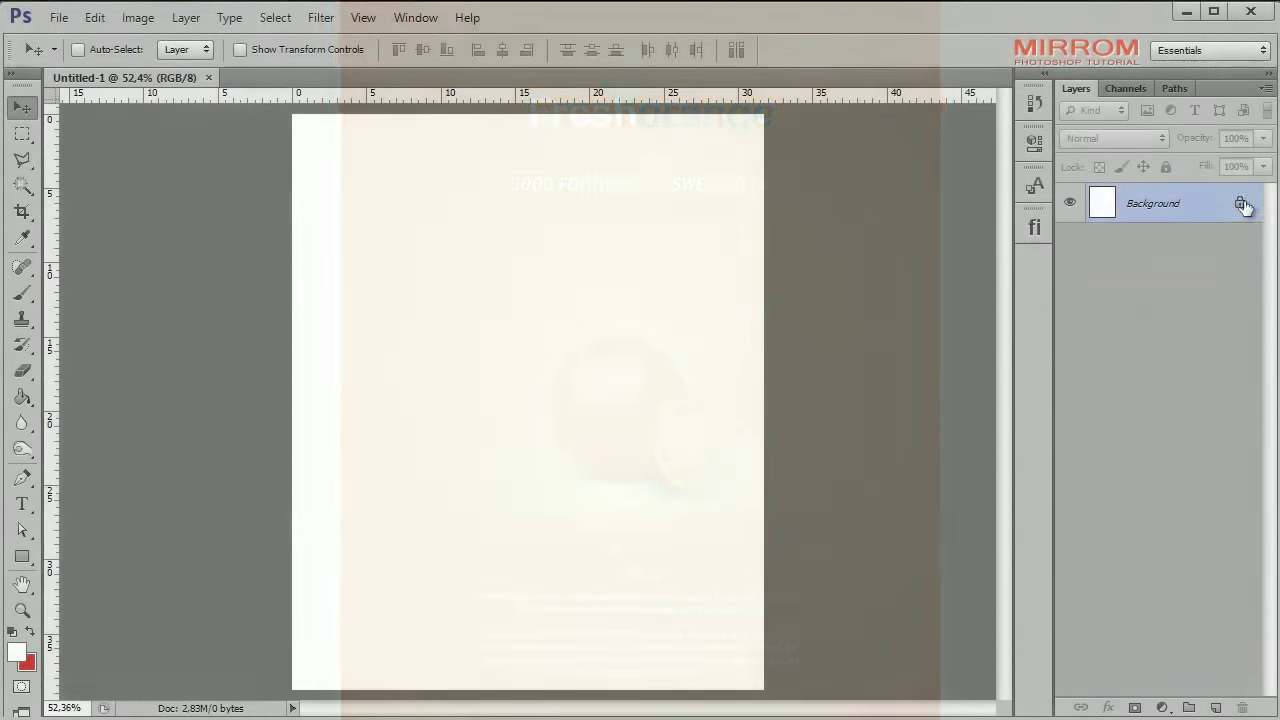
Step: Convert the locked Background into Layer 0 and enable a Gradient Overlay in its Layer Style
double_click(1238, 205)
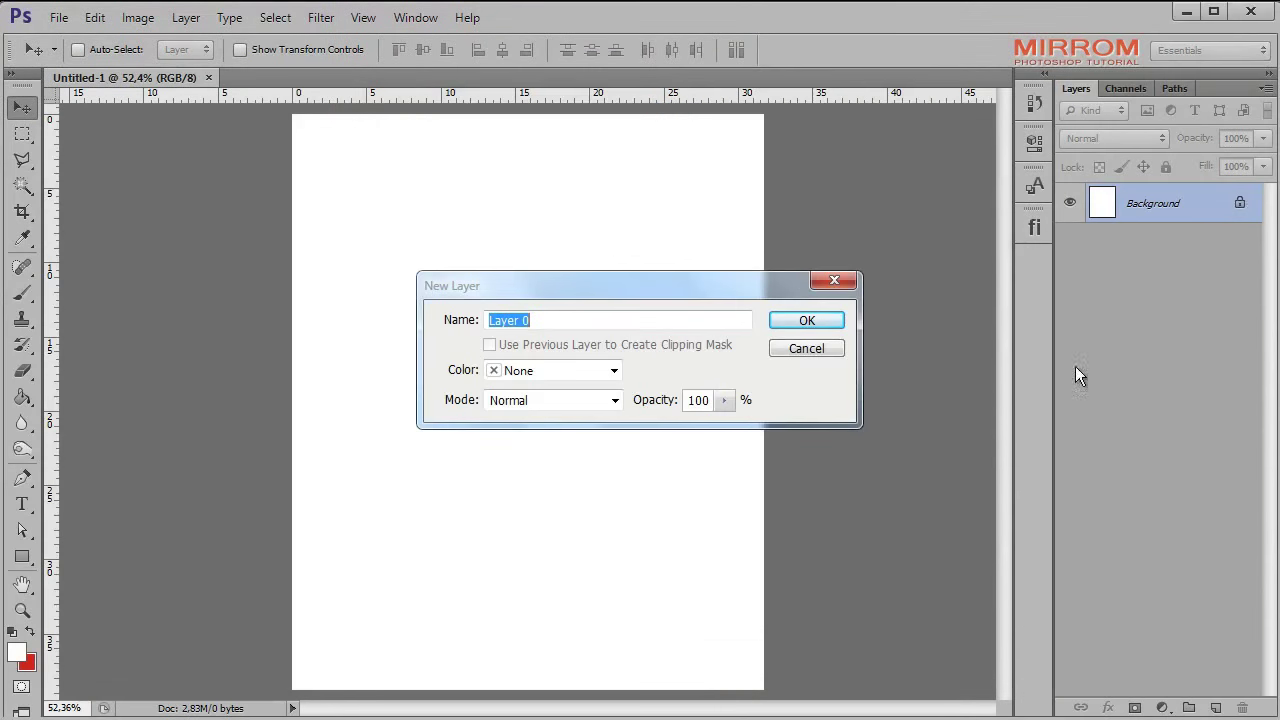
click(827, 321)
double_click(1254, 212)
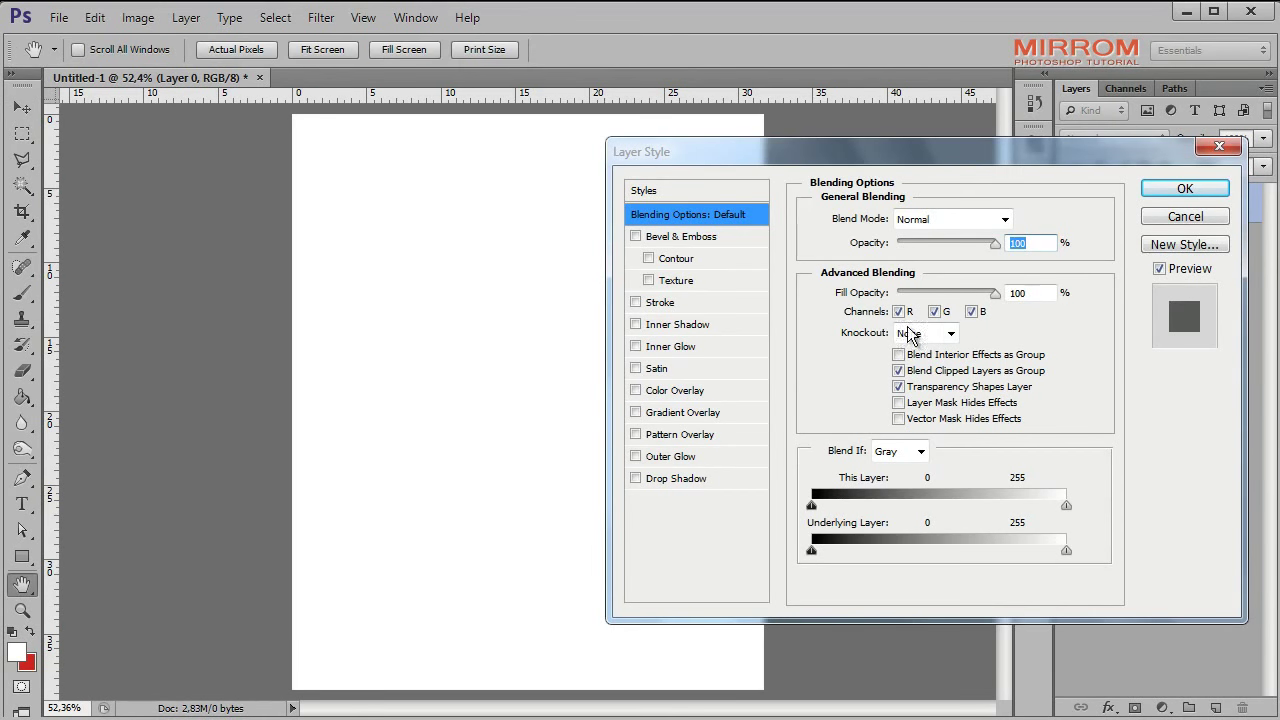
click(662, 416)
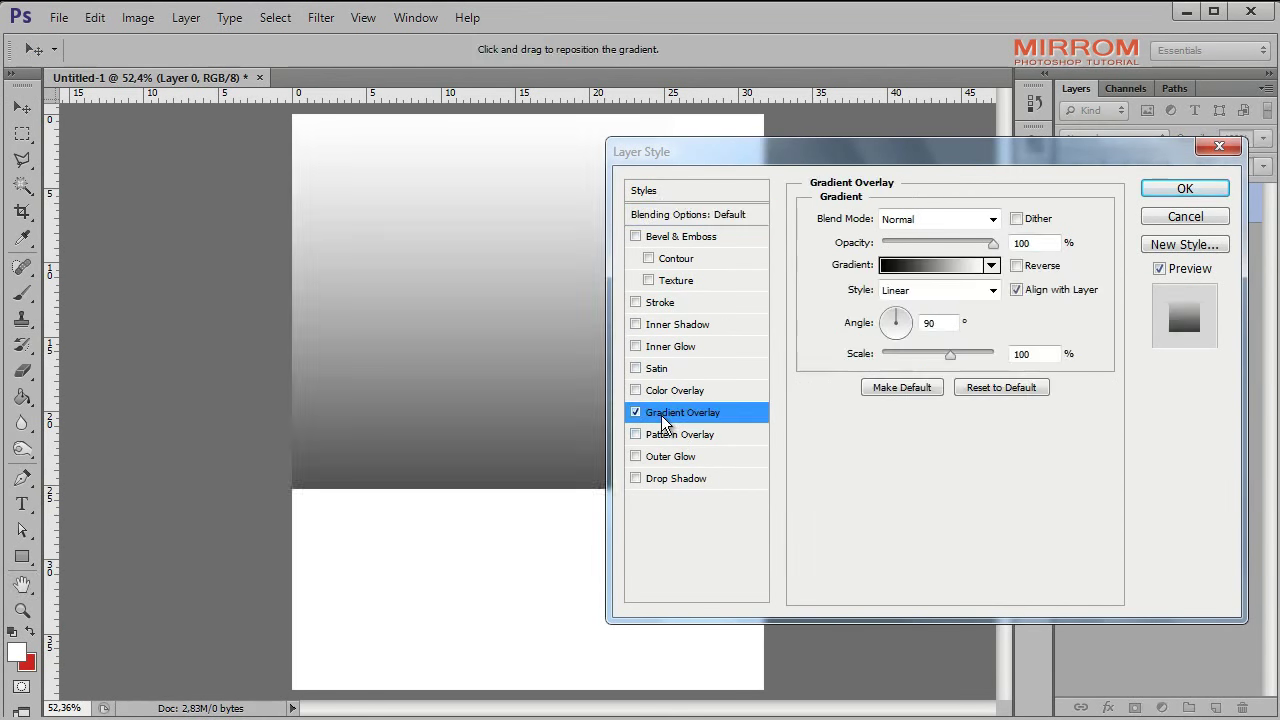
Step: Set the gradient's left colour stop to orange #e56000
click(907, 266)
click(812, 494)
click(900, 575)
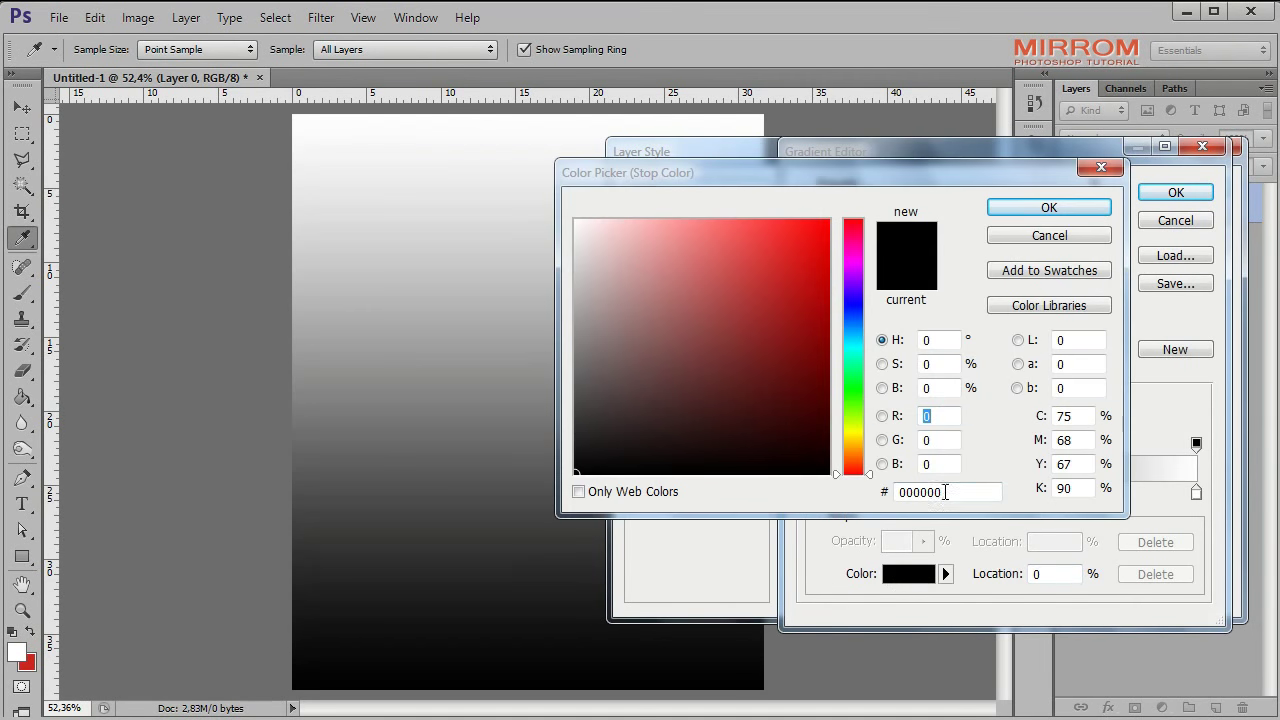
text(e)
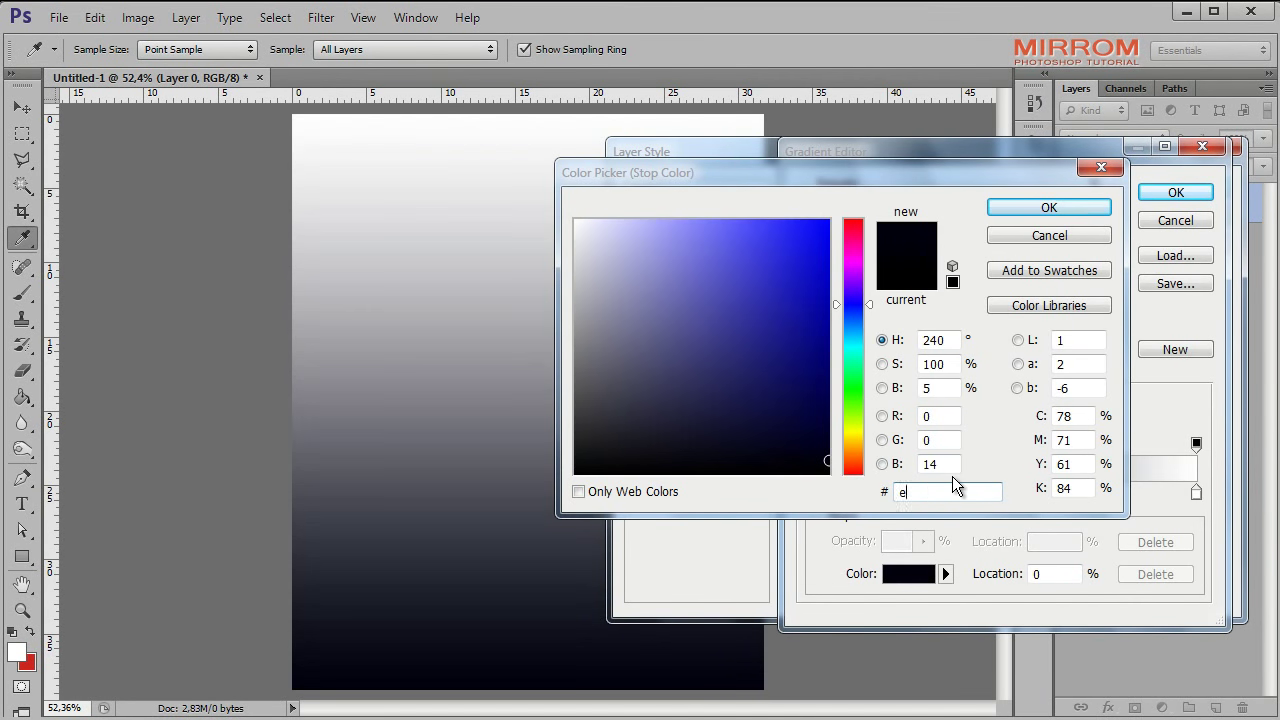
text(5600)
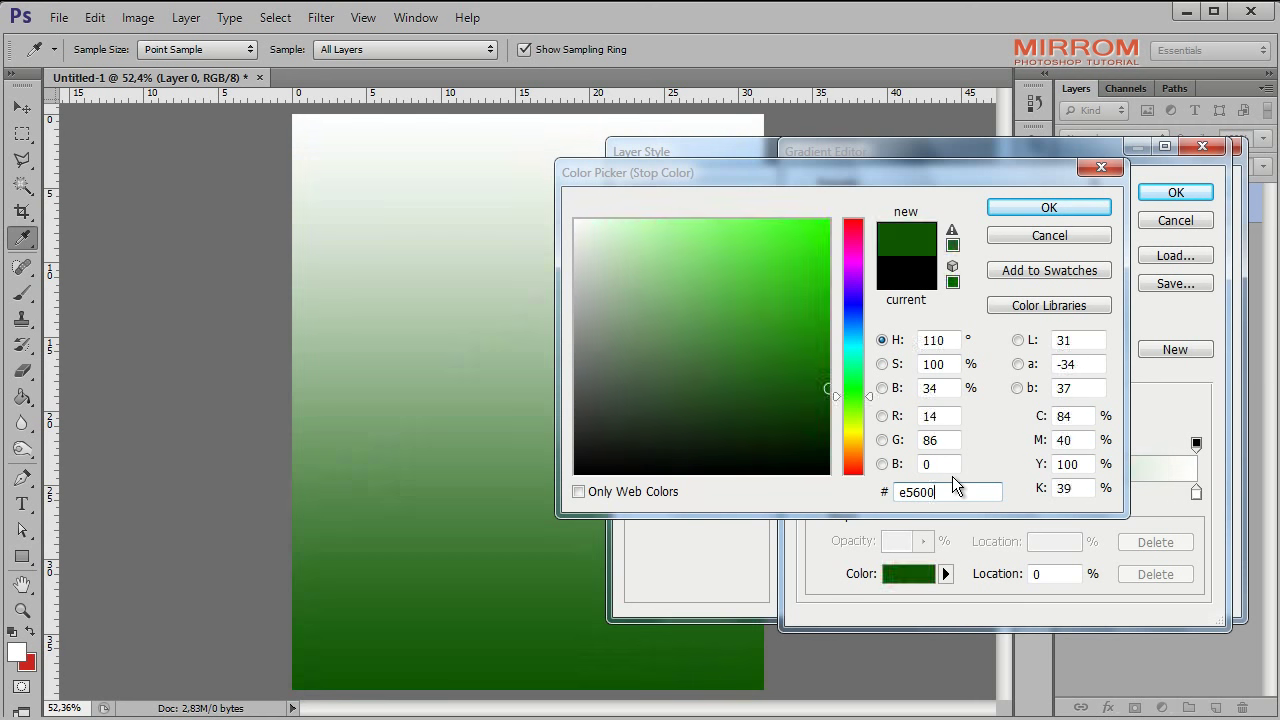
text(0)
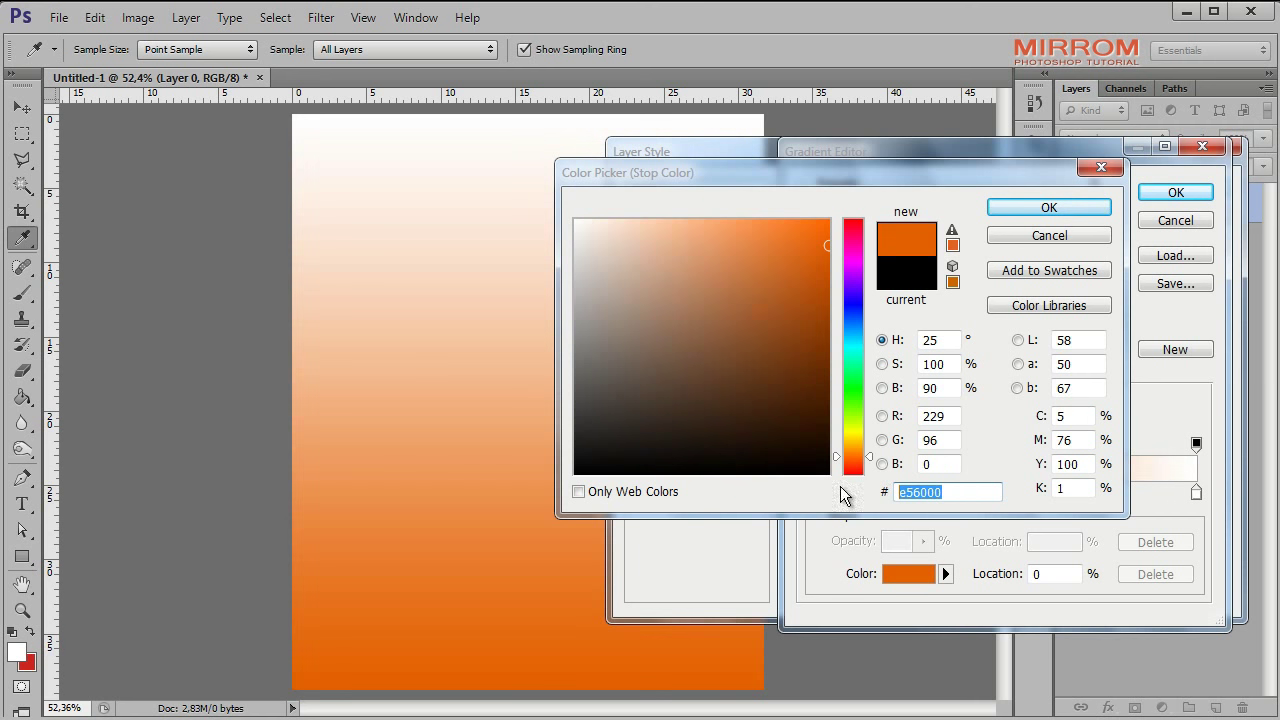
click(1032, 215)
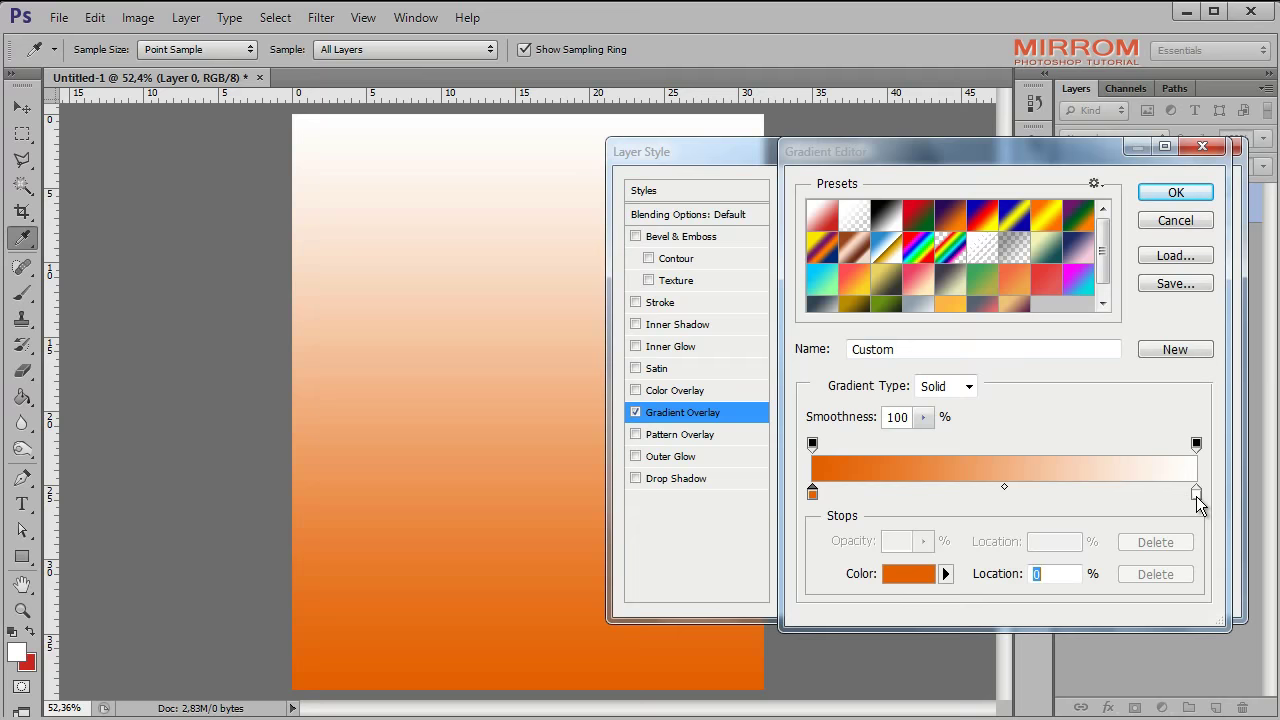
Step: Set the right colour stop to yellow #fdea36 and keep the new gradient
click(1196, 493)
click(918, 574)
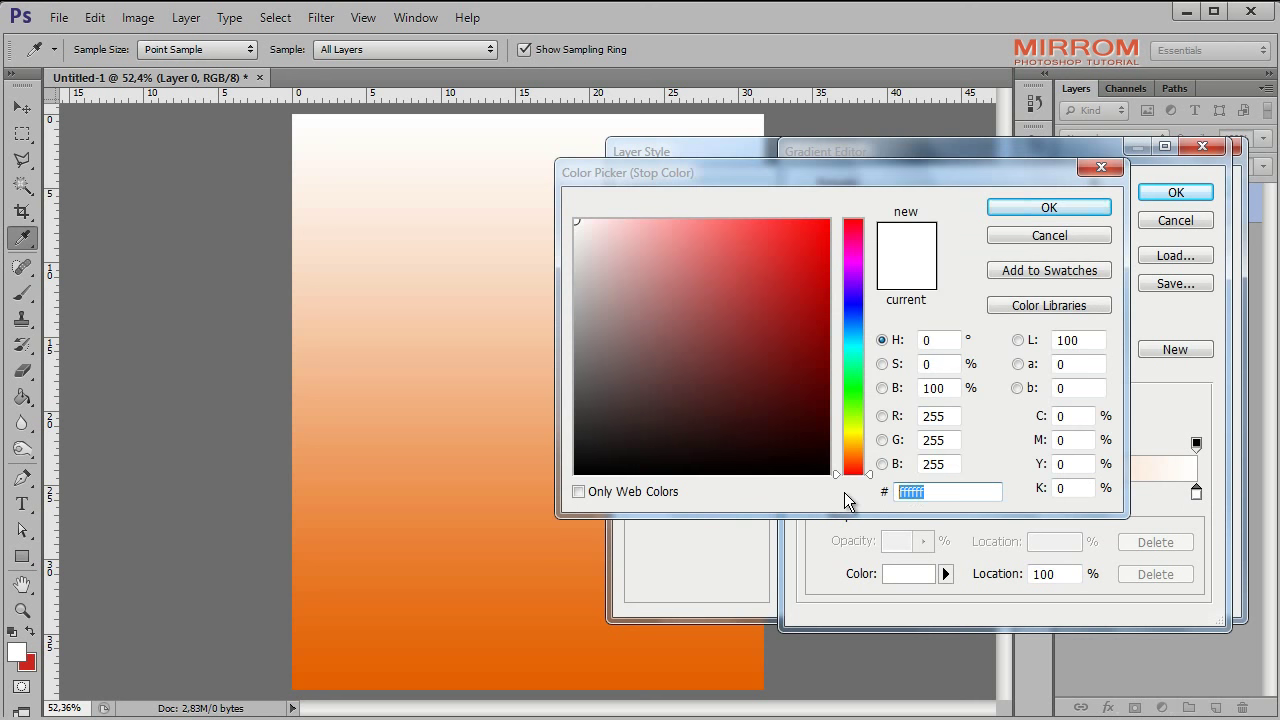
text(fde)
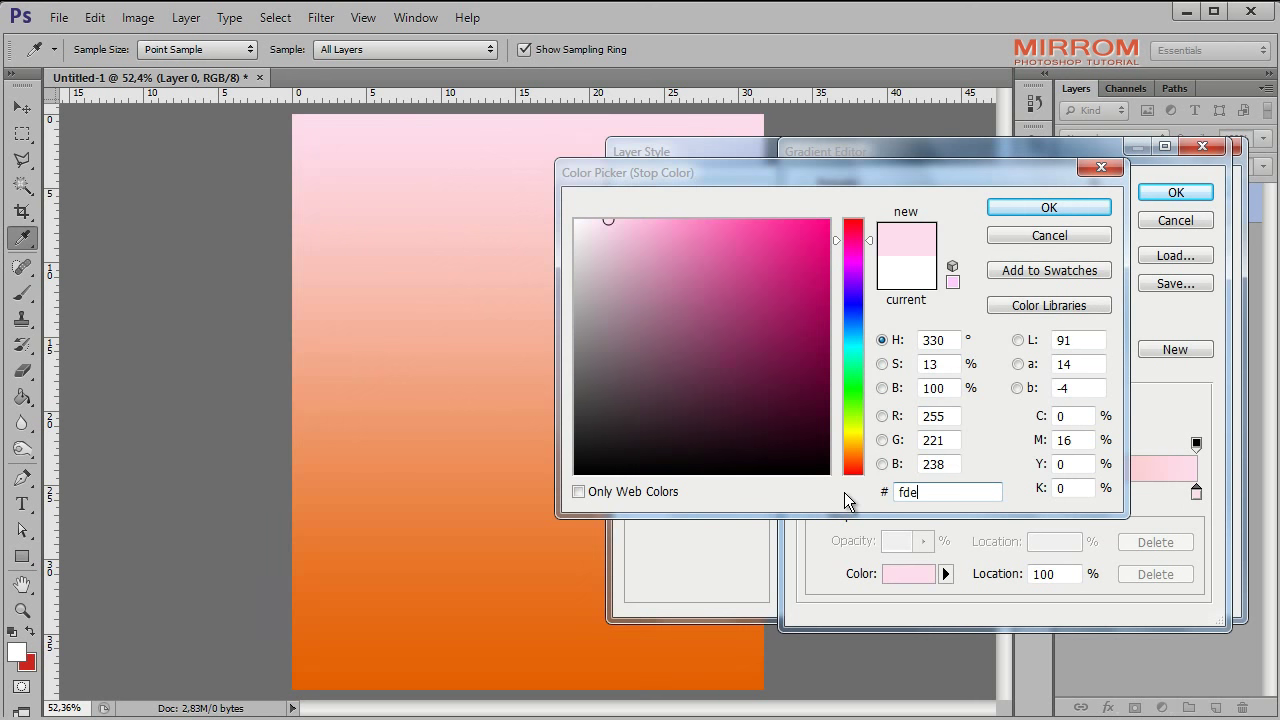
text(a36)
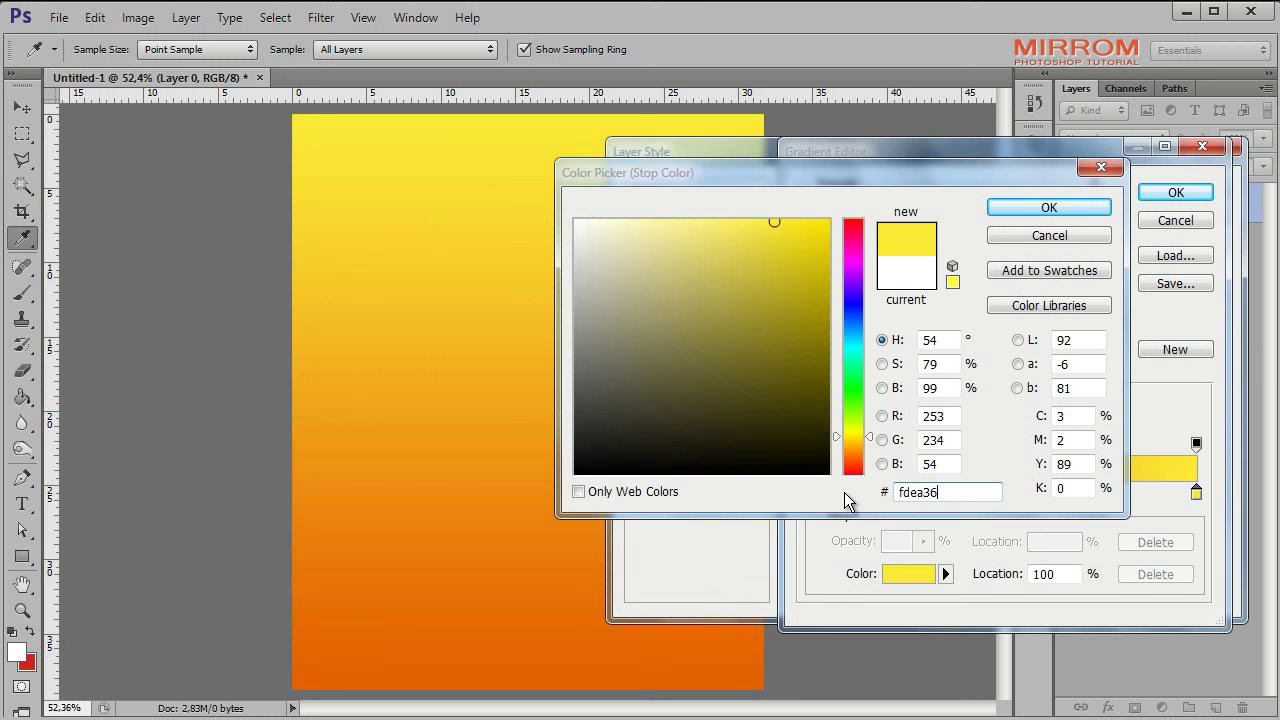
drag(946, 492, 857, 487)
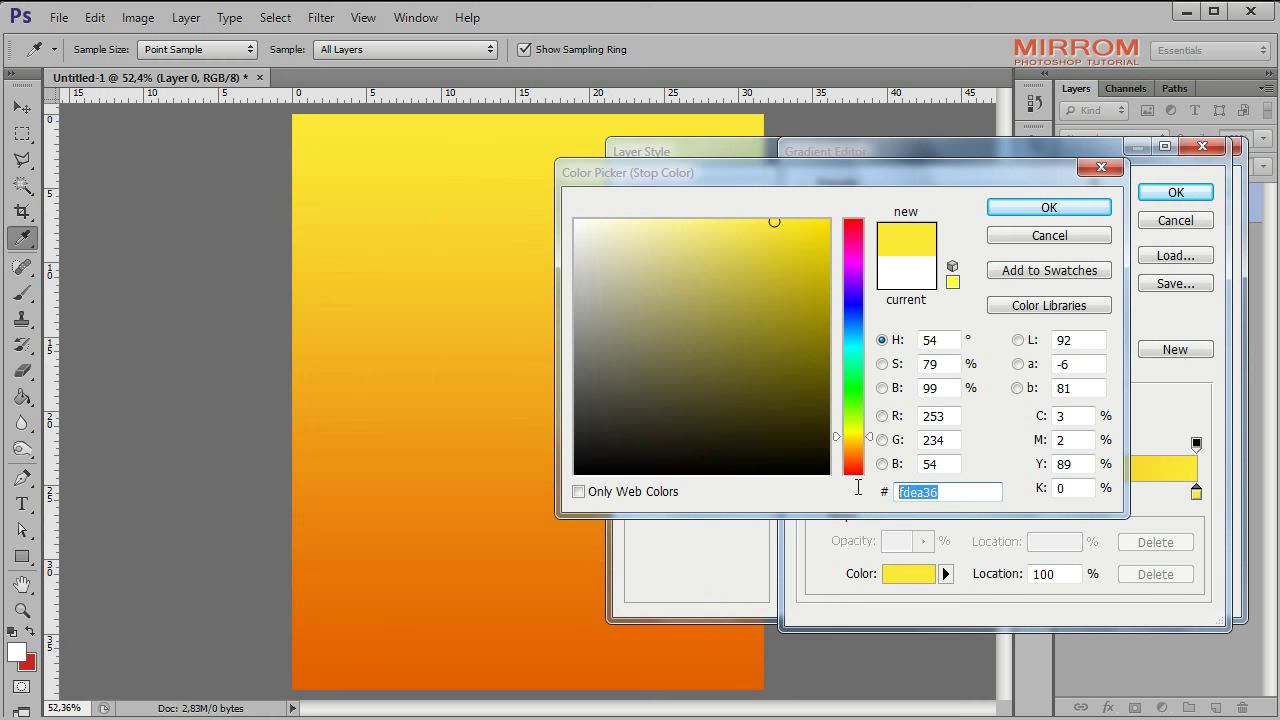
click(1030, 208)
key(Return)
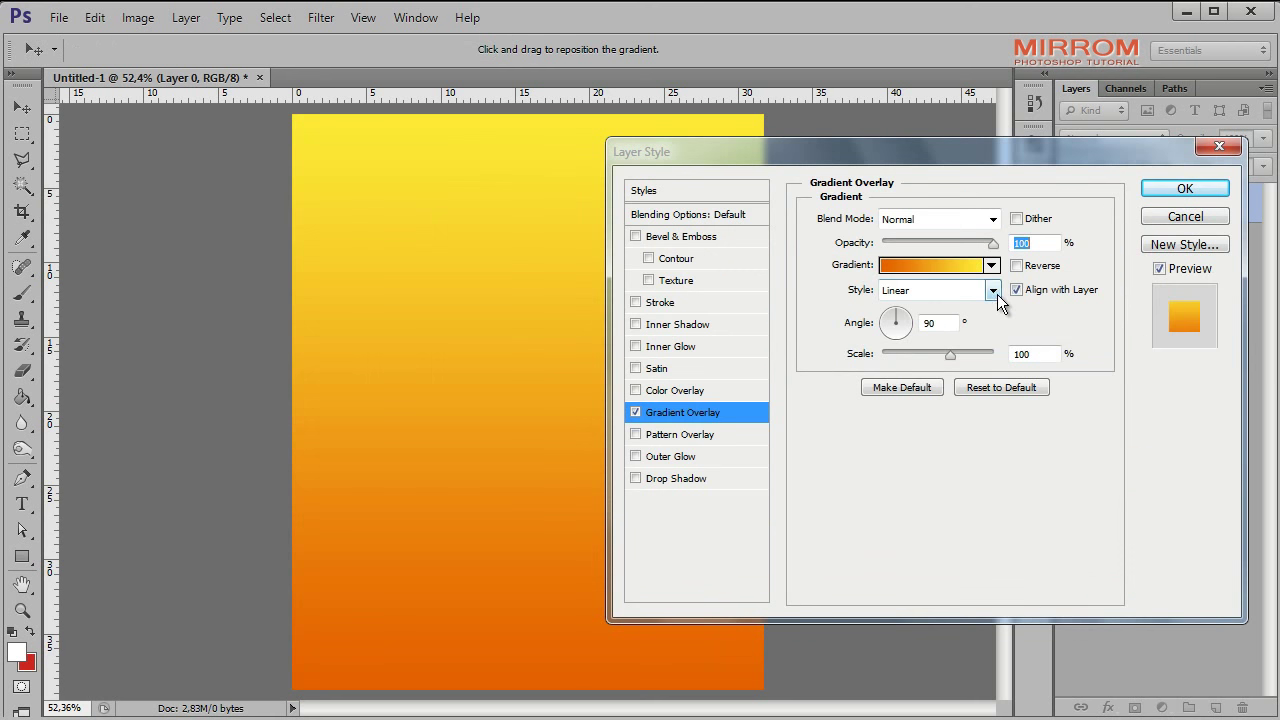
Step: Make the overlay a reversed Radial gradient at 150% scale in Multiply mode, and apply it
click(993, 291)
click(900, 327)
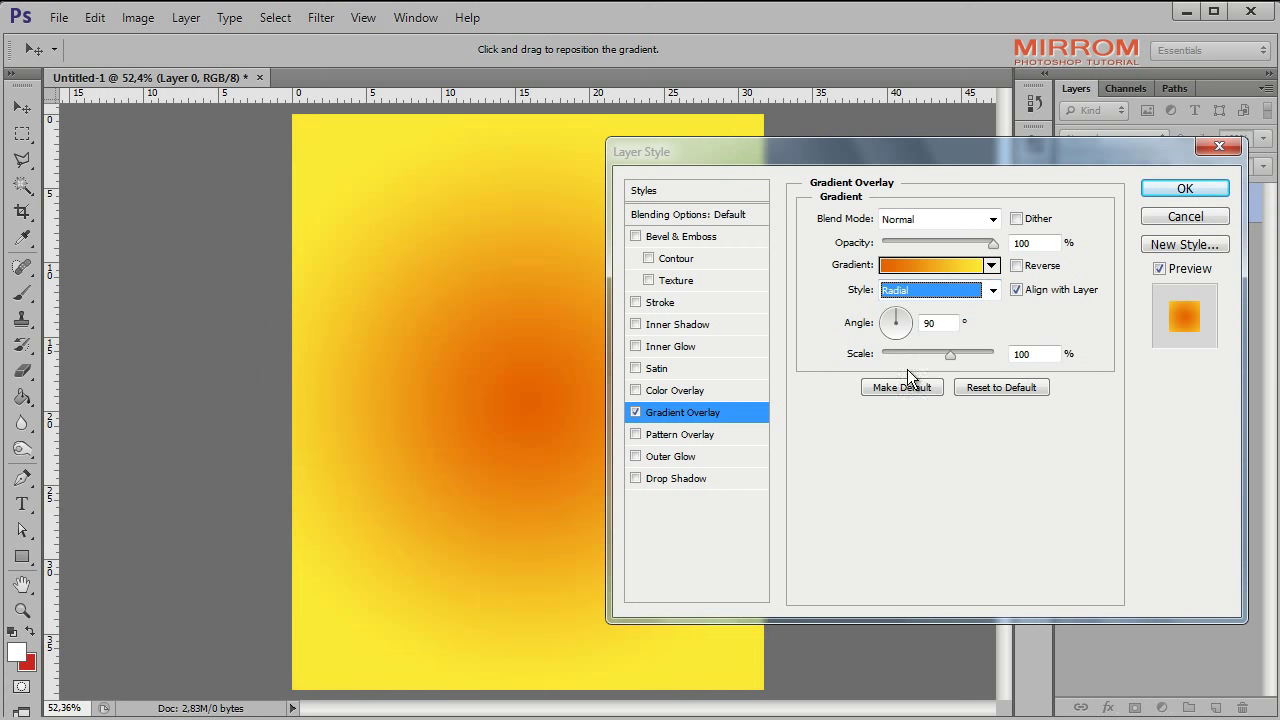
click(1016, 265)
drag(950, 355, 981, 375)
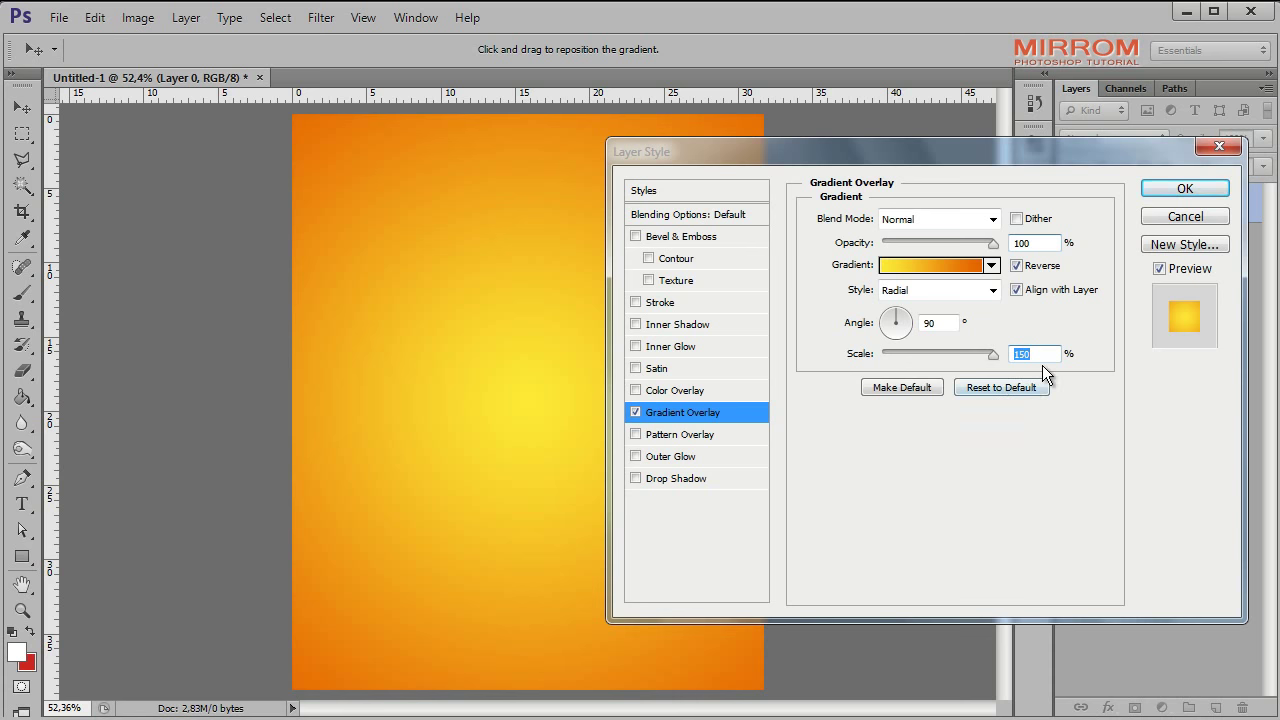
click(990, 220)
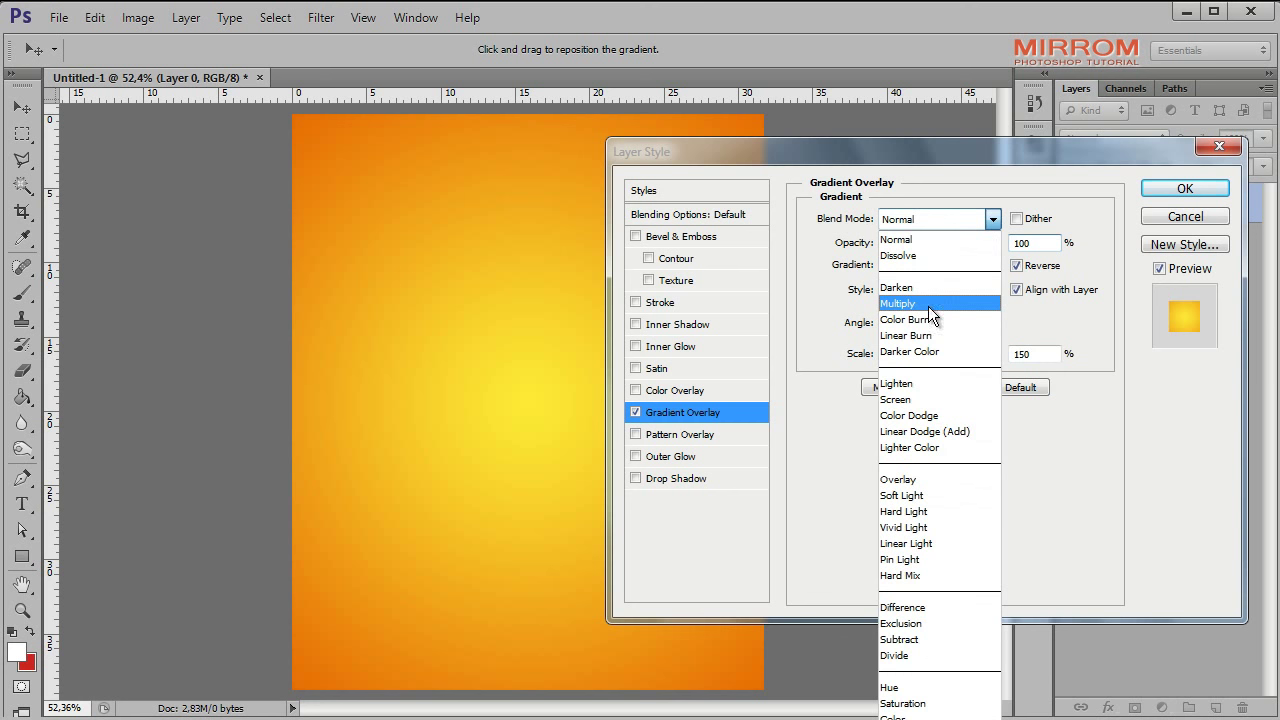
click(948, 303)
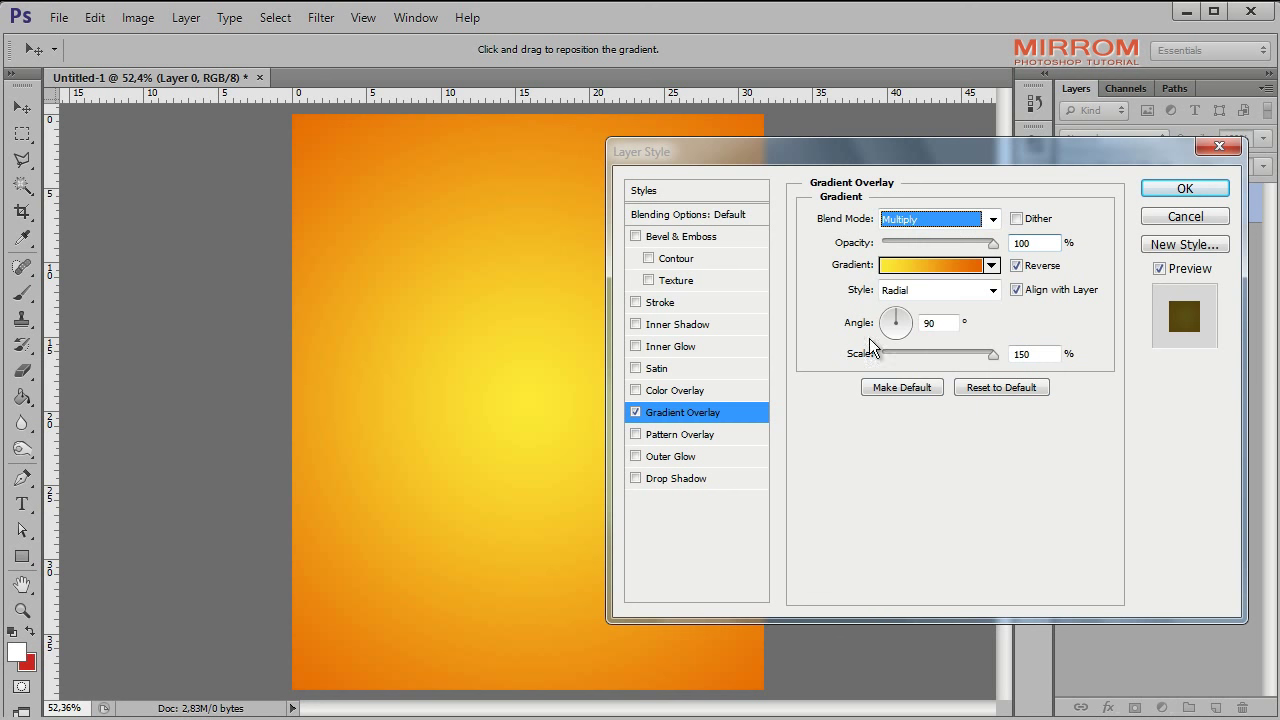
click(1180, 190)
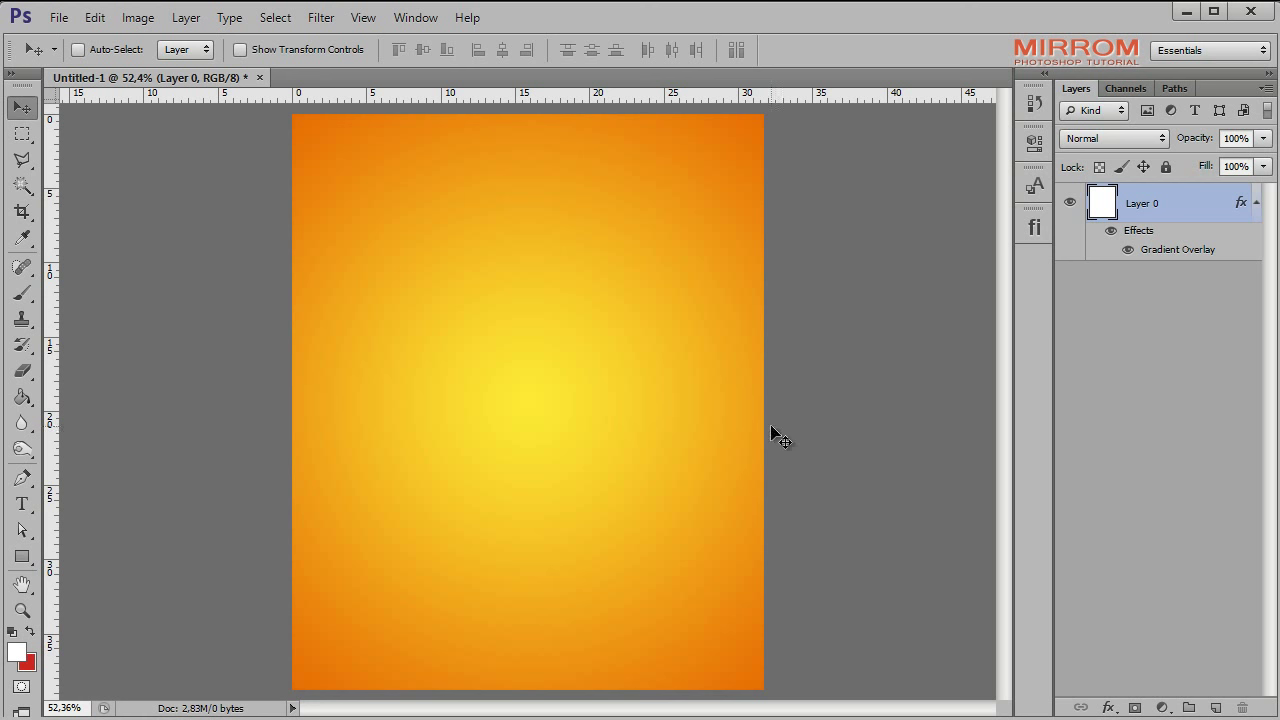
Step: Create a new 6 × 6 pixel document with Transparent background contents
click(59, 17)
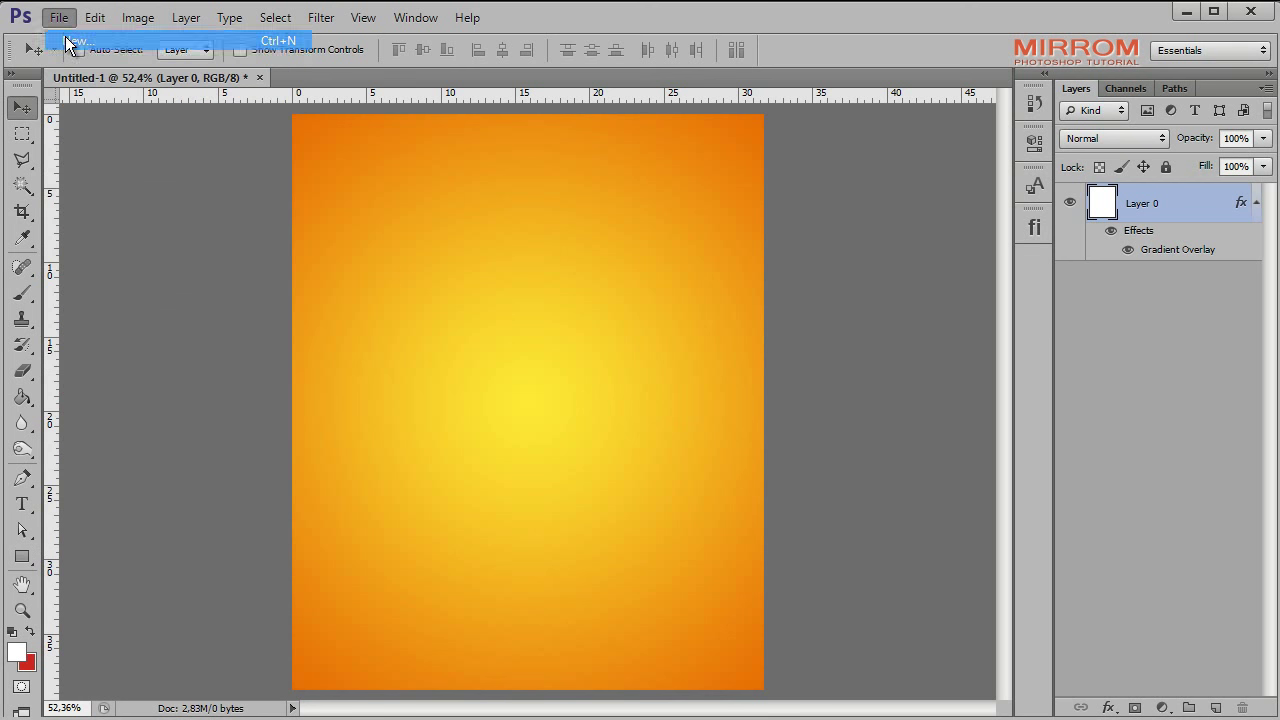
double_click(502, 307)
text(6)
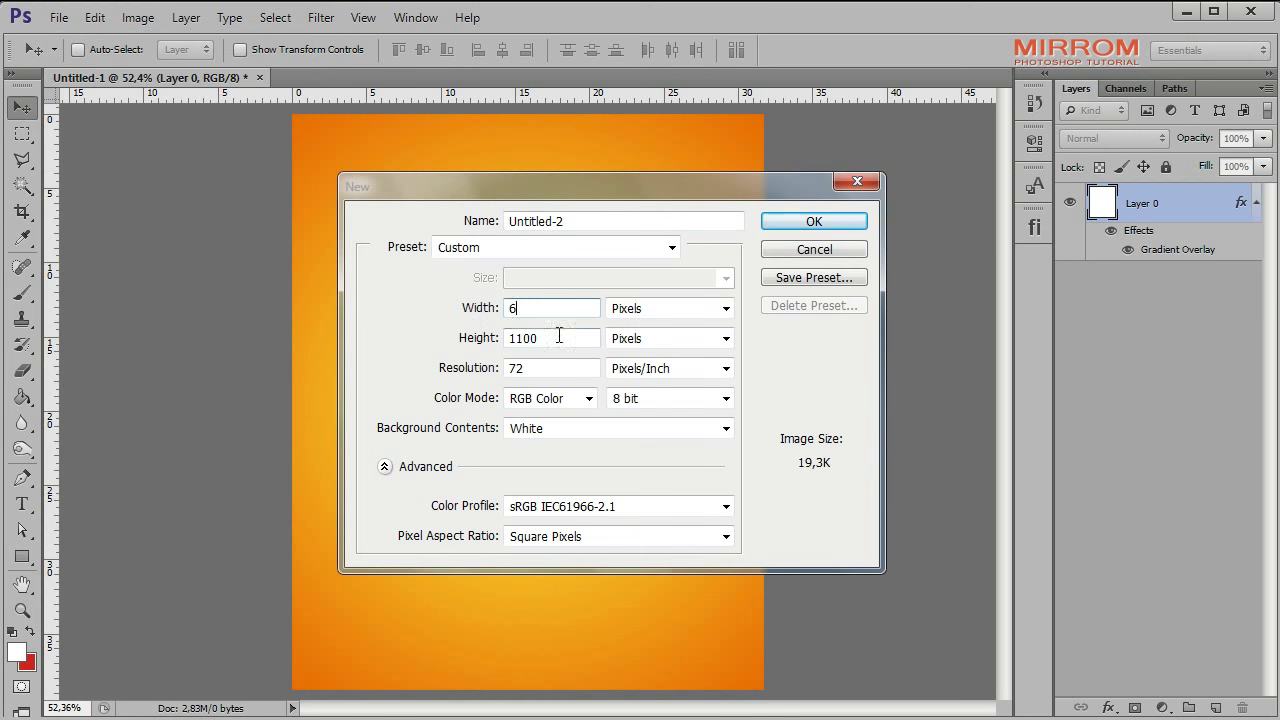
double_click(557, 336)
text(6)
click(566, 433)
click(575, 481)
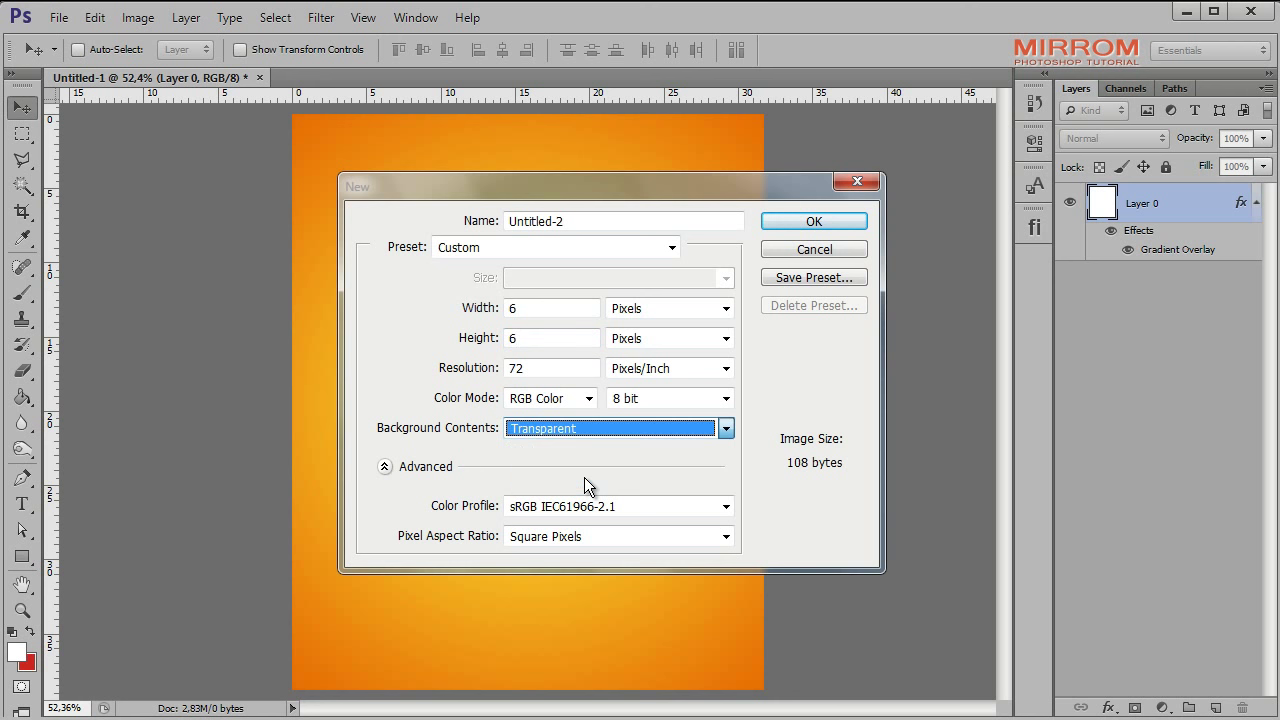
click(540, 318)
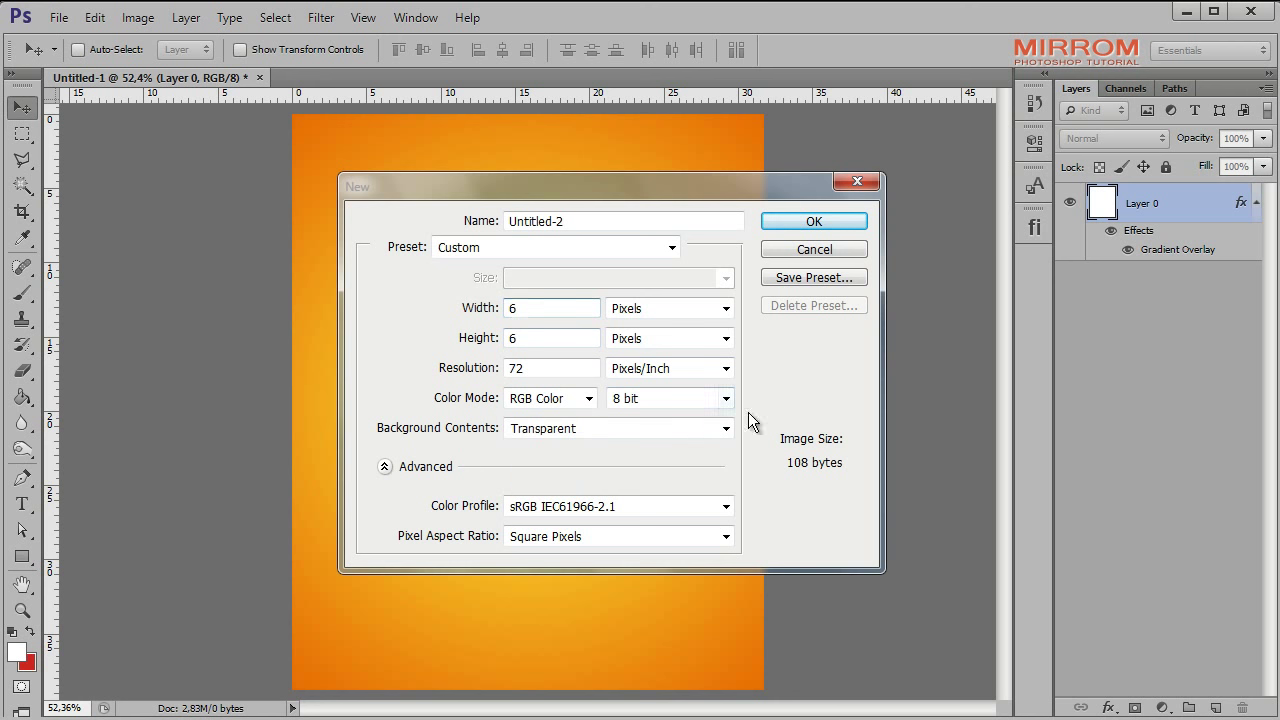
click(785, 220)
Step: Zoom in so the tiny canvas fills the view
click(22, 610)
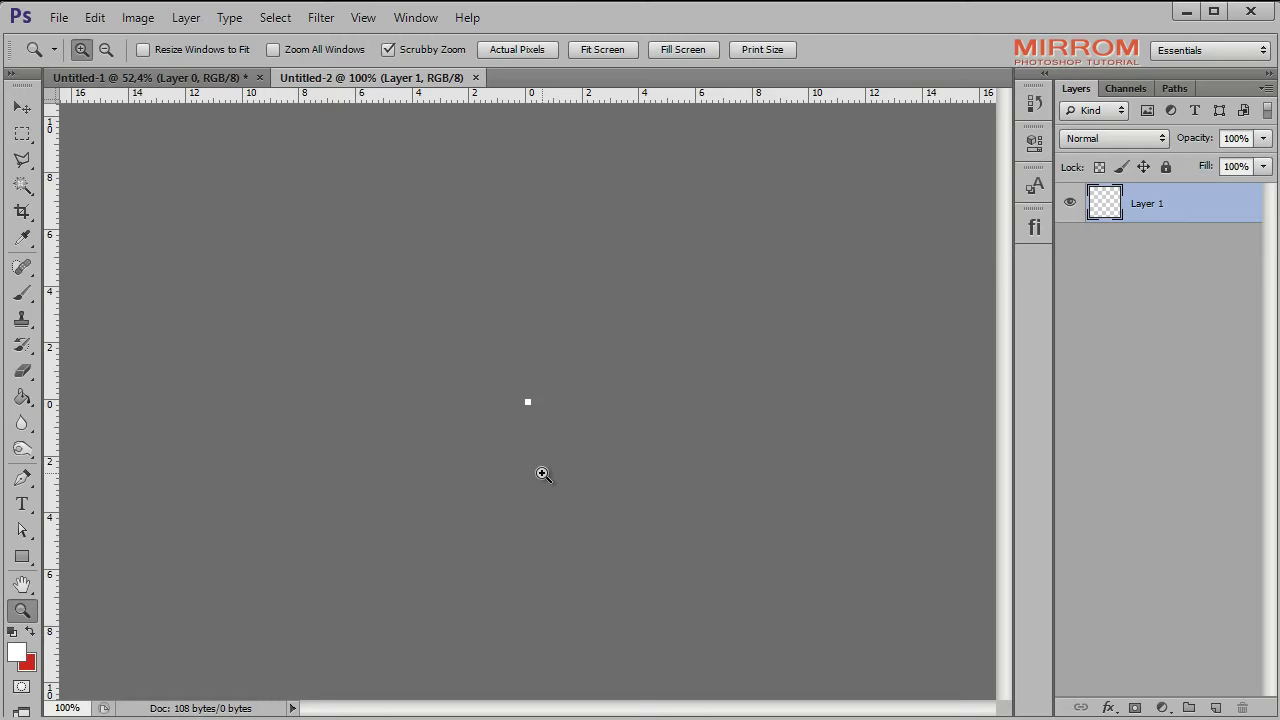
click(543, 474)
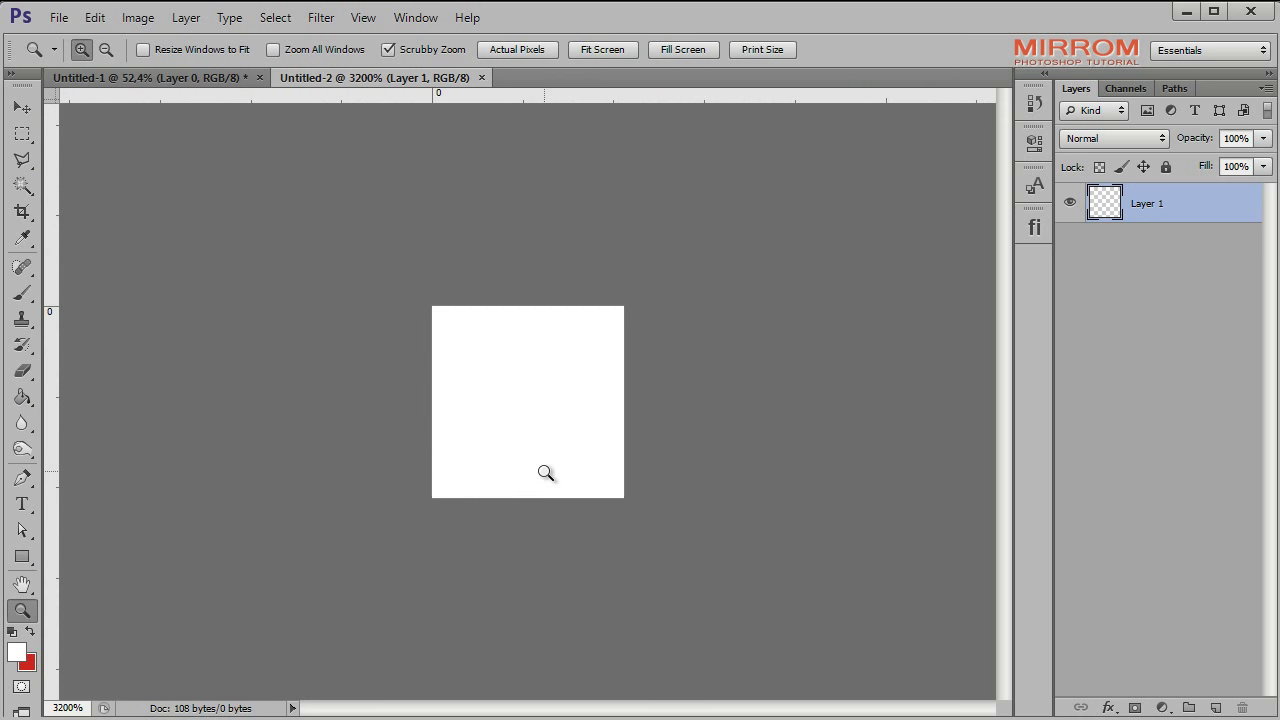
key(v)
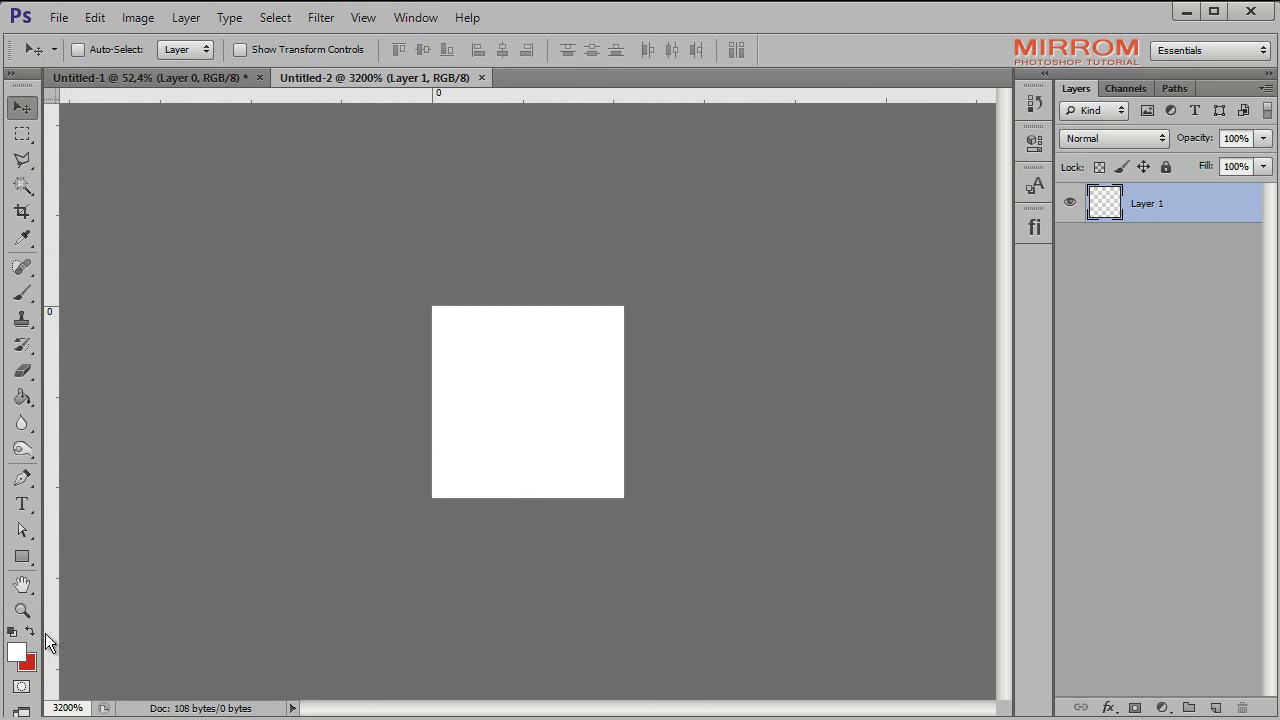
Step: Draw a red rectangle on the left of the tile
click(16, 652)
click(950, 493)
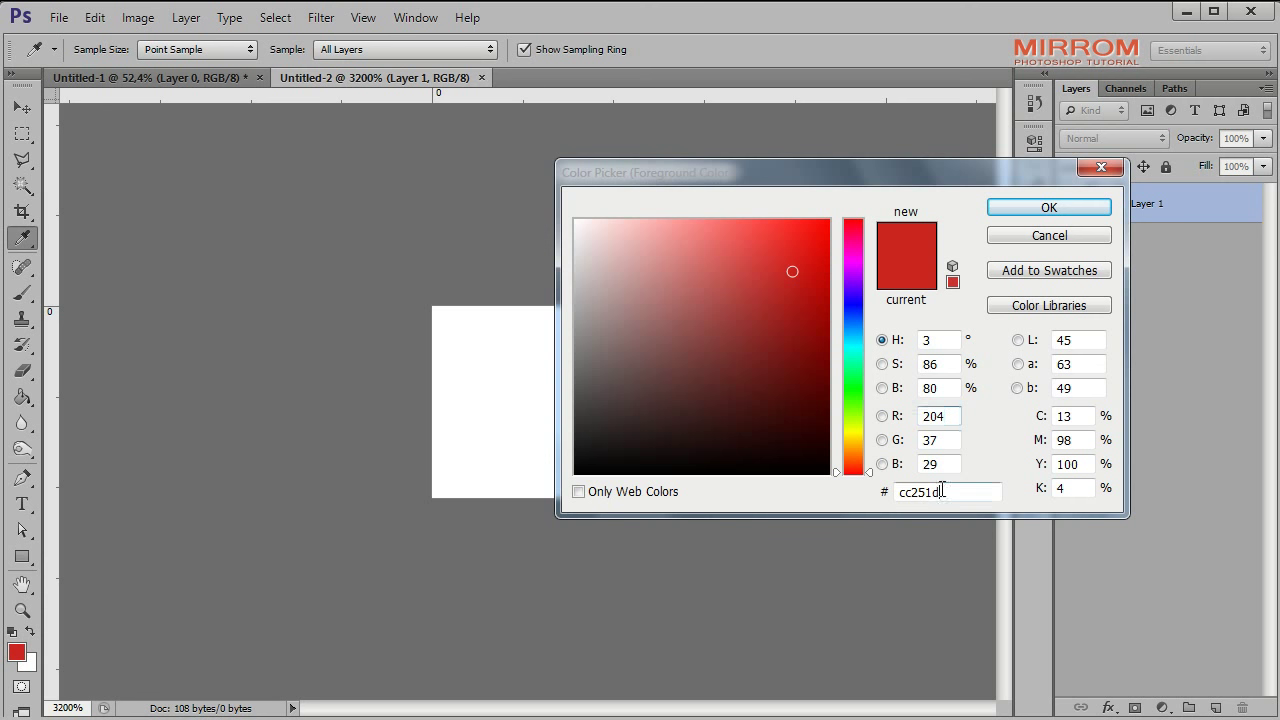
double_click(955, 493)
click(1015, 209)
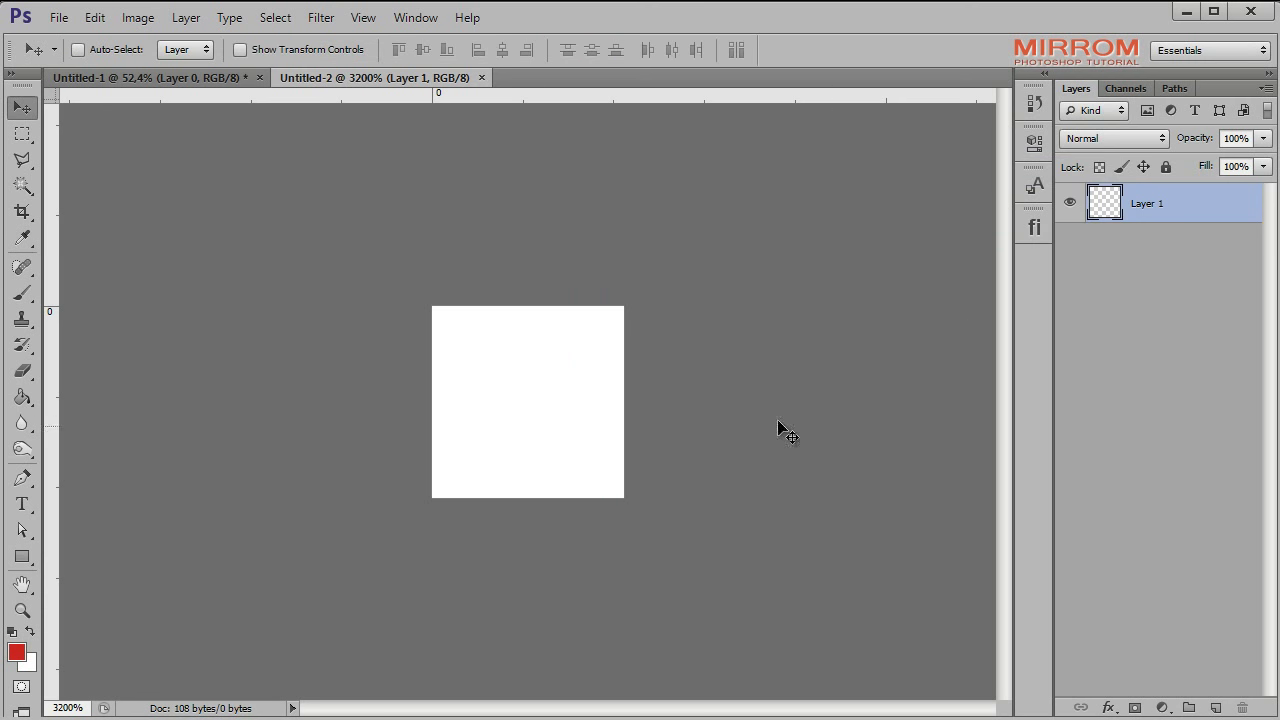
click(24, 559)
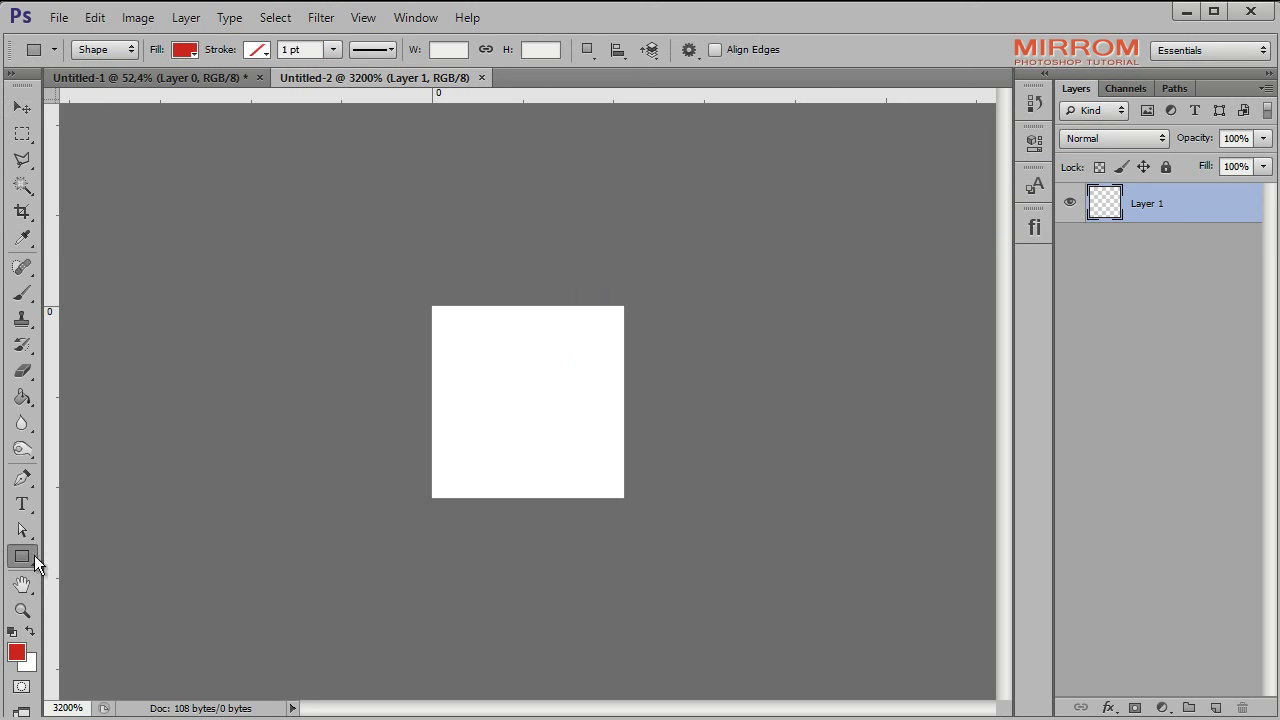
drag(436, 297, 454, 510)
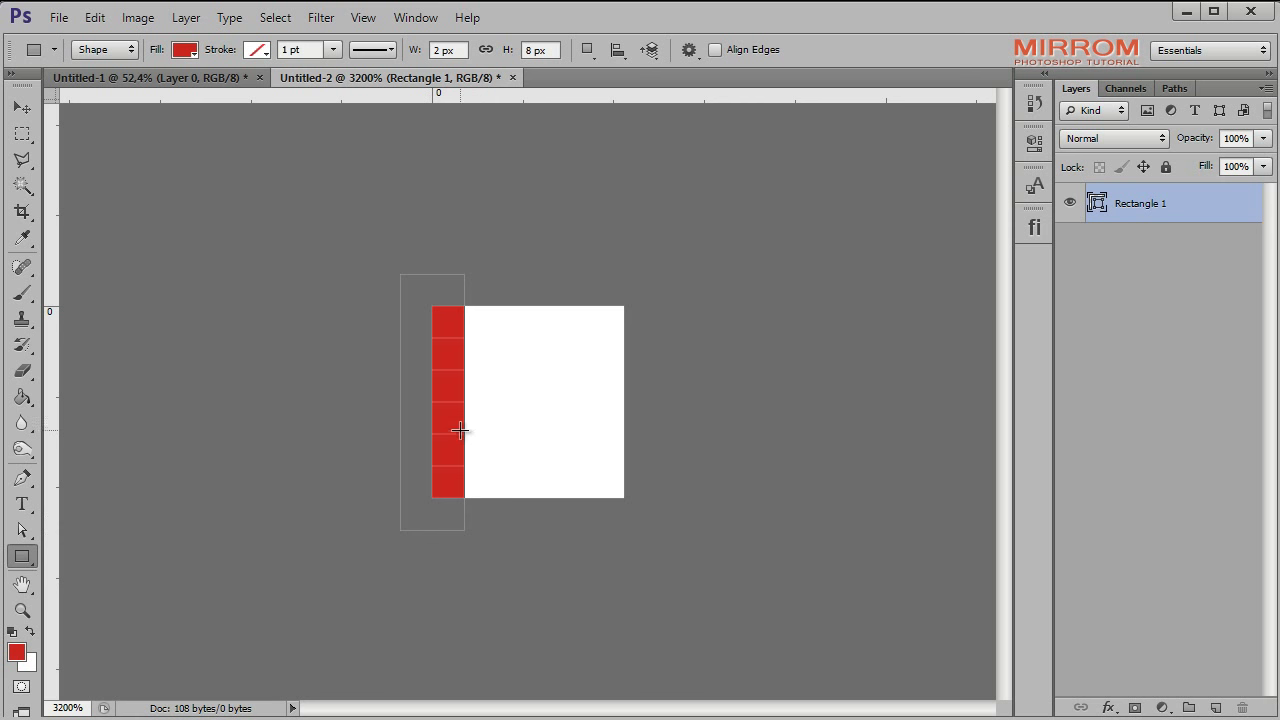
key(v)
Step: Duplicate, narrow and shift copies so three red stripes alternate with white, then deselect
key(ctrl+j)
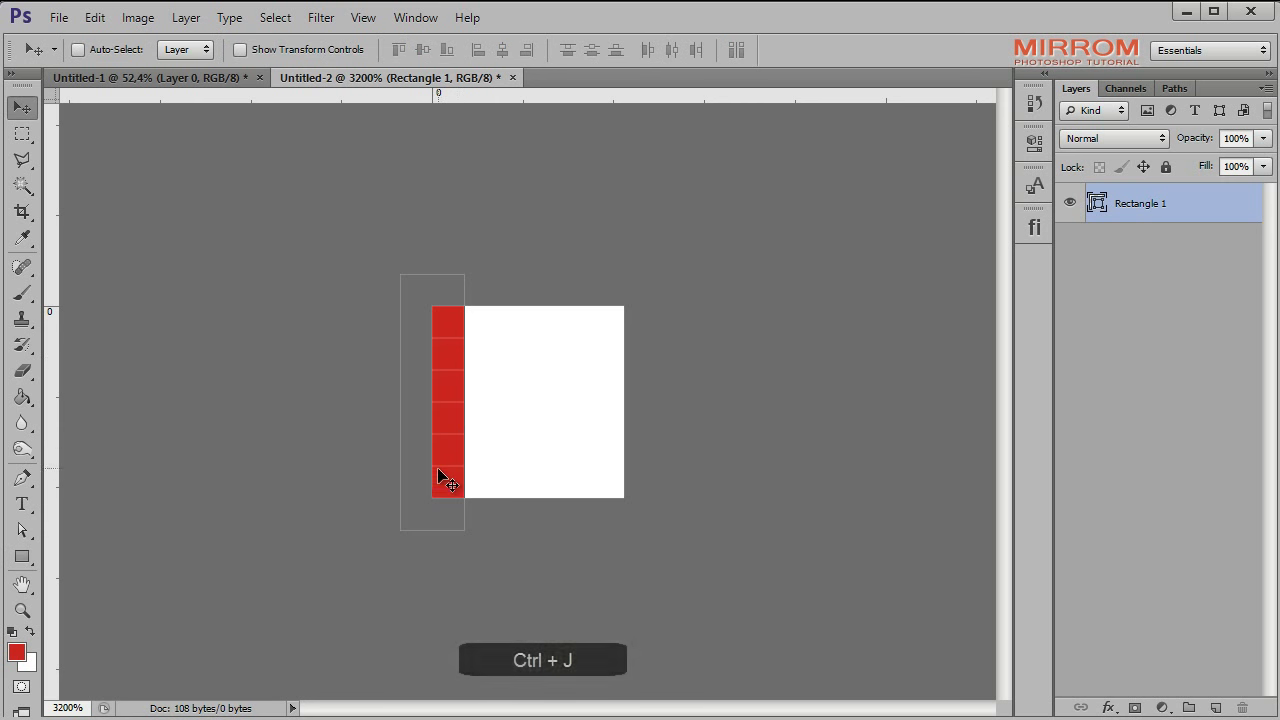
drag(455, 460, 558, 438)
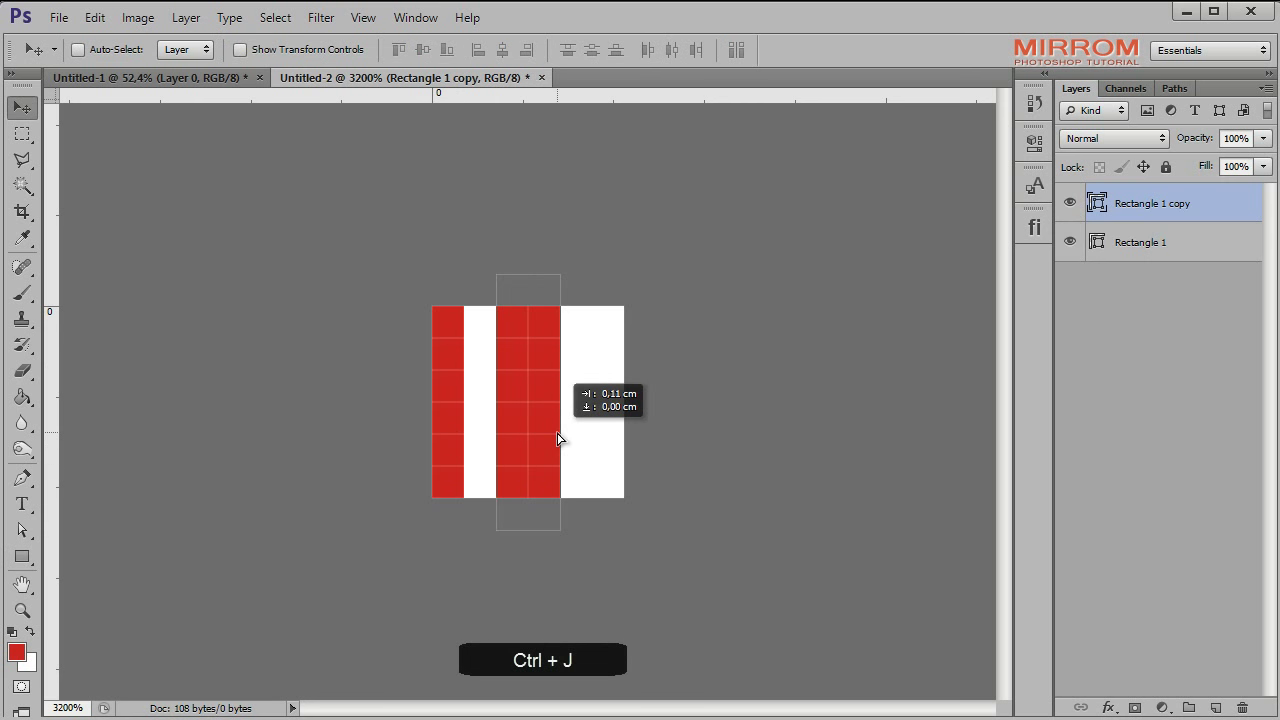
key(ctrl+t)
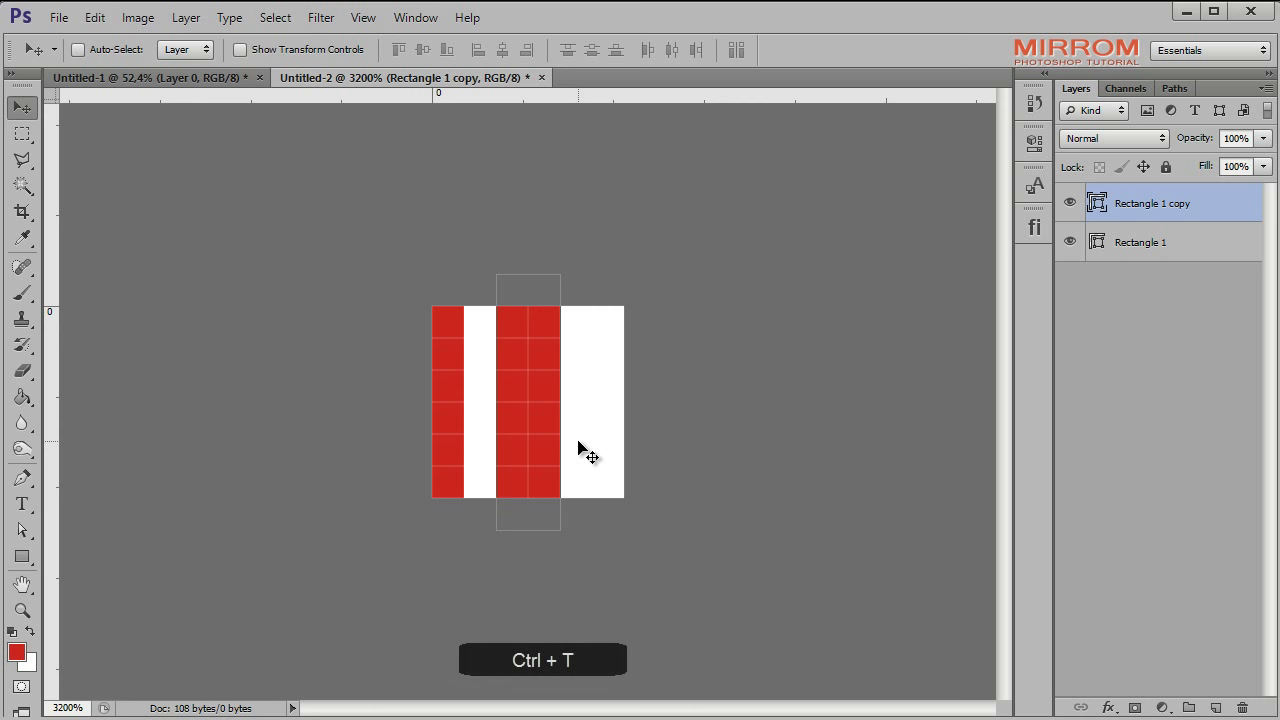
drag(561, 402, 529, 402)
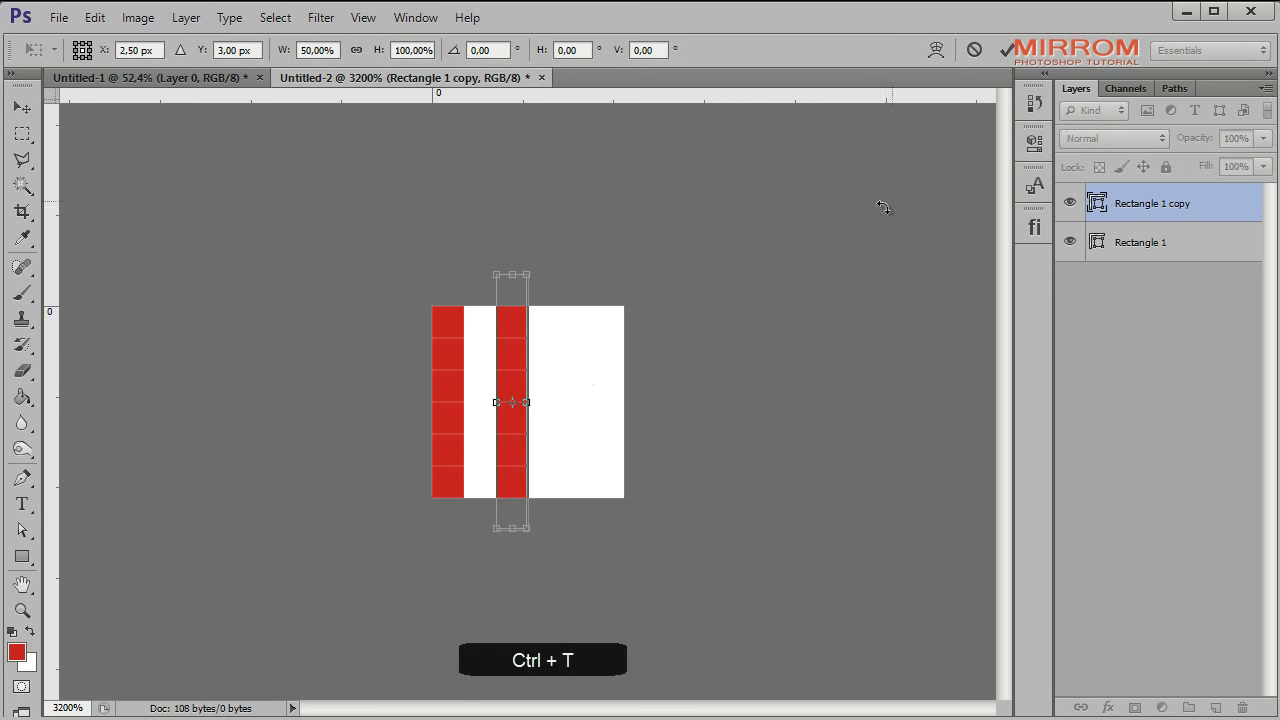
key(Return)
key(ctrl+j)
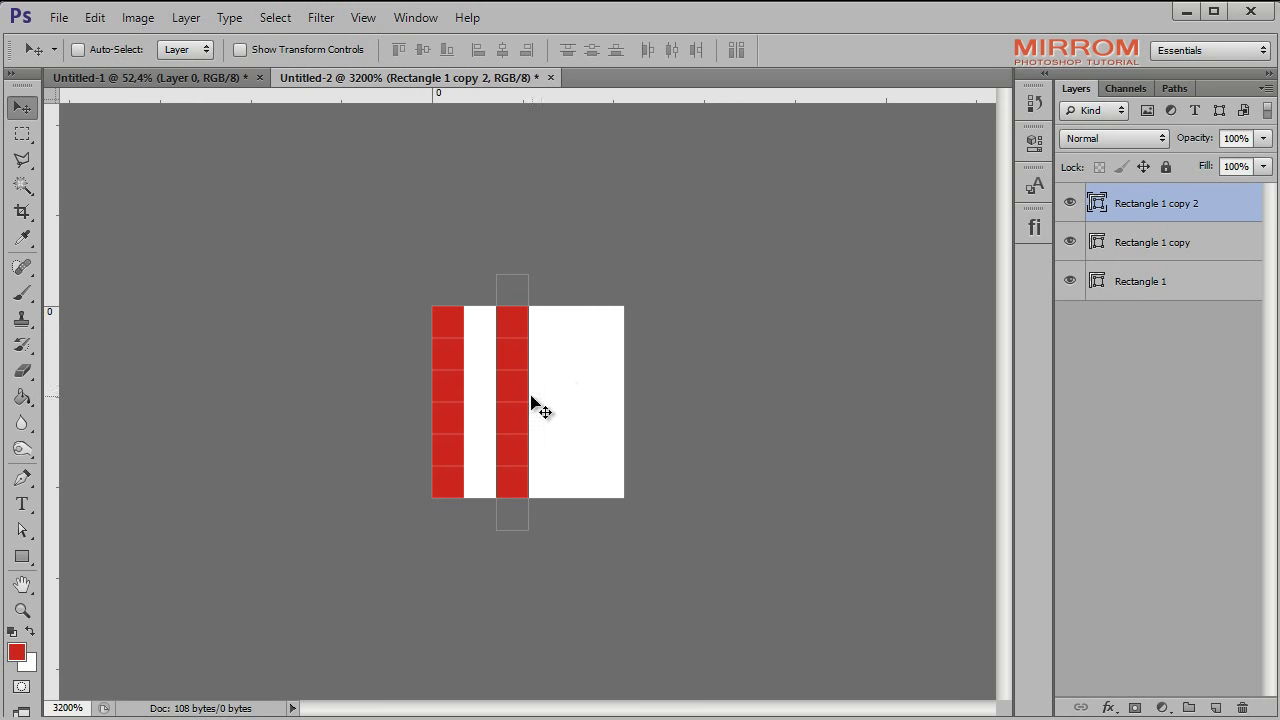
drag(531, 402, 595, 402)
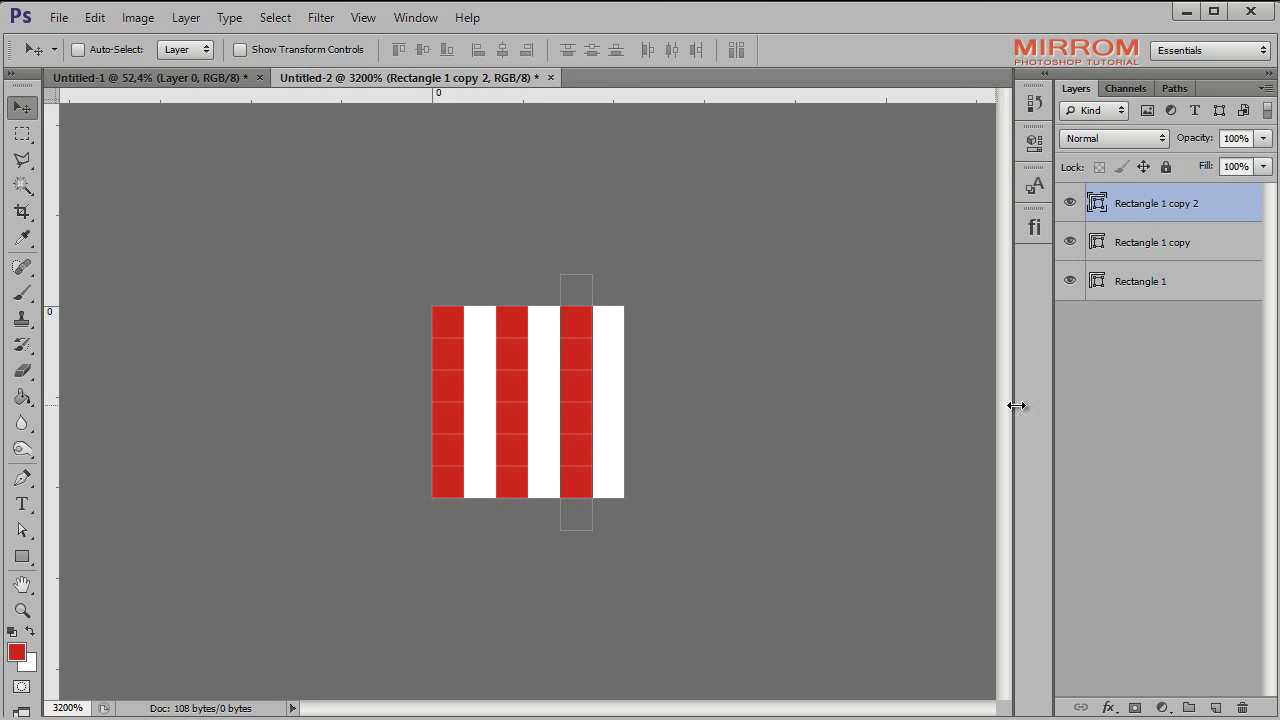
click(529, 414)
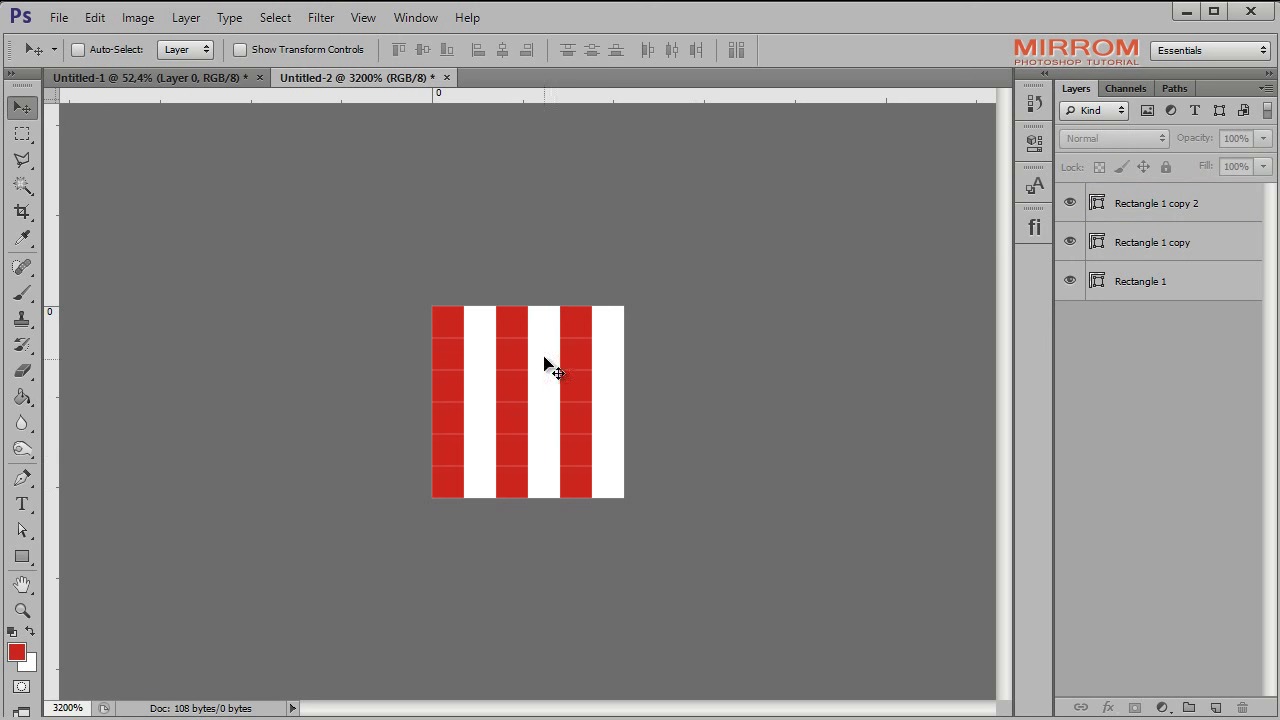
Step: Define the striped tile as a pattern named 'Redline'
click(104, 20)
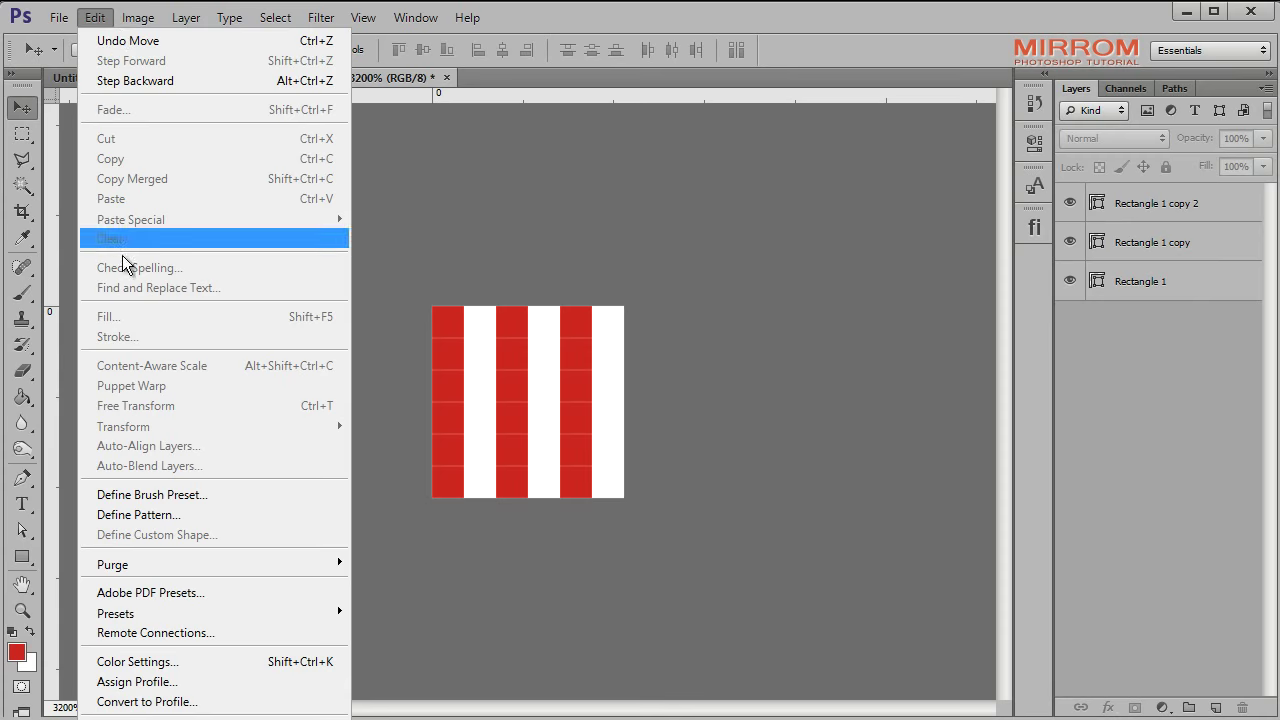
click(193, 524)
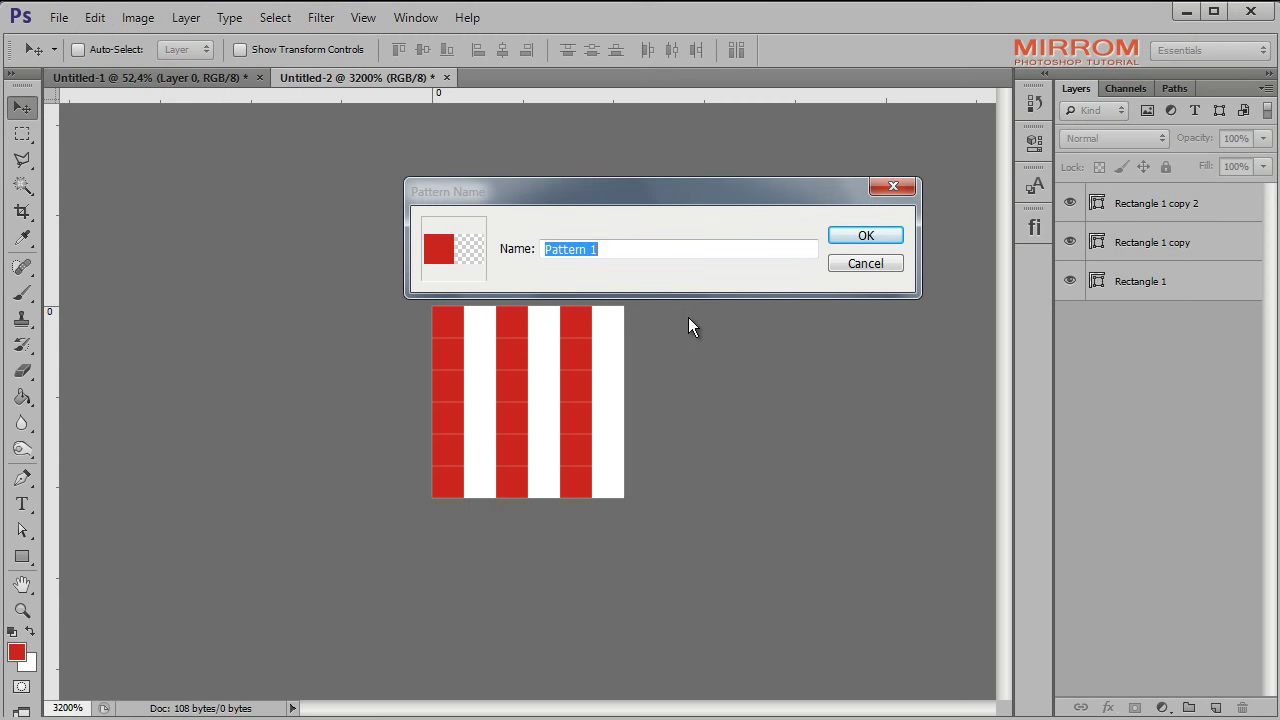
text(R)
text(edlin)
text(e)
click(879, 237)
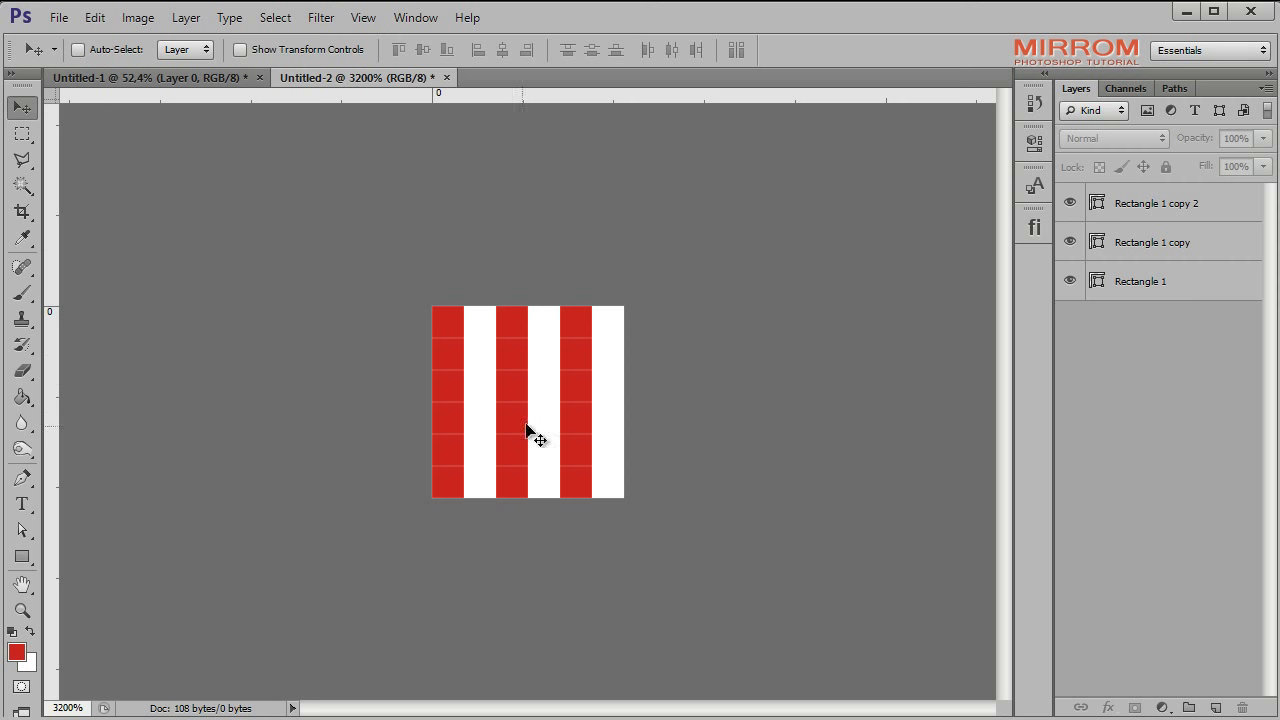
Step: On the poster, give Layer 0 a Pattern Overlay using the red stripe pattern
click(178, 77)
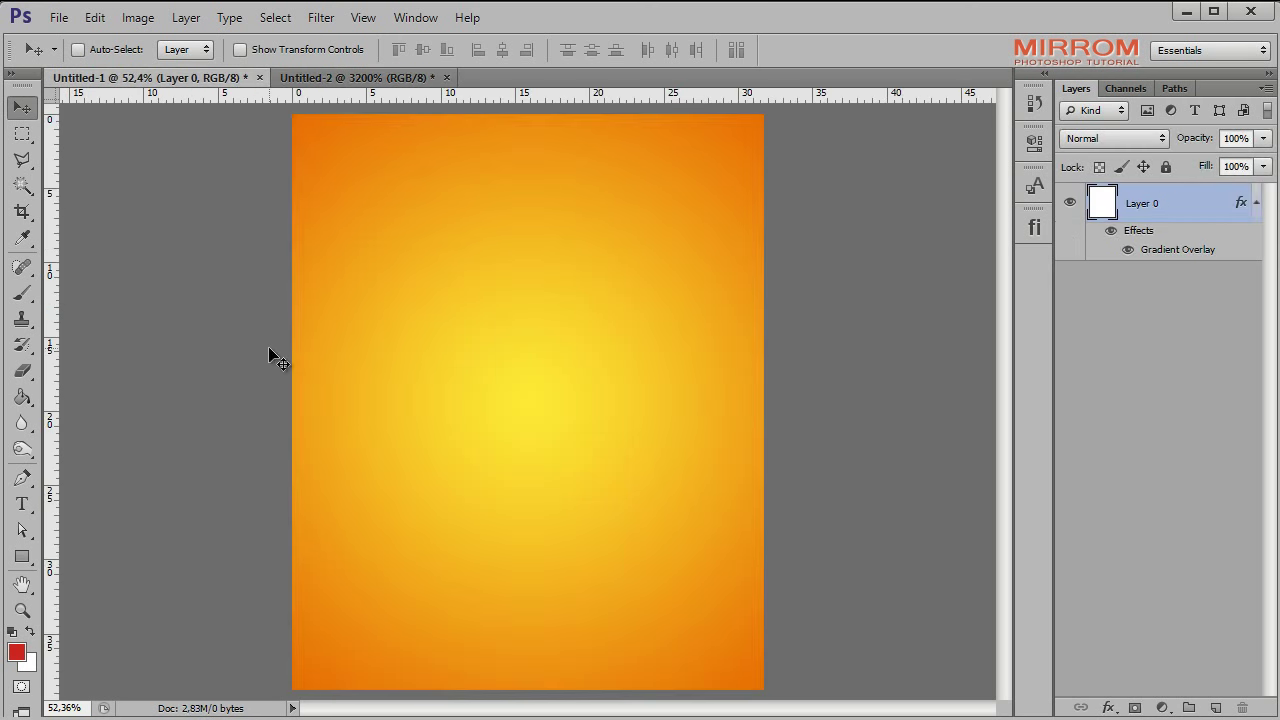
click(1255, 203)
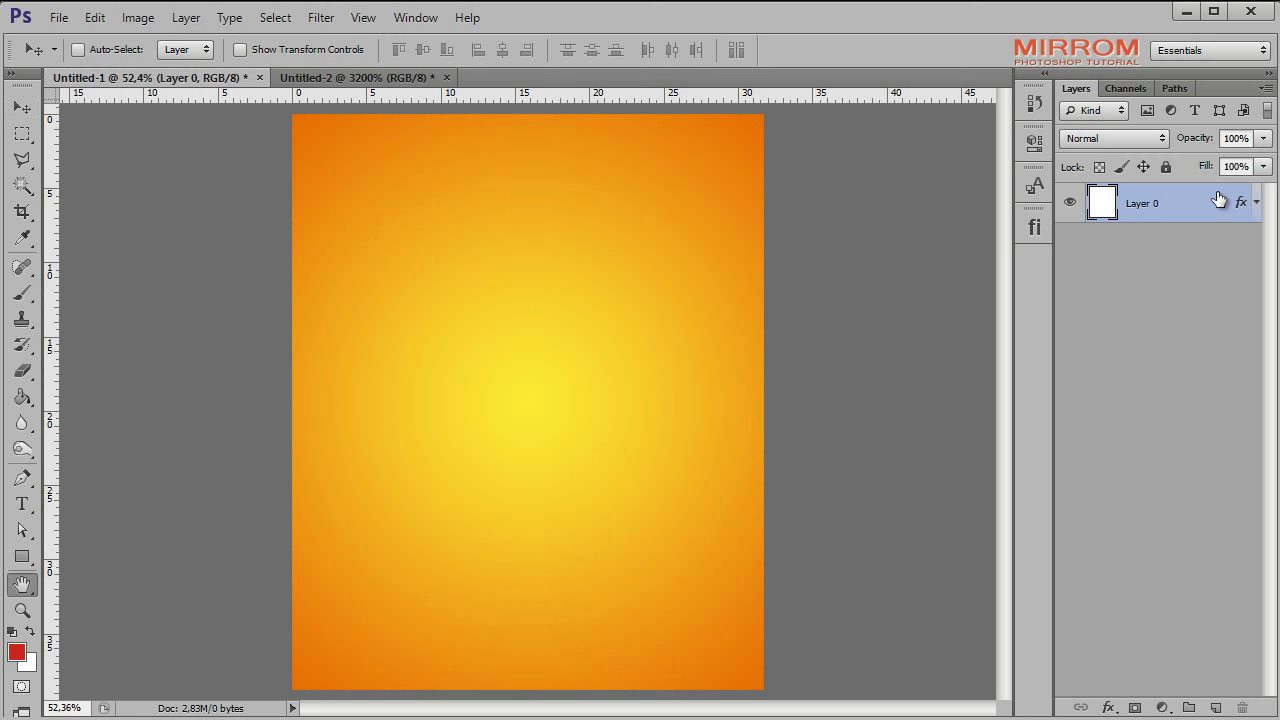
double_click(1219, 200)
click(697, 438)
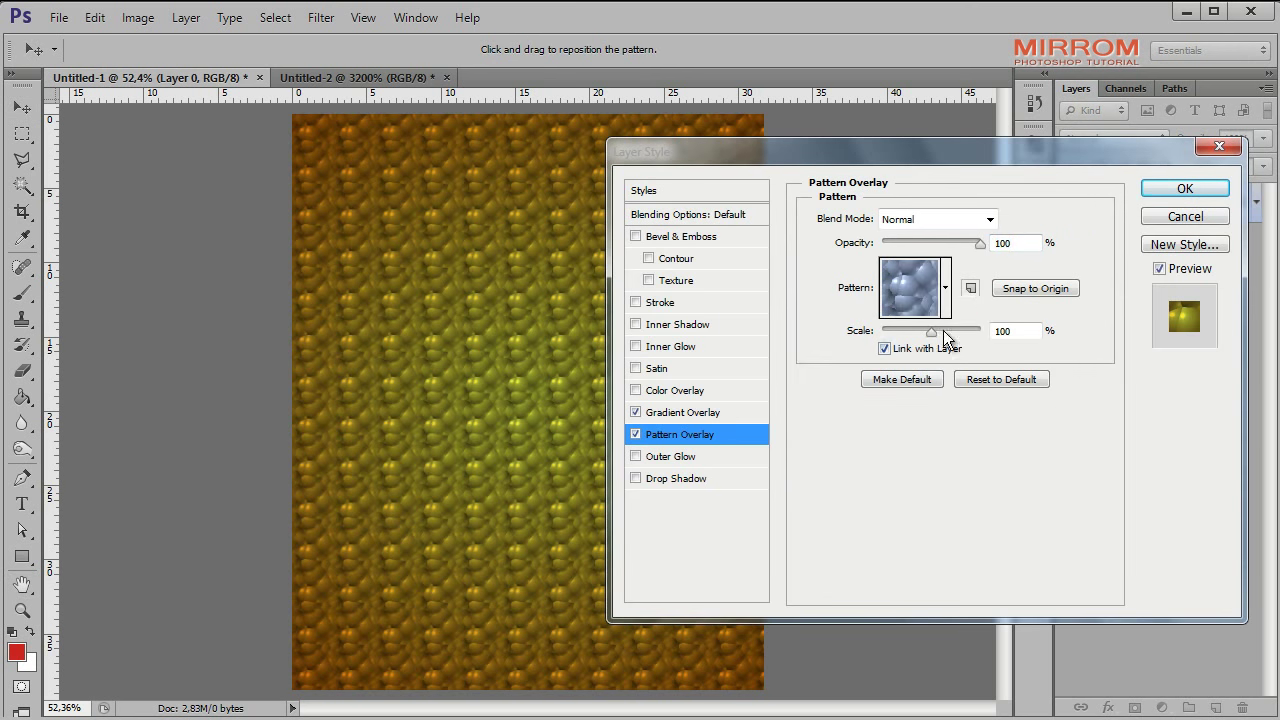
click(945, 290)
click(910, 445)
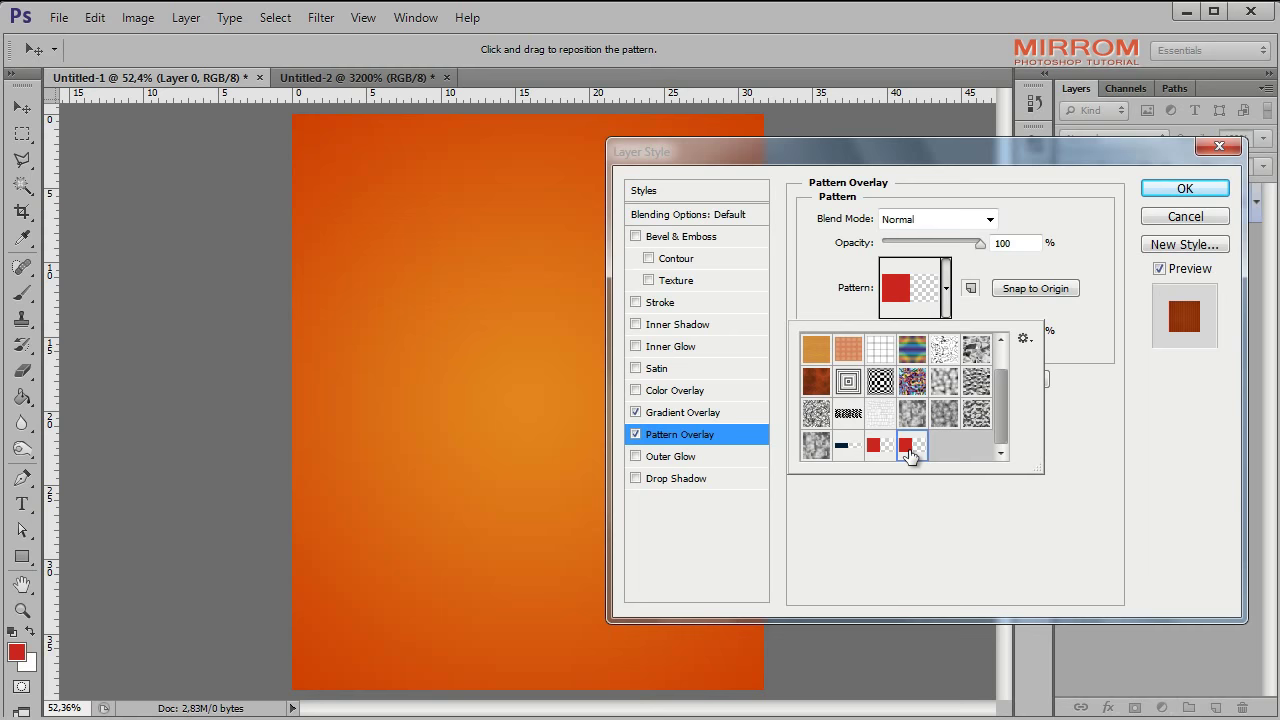
click(1158, 194)
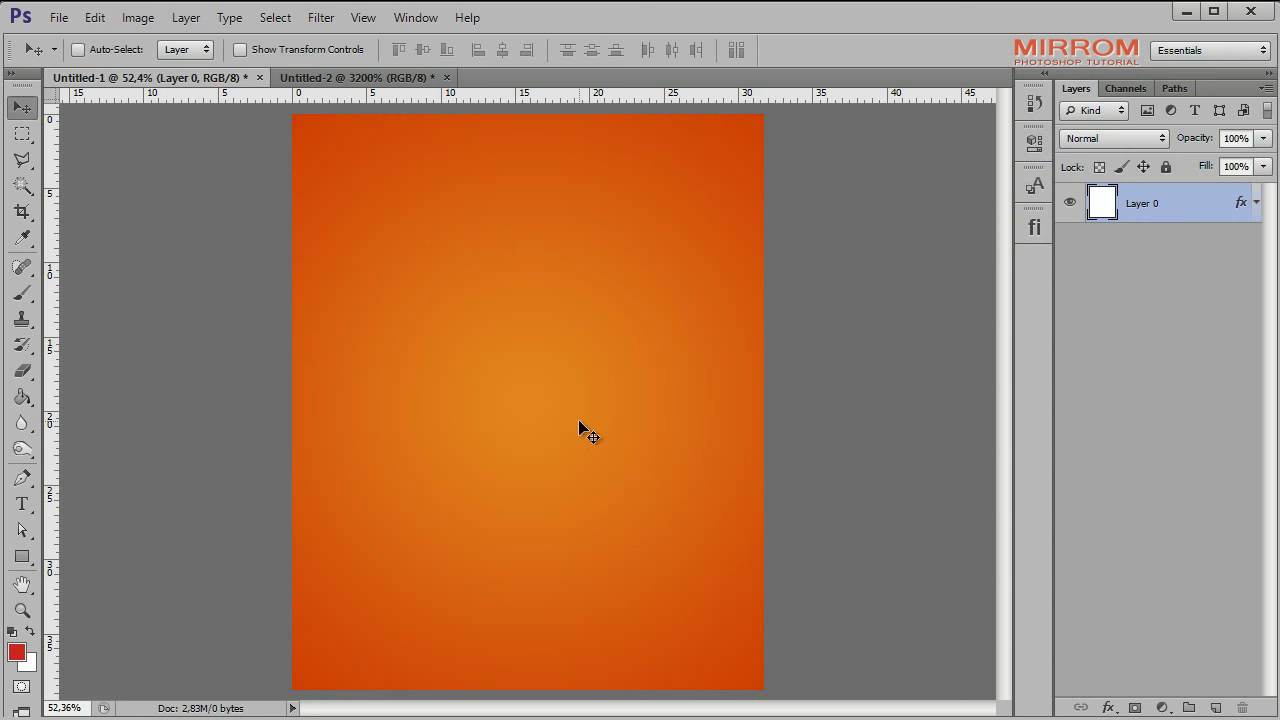
Step: View the poster at Actual Pixels and scroll up
click(22, 610)
click(533, 49)
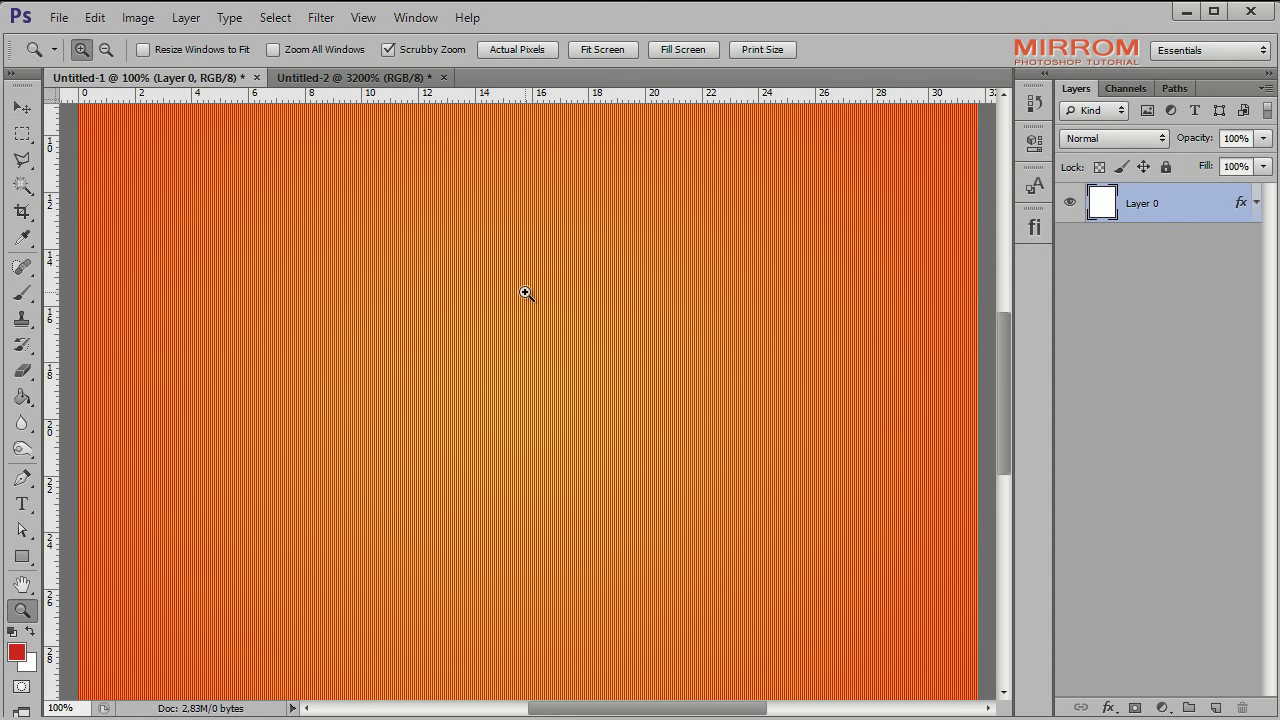
scroll(525, 295, up, 3)
scroll(525, 295, up, 2)
Step: Reopen Layer 0's Pattern Overlay and set its blend mode to Multiply
scroll(525, 296, up, 1)
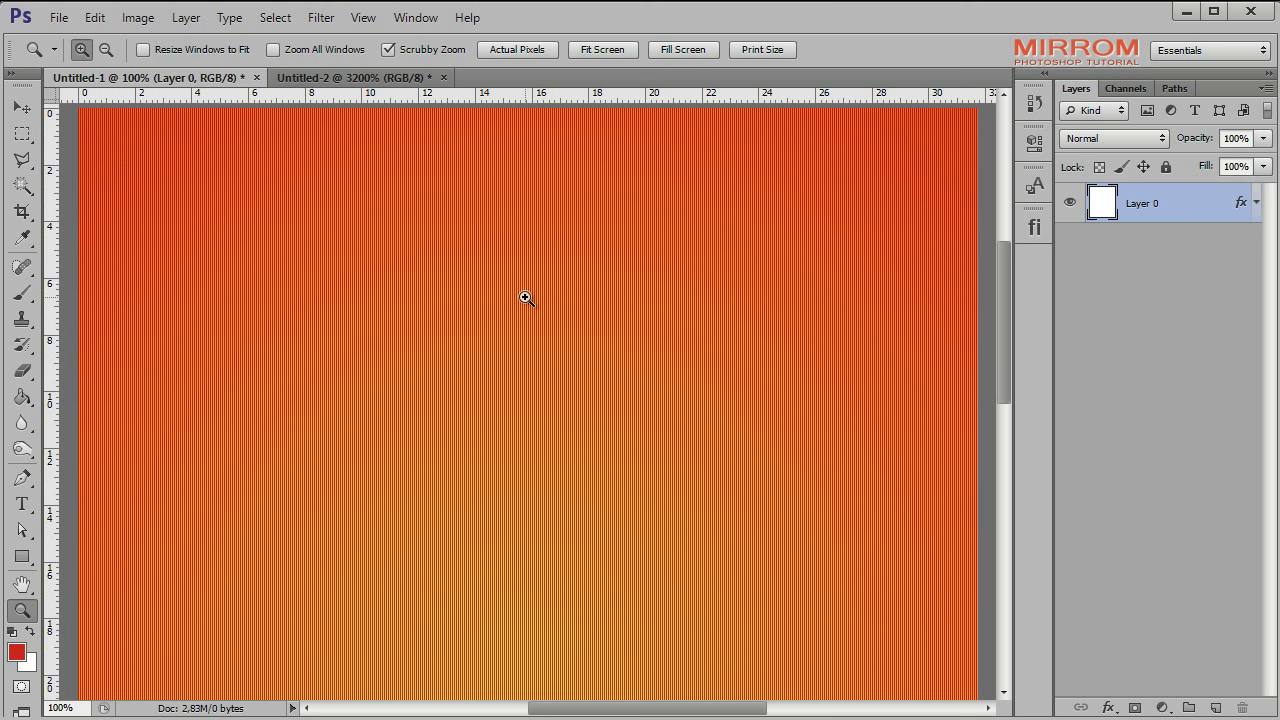
scroll(525, 297, up, 1)
key(v)
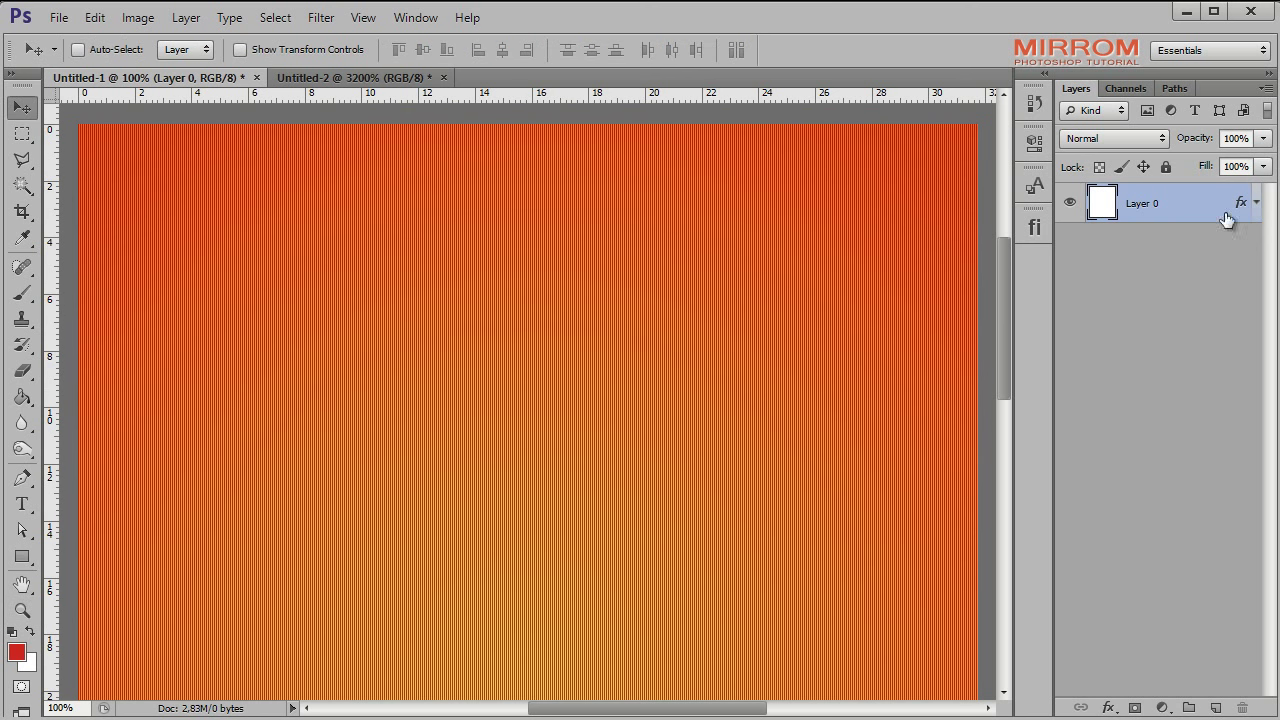
double_click(1228, 201)
click(722, 434)
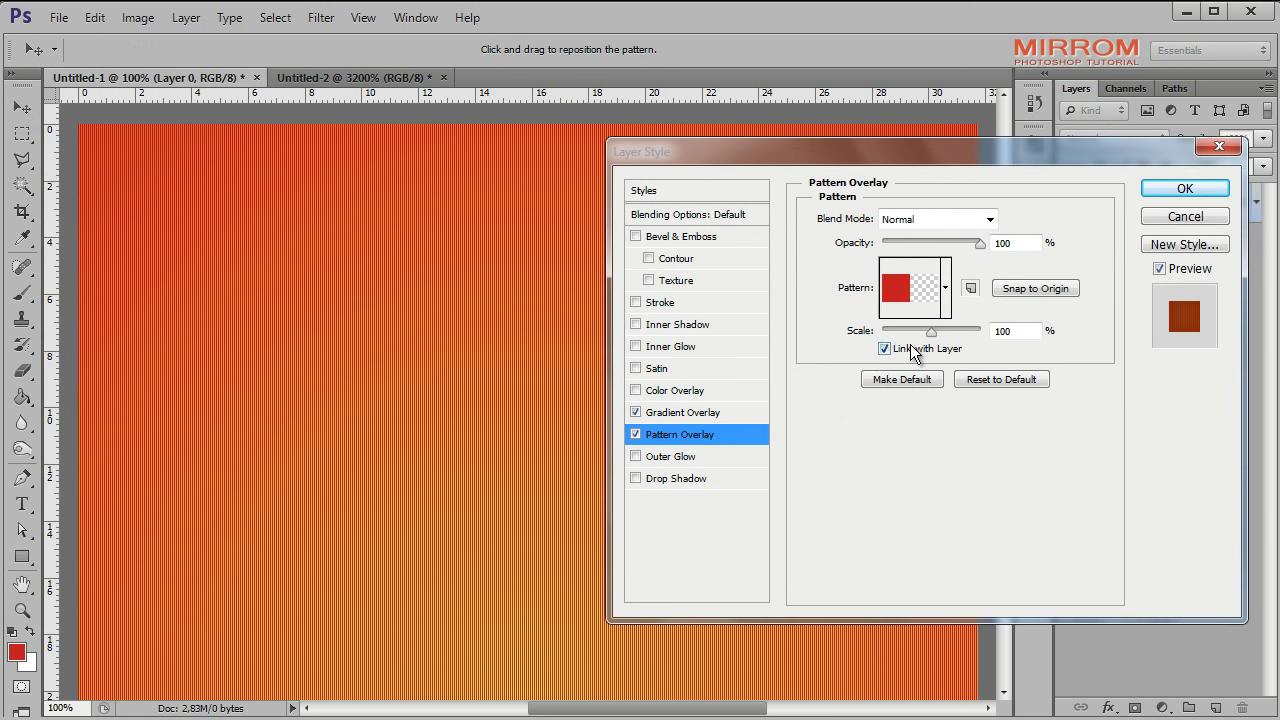
click(928, 224)
click(930, 297)
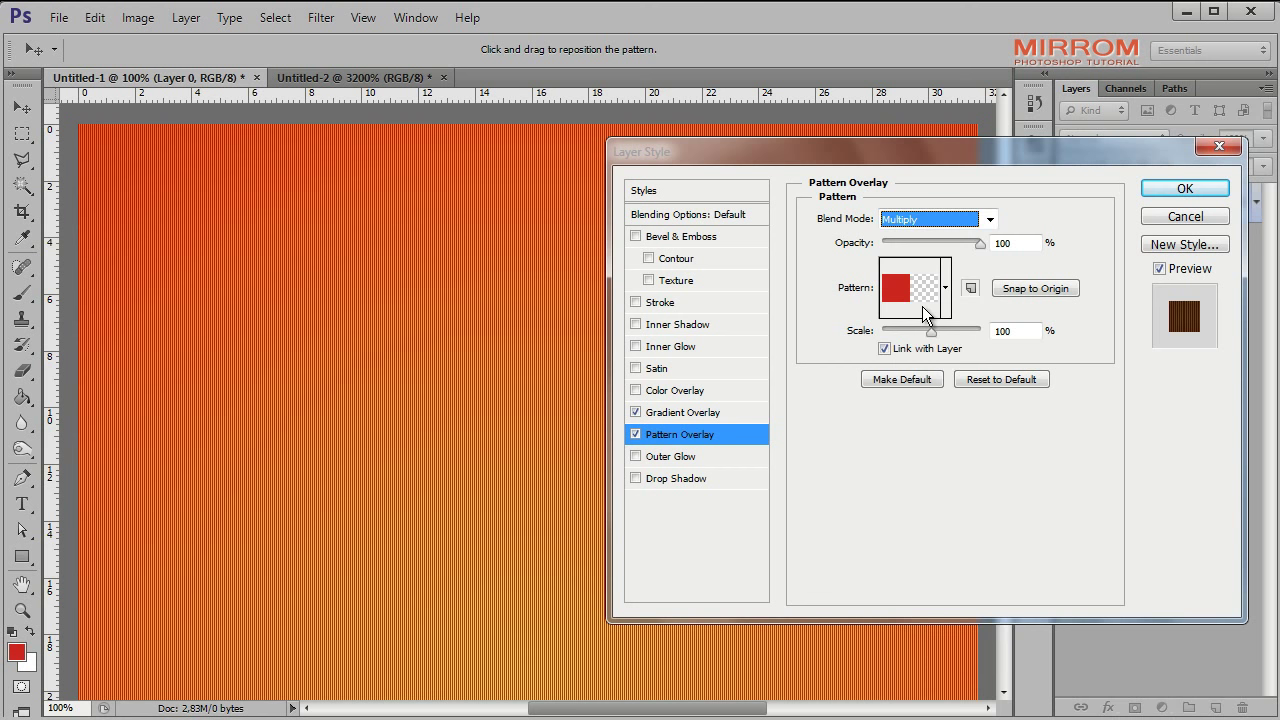
Step: Lower the pattern overlay opacity to 25% and apply it
click(1020, 241)
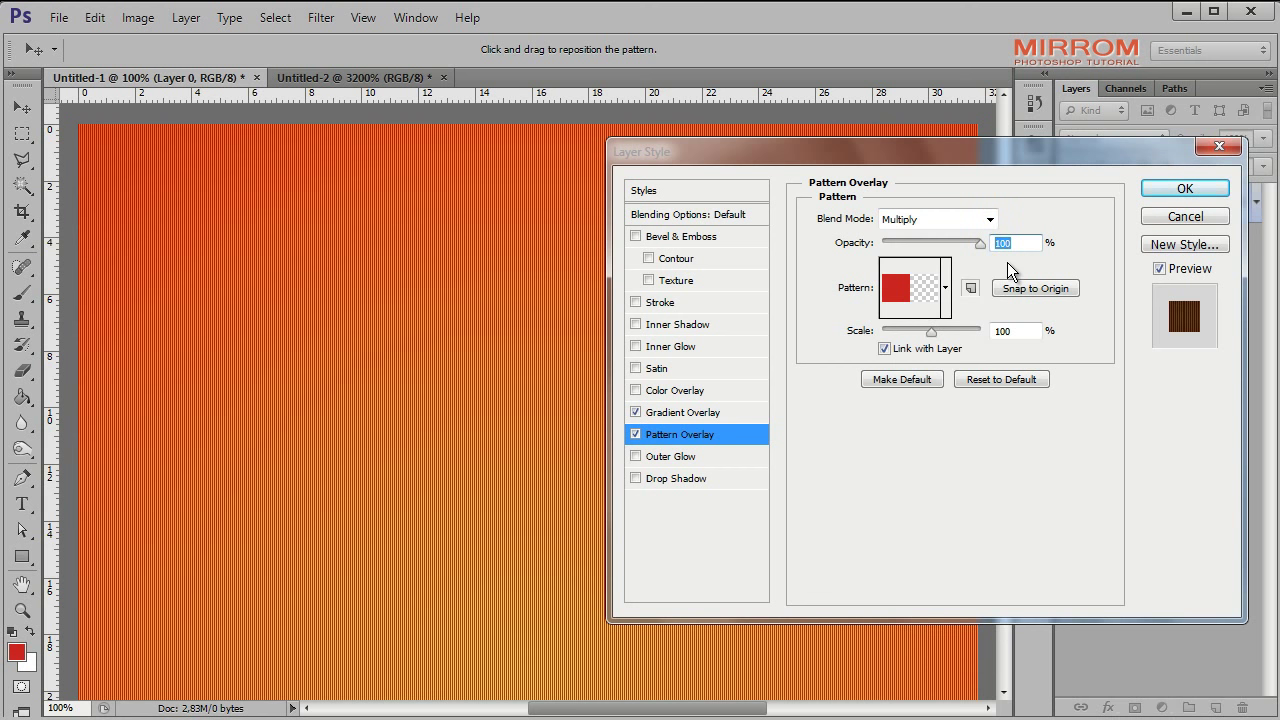
key(Down)
key(Down)
key(Down)
key(Down)
key(Down)
key(Down)
key(Down)
key(Down)
key(Down)
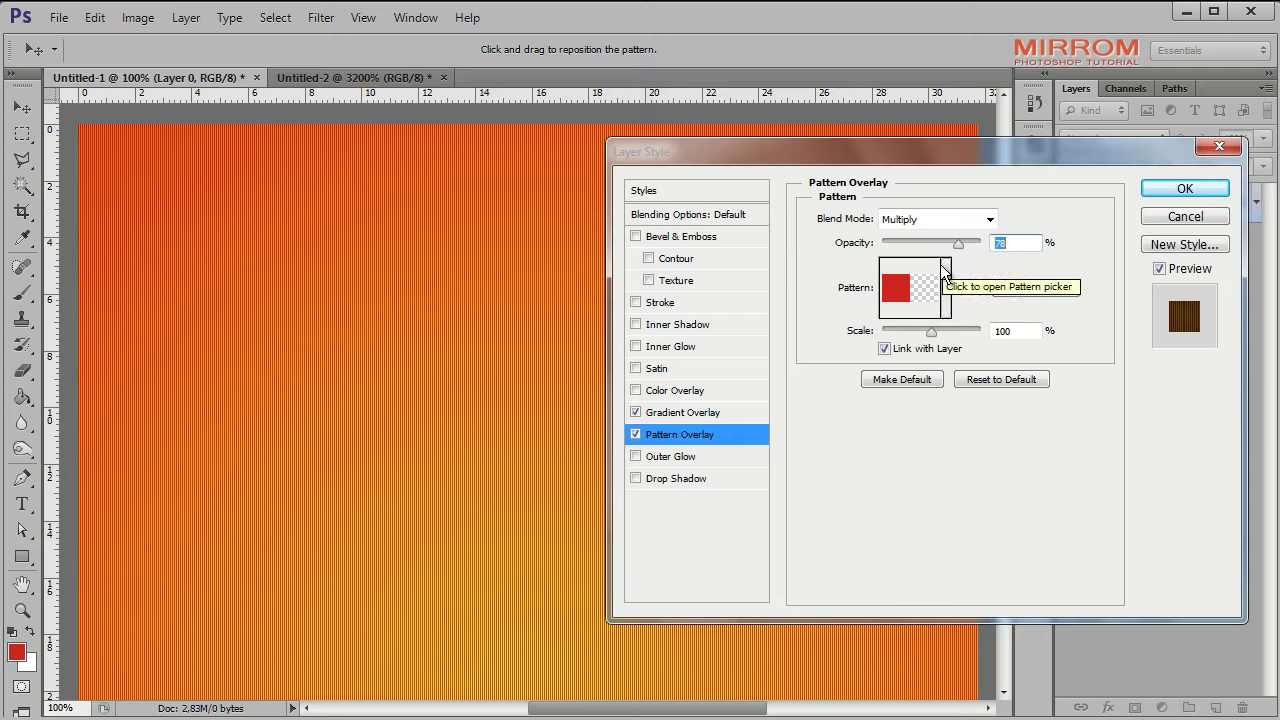
key(Down)
key(Down)
key(Down)
key(Down)
key(Down)
key(Down)
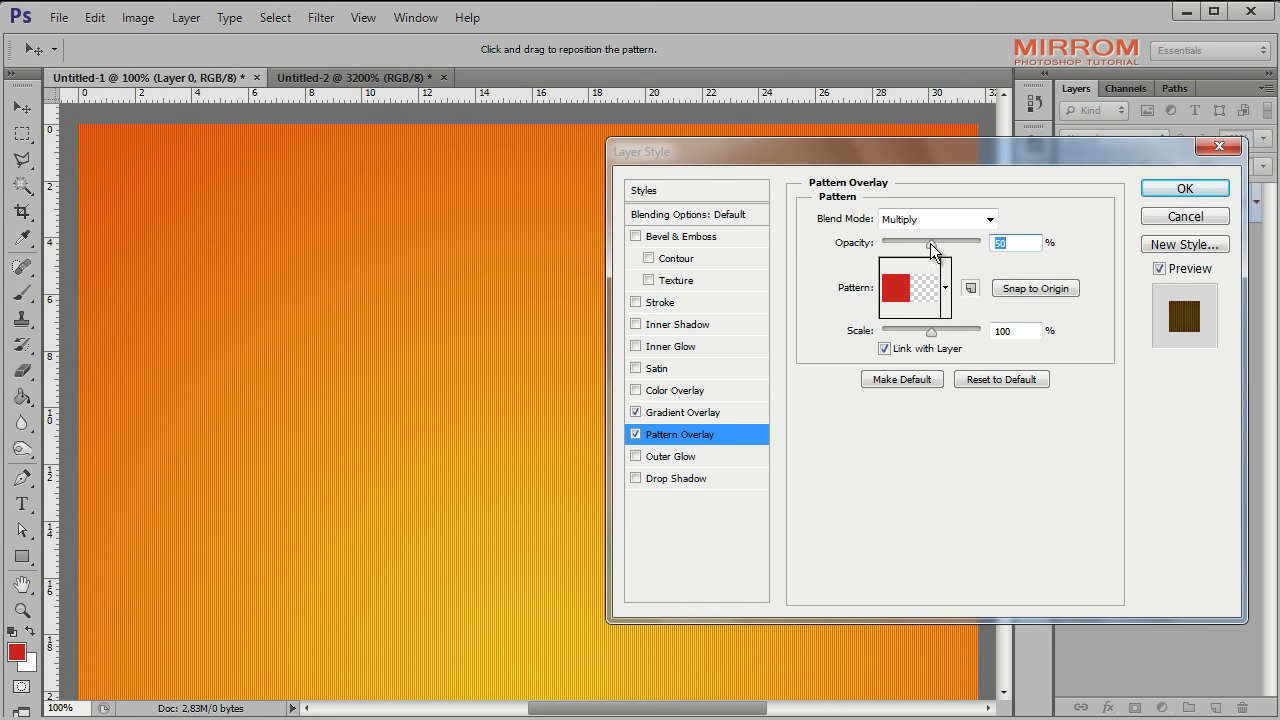
drag(940, 244, 901, 240)
key(Up)
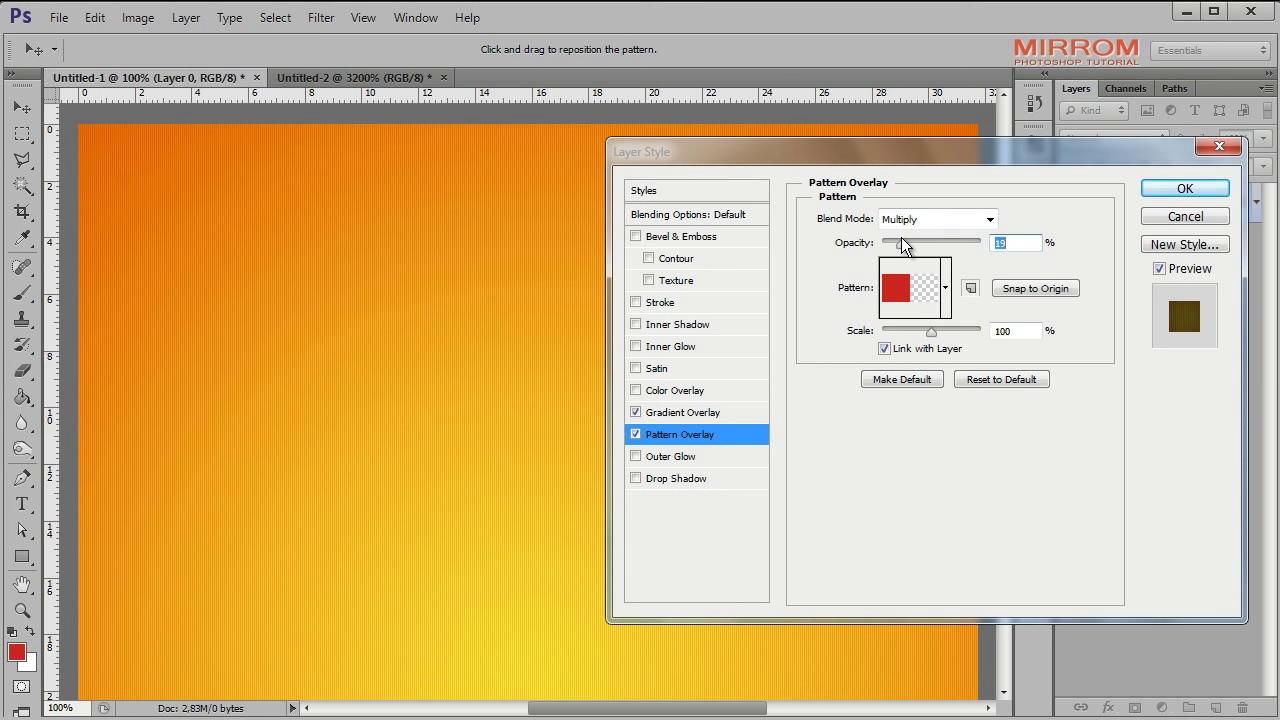
key(Up)
key(Up)
key(Up)
key(Up)
key(Up)
key(Up)
key(Up)
key(Up)
key(Up)
key(Up)
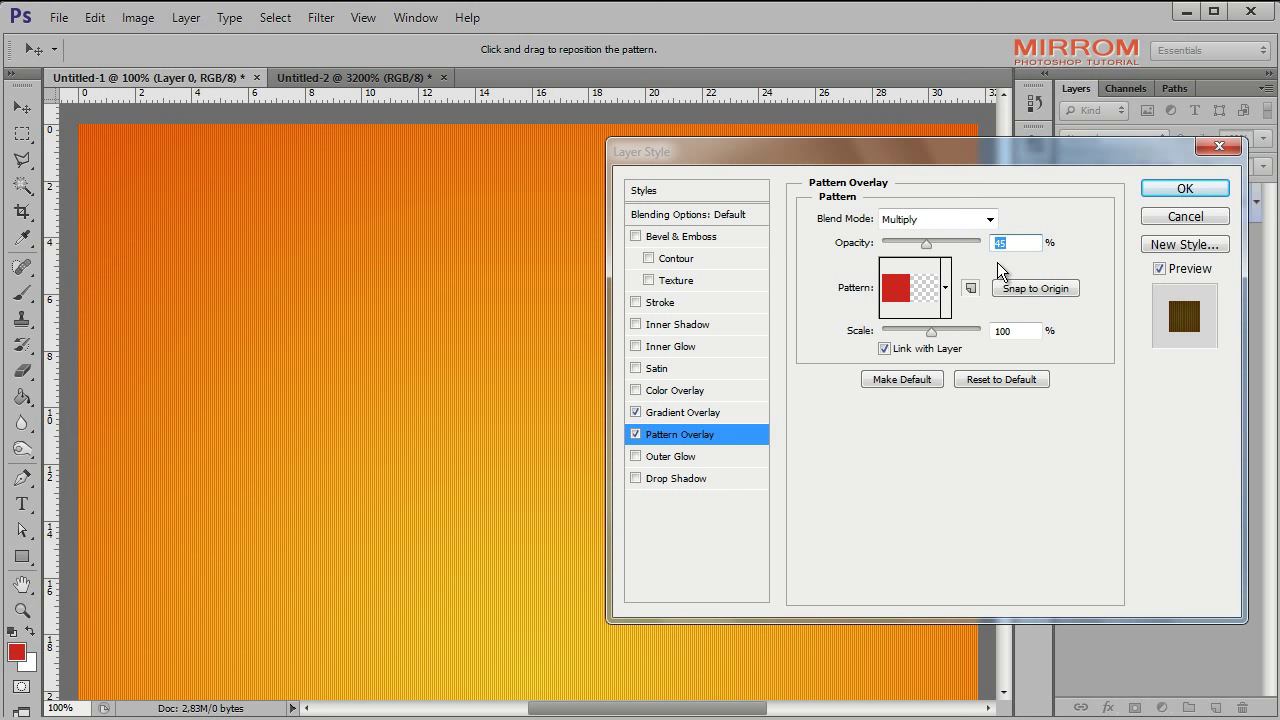
click(1184, 190)
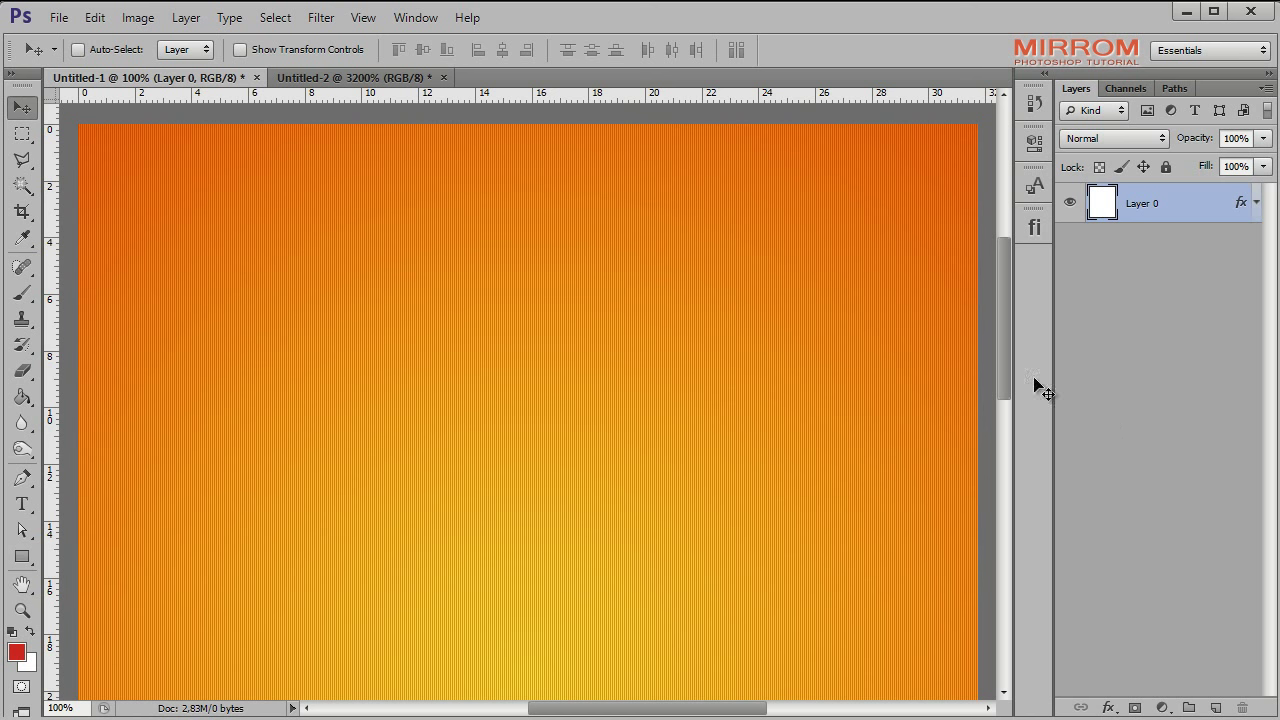
mouse_move(1003, 362)
mouse_down()
mouse_move(992, 478)
mouse_move(996, 435)
mouse_up()
Step: Keep red as the foreground colour and add a new empty layer above the background
click(24, 651)
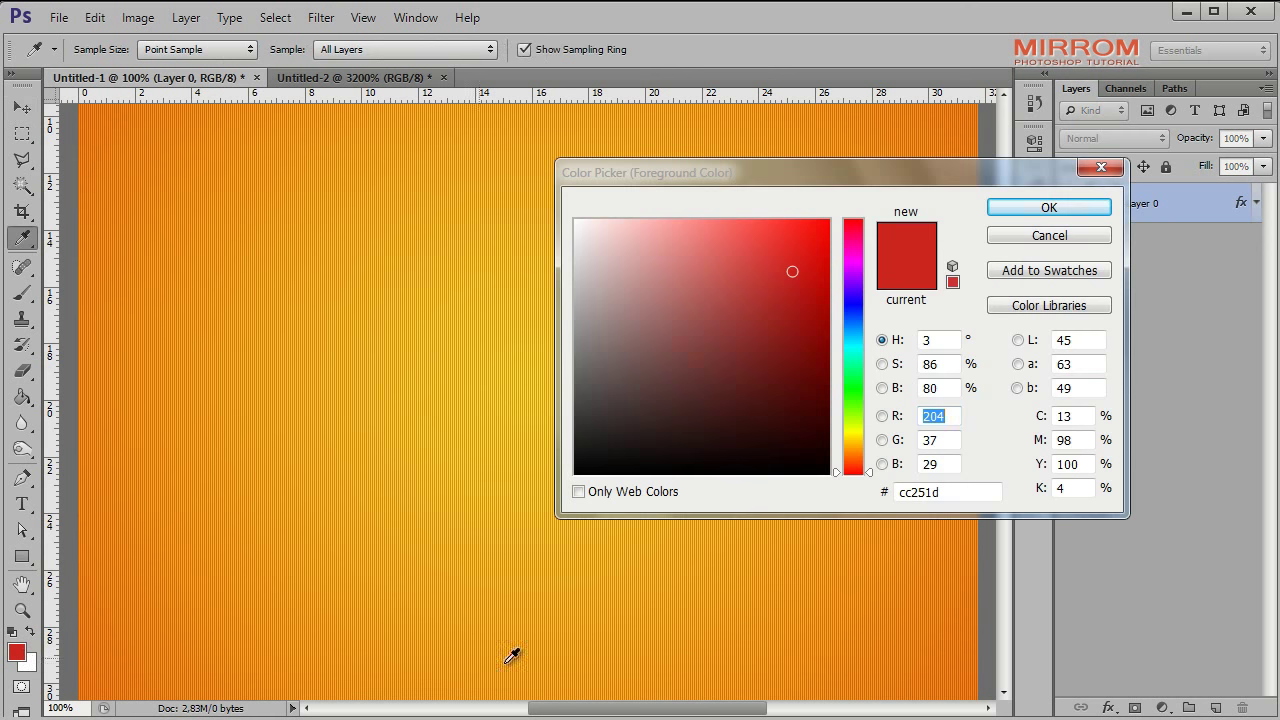
drag(993, 492, 890, 497)
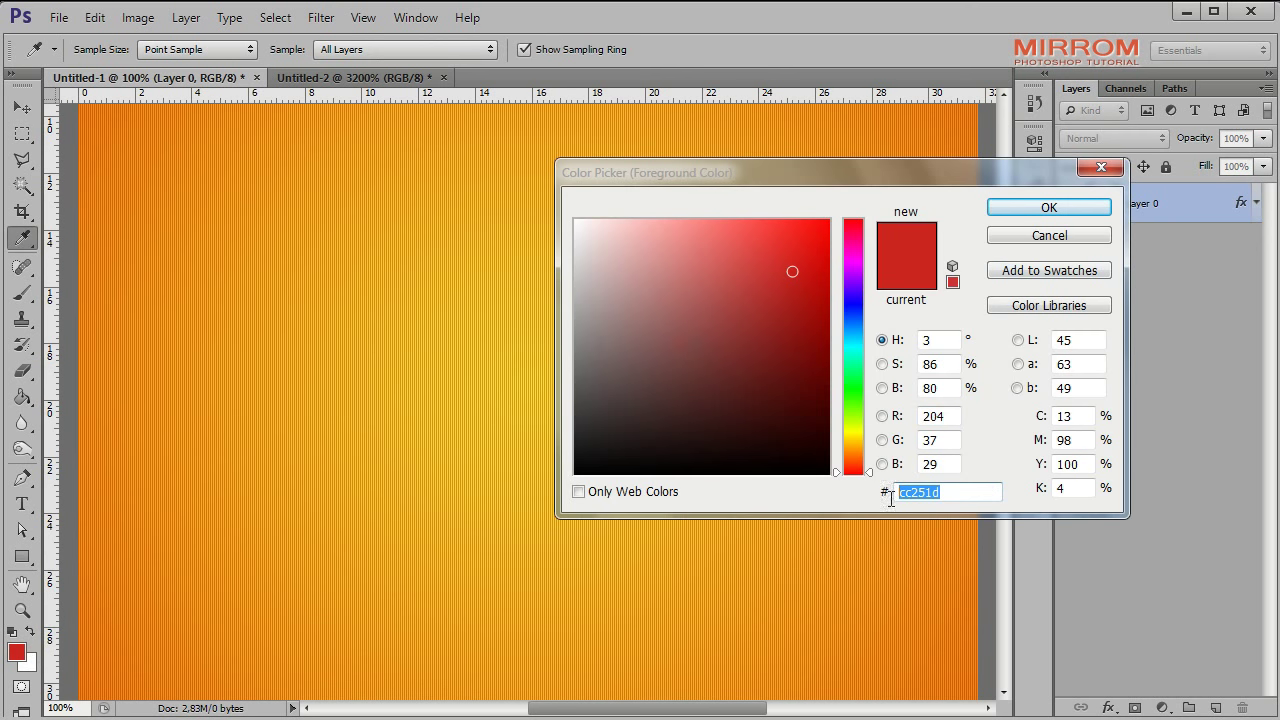
click(1055, 208)
key(v)
click(1216, 707)
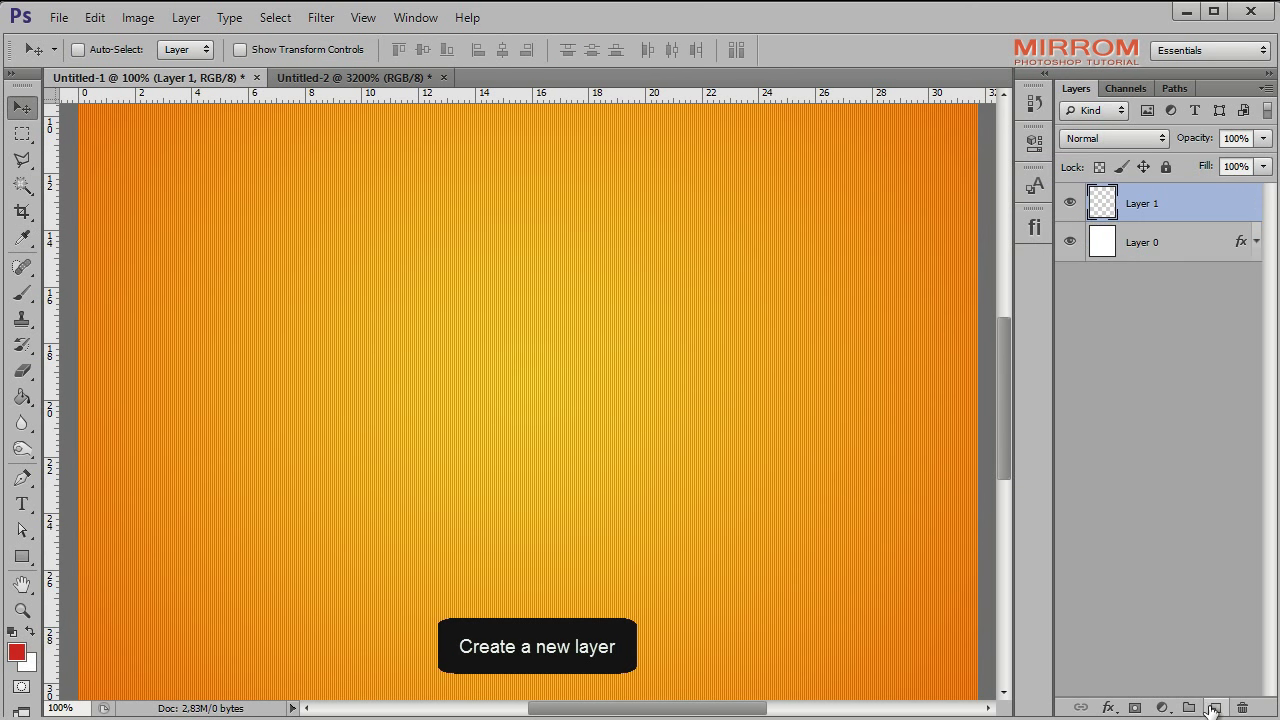
Step: Paint a red dab near the canvas centre with the soft 500 px brush
click(22, 293)
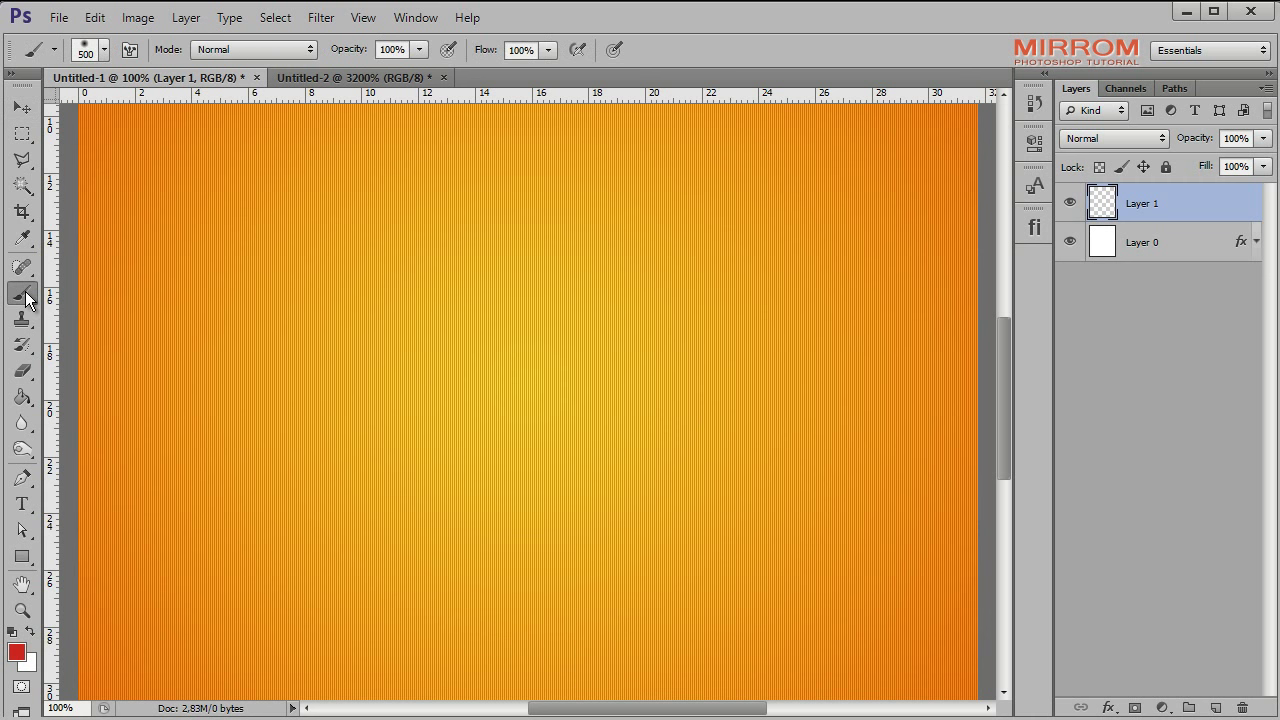
click(104, 50)
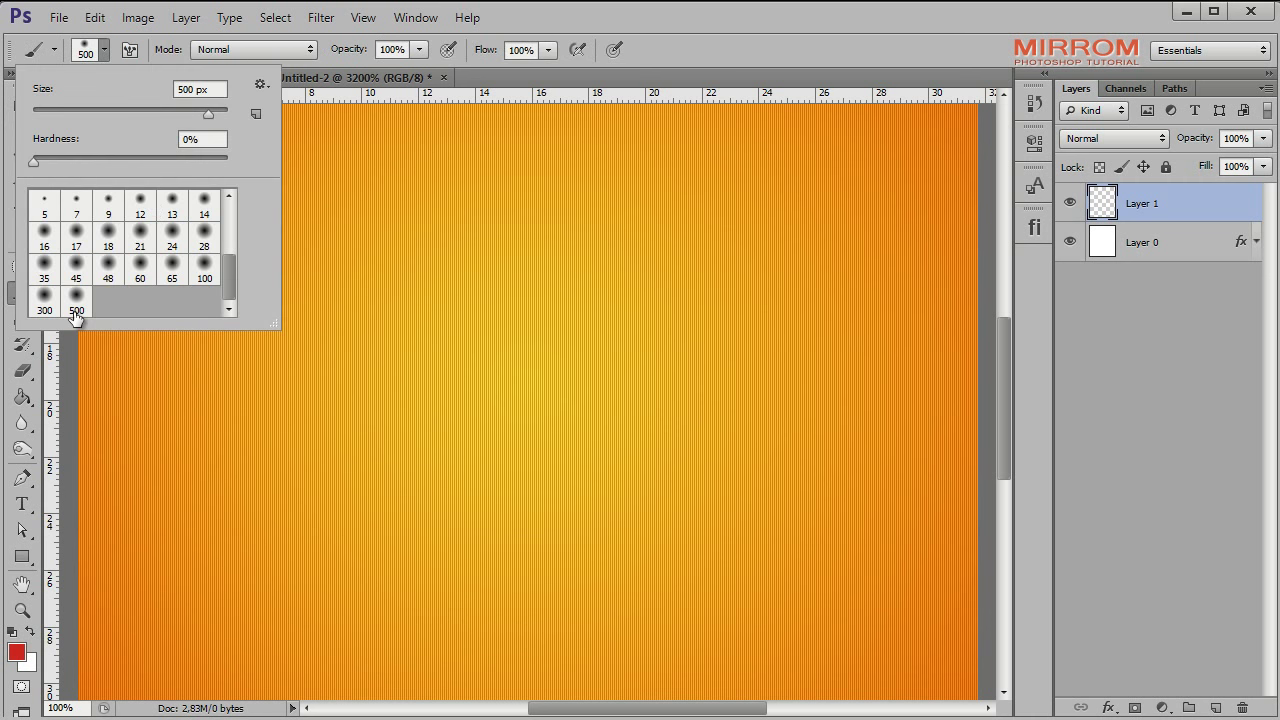
click(76, 313)
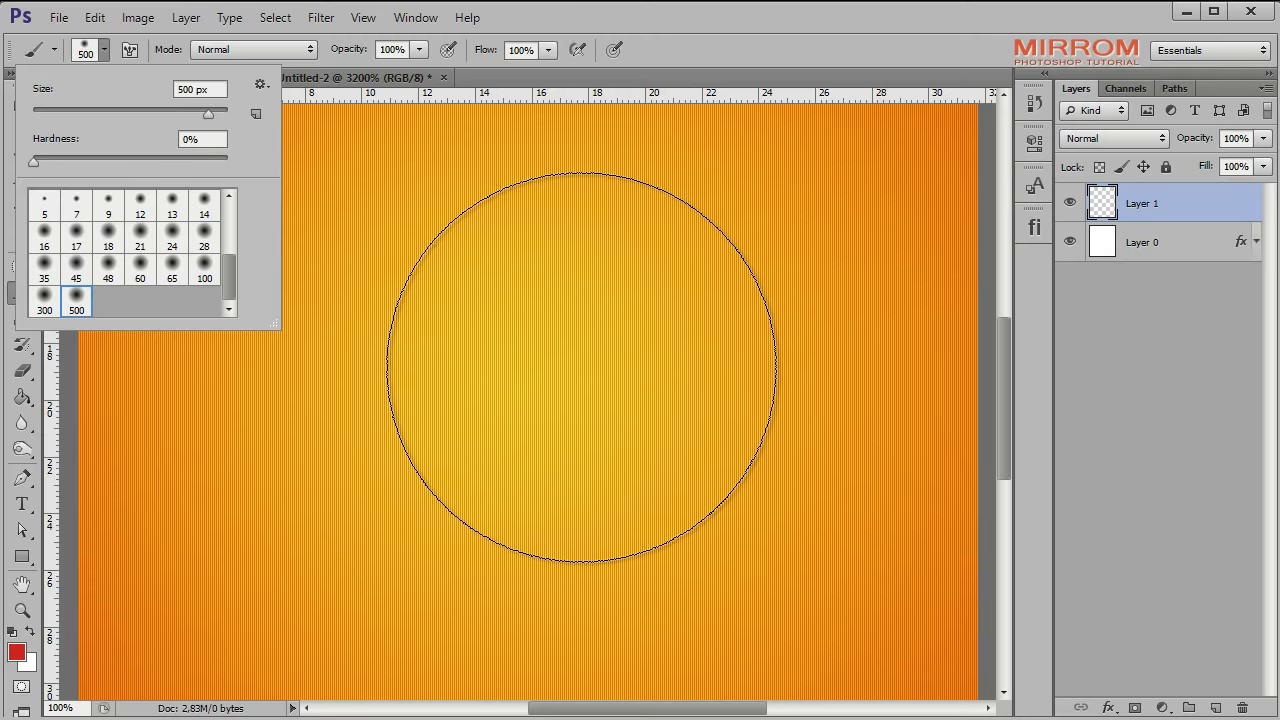
click(582, 367)
click(531, 465)
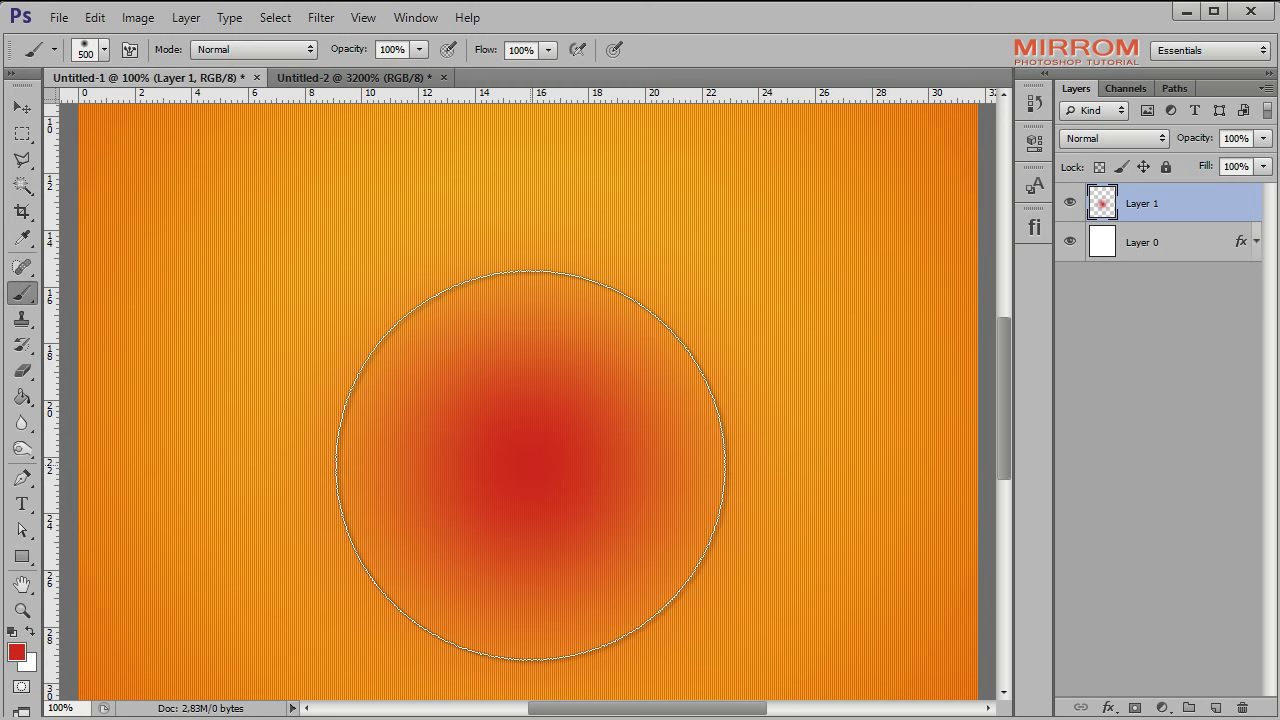
Step: Select Layer 0 with the red spot layer, then the red spot layer alone, and nudge it
key(v)
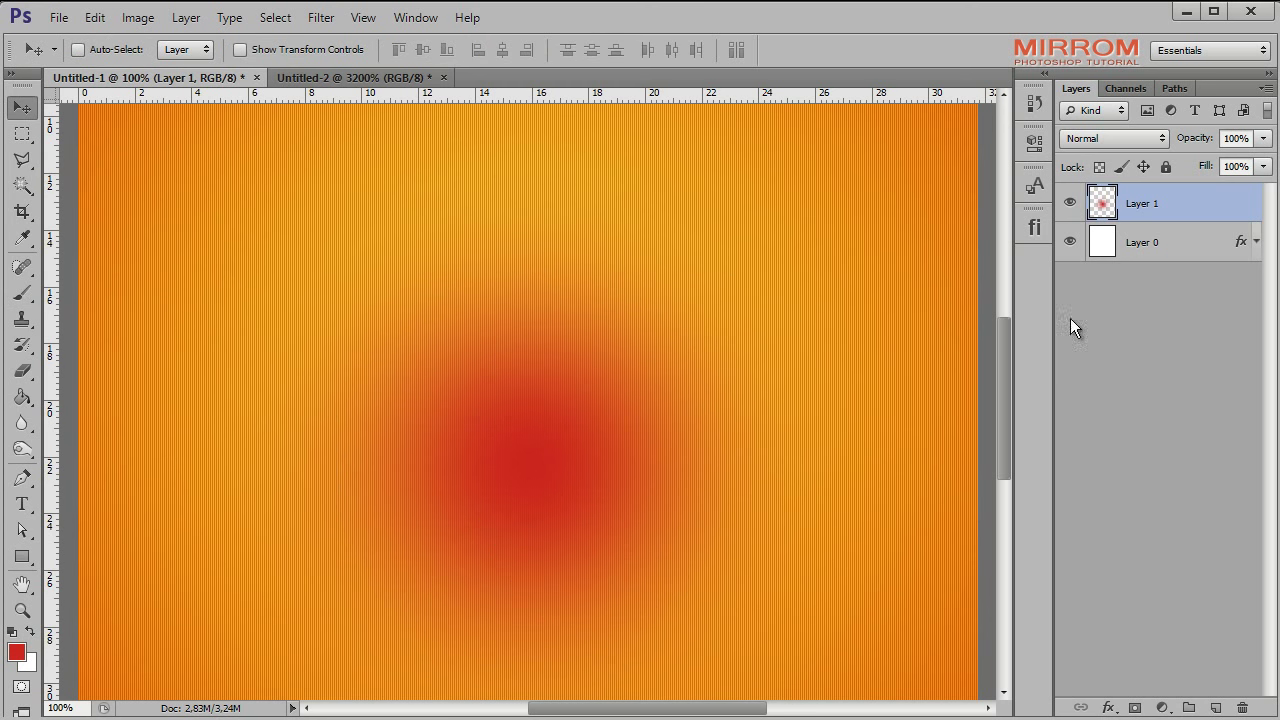
shift+click(1140, 245)
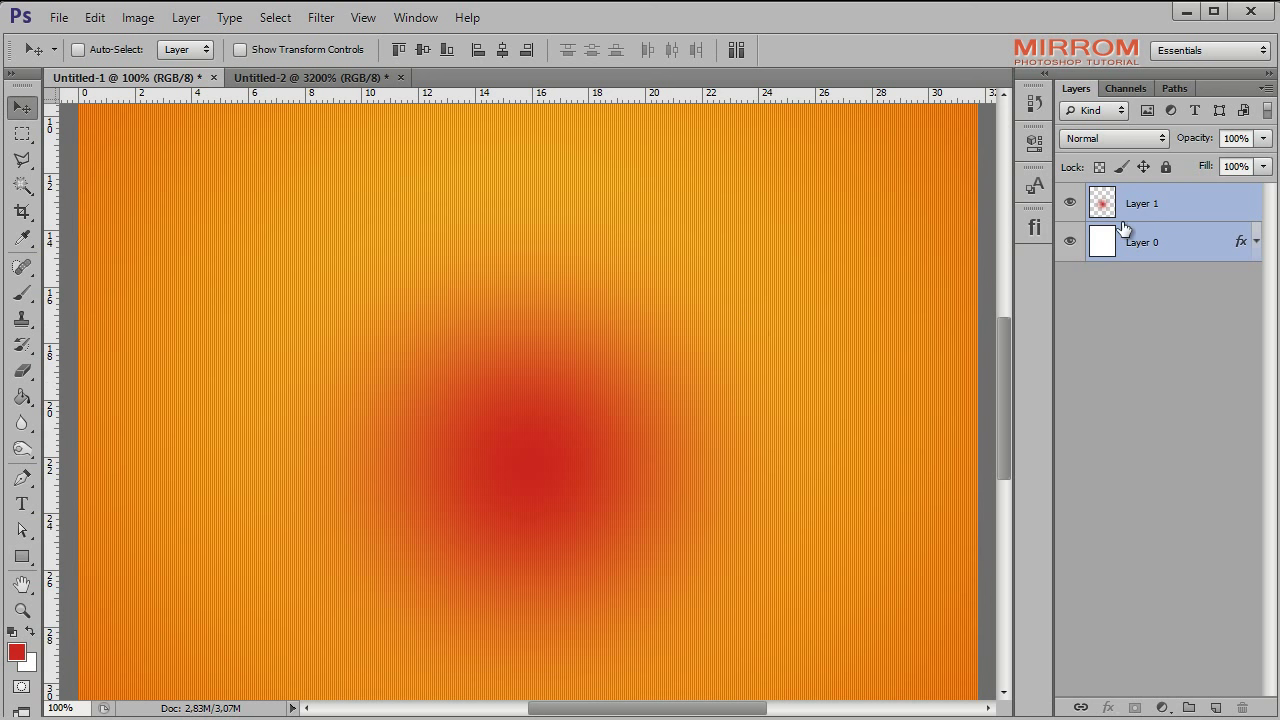
click(1123, 212)
mouse_move(1005, 417)
mouse_down()
mouse_move(1010, 471)
mouse_move(1010, 426)
mouse_up()
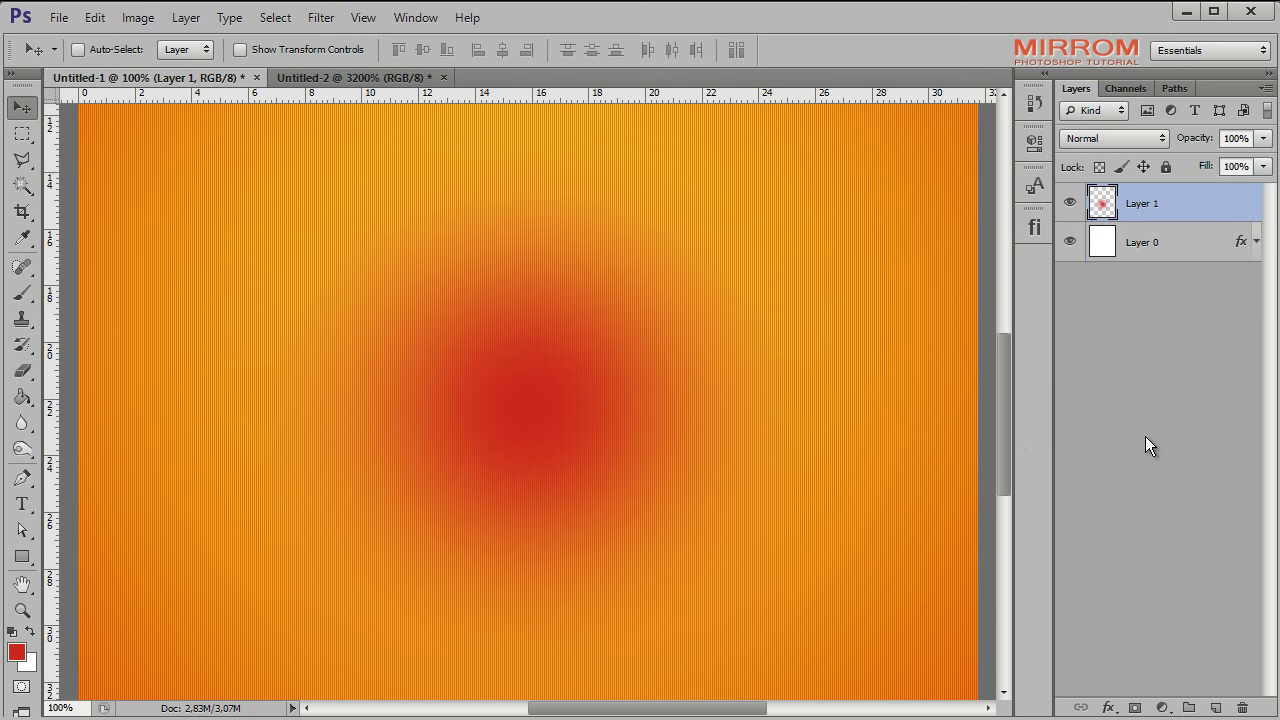
click(1112, 138)
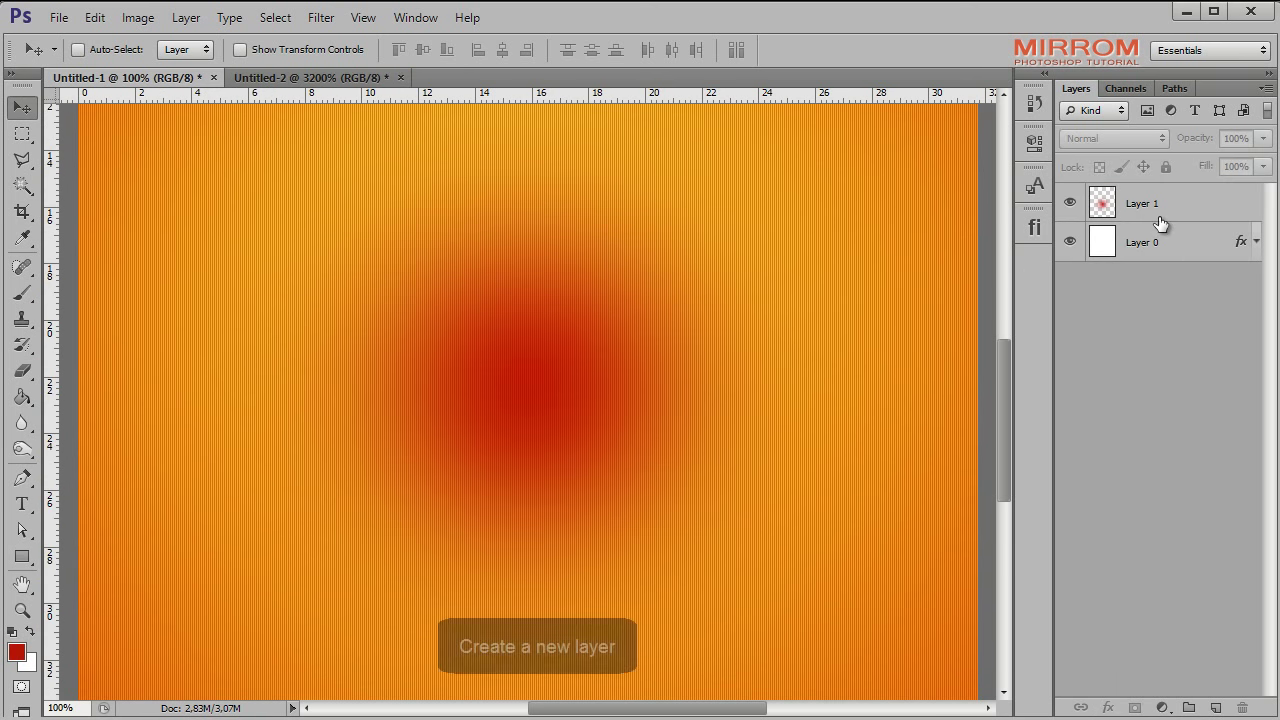
Step: Add a new layer above the red spot and fit the whole poster in the window
click(1160, 215)
click(1215, 707)
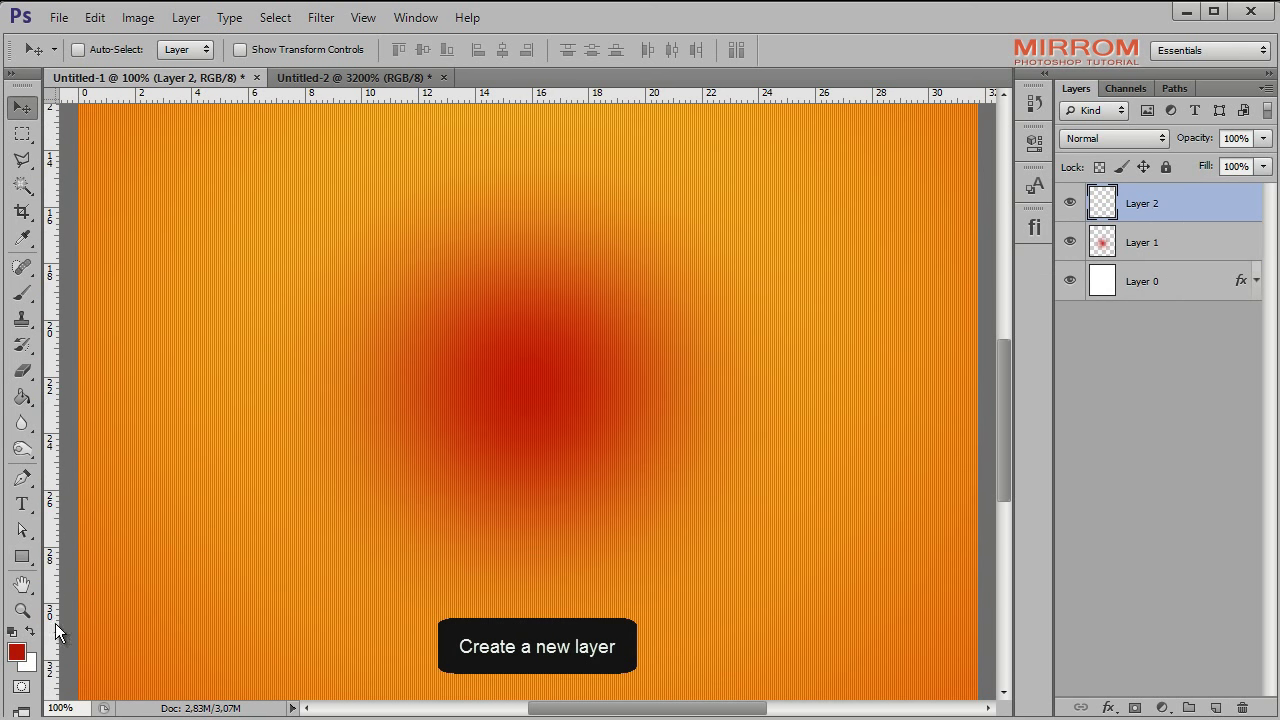
click(22, 610)
click(683, 50)
click(605, 50)
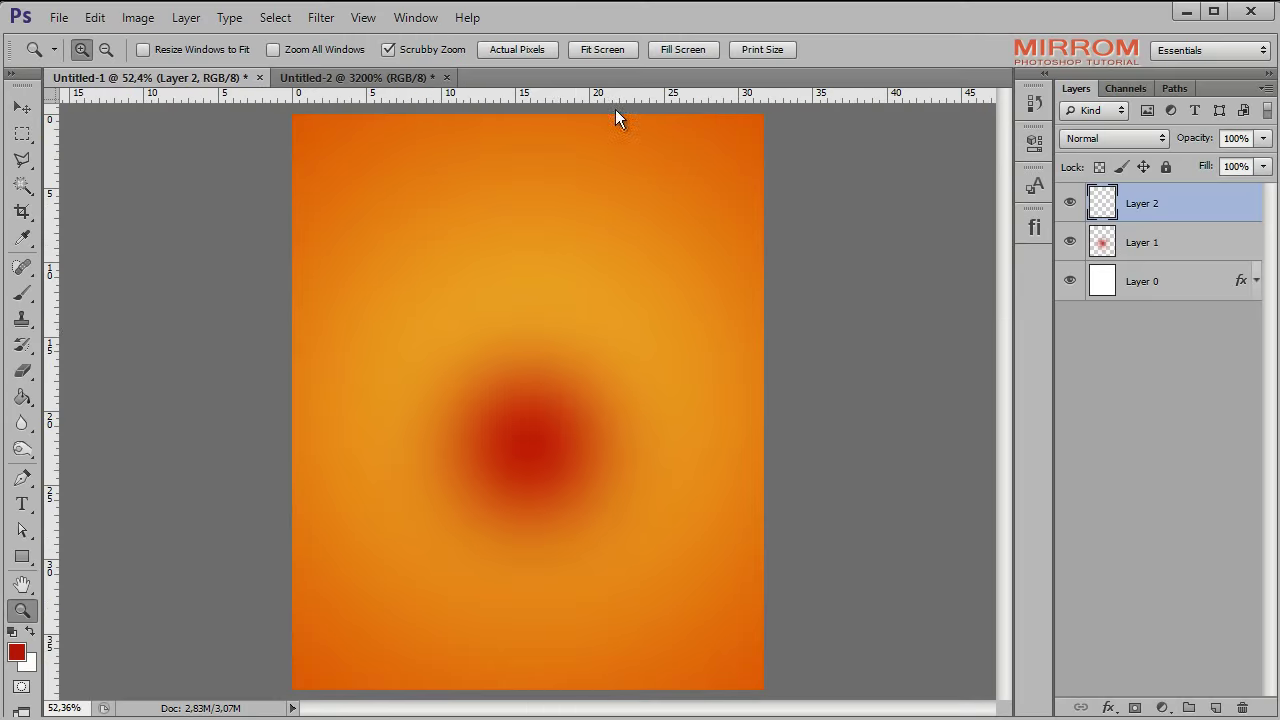
key(v)
Step: Paint a pale yellow #fff48d dab over the red spot's centre
click(16, 652)
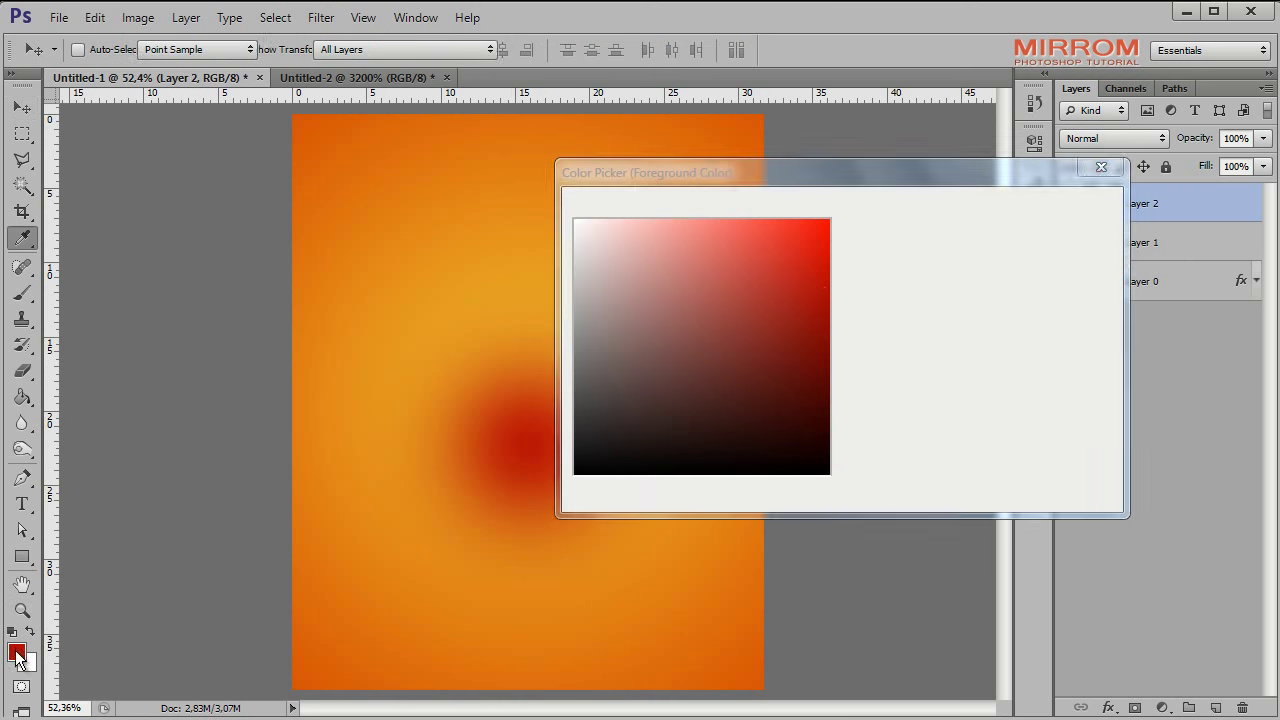
text(f)
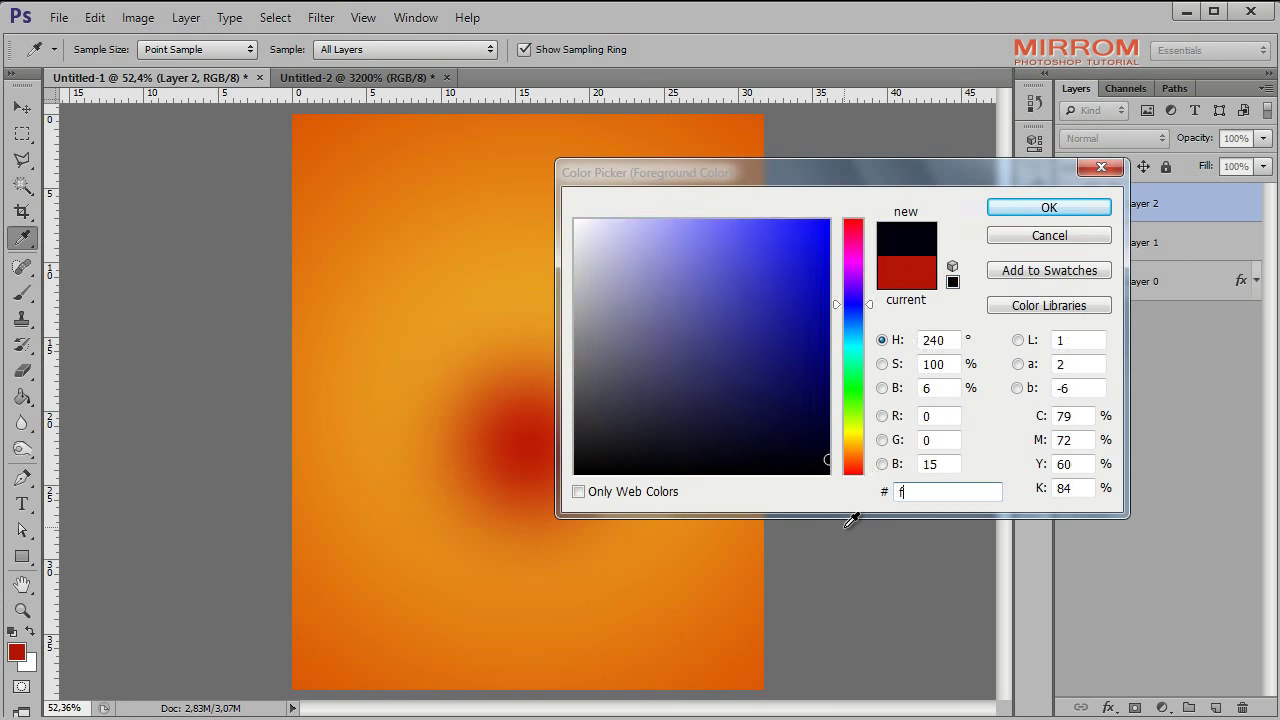
text(ff48d)
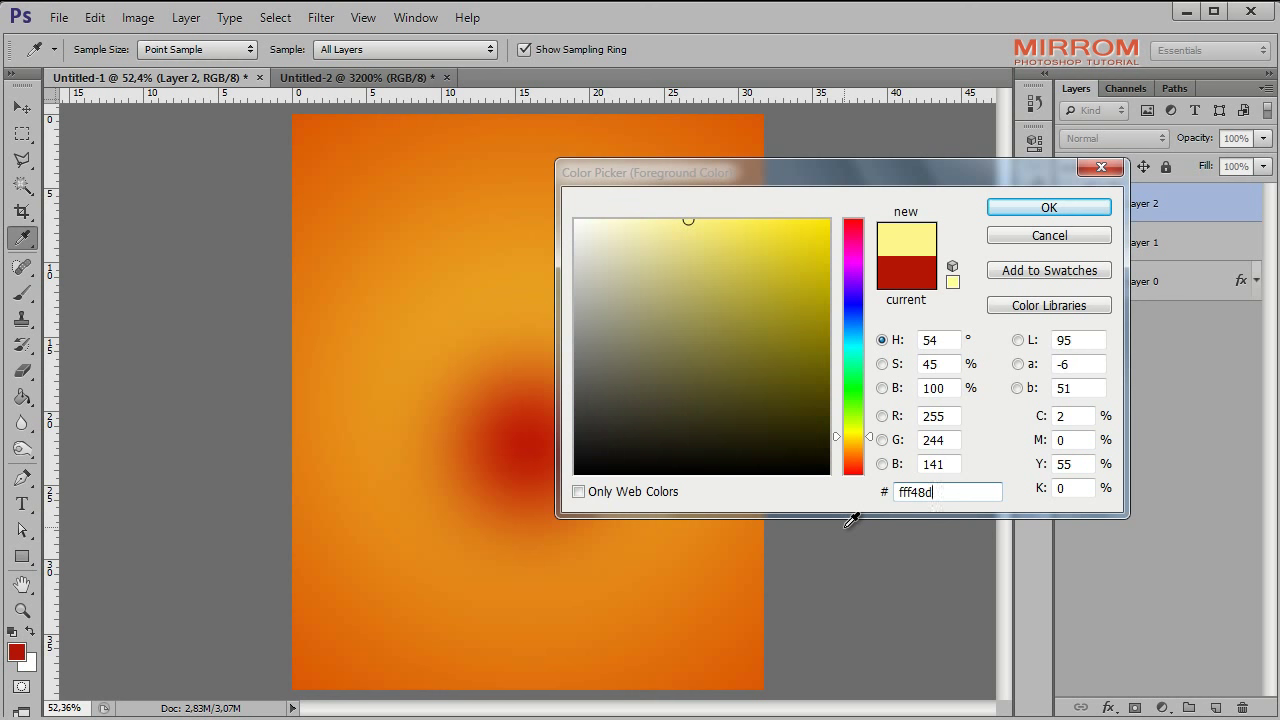
key(Return)
click(22, 293)
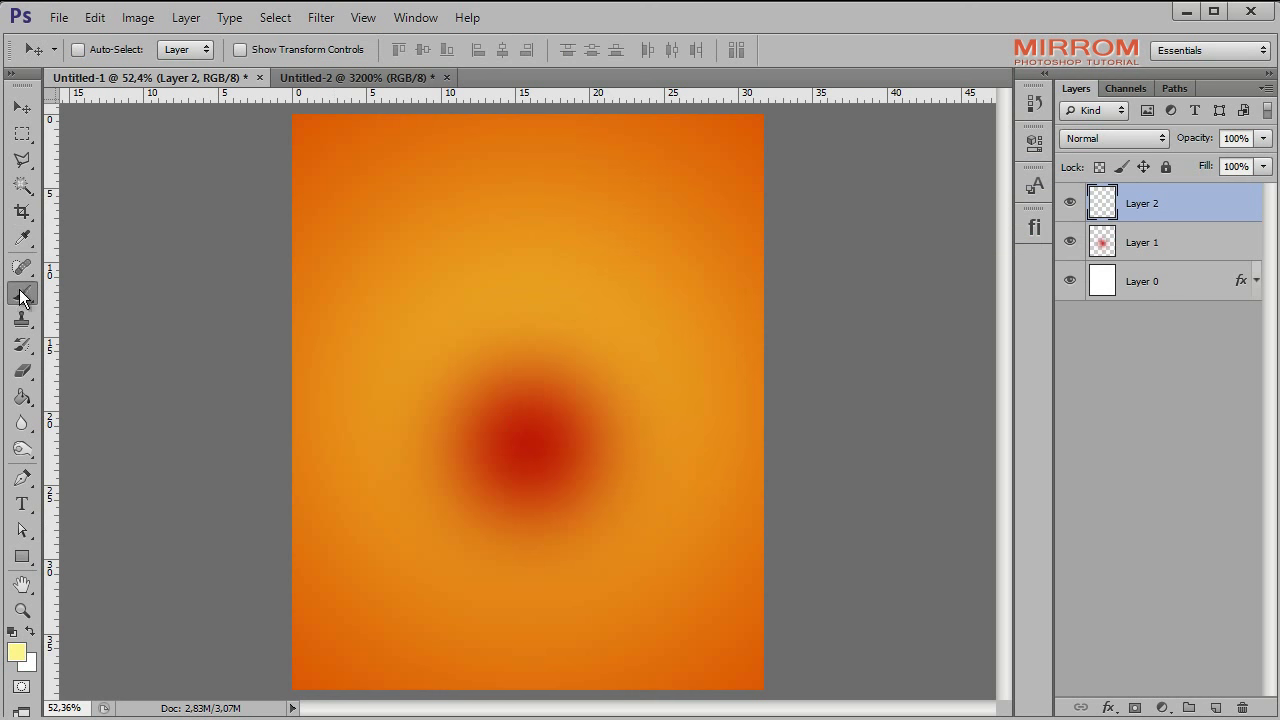
click(521, 444)
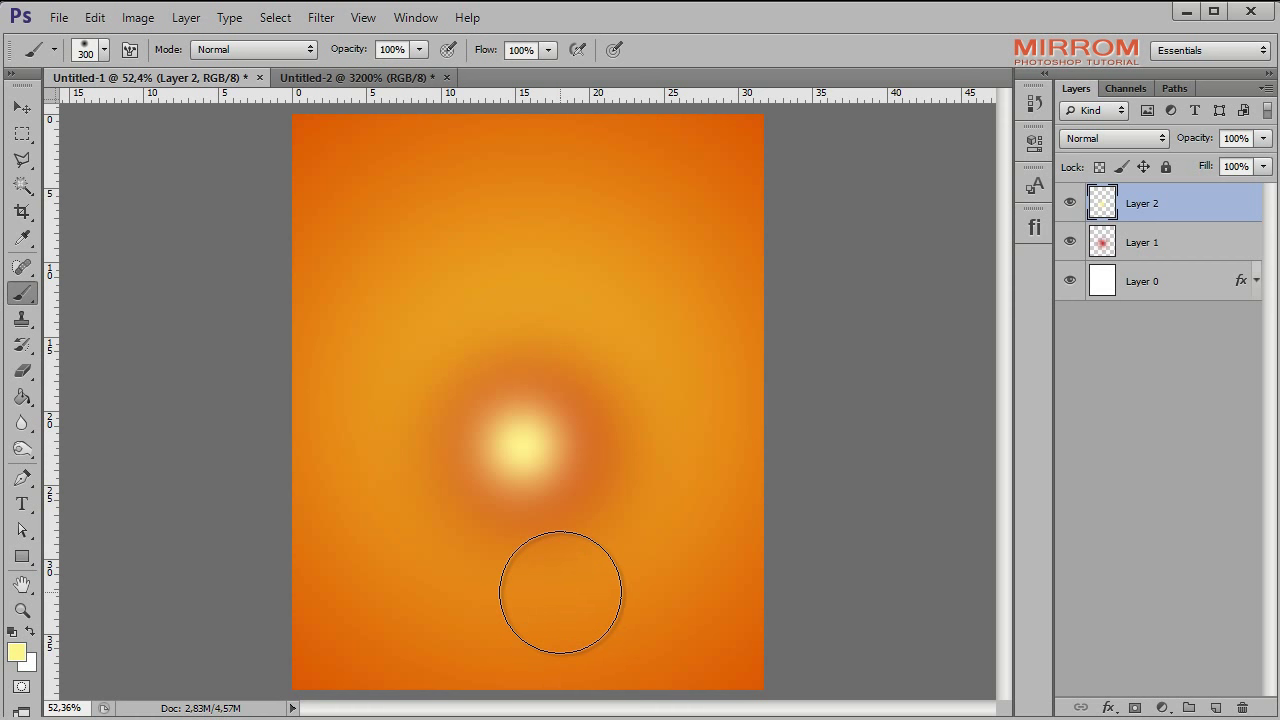
Step: Enlarge the yellow glow with Free Transform so it surrounds the red spot
key(v)
key(ctrl+t)
drag(396, 321, 377, 303)
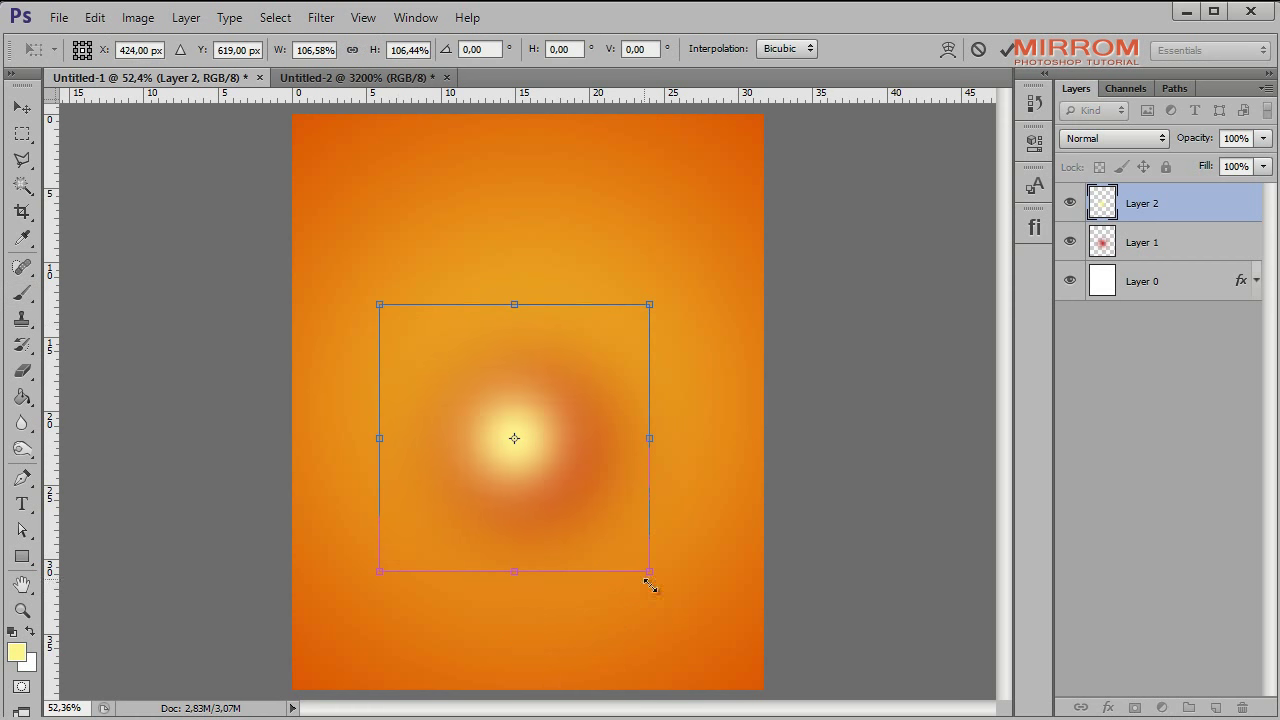
drag(651, 571, 666, 586)
drag(377, 303, 360, 286)
drag(666, 586, 696, 617)
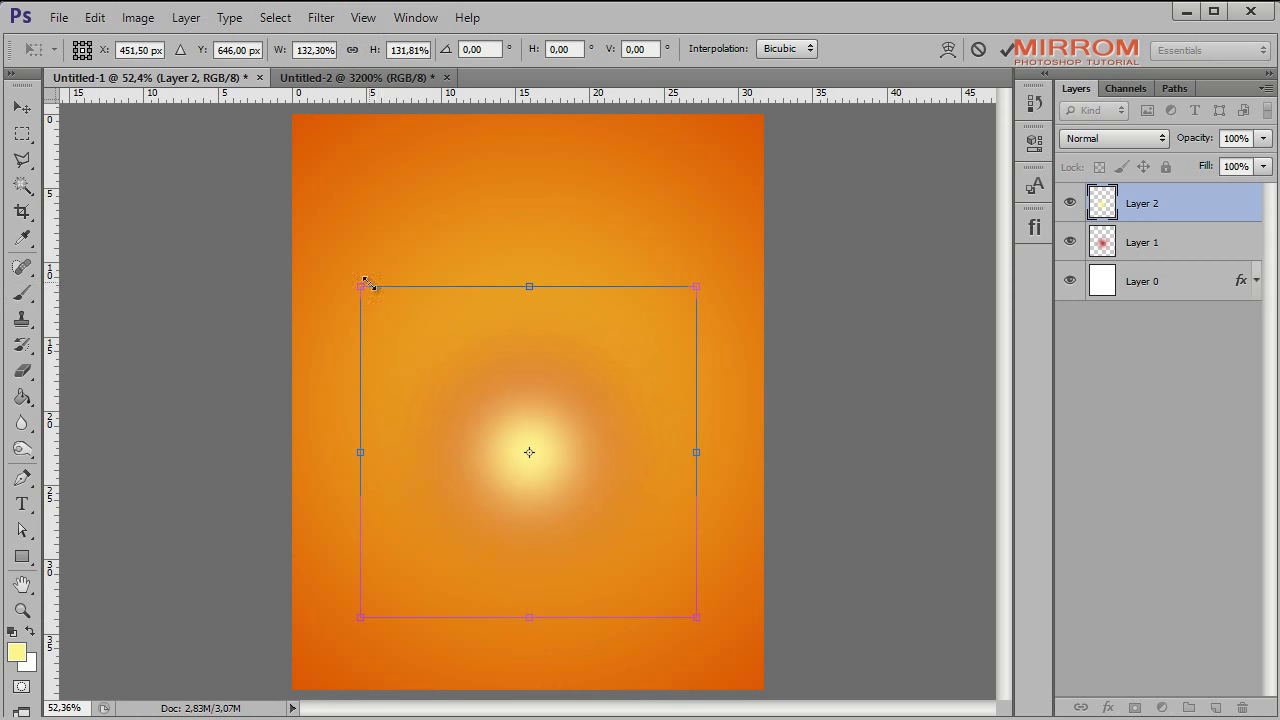
click(1006, 49)
Step: Align the yellow glow's centre horizontally and vertically with Layer 0
ctrl+click(1142, 288)
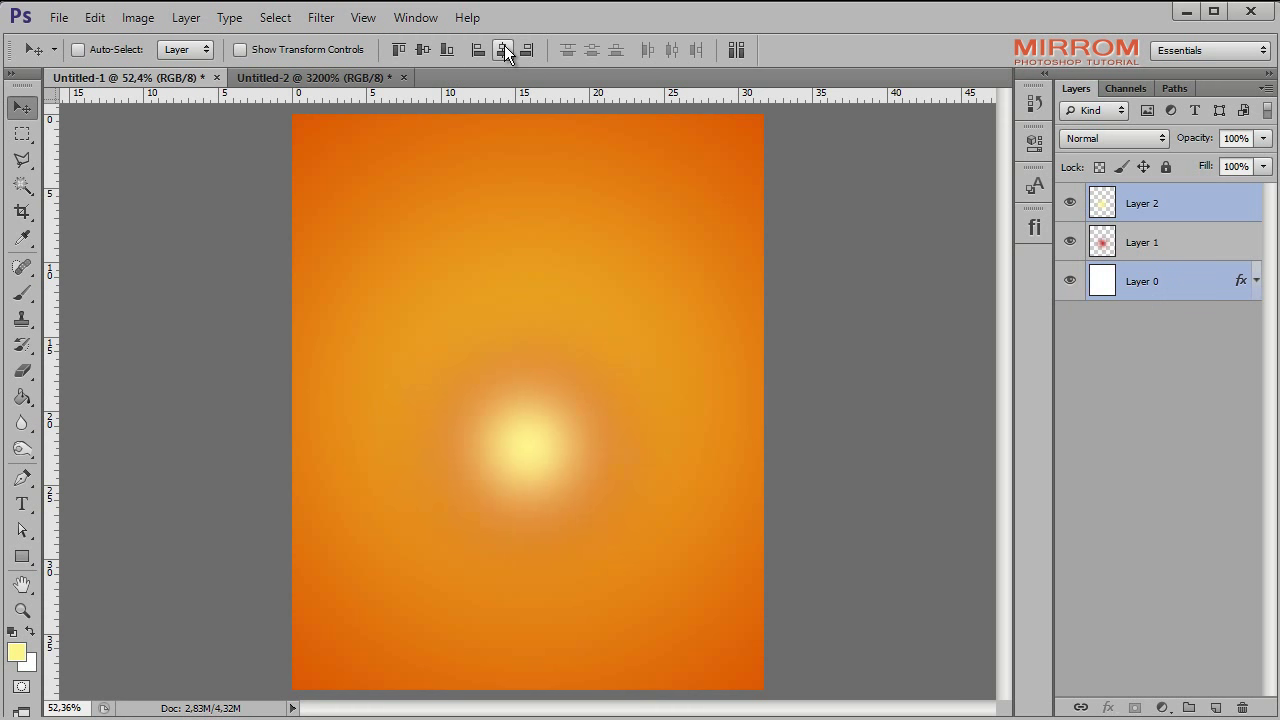
click(505, 52)
ctrl+click(1157, 275)
click(1150, 350)
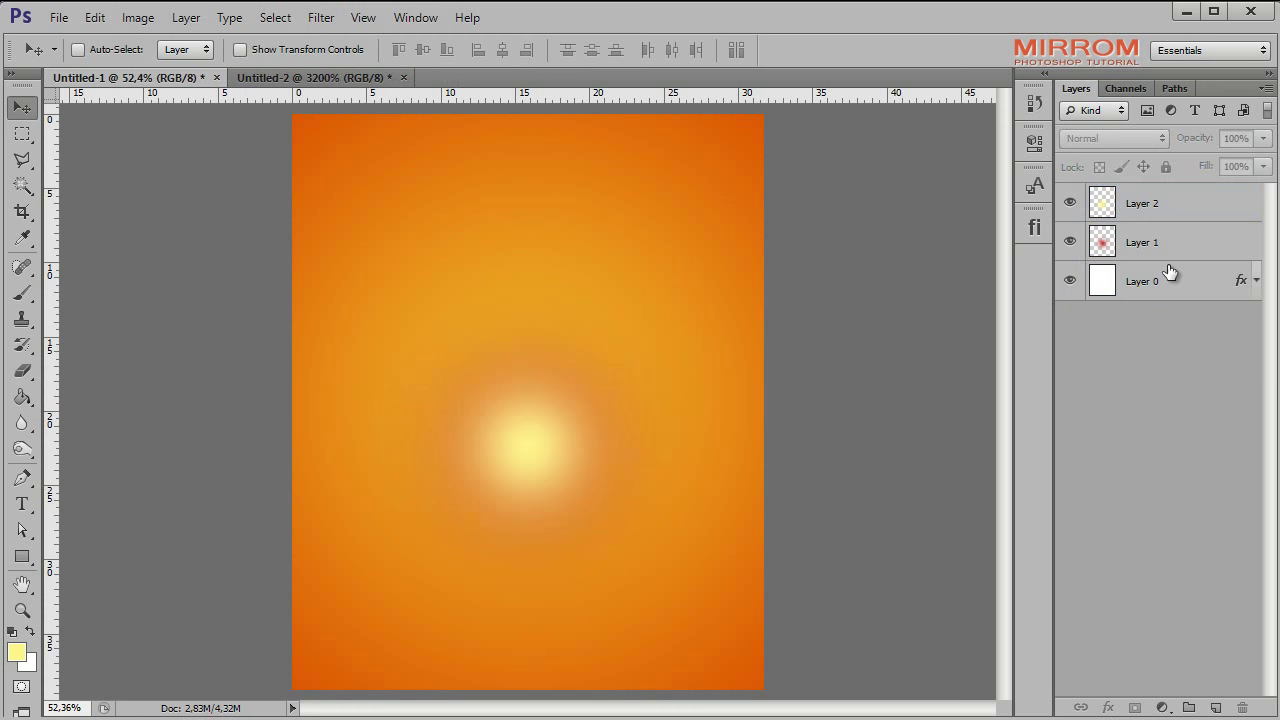
click(1170, 210)
Step: Try Overlay blending on the glow, revert to Normal, and add an empty layer on top
click(1113, 138)
click(1094, 410)
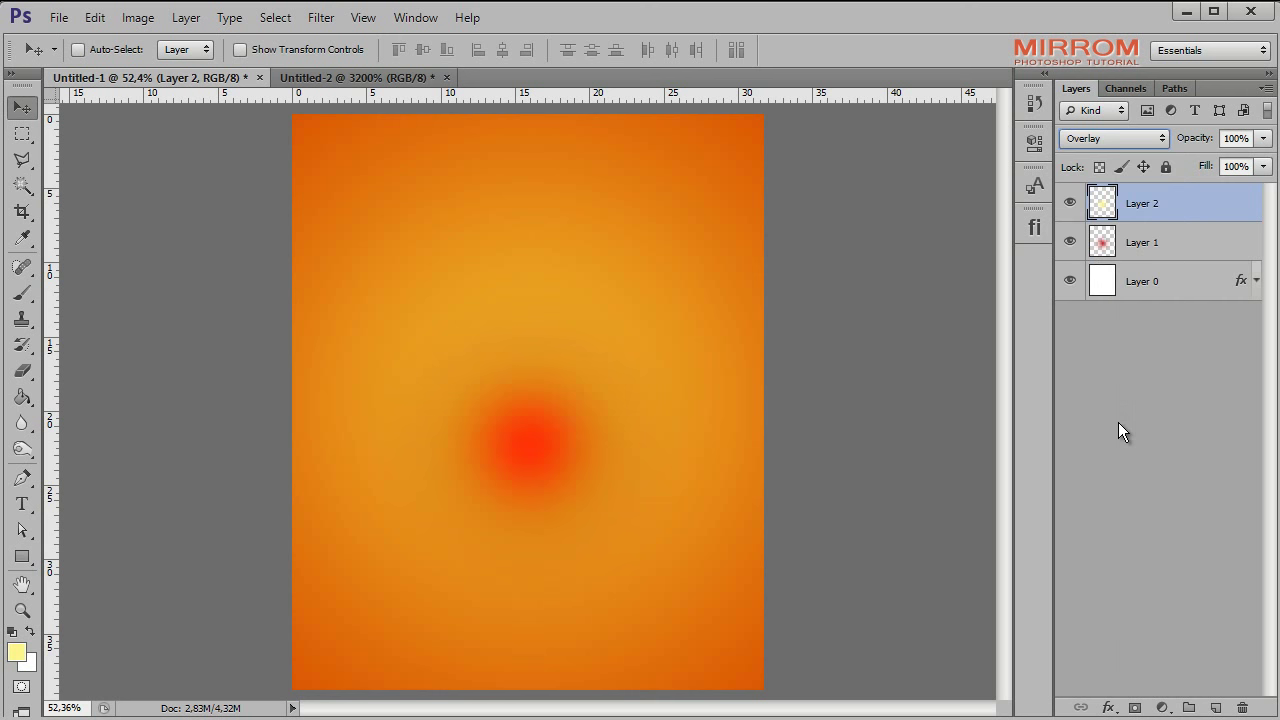
click(1120, 138)
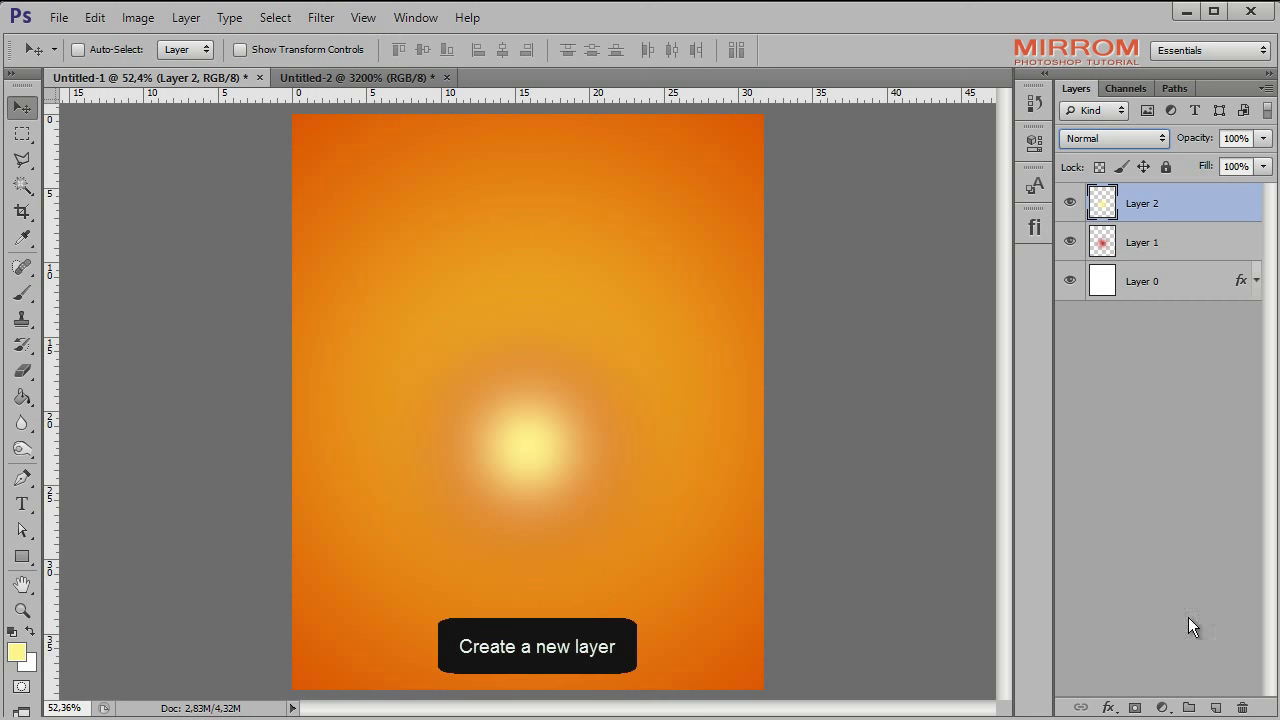
click(1212, 706)
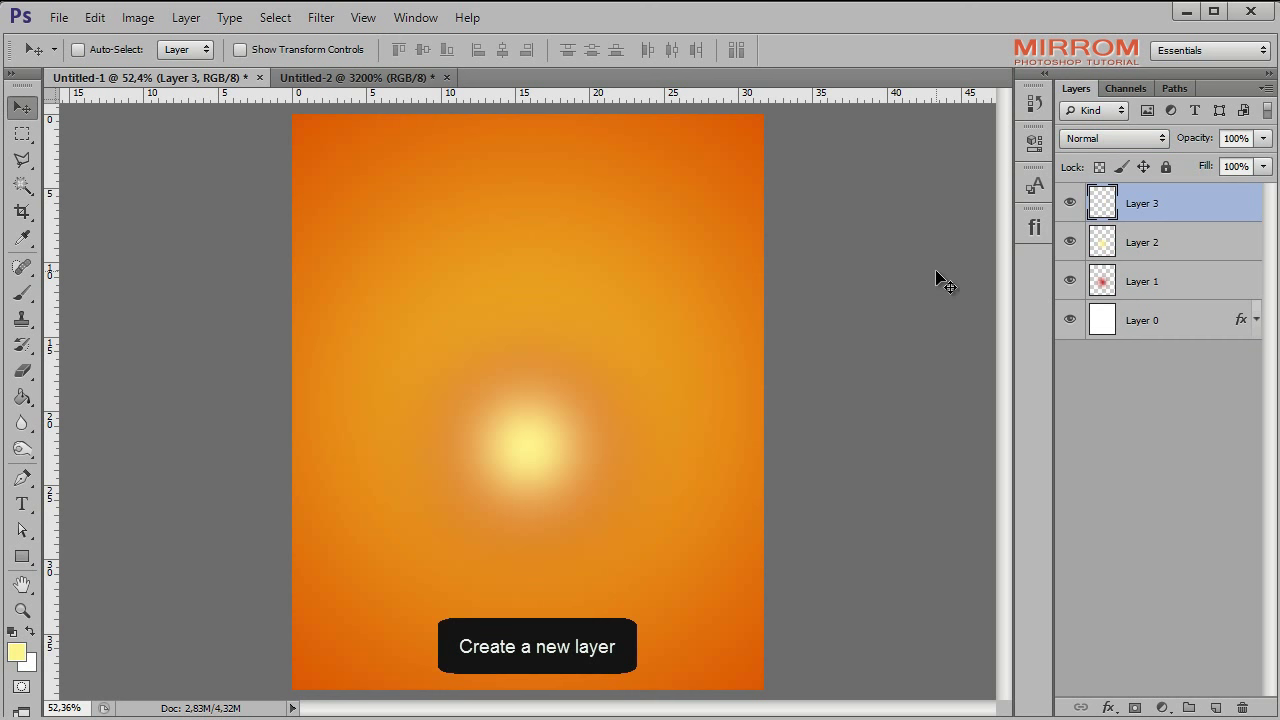
Step: Set the foreground colour to white (ffffff) and paint a soft spot below the yellow glow
click(16, 652)
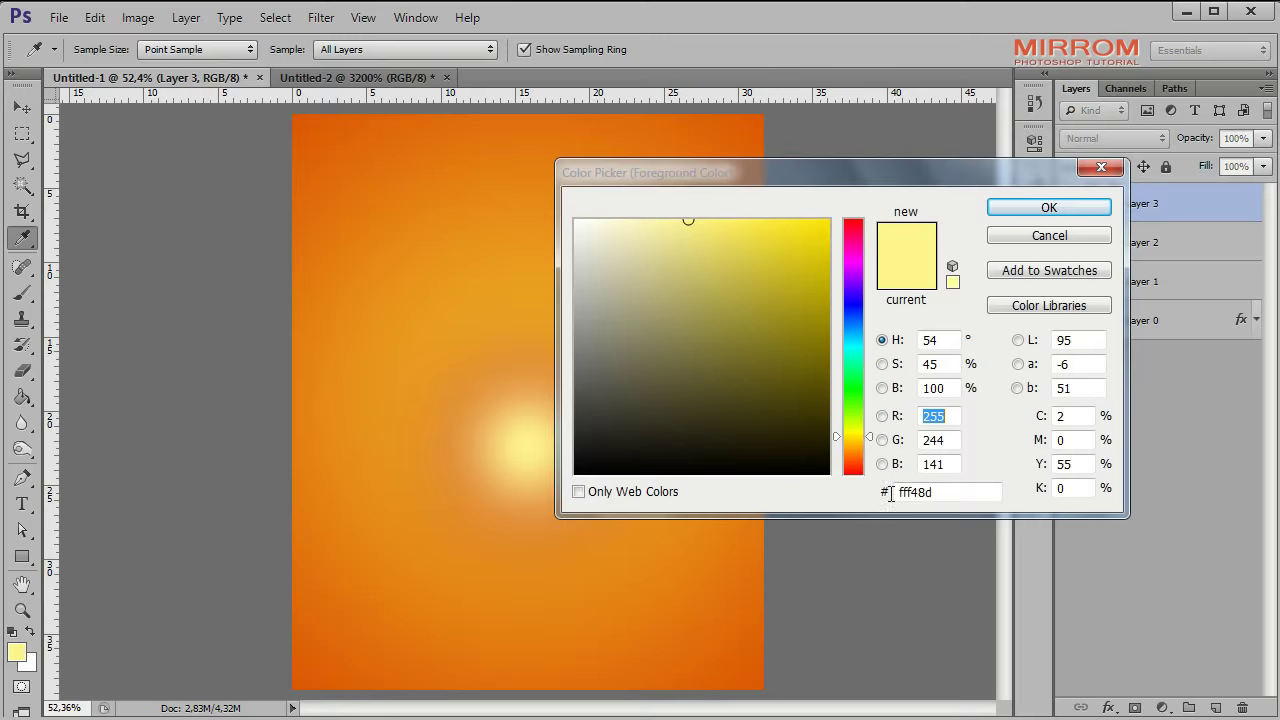
drag(940, 493, 848, 492)
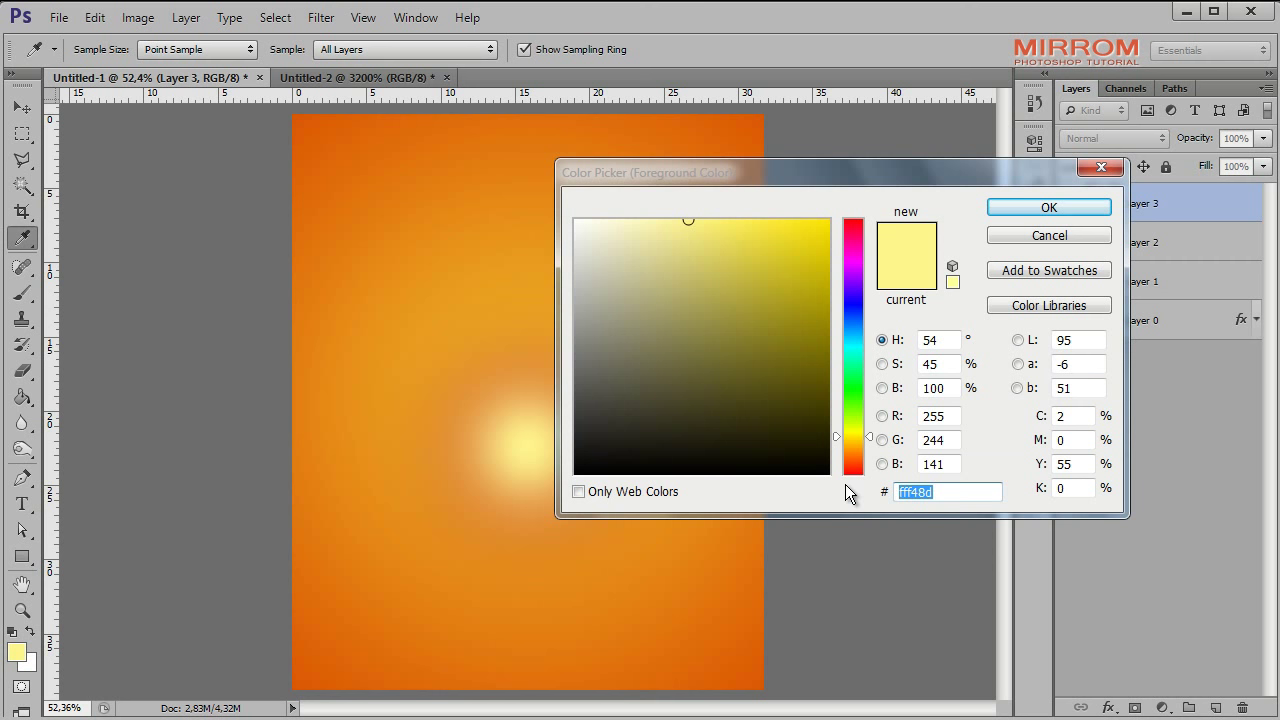
text(ffffff)
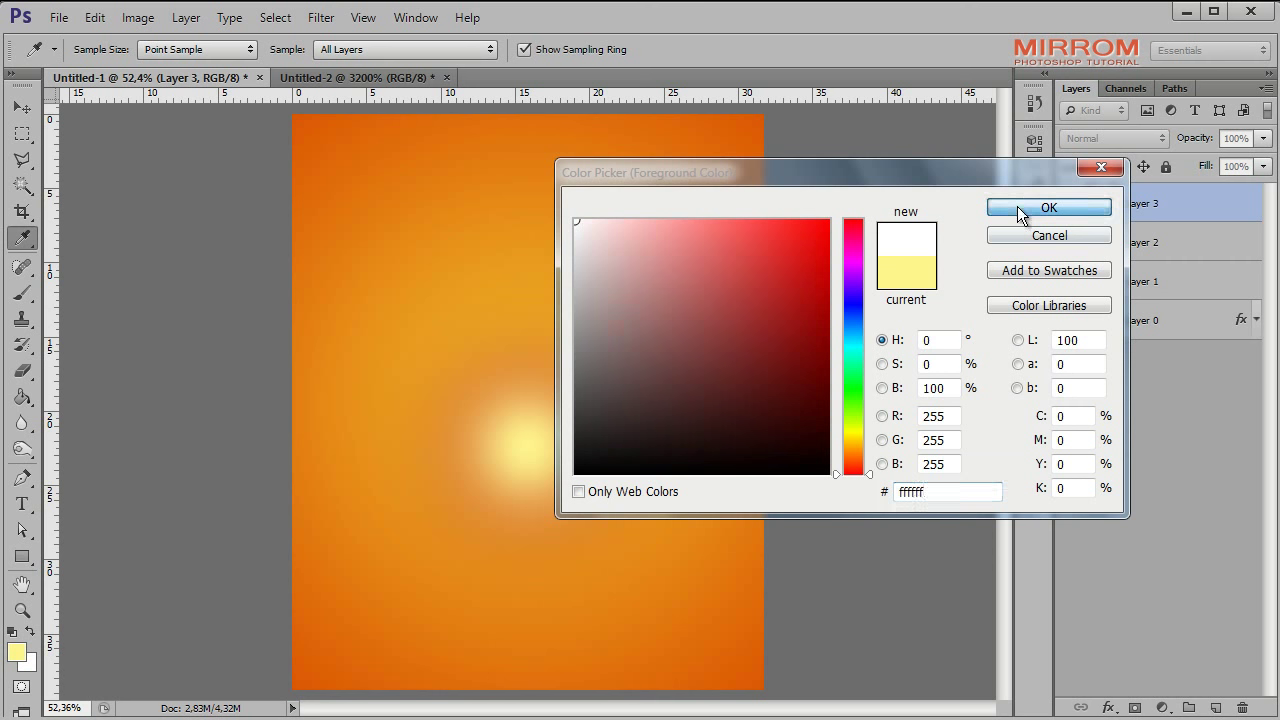
click(1048, 208)
click(22, 292)
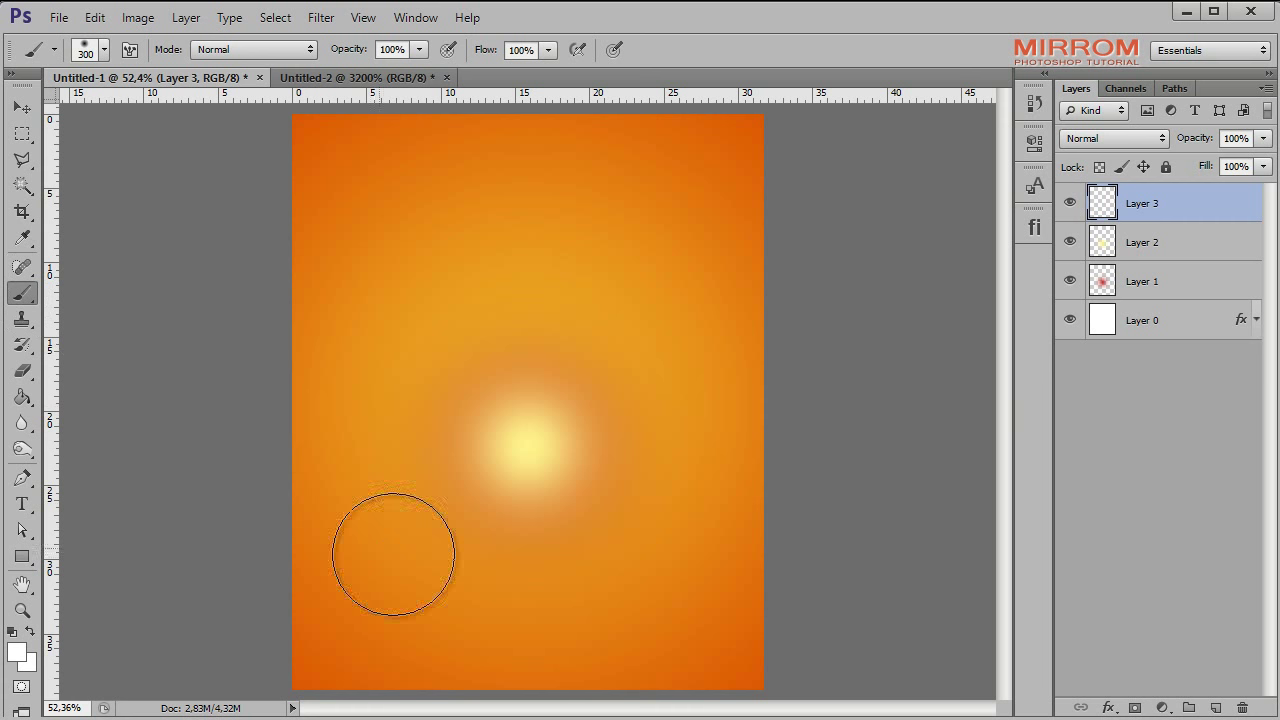
click(526, 531)
Step: Flatten and widen the white spot into a streak, and set its blend mode to Overlay
key(v)
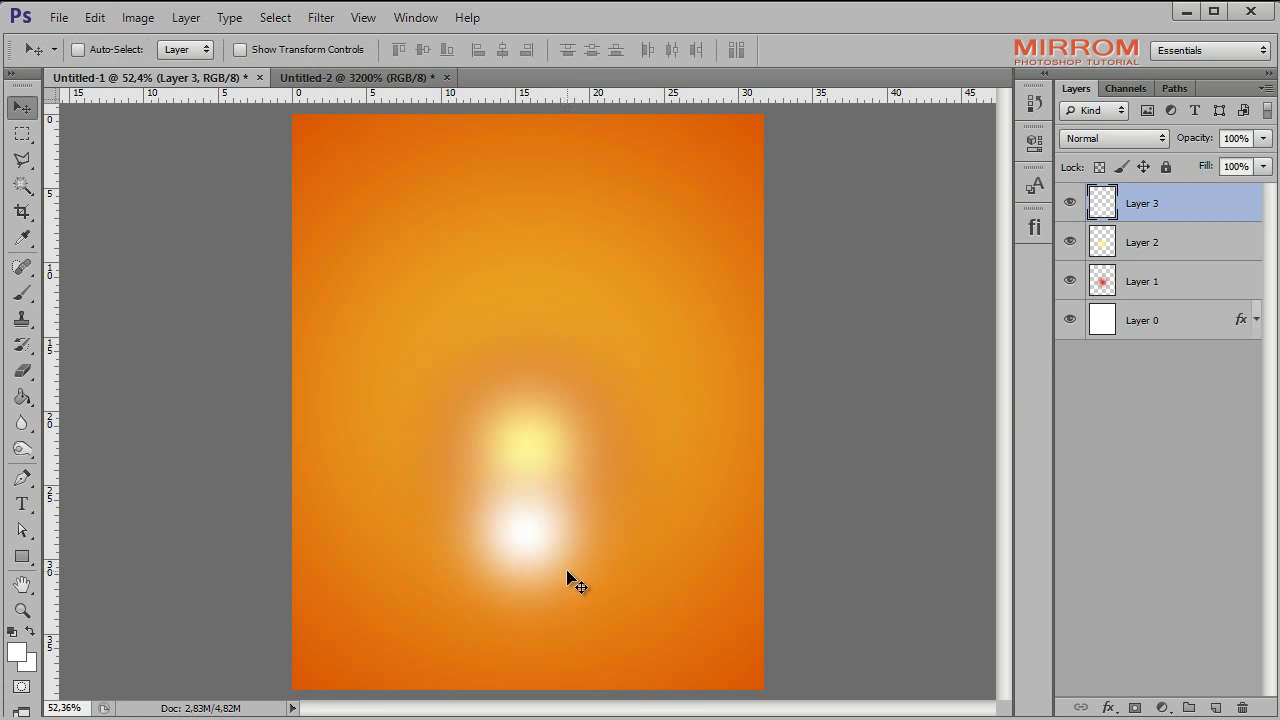
key(ctrl+t)
drag(520, 654, 525, 532)
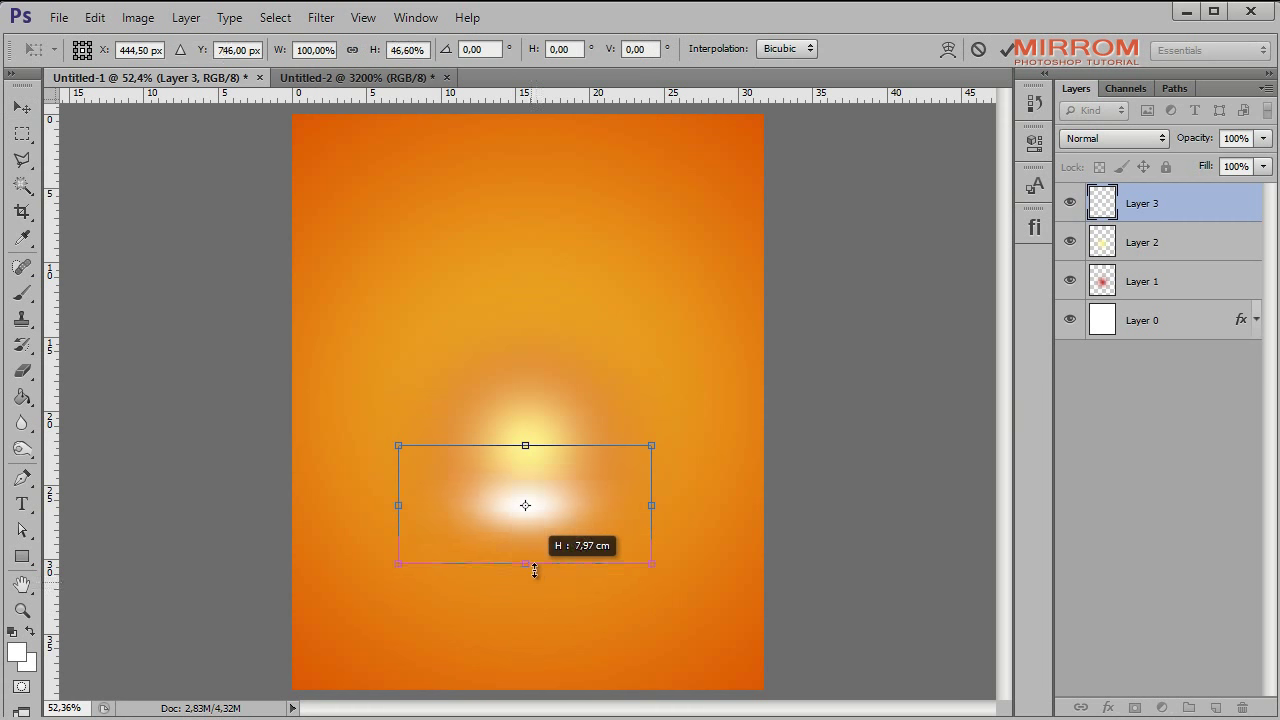
drag(398, 489, 315, 491)
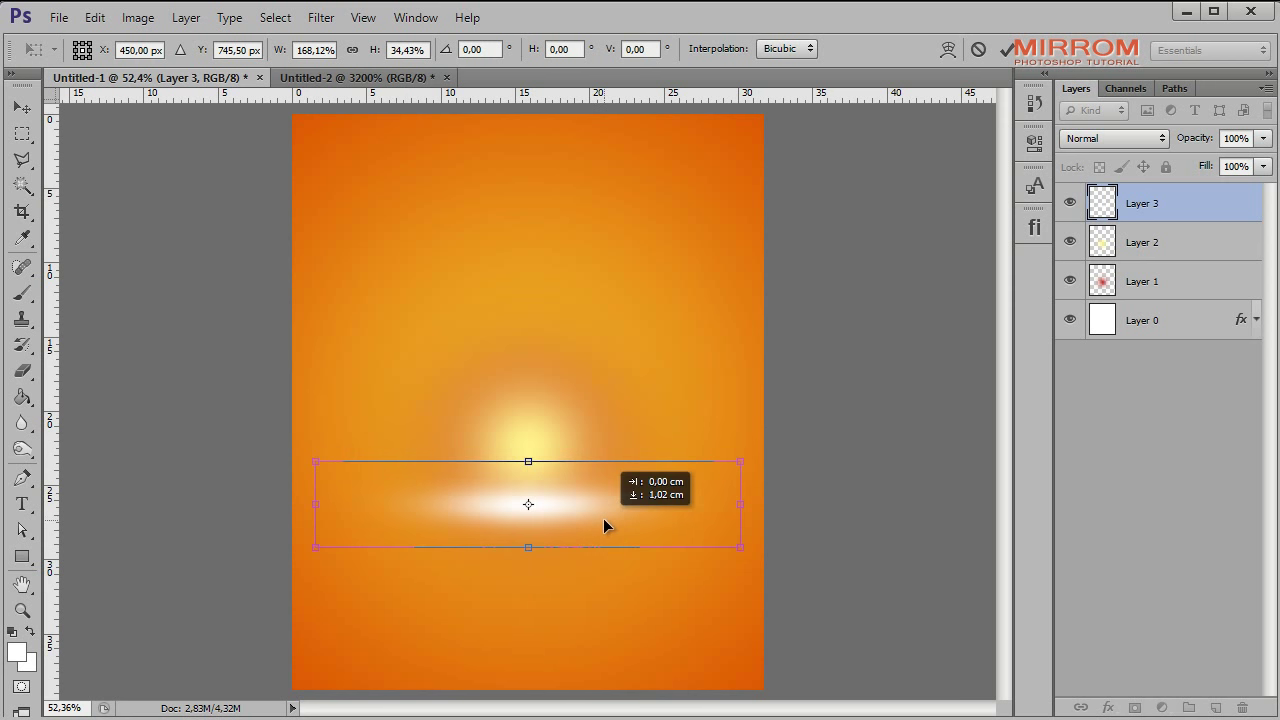
key(Return)
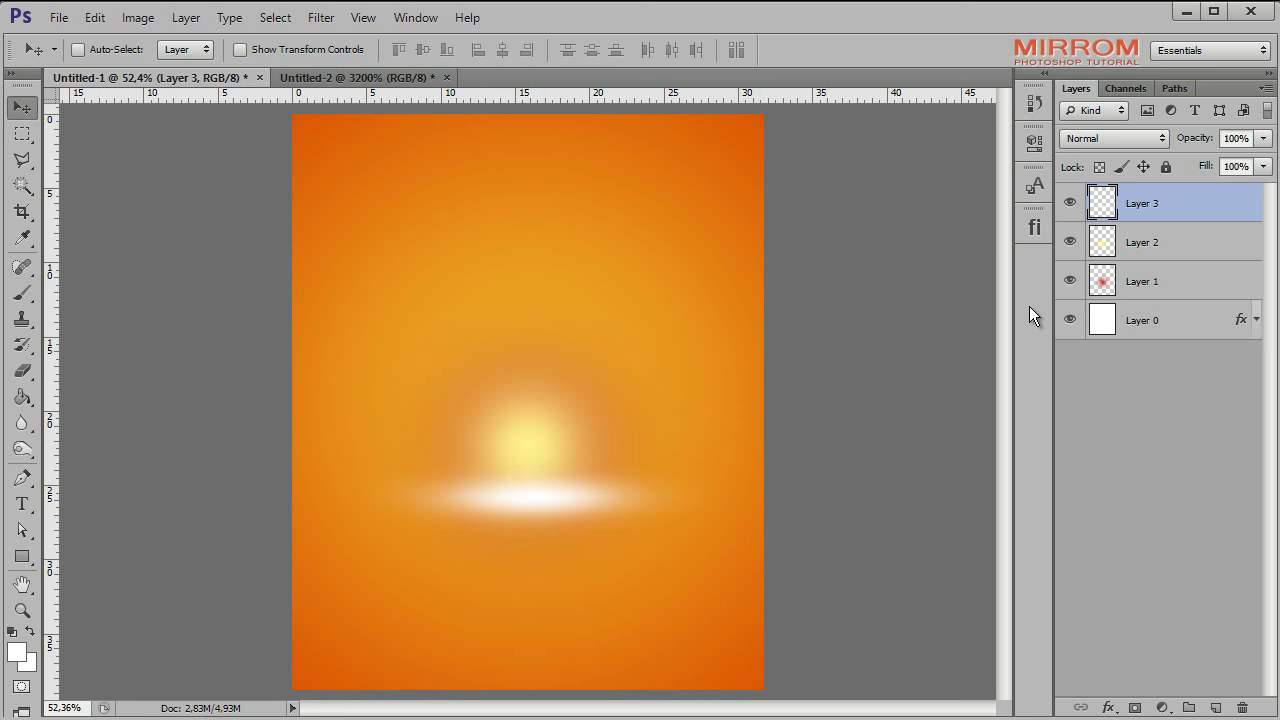
click(1112, 140)
click(1088, 400)
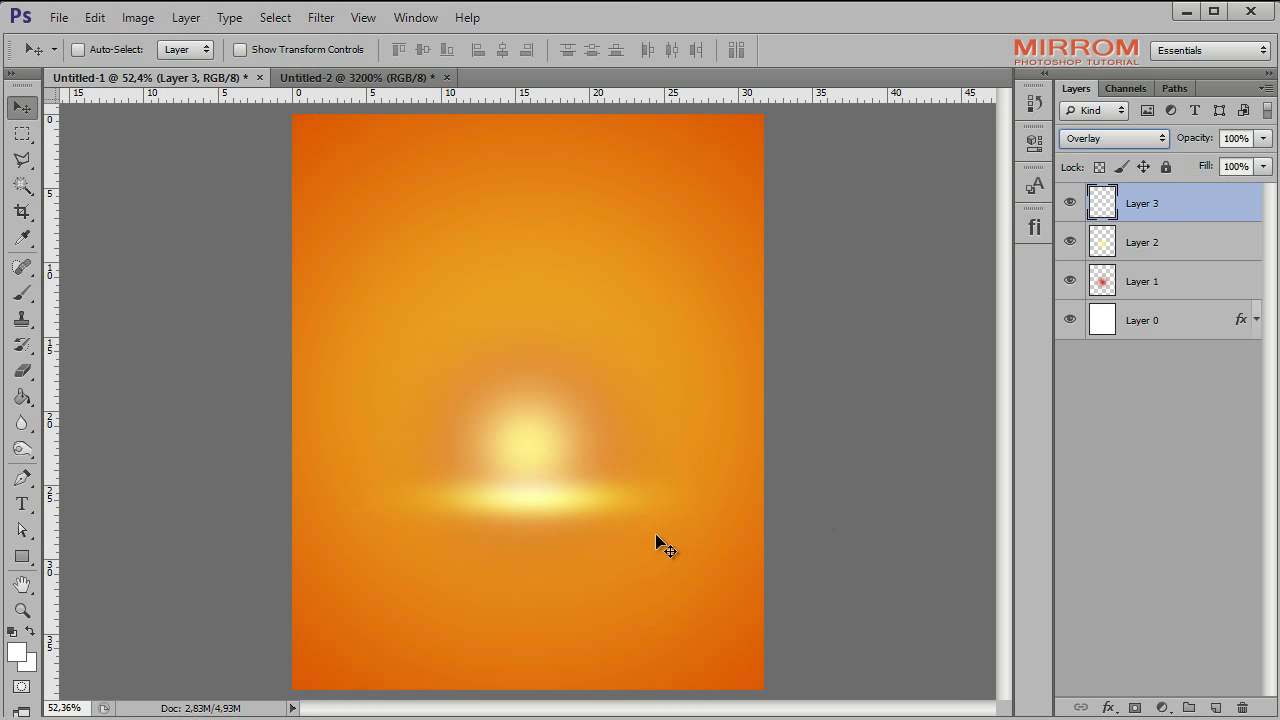
Step: Shrink the Layer 1 glow slightly with Free Transform
click(1162, 287)
click(1068, 281)
click(1068, 281)
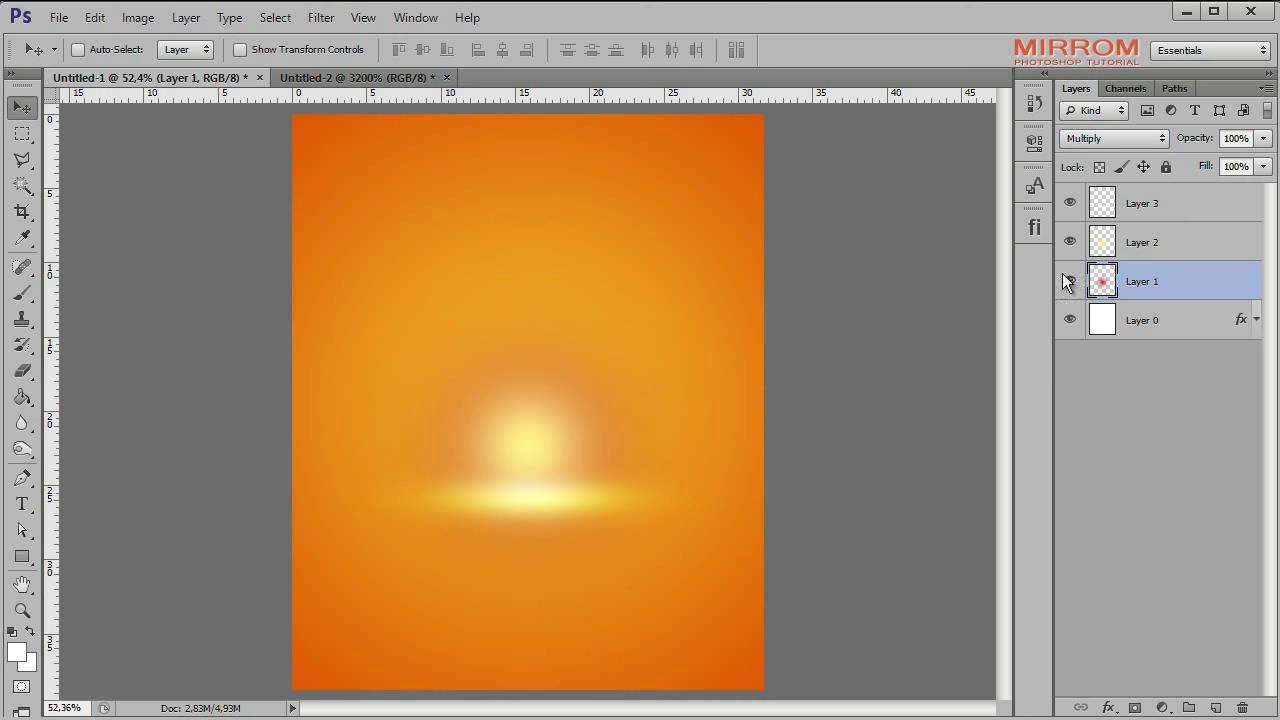
key(ctrl+t)
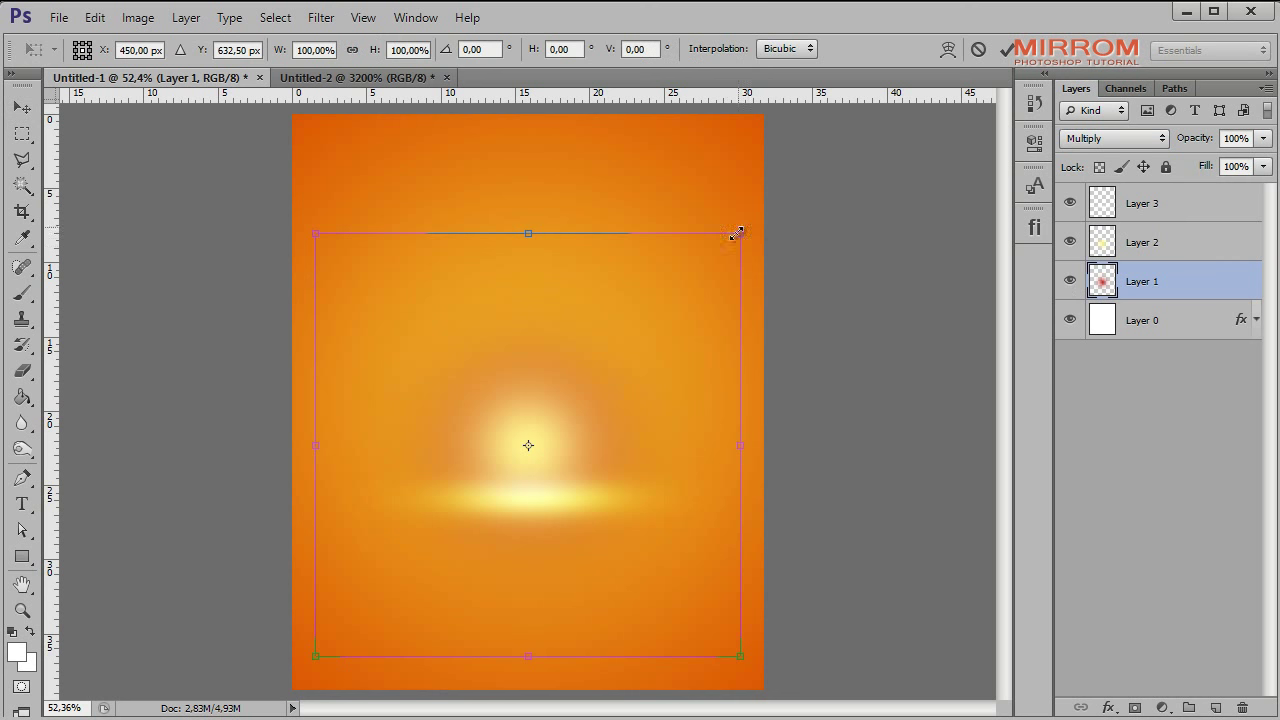
drag(736, 233, 731, 240)
click(1005, 49)
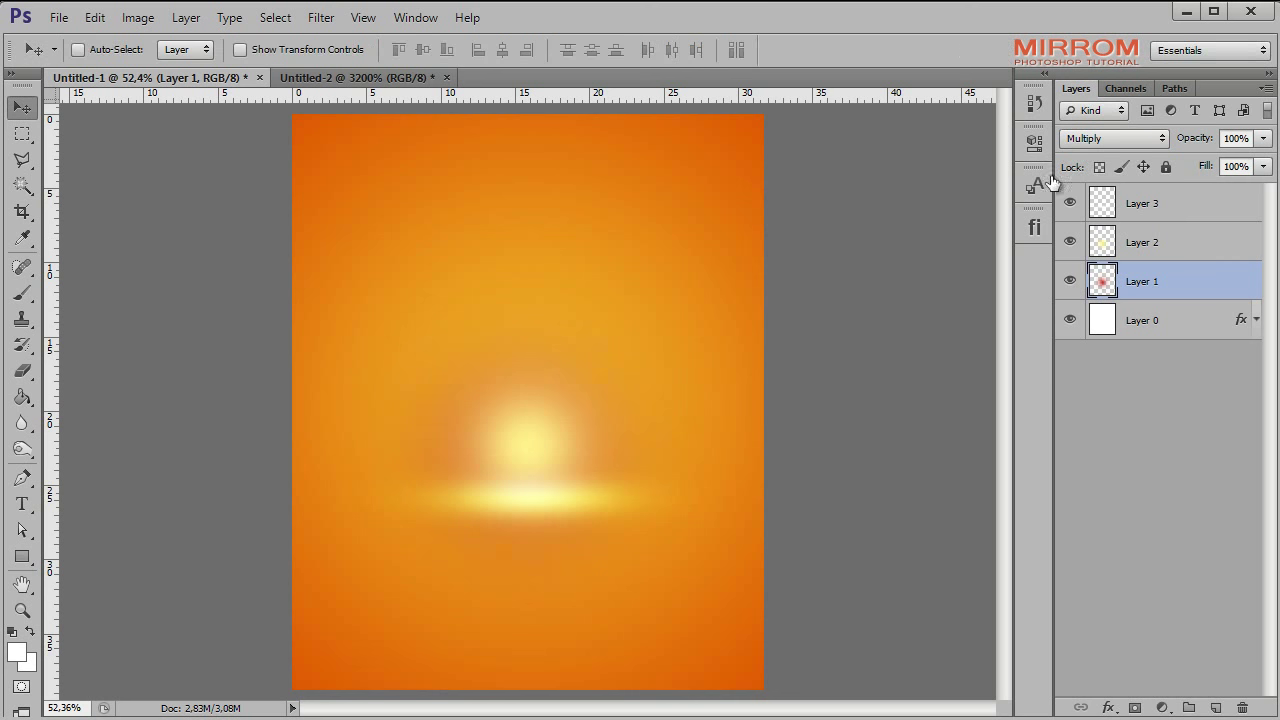
Step: Select Layer 3 and switch to the Untitled-3 document with the orange picture
ctrl+click(1145, 320)
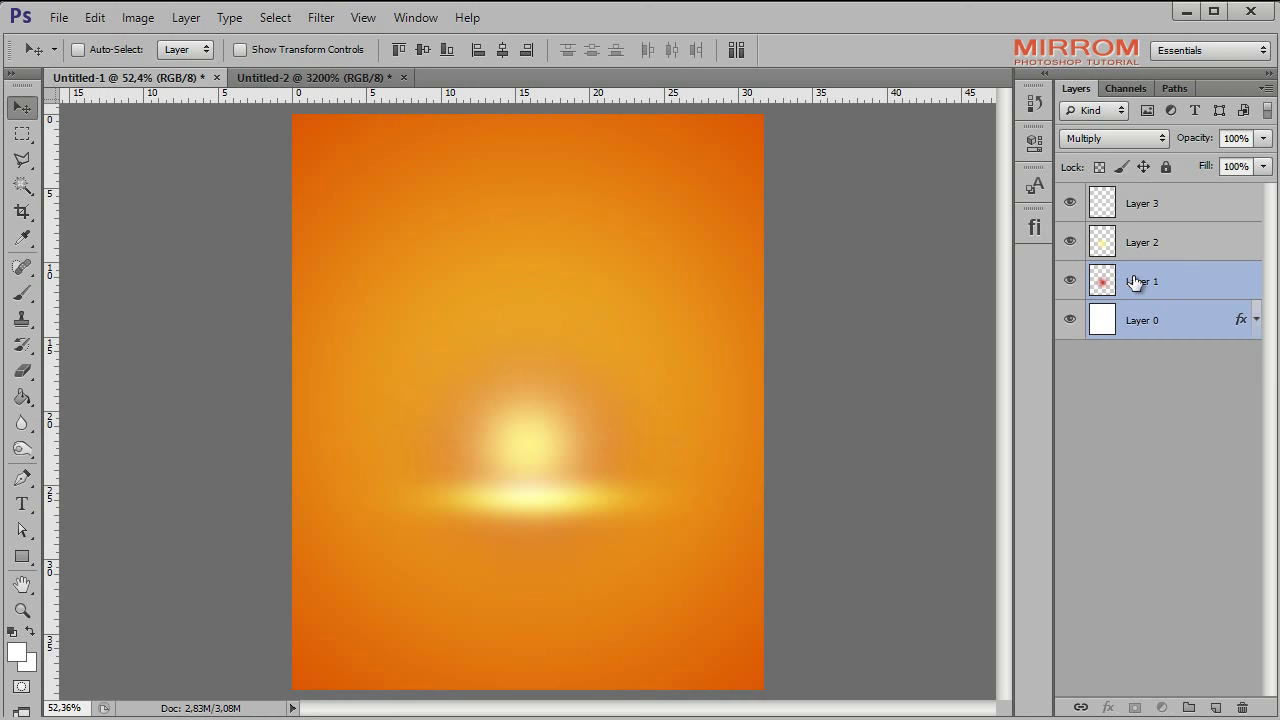
click(1135, 278)
click(1150, 208)
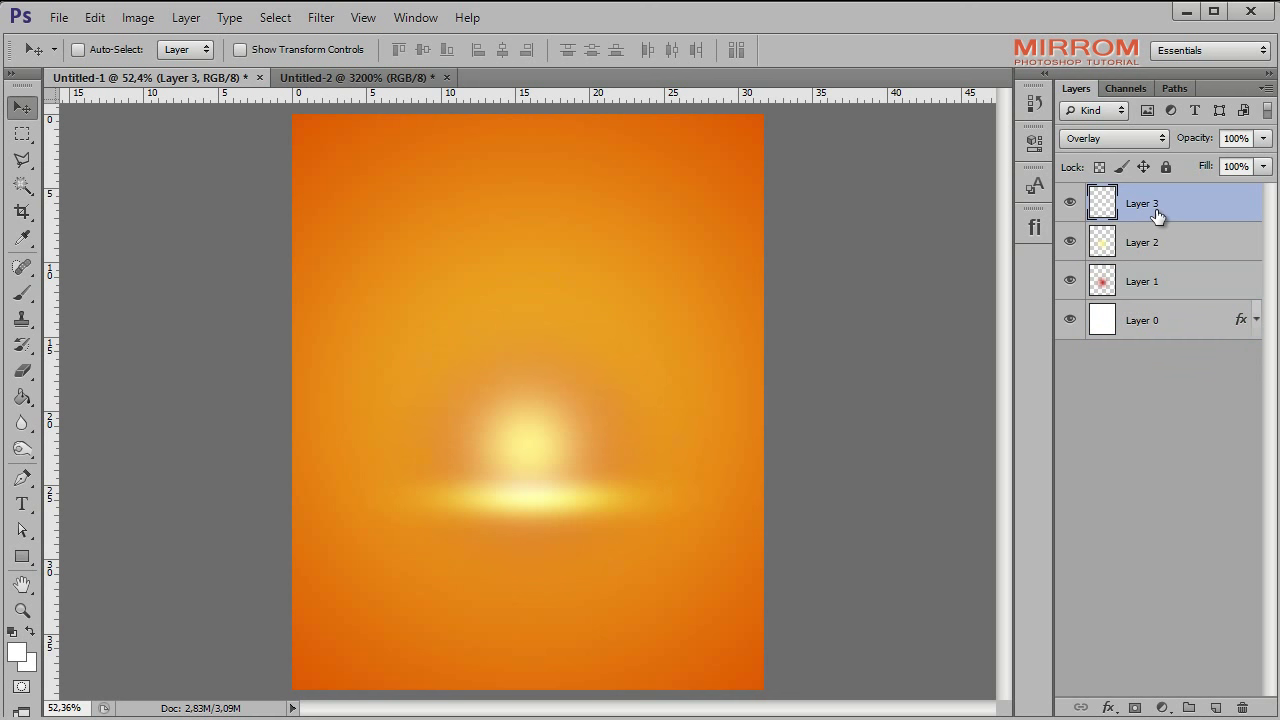
click(565, 77)
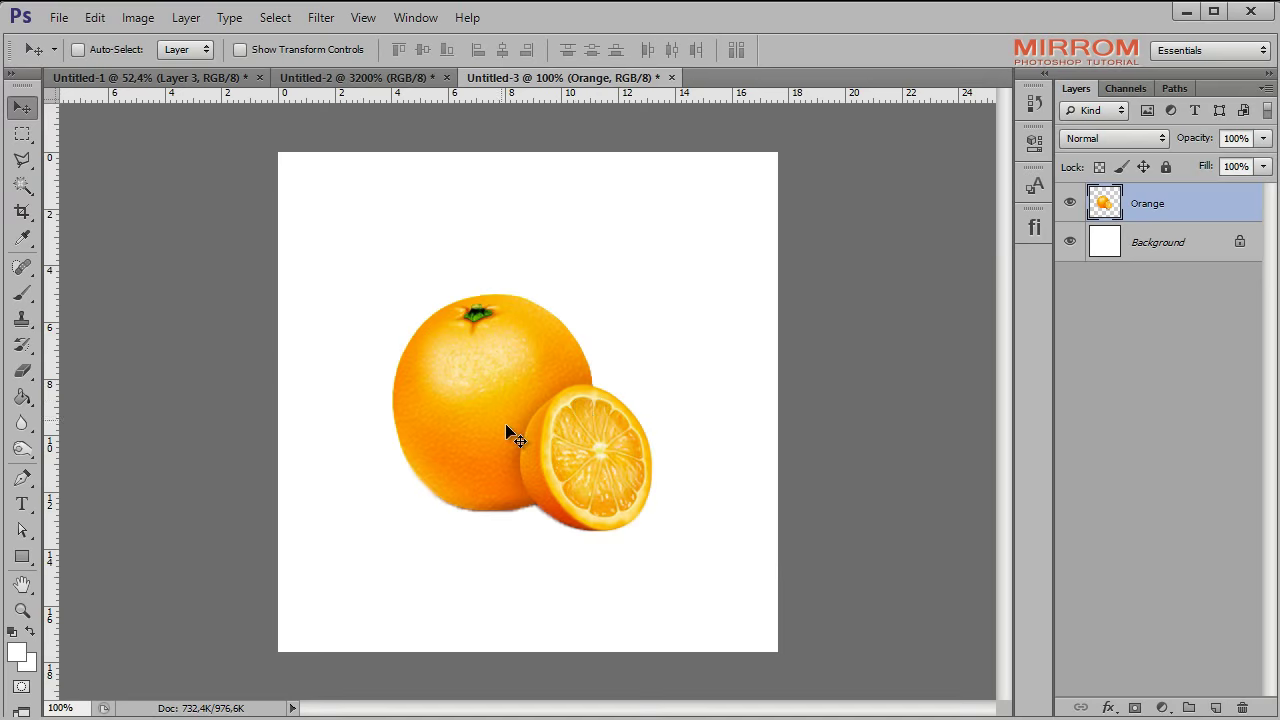
Step: Drag the orange into the poster and nudge it slightly up and right
mouse_move(506, 434)
mouse_down()
mouse_move(527, 437)
mouse_move(549, 483)
mouse_up()
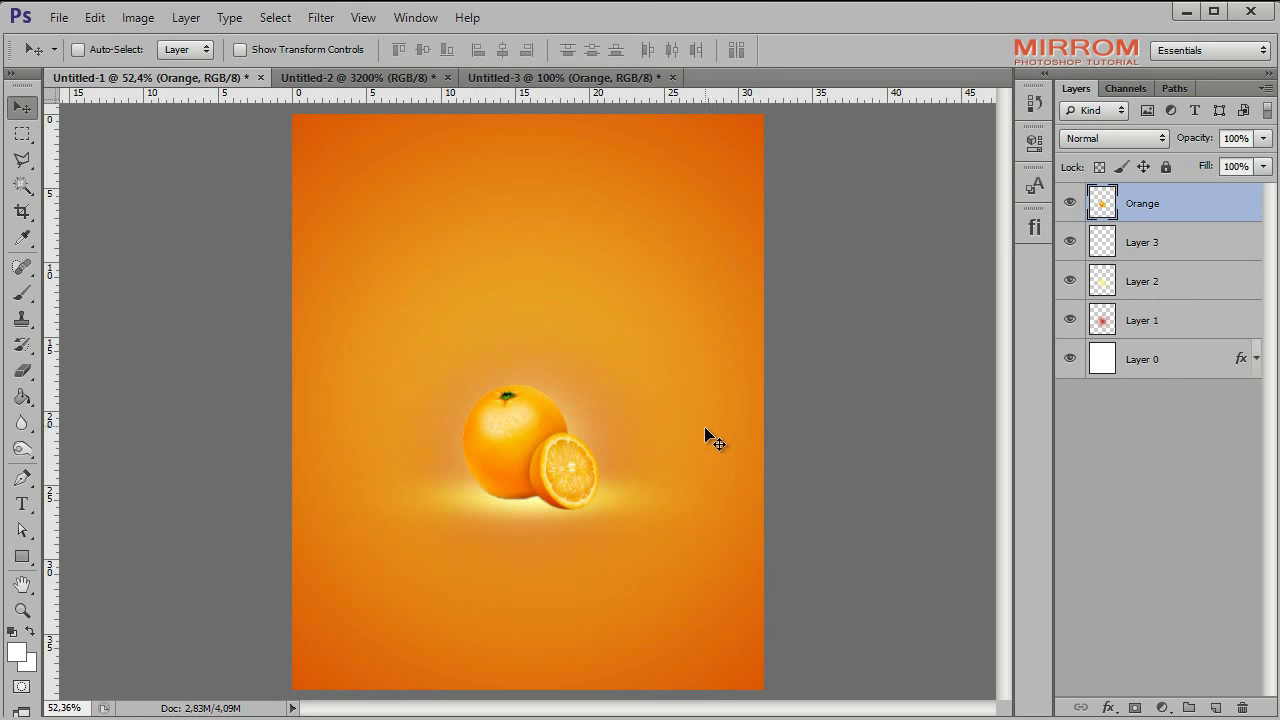
key(Up)
key(Up)
key(Up)
key(Up)
key(Up)
key(Up)
key(Up)
key(Up)
key(Up)
key(Right)
key(Right)
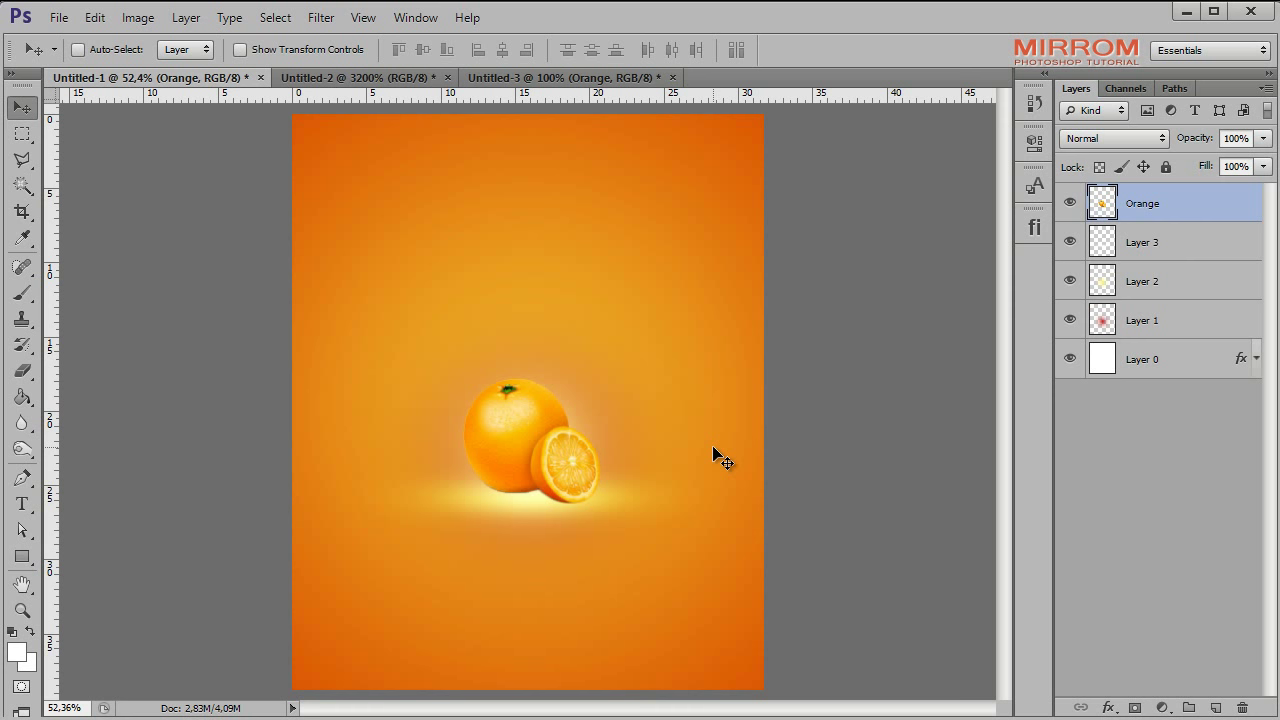
click(1160, 320)
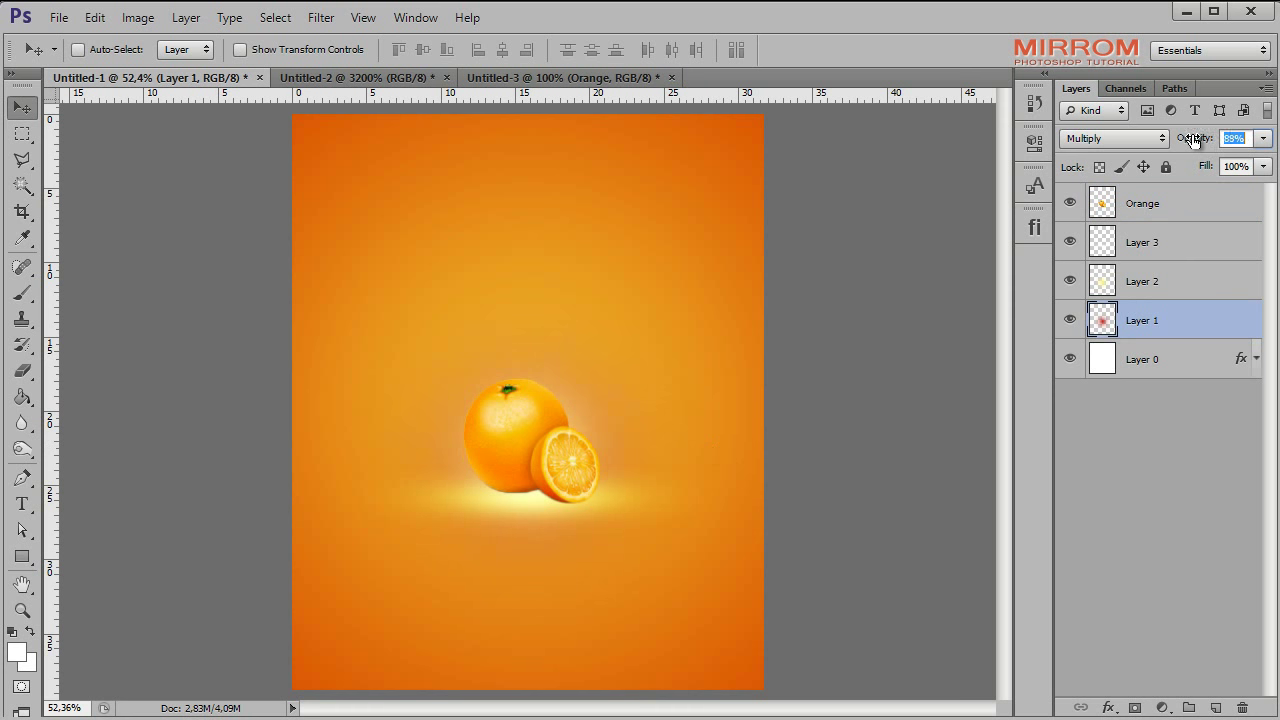
Step: Enlarge the Layer 2 glow to about 107%
click(1160, 285)
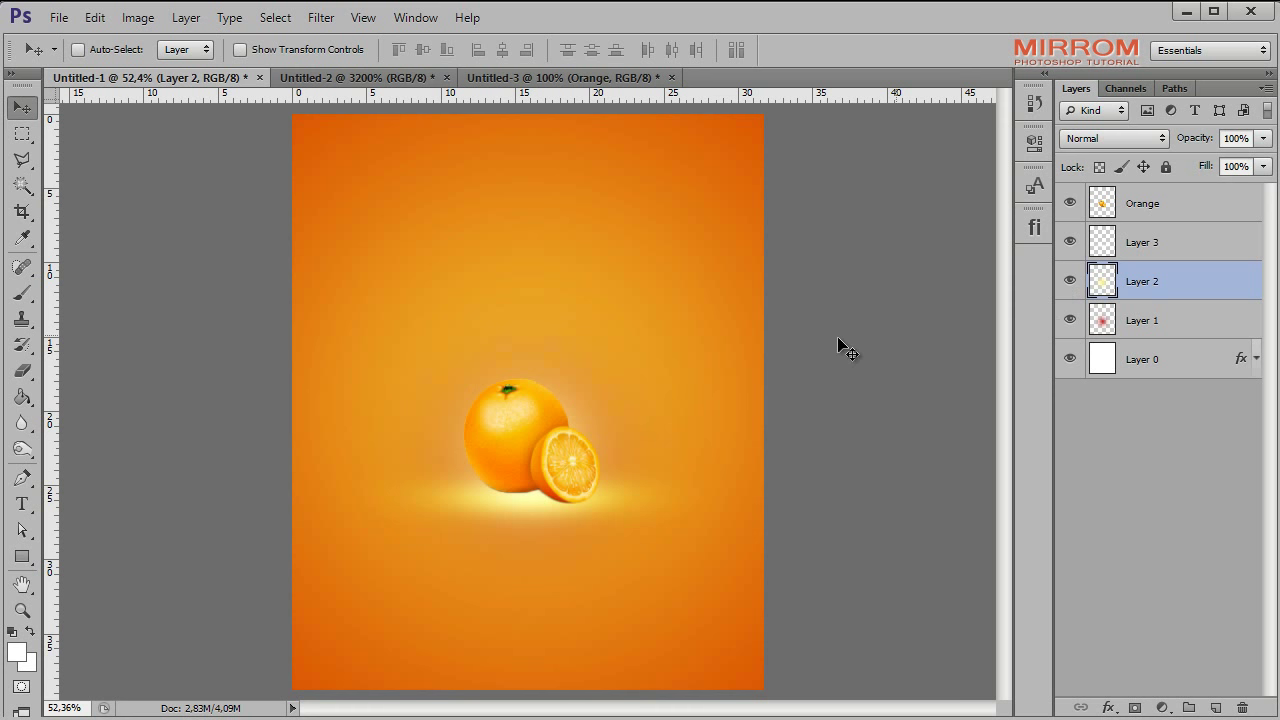
key(ctrl+t)
drag(354, 276, 338, 260)
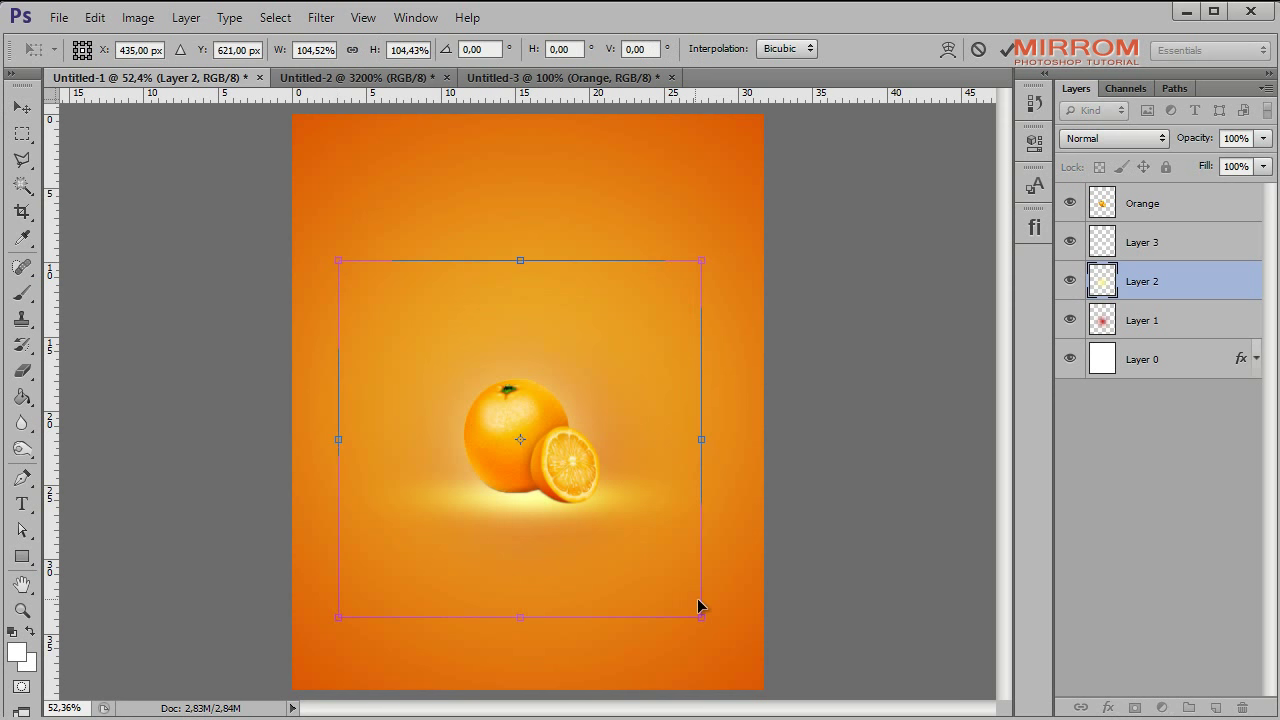
drag(707, 621, 713, 624)
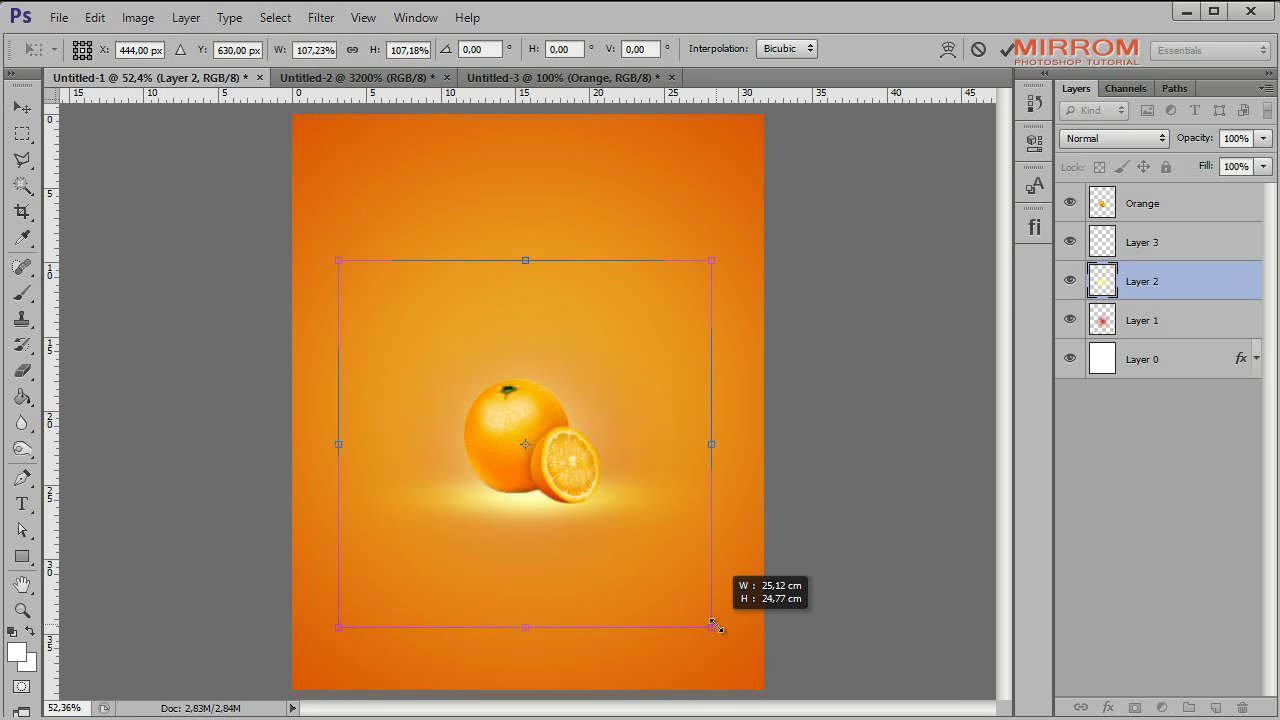
click(1006, 49)
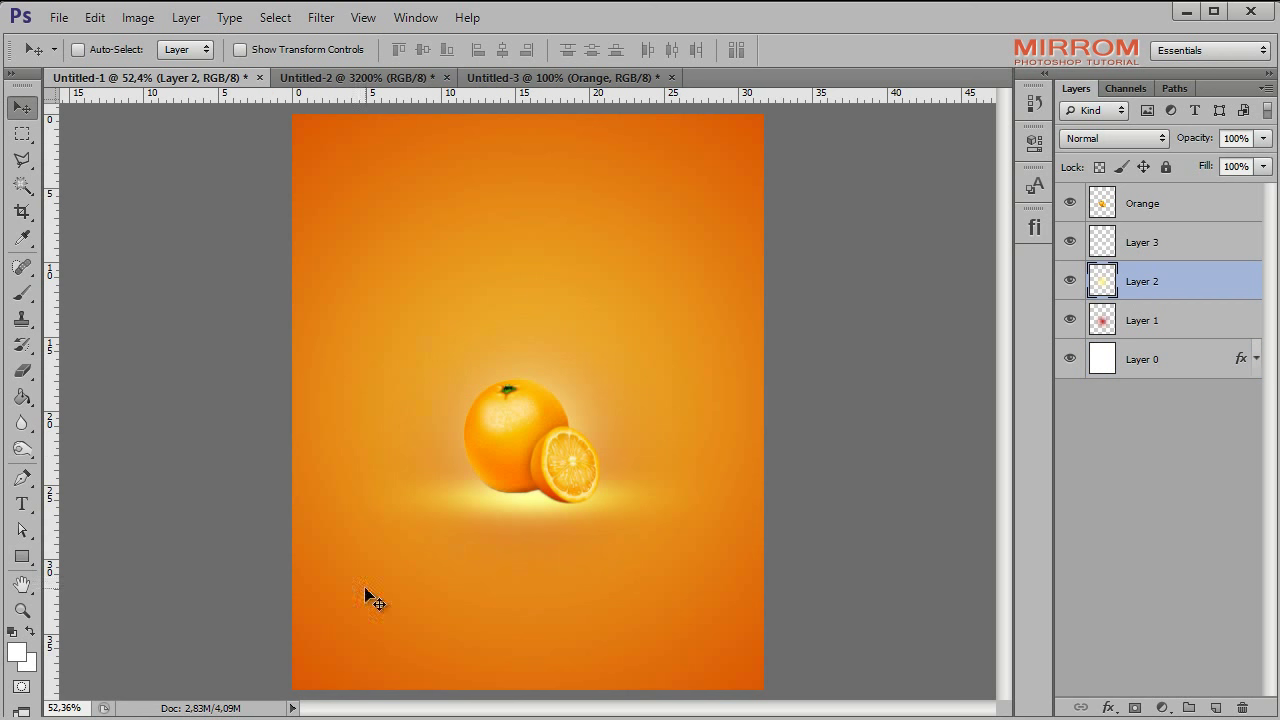
Step: View the poster at 100% and select the Orange layer
click(22, 610)
click(517, 49)
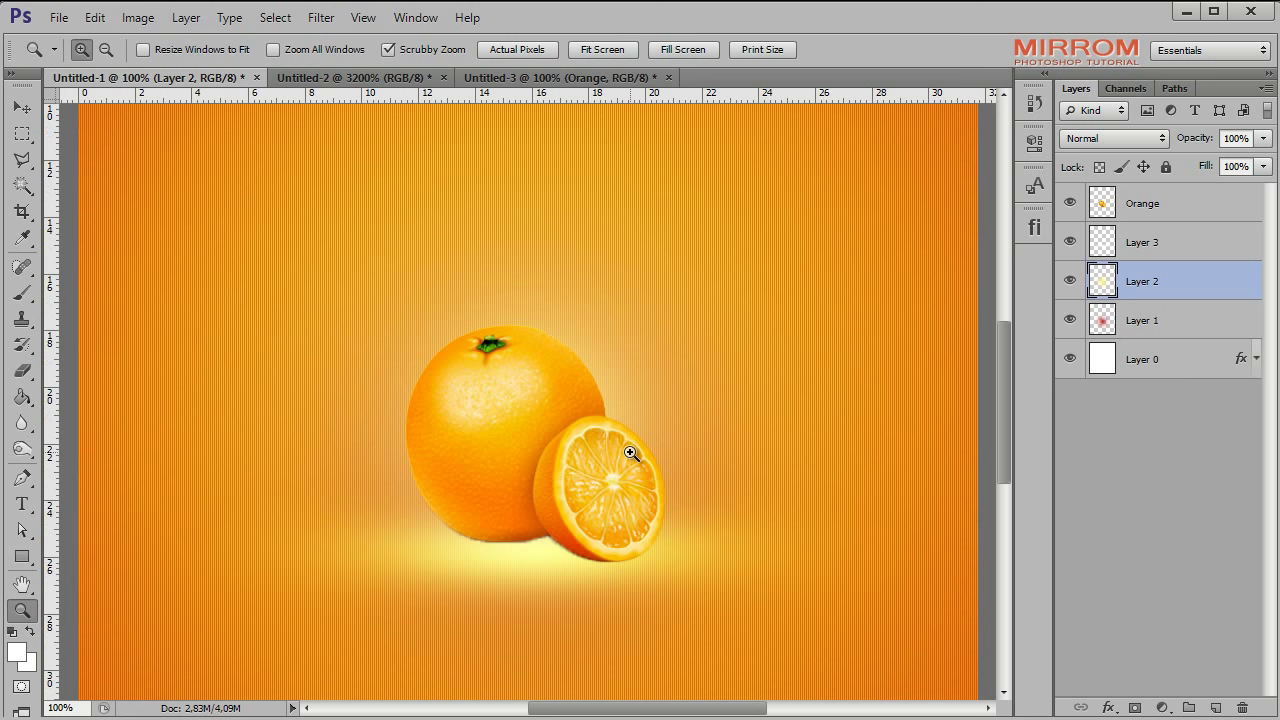
key(v)
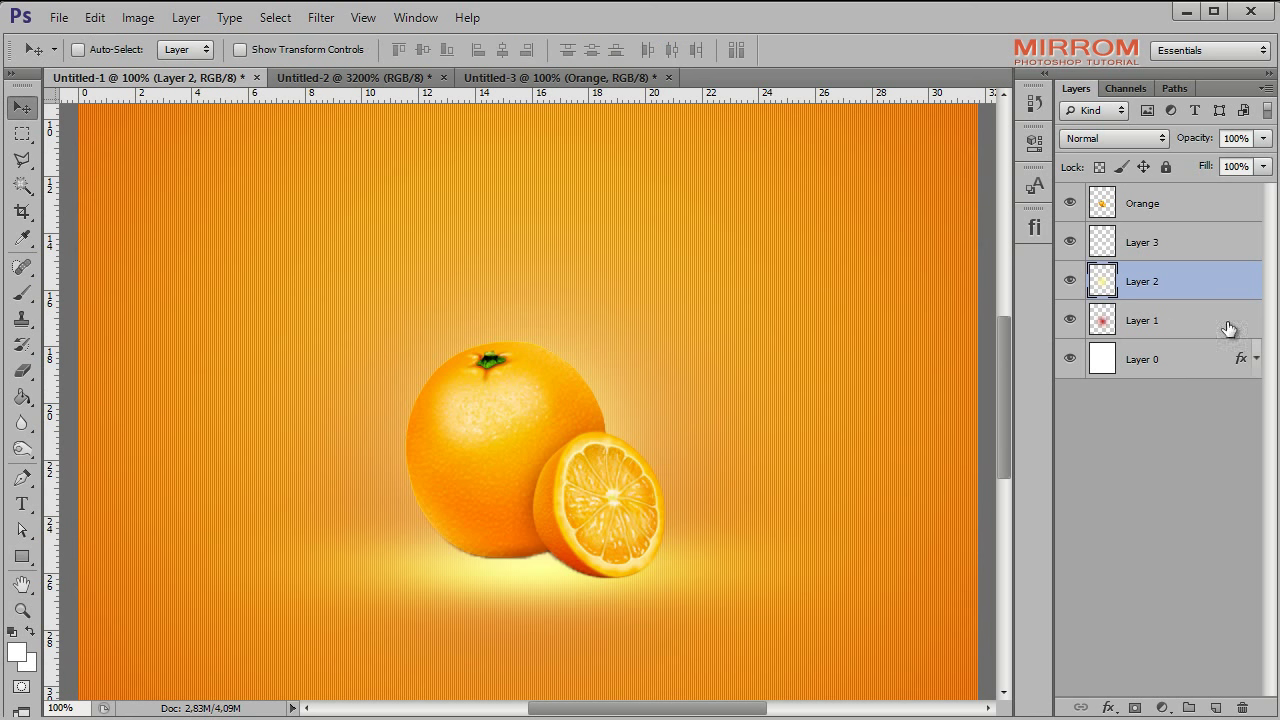
click(1214, 206)
Step: Add an Inner Shadow to the Orange layer with its own -84° angle, not Global Light
double_click(1249, 197)
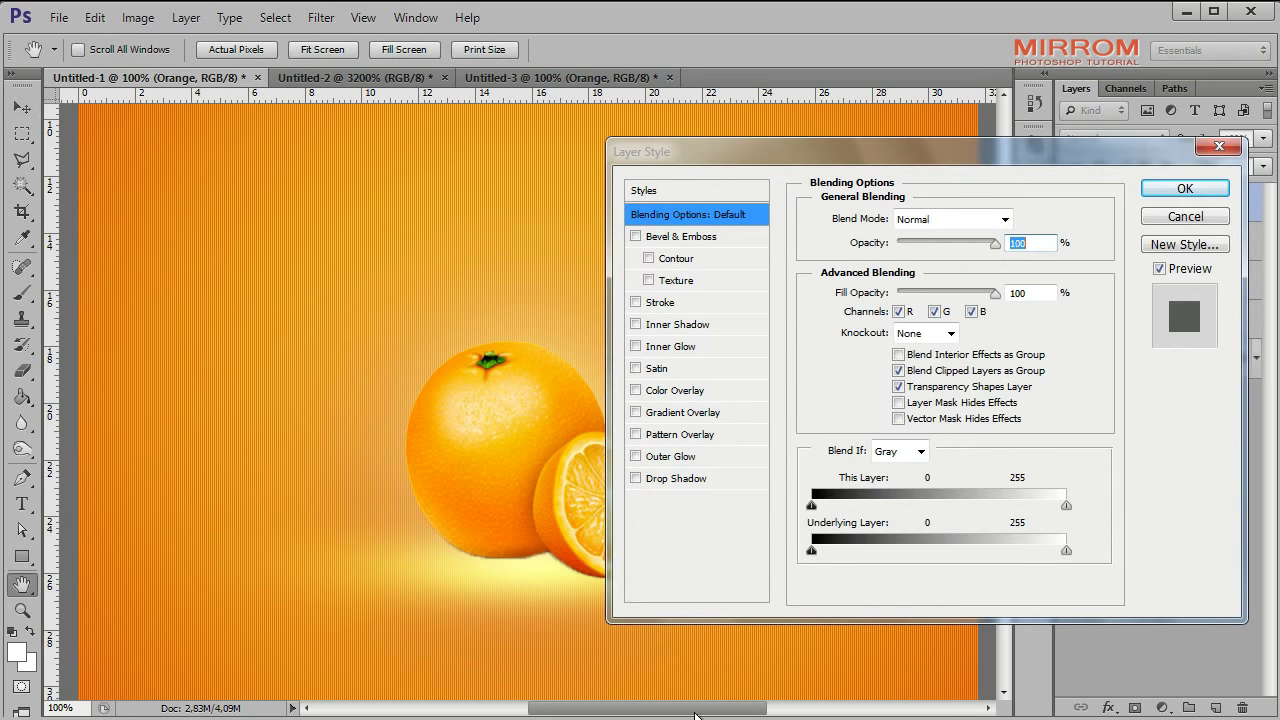
drag(695, 714, 737, 714)
click(686, 322)
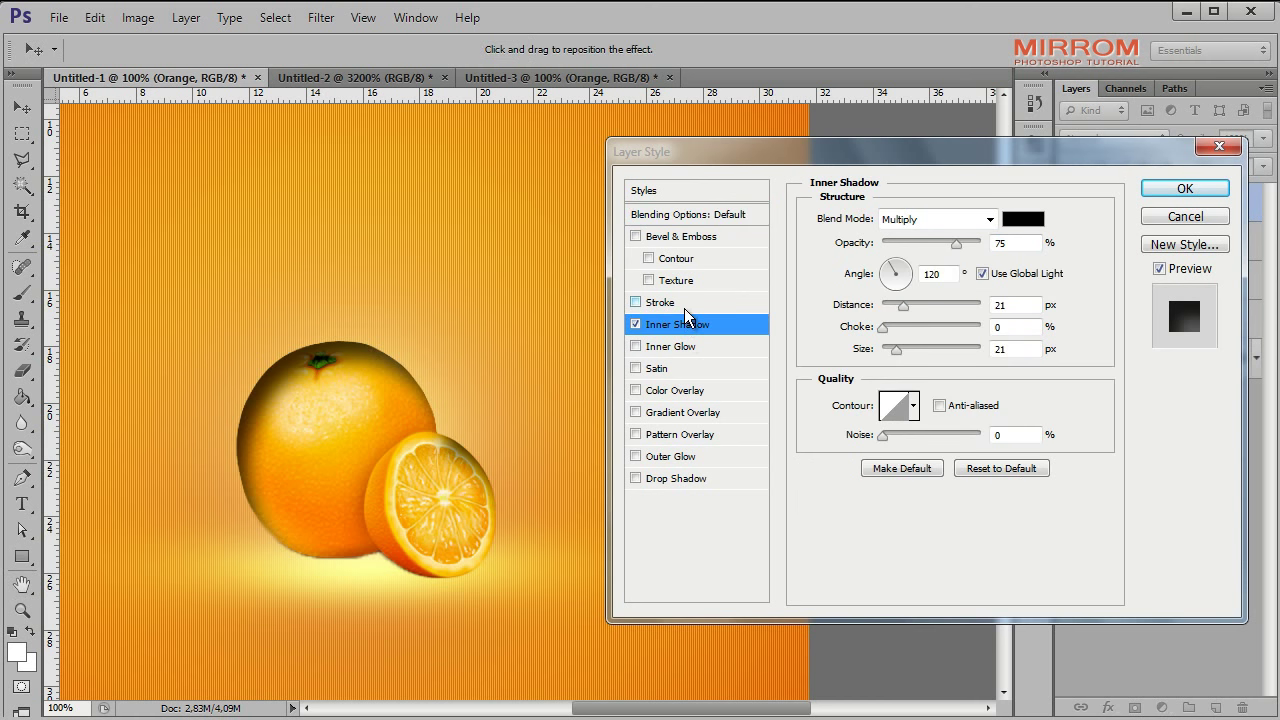
click(982, 273)
click(910, 287)
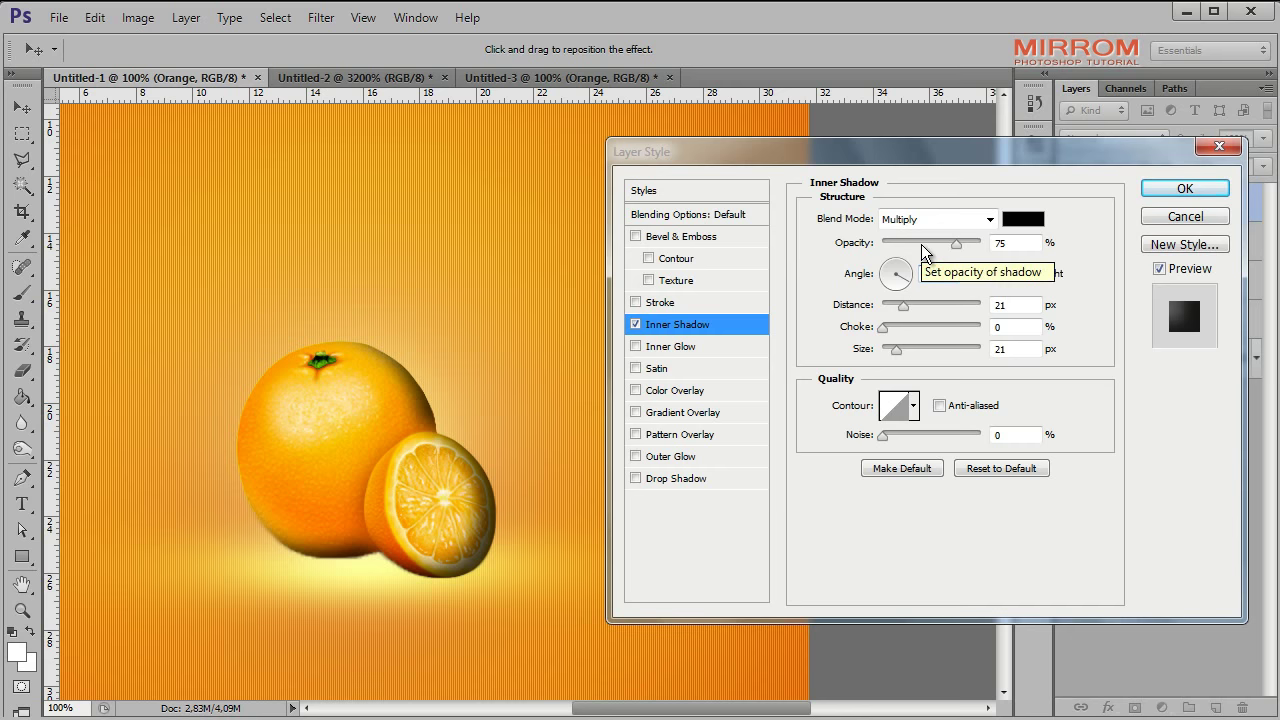
text(-84)
key(Tab)
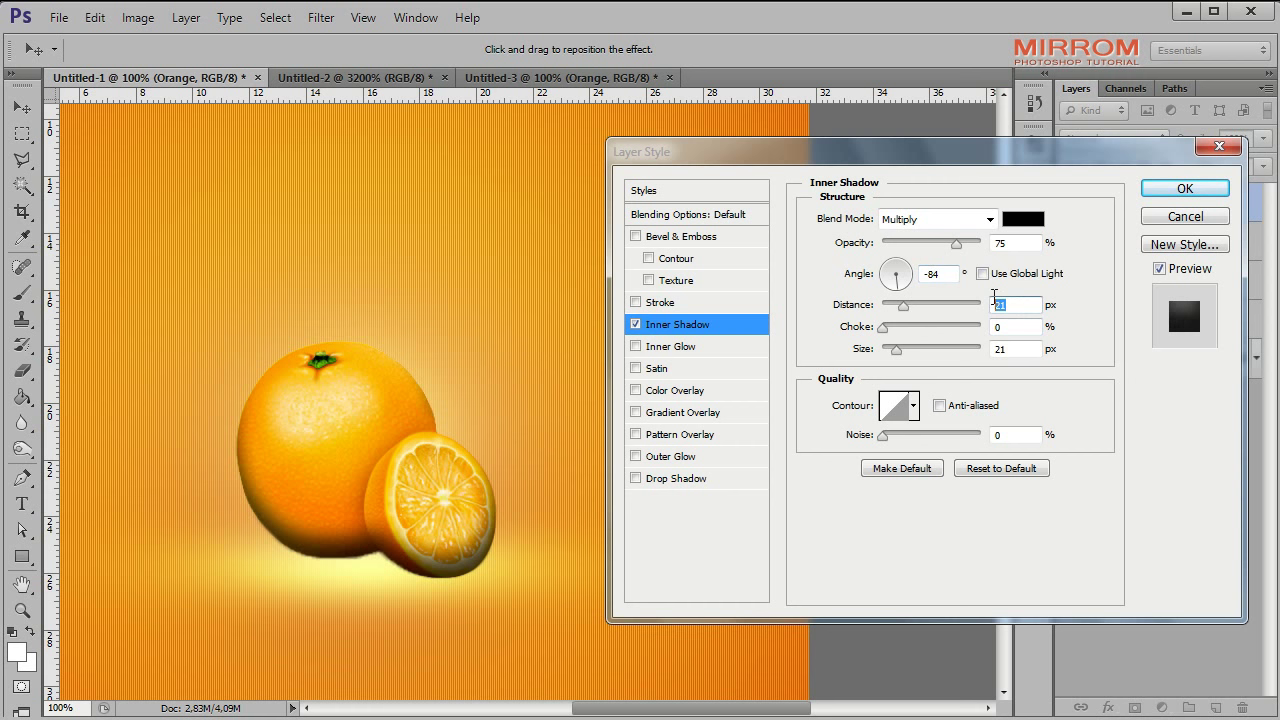
Step: Set the inner shadow to 11 px distance, 20 px size and 48% opacity, and apply it
text(12)
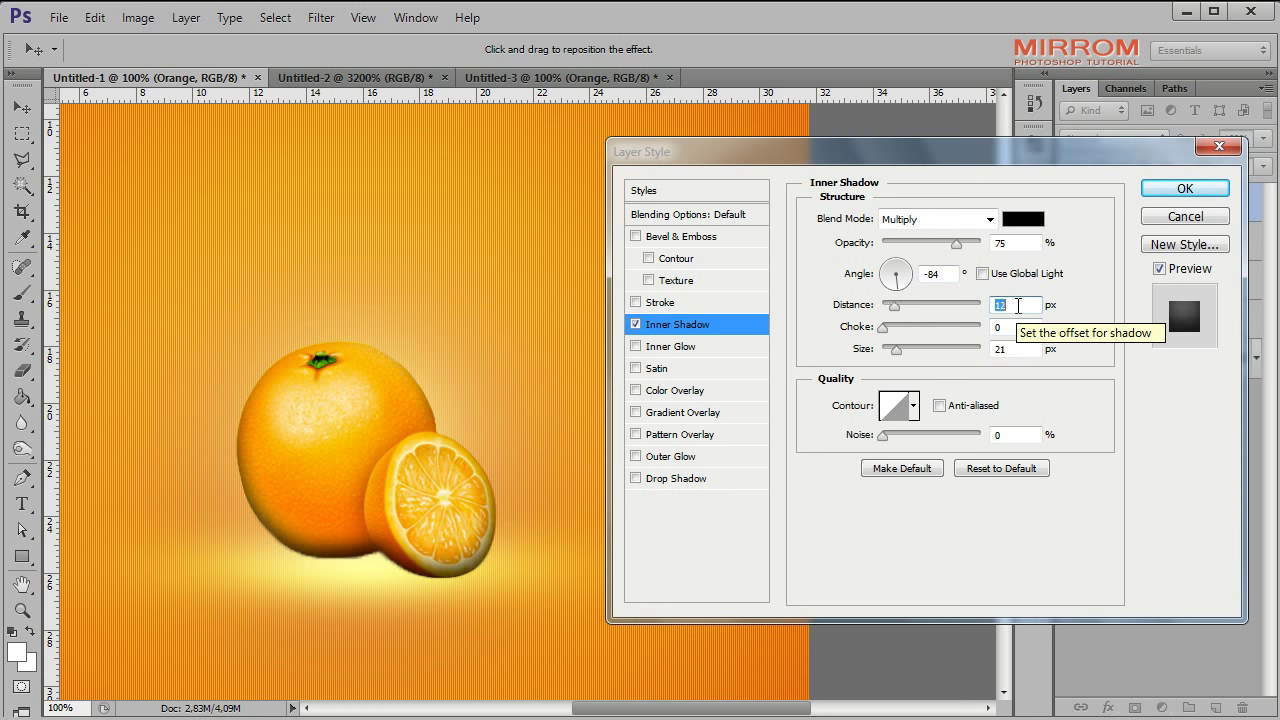
key(Down)
double_click(997, 349)
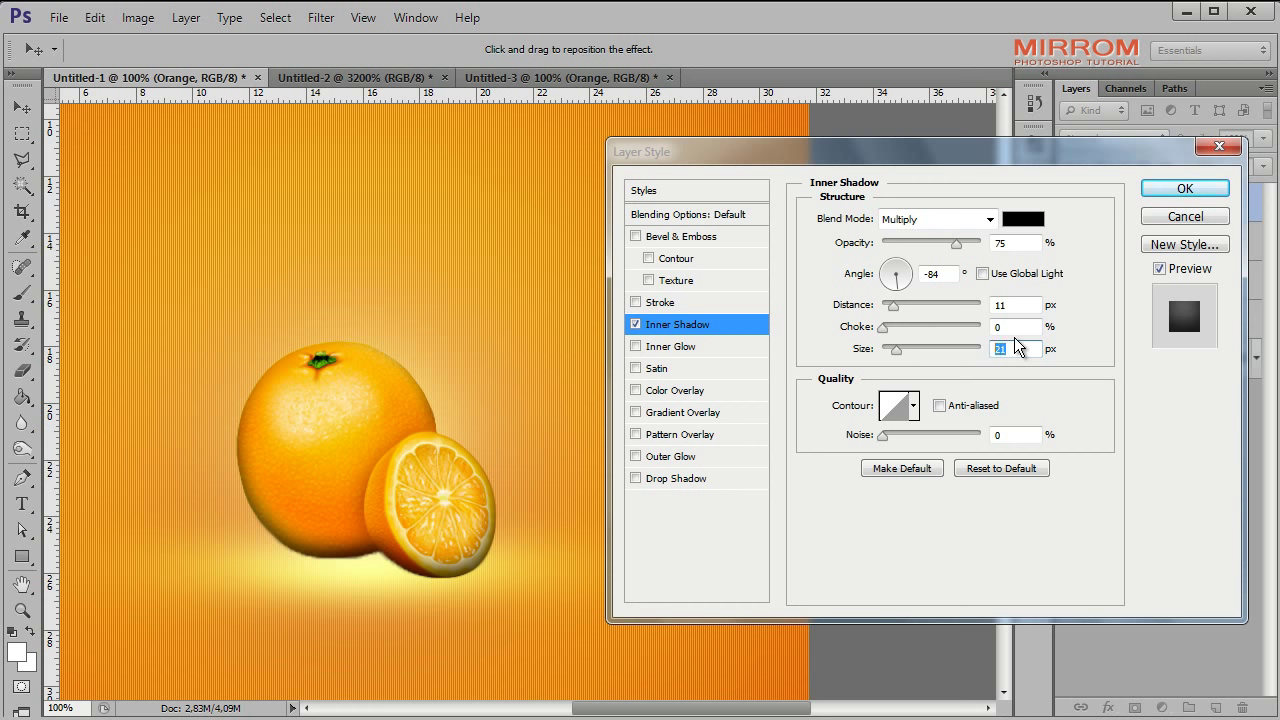
click(1017, 245)
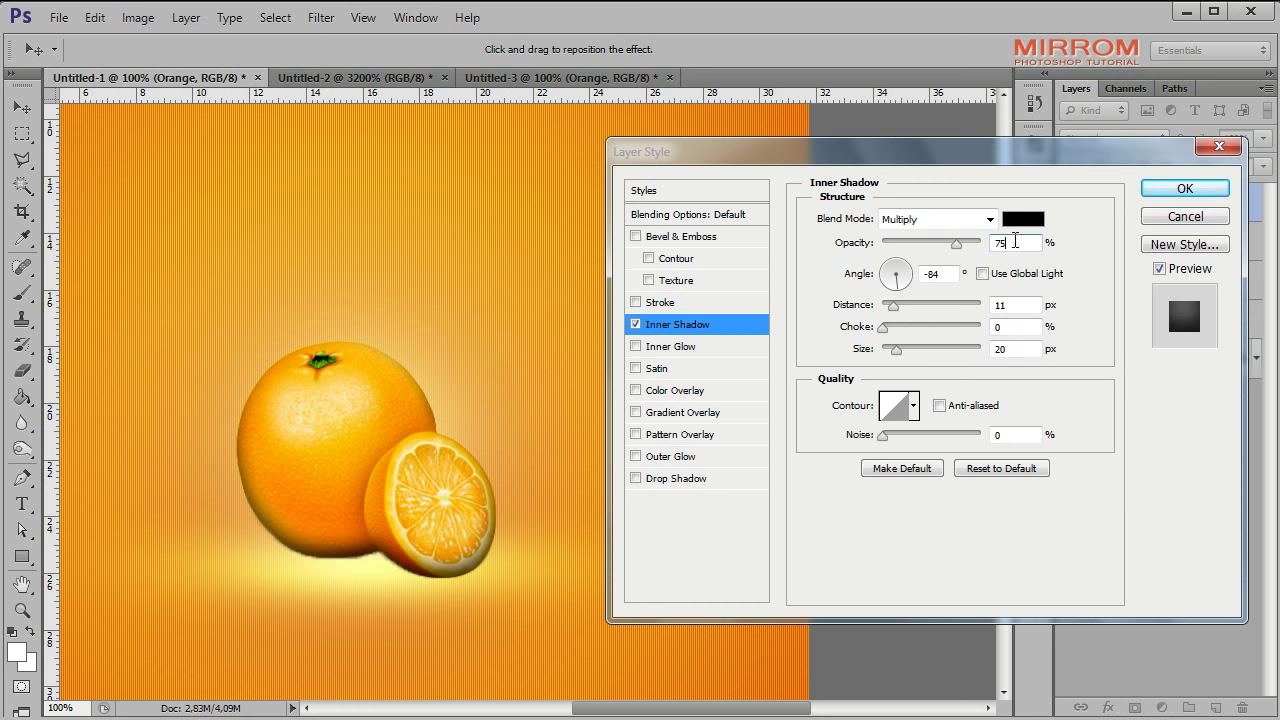
key(Down)
key(Down)
key(Down)
key(Down)
key(Down)
key(Down)
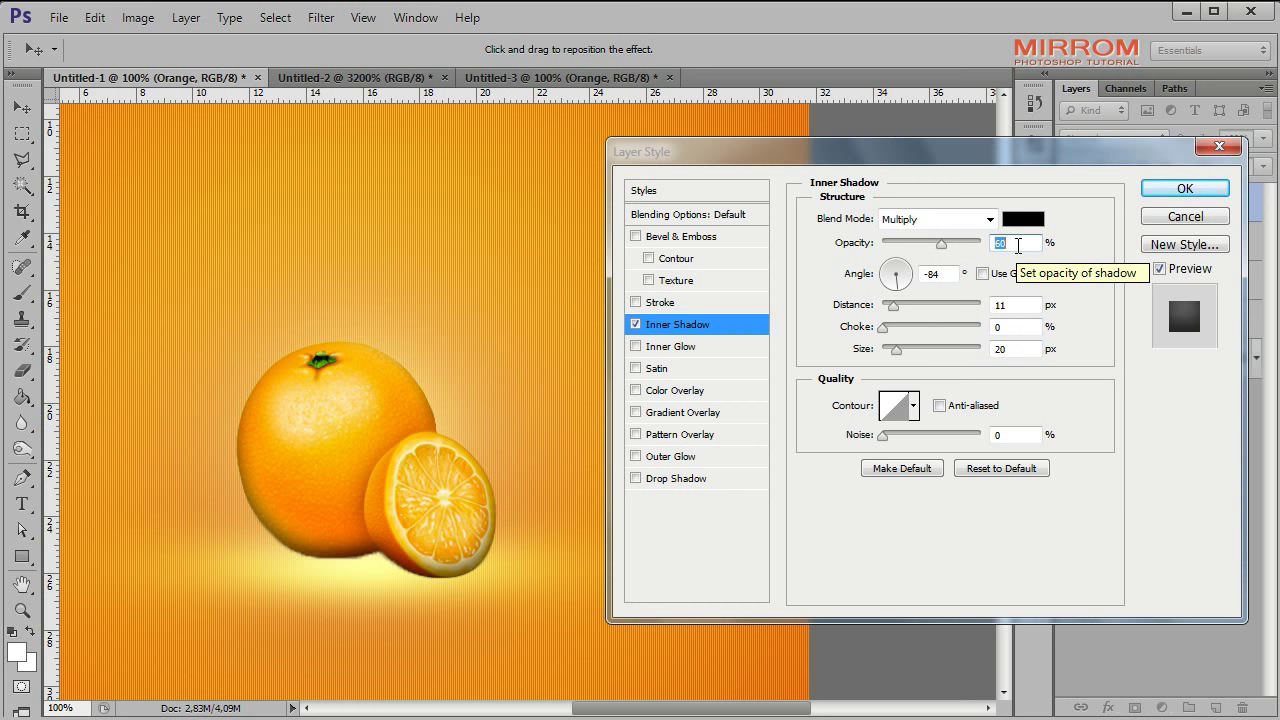
key(Down)
key(Down)
key(Down)
key(Down)
key(Down)
key(Down)
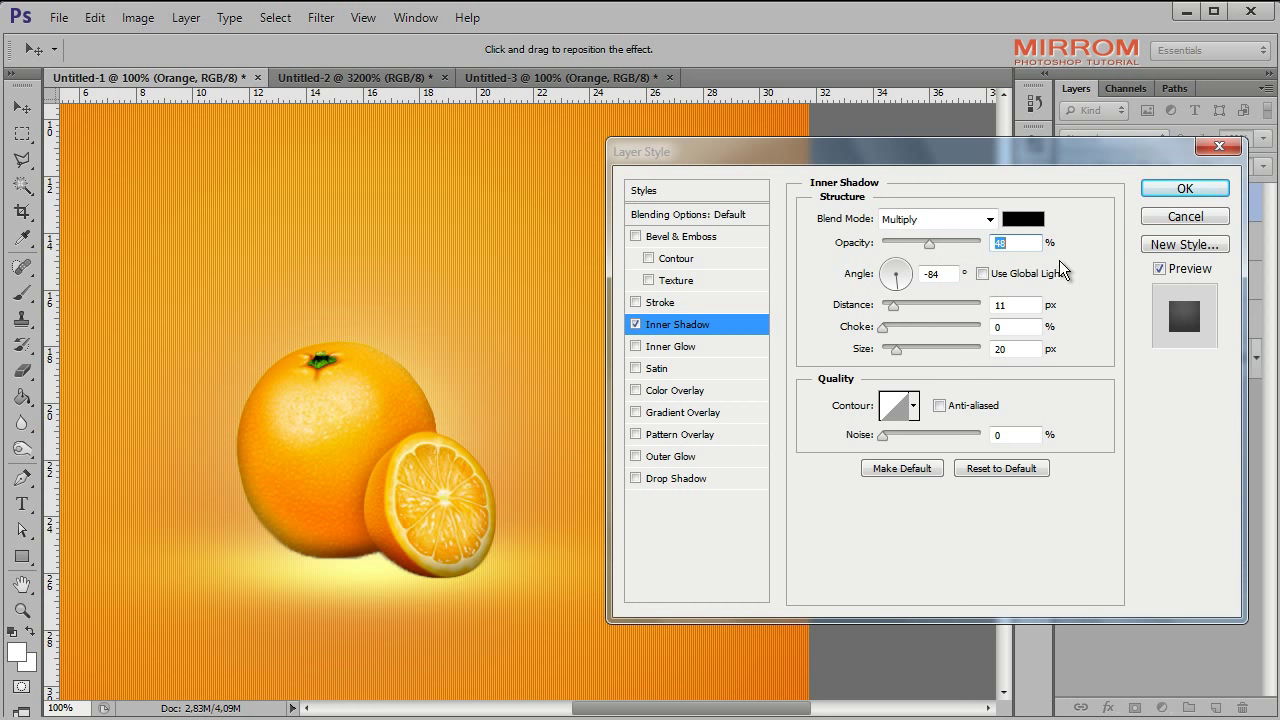
click(1168, 192)
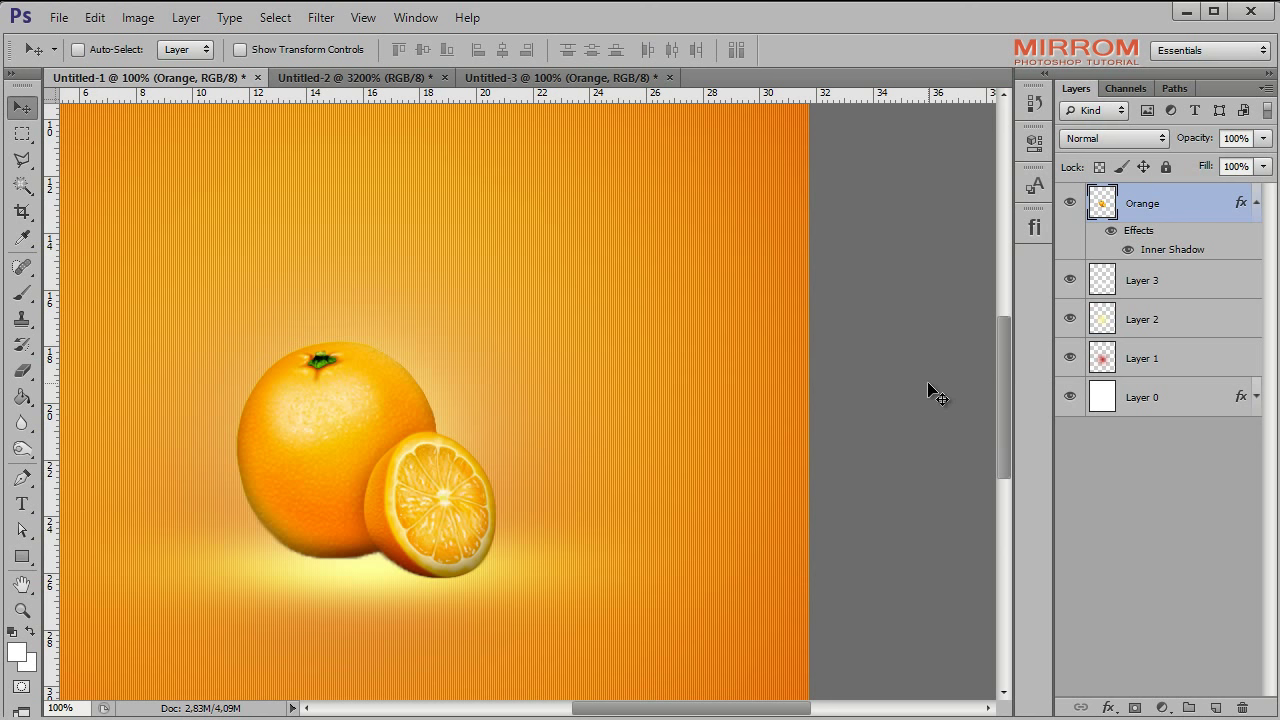
Step: Toggle the Layer 1 glow to compare, then fit the whole poster in the window
click(1134, 368)
click(1070, 358)
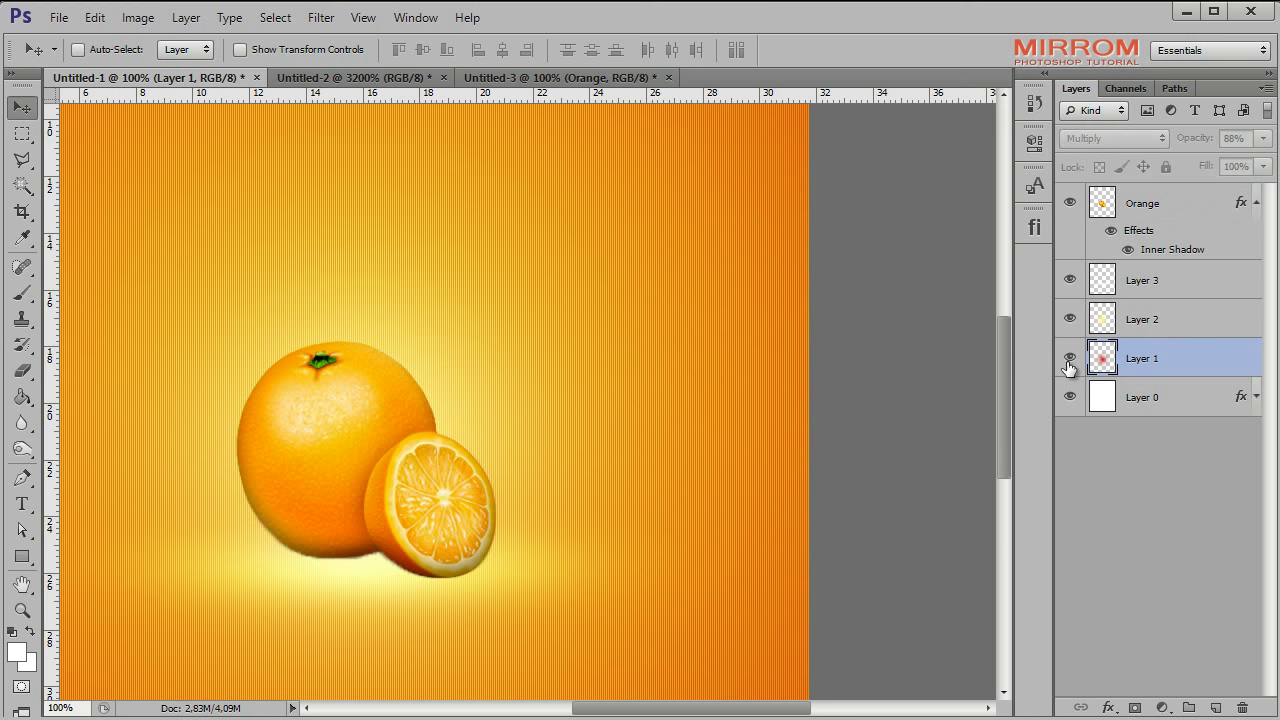
click(1070, 319)
drag(756, 708, 712, 708)
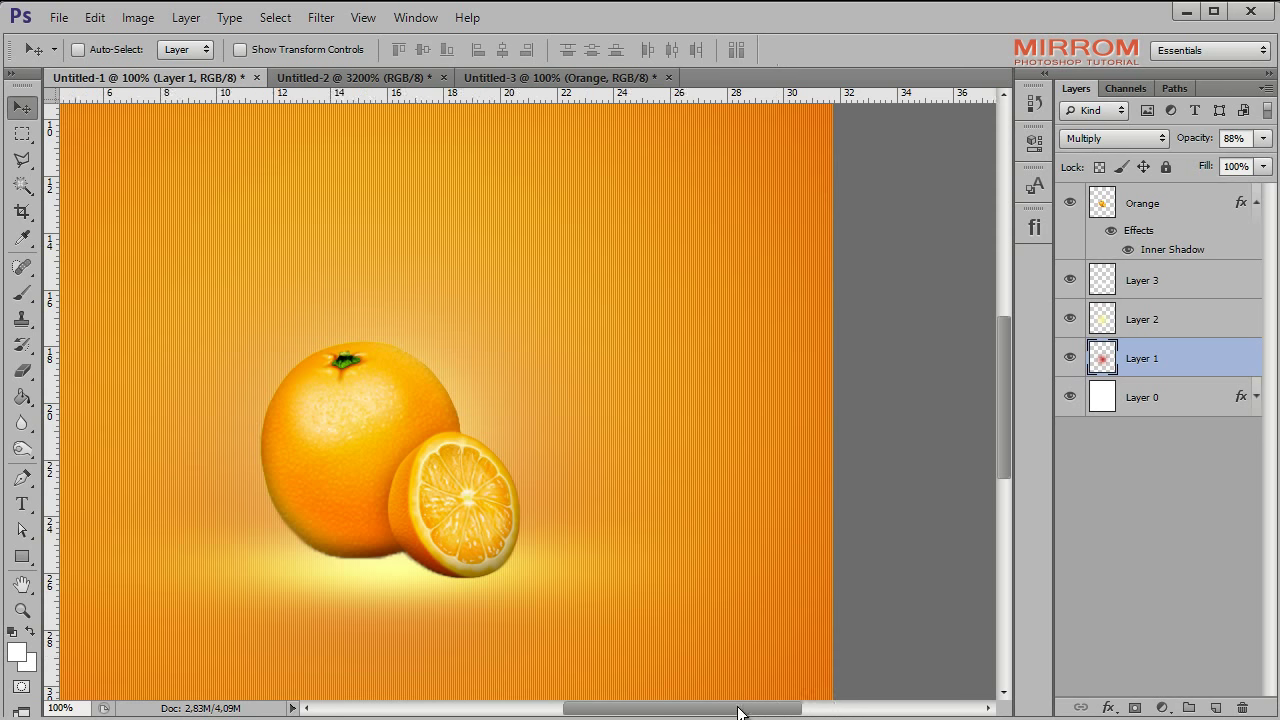
click(22, 610)
click(612, 55)
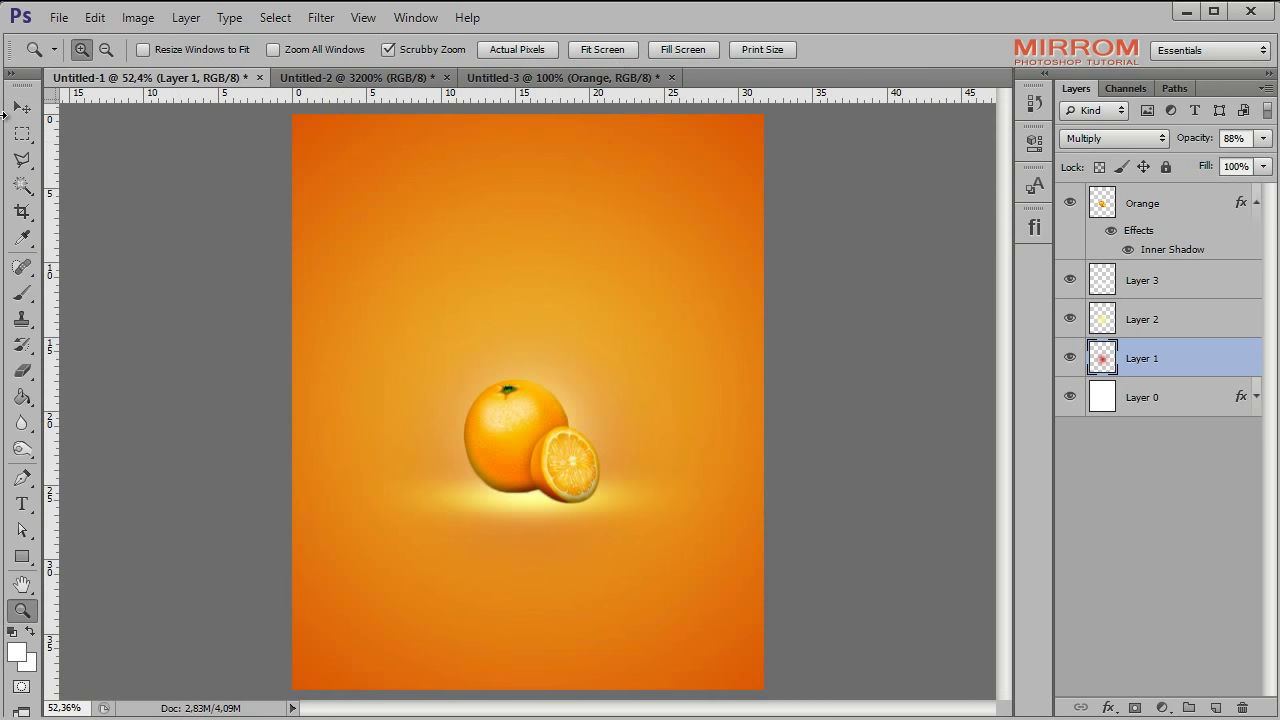
key(v)
Step: Scale Layers 1 and 2 together to about 119%
shift+click(1150, 322)
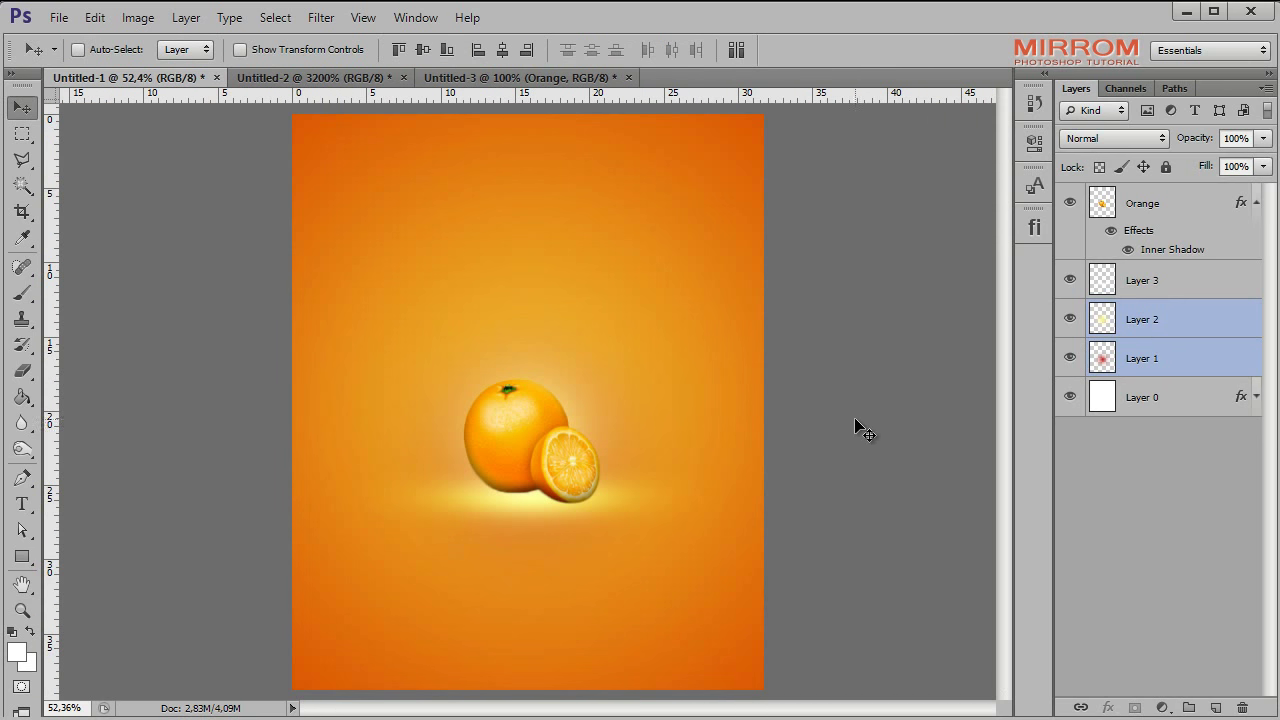
key(ctrl+t)
drag(320, 243, 289, 209)
drag(736, 654, 753, 668)
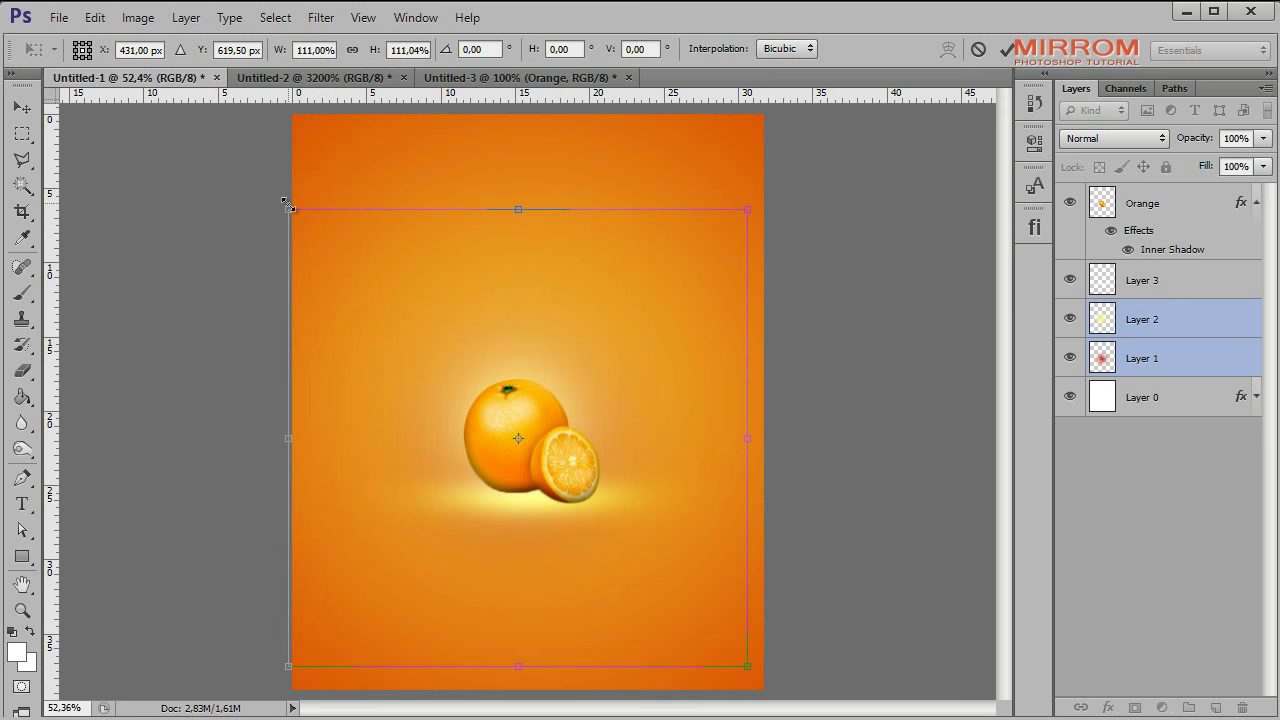
drag(288, 209, 272, 194)
drag(749, 666, 767, 685)
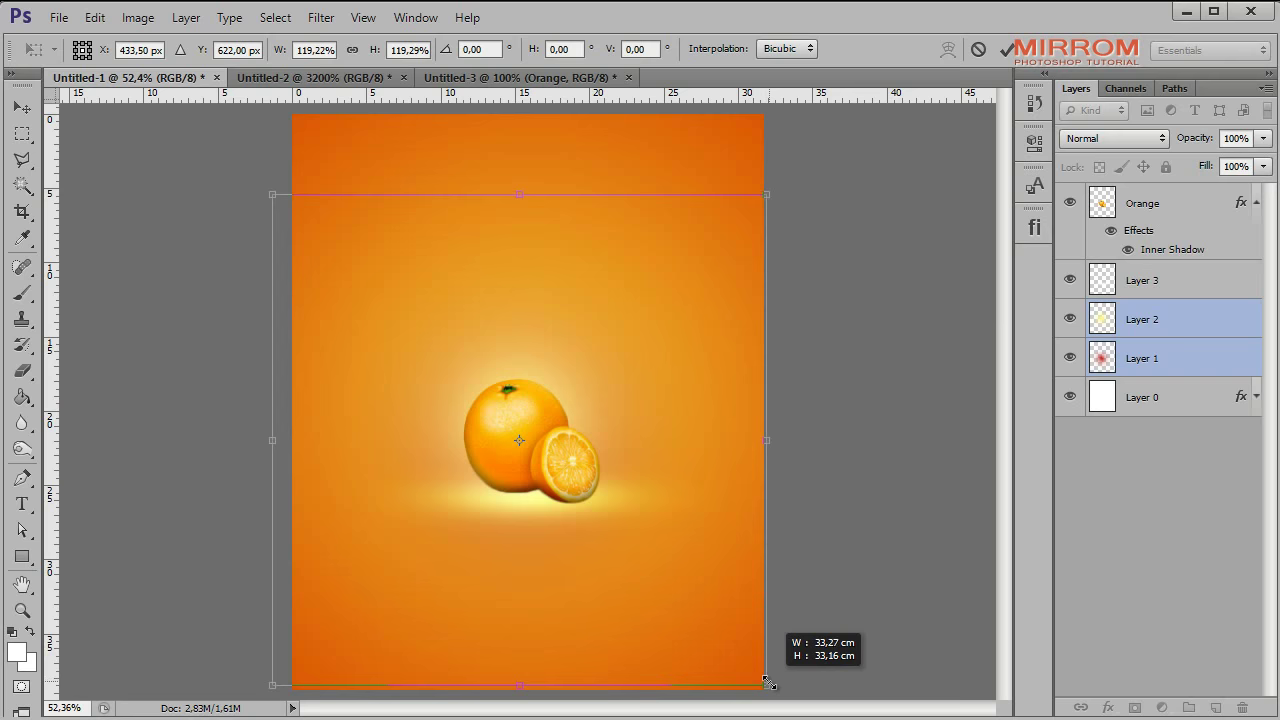
click(1006, 49)
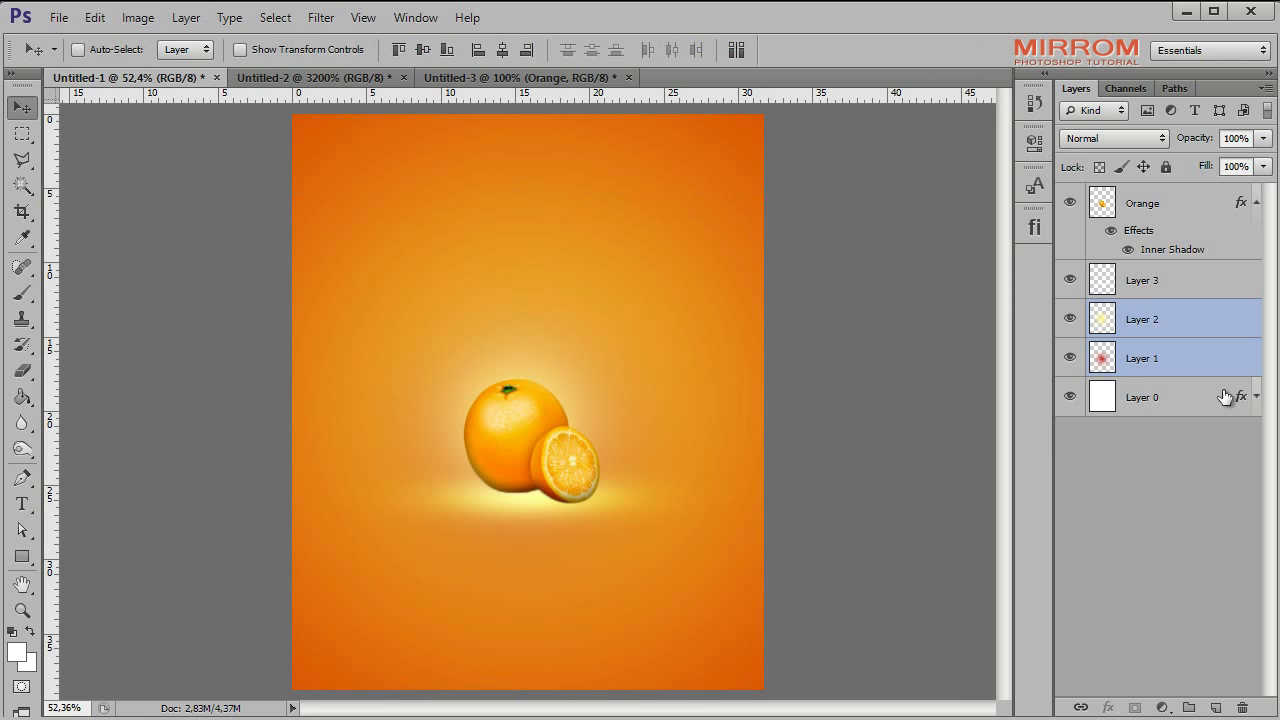
Step: Stretch Layer 3's glow streak taller to about 152% height
click(1178, 292)
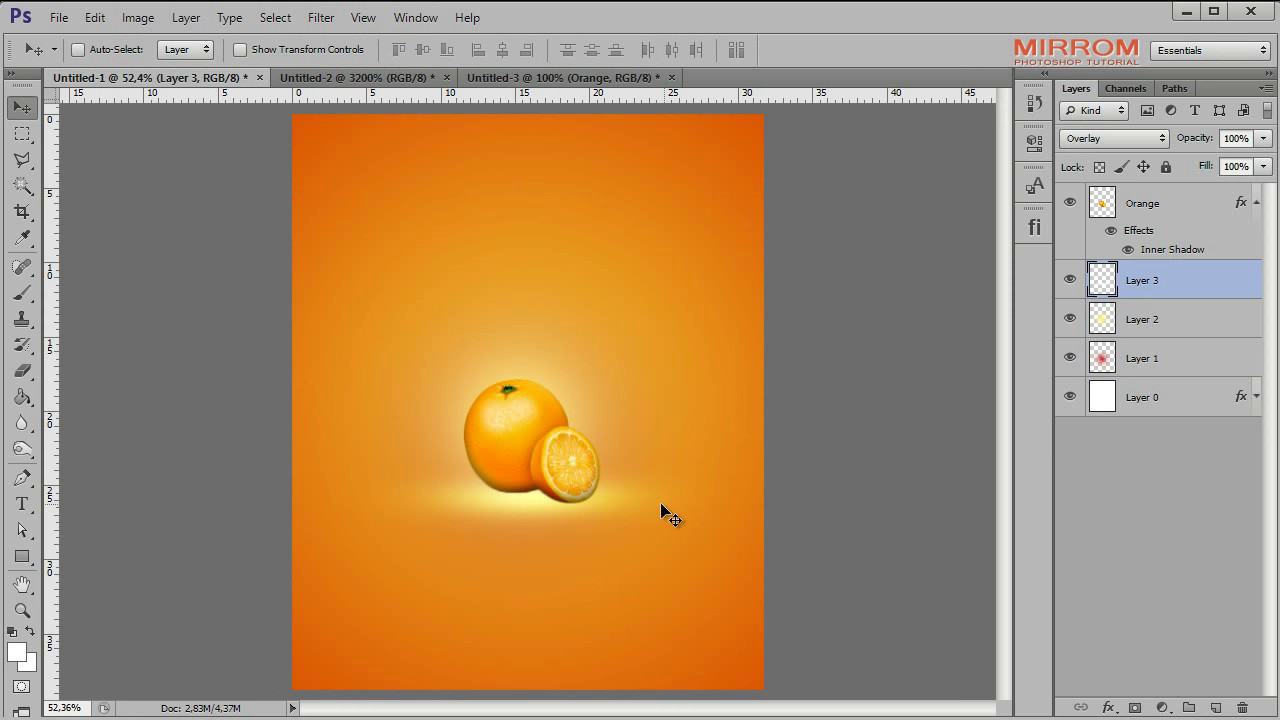
key(ctrl+t)
drag(532, 546, 566, 510)
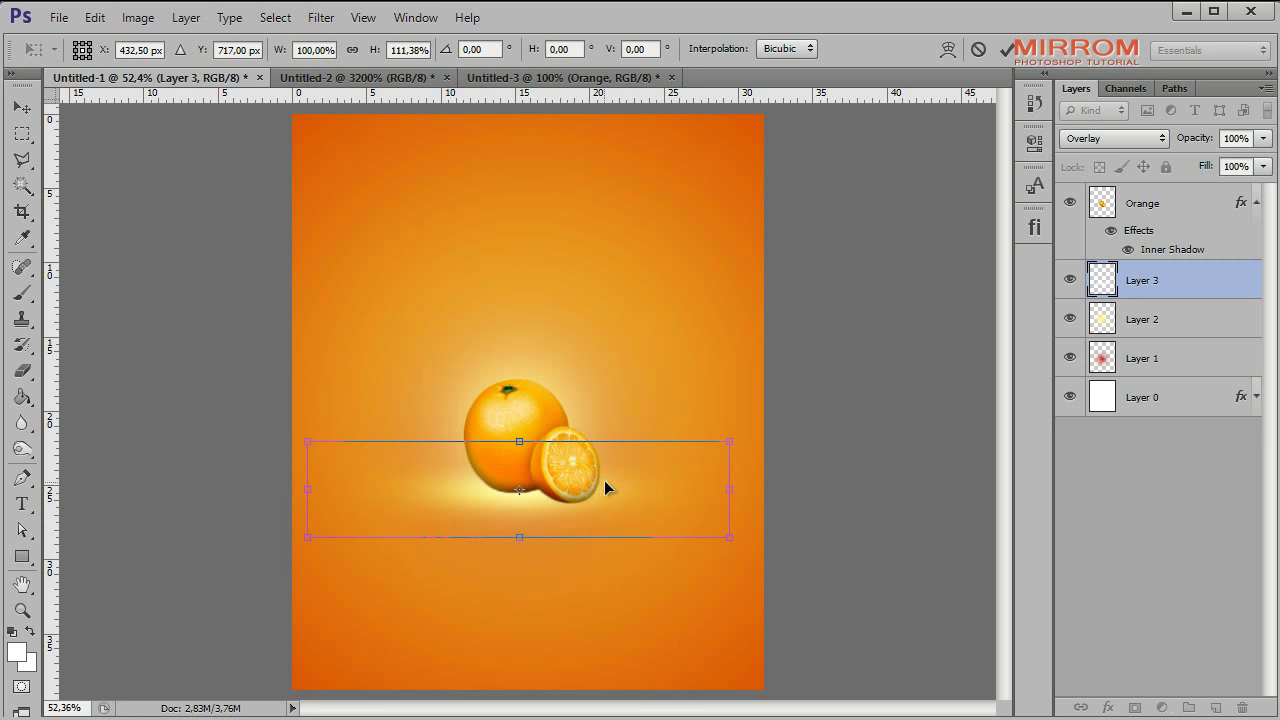
drag(530, 562, 533, 584)
drag(519, 537, 519, 556)
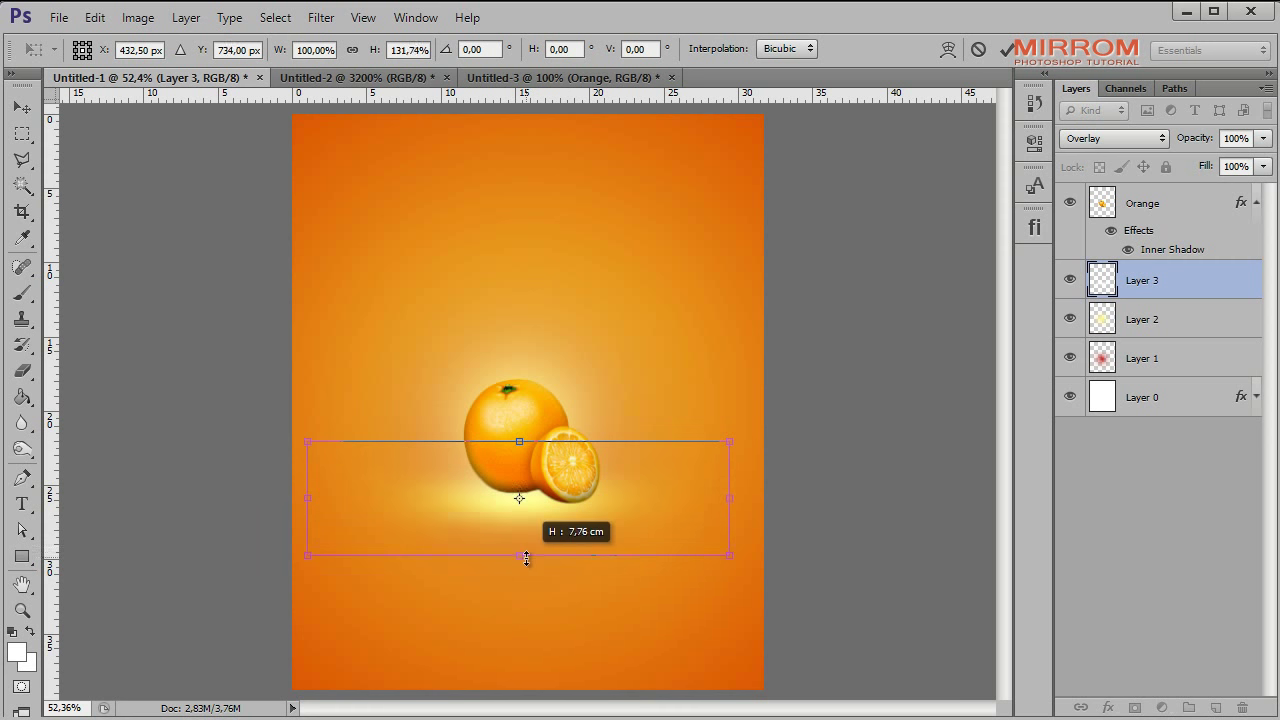
drag(518, 436, 518, 431)
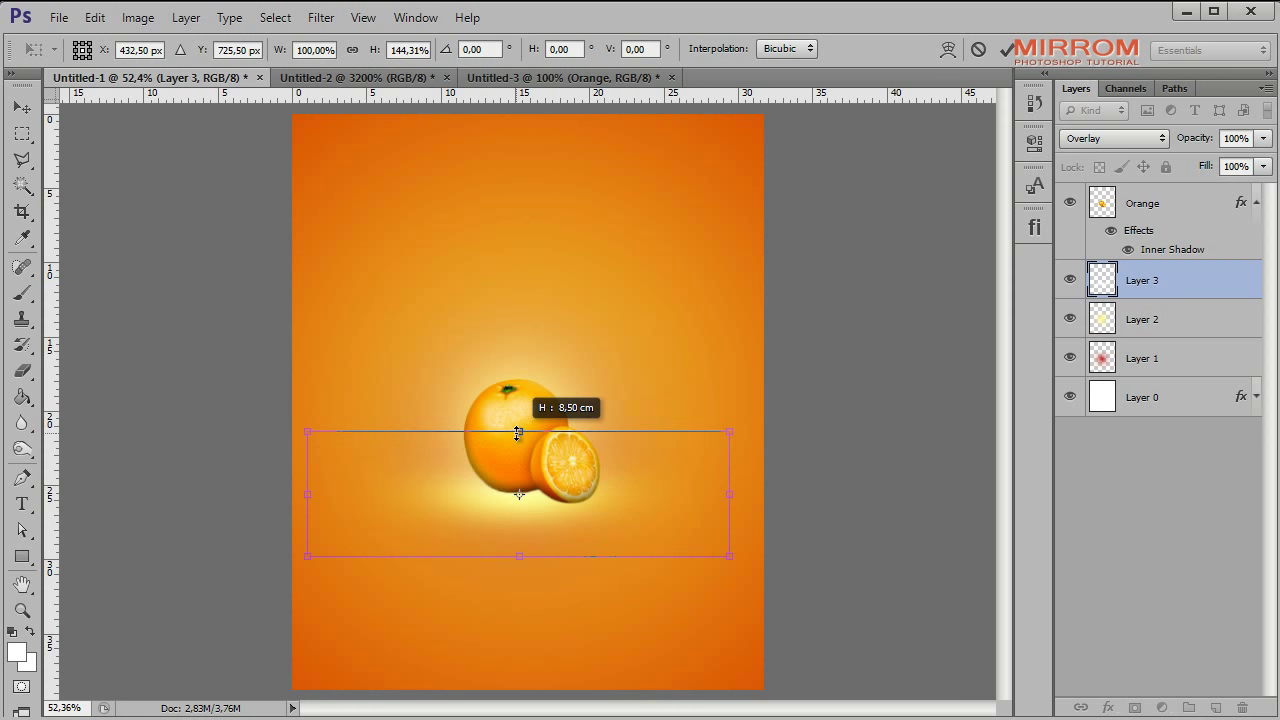
drag(526, 558, 526, 565)
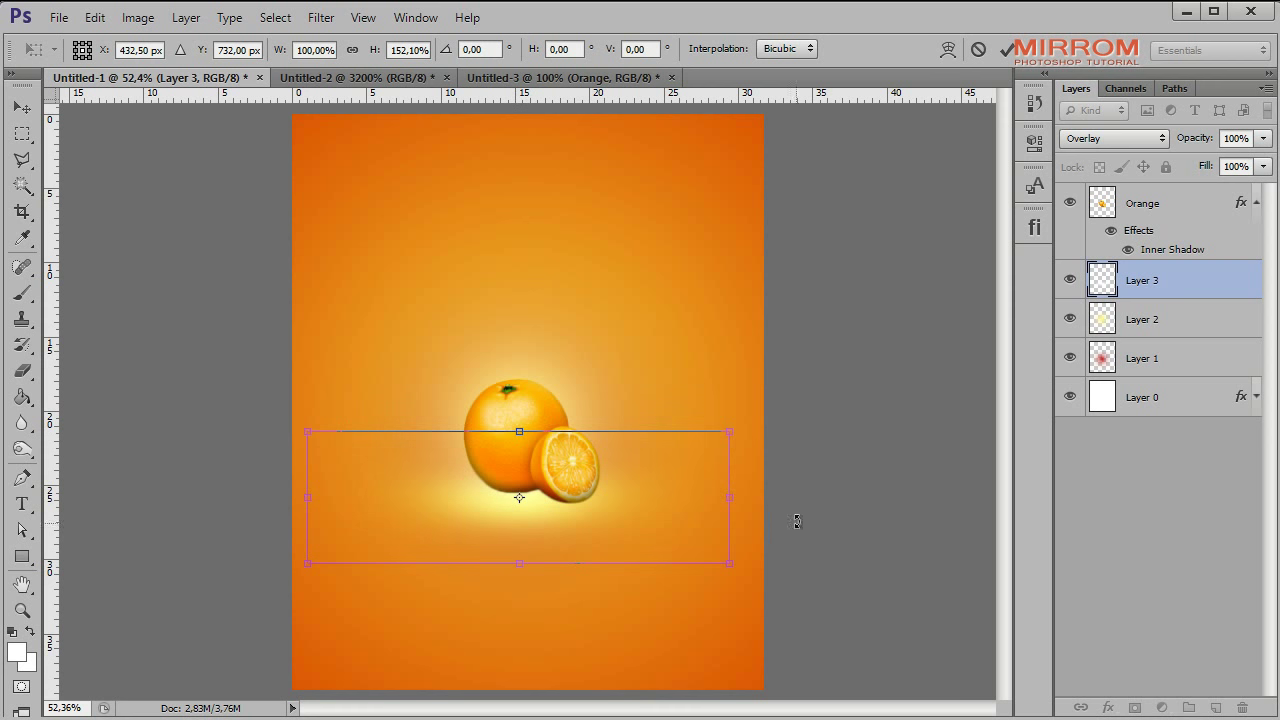
click(1006, 50)
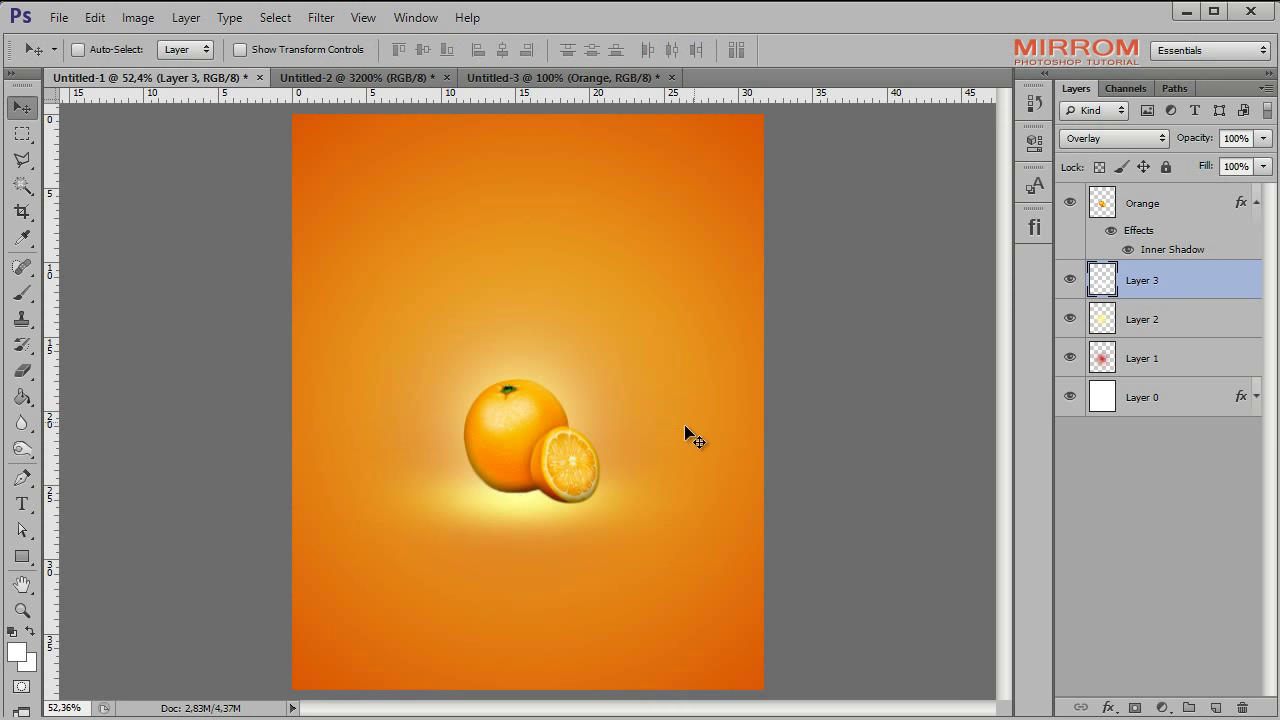
Step: Collapse the Orange layer's effects and fill the window with the poster
click(1255, 203)
click(22, 610)
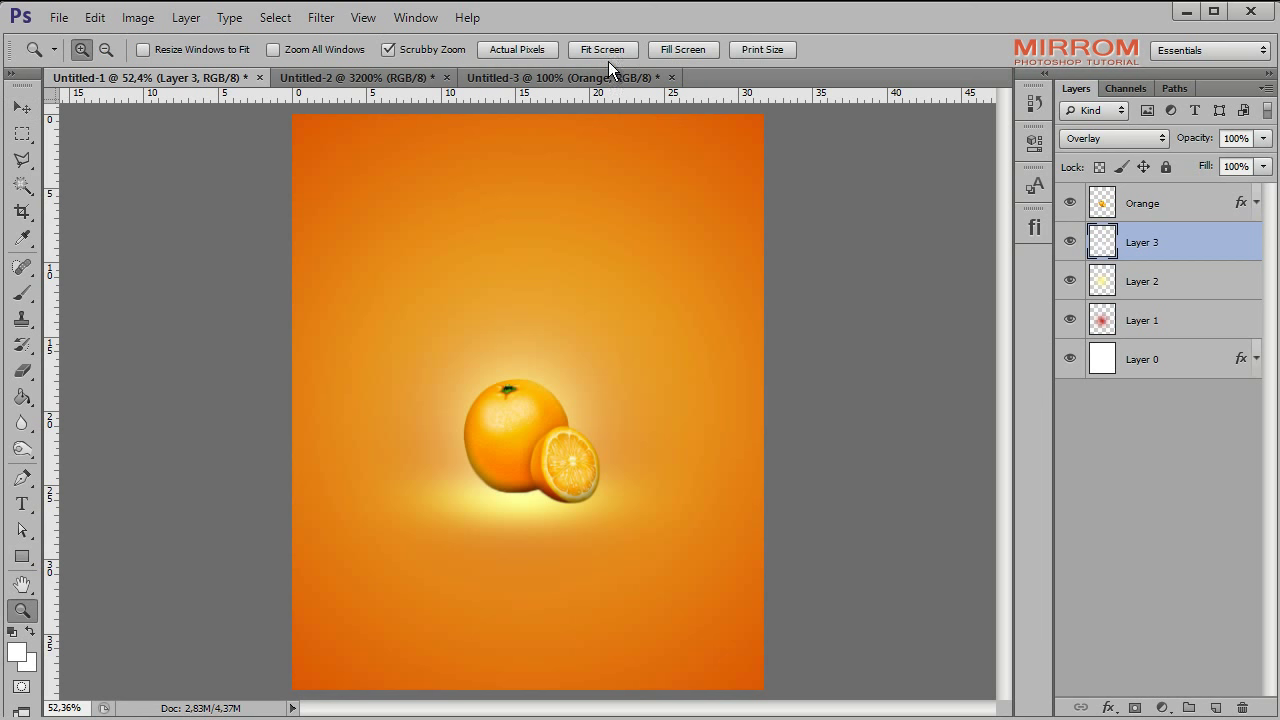
click(671, 50)
scroll(657, 534, down, 2)
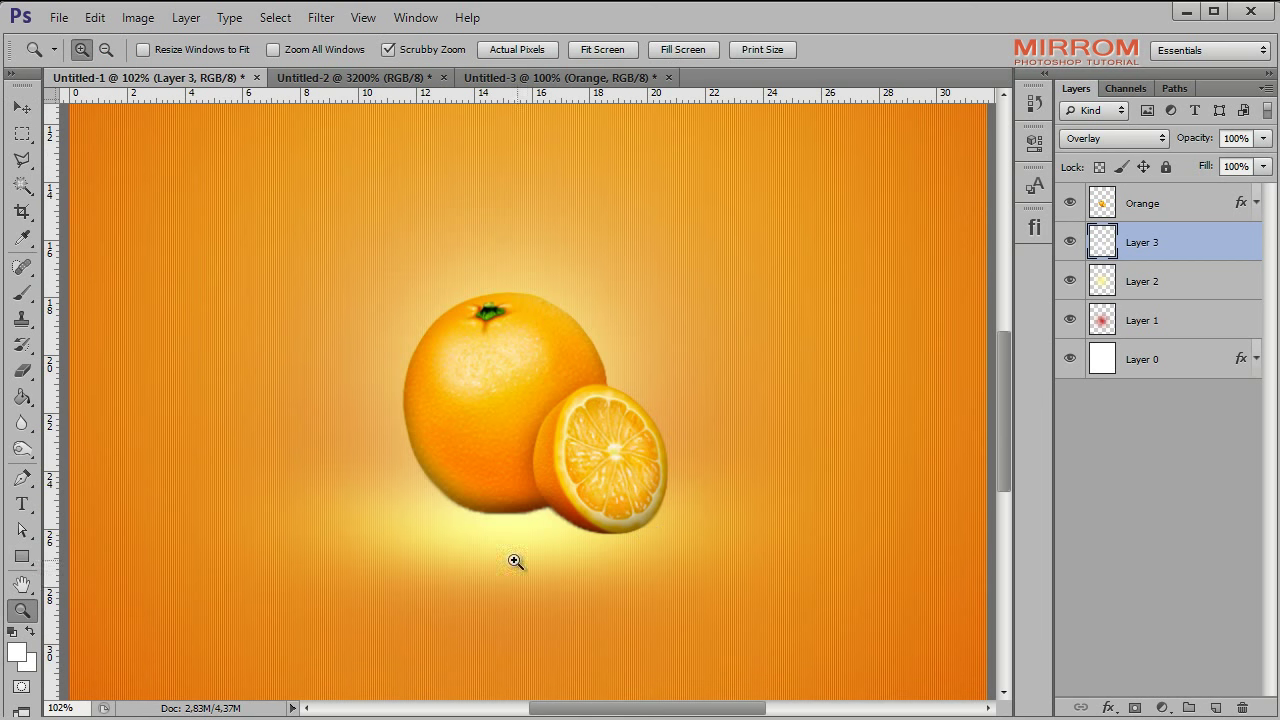
key(v)
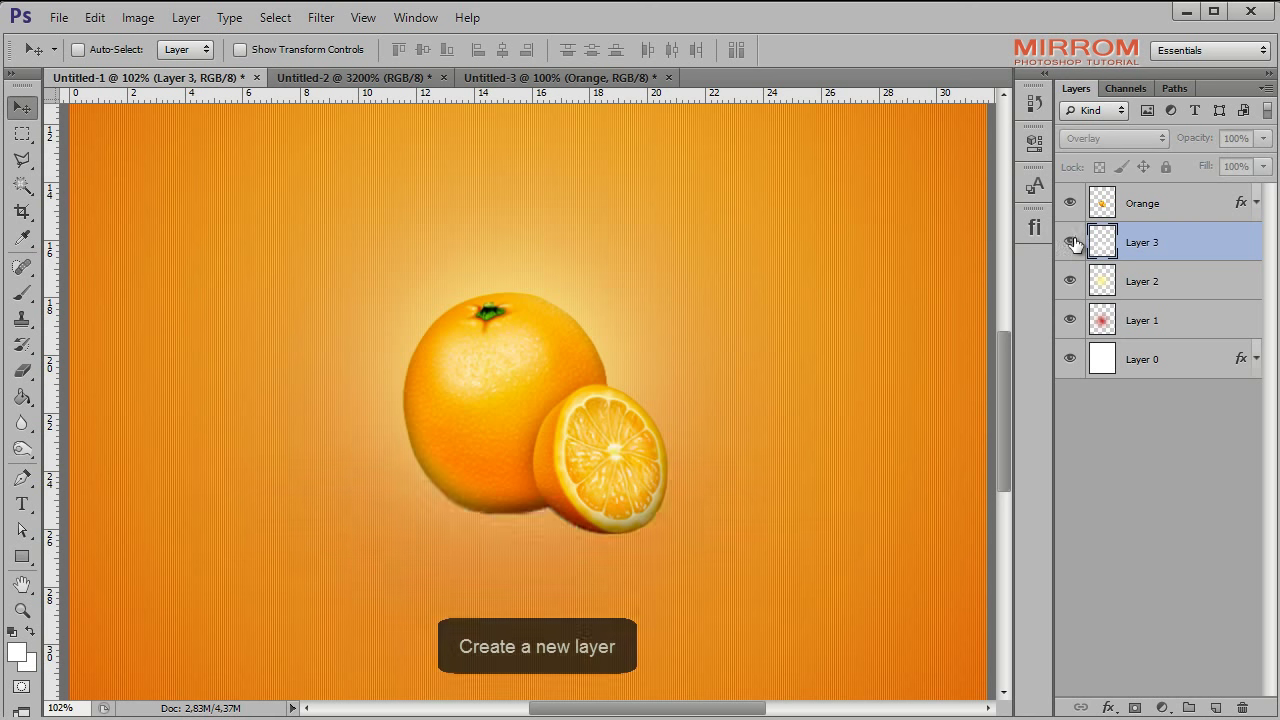
Step: Add a new empty layer and set the foreground colour to pure black
click(1216, 707)
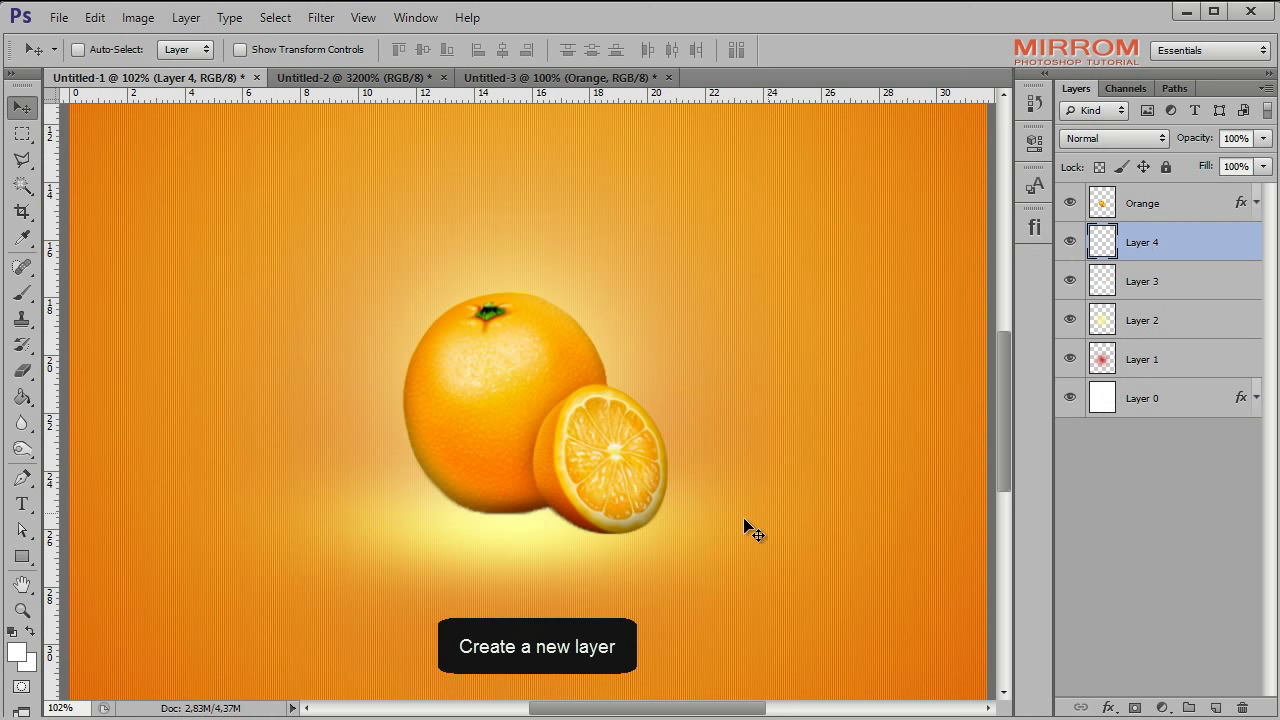
click(24, 660)
mouse_move(620, 393)
mouse_down()
mouse_move(618, 435)
mouse_move(580, 474)
mouse_up()
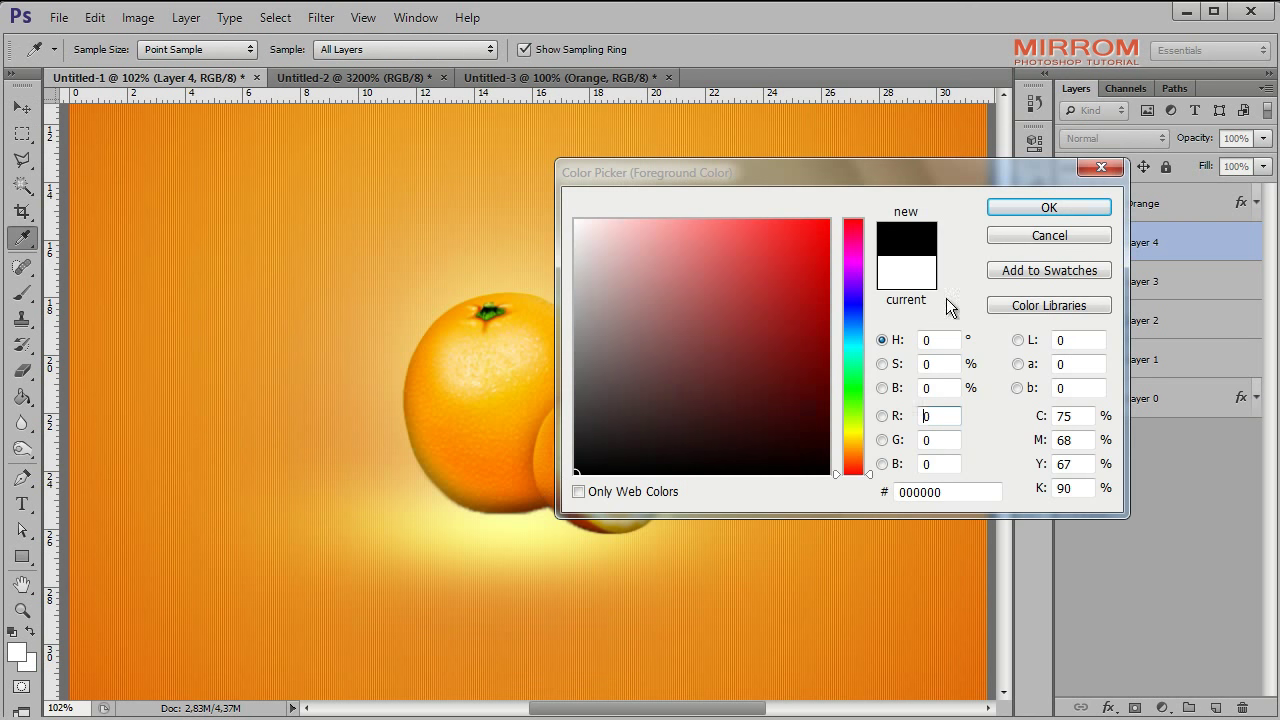
click(1048, 207)
key(v)
Step: Paint a soft black spot under the orange with a 200 px brush
click(1186, 240)
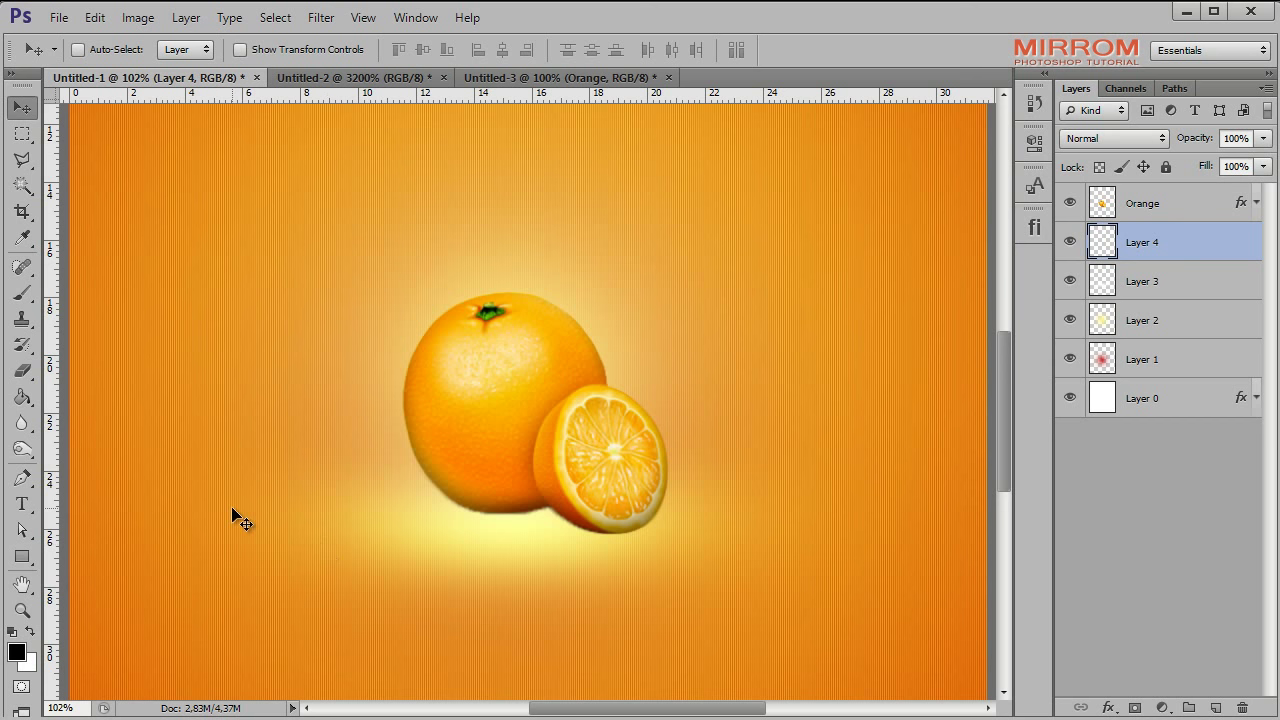
scroll(857, 494, down, 2)
click(22, 292)
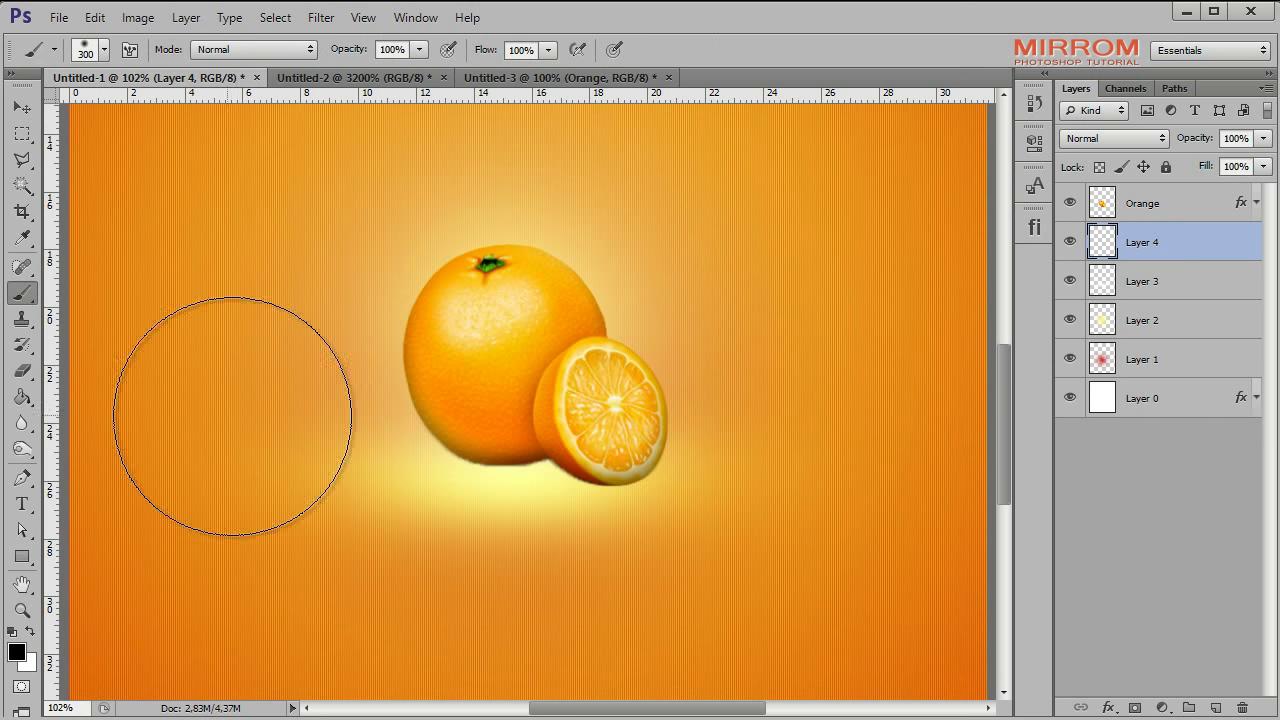
key(bracketleft)
key(bracketleft)
click(493, 471)
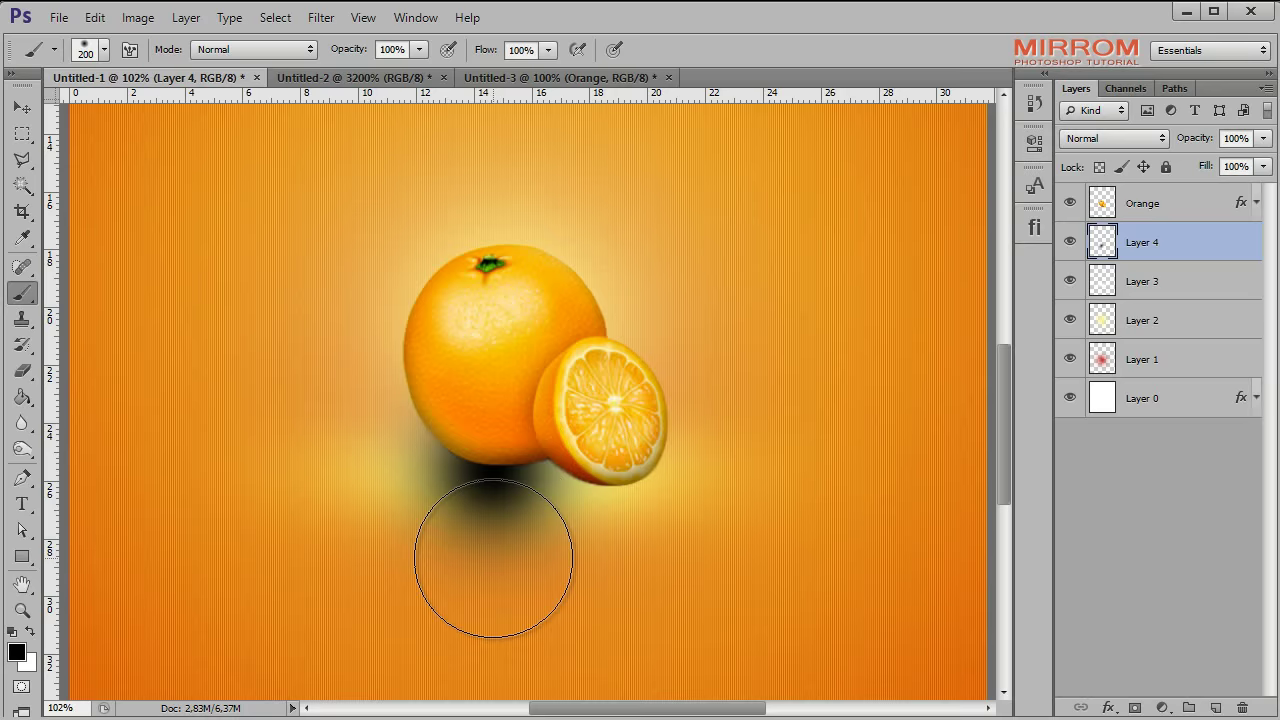
Step: Squash and widen the black spot into a flat shadow under the fruit
key(v)
key(ctrl+t)
drag(495, 626, 495, 523)
drag(494, 399, 494, 414)
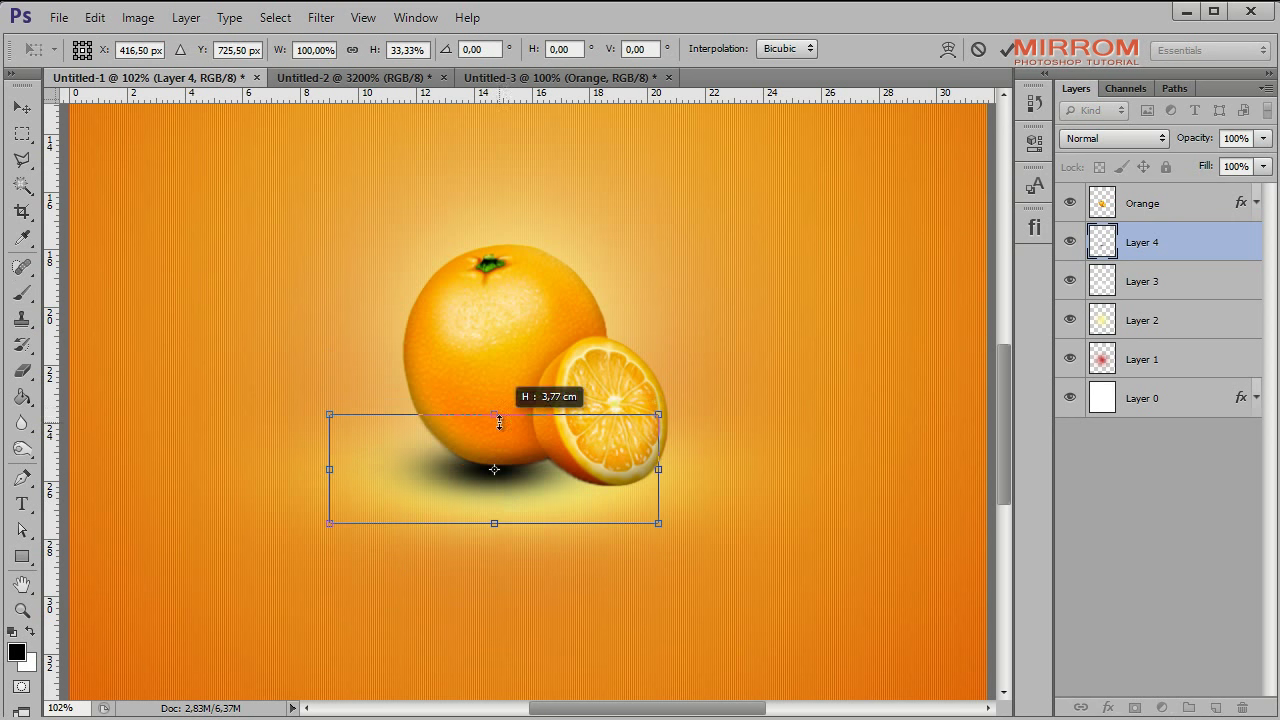
drag(495, 523, 495, 508)
drag(658, 474, 727, 461)
drag(329, 461, 303, 461)
drag(518, 425, 518, 435)
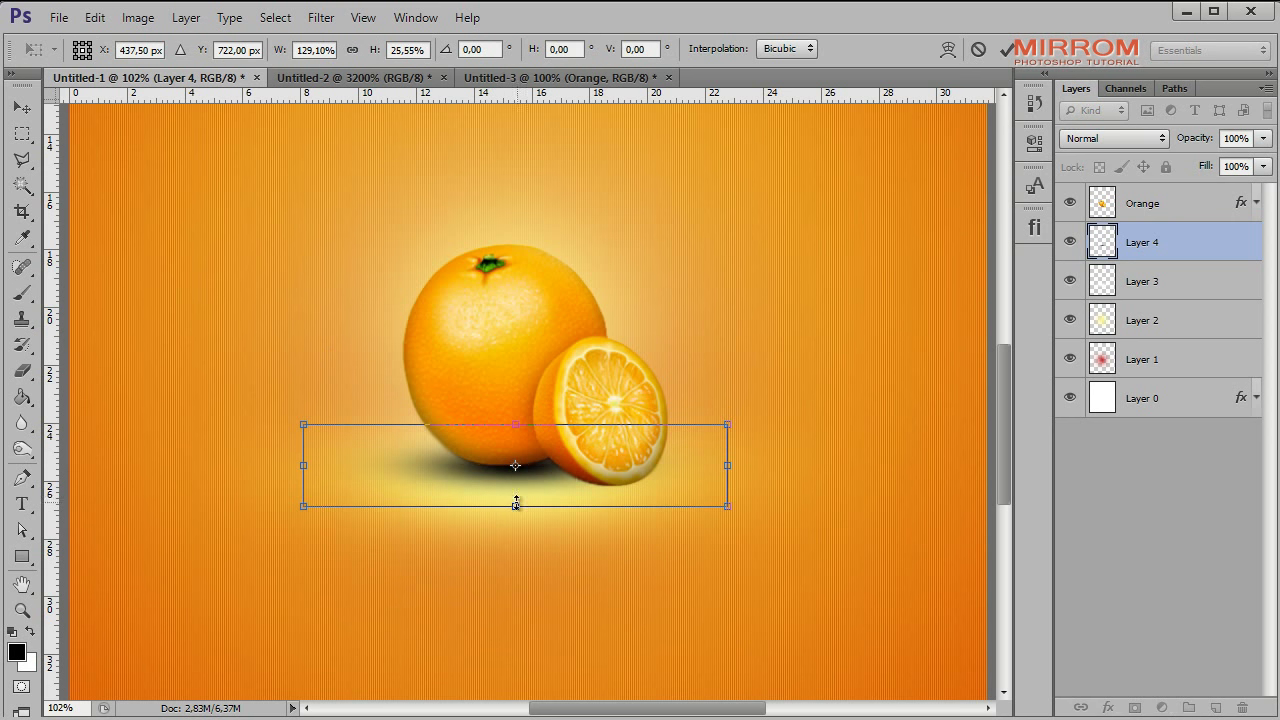
drag(514, 506, 506, 497)
click(1006, 49)
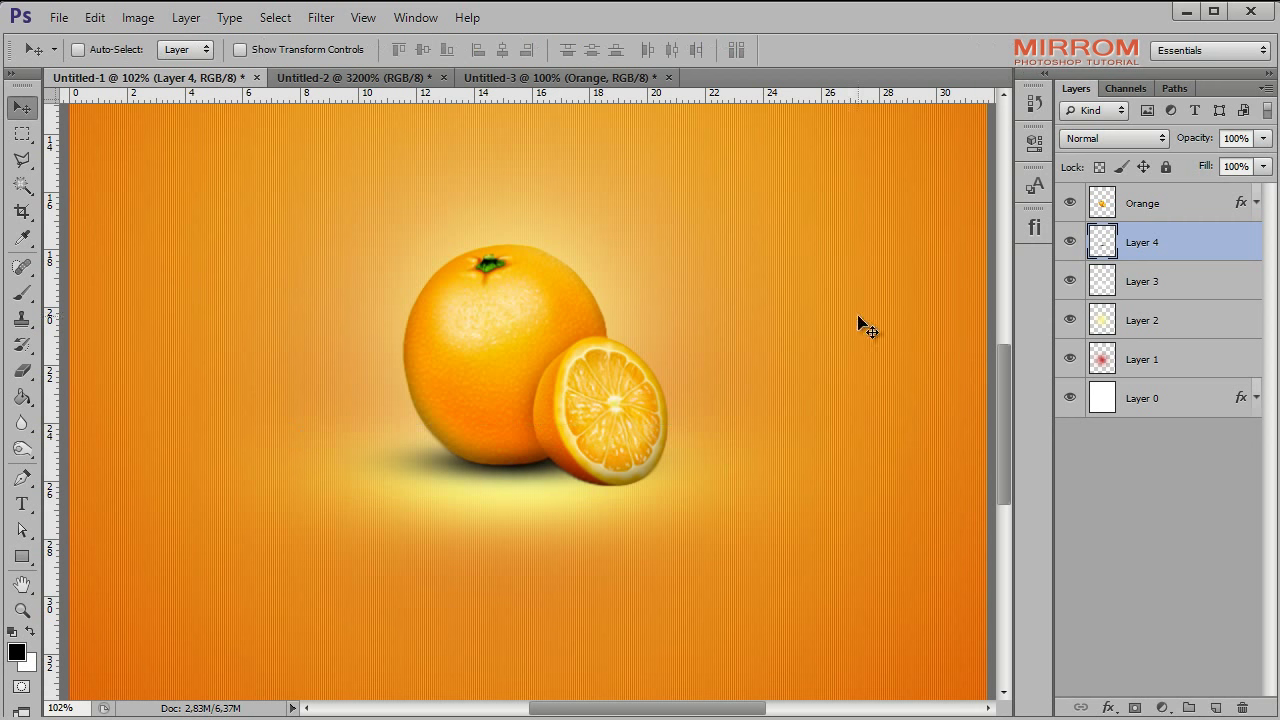
Step: Set the shadow layer to Multiply at 84% opacity
click(1129, 142)
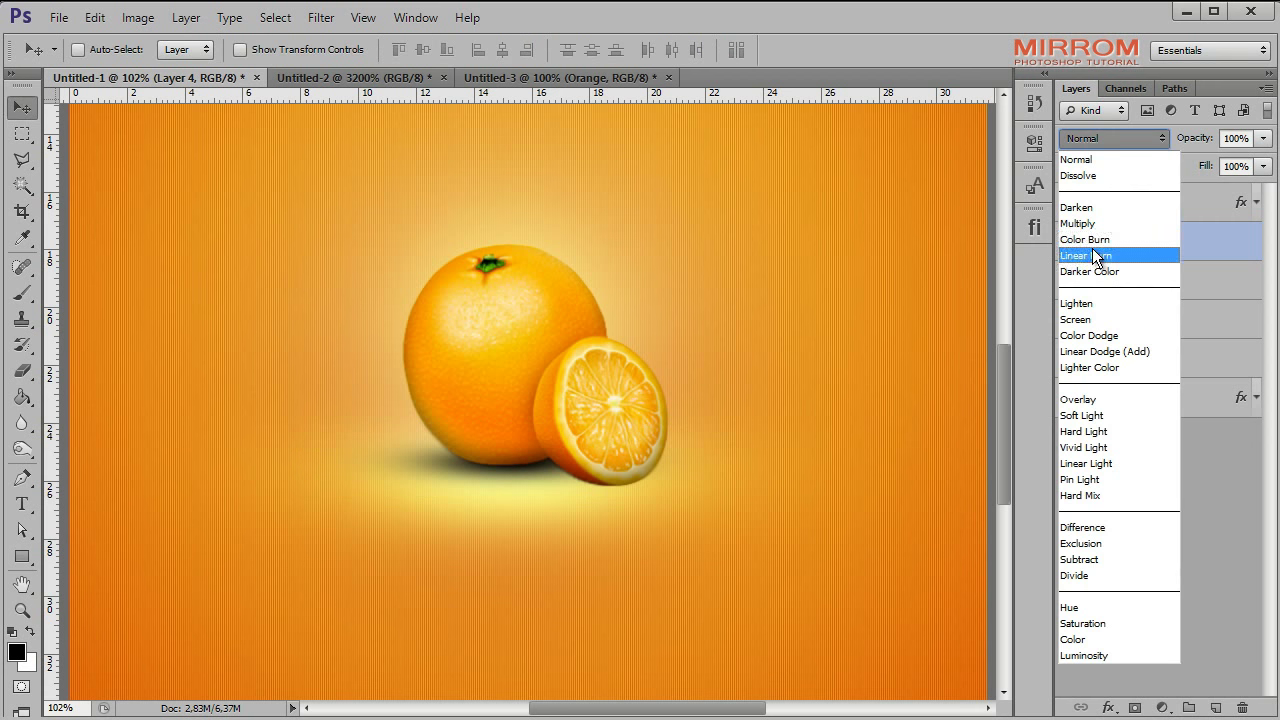
click(1105, 227)
click(1222, 138)
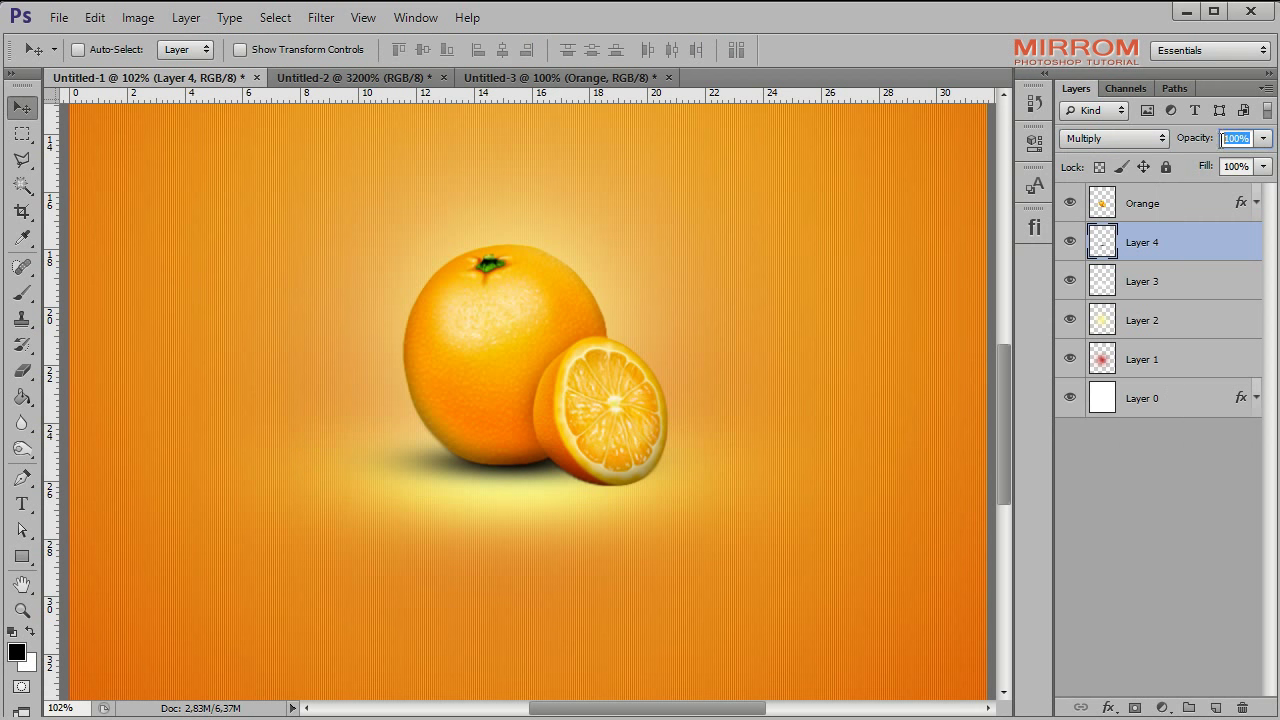
key(Down)
key(Down)
key(Down)
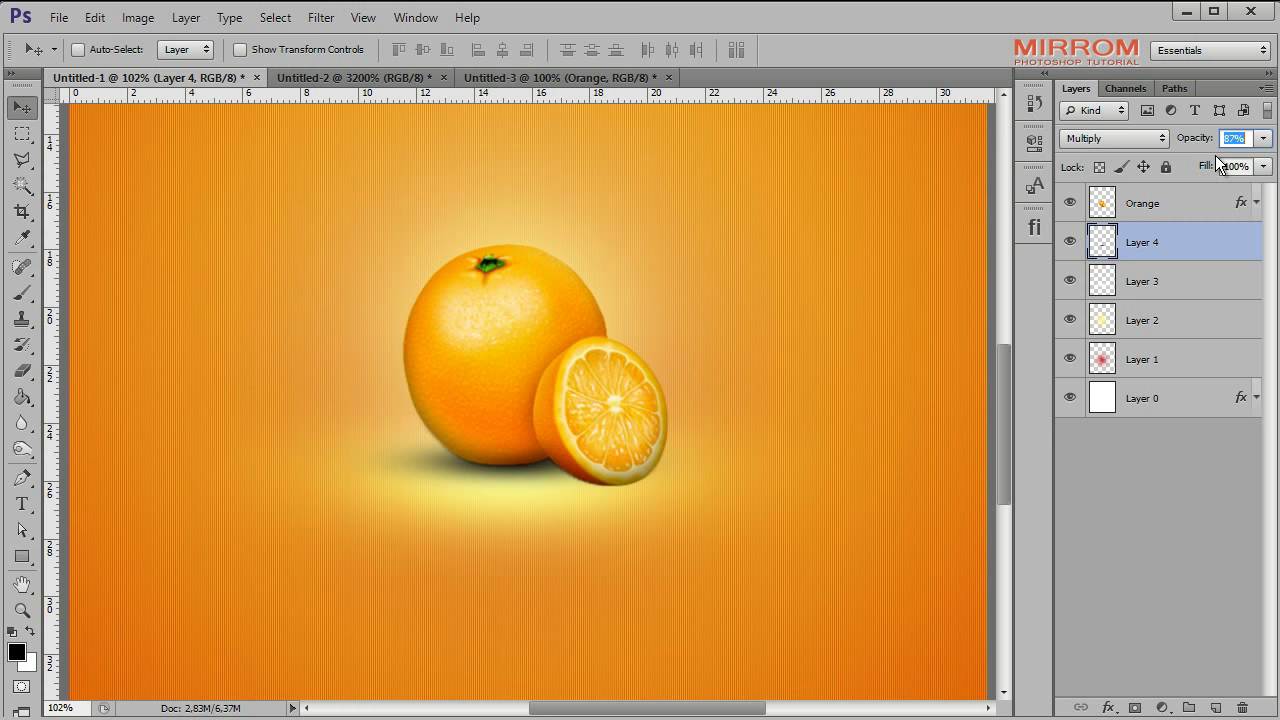
key(Down)
key(Down)
key(Down)
key(Return)
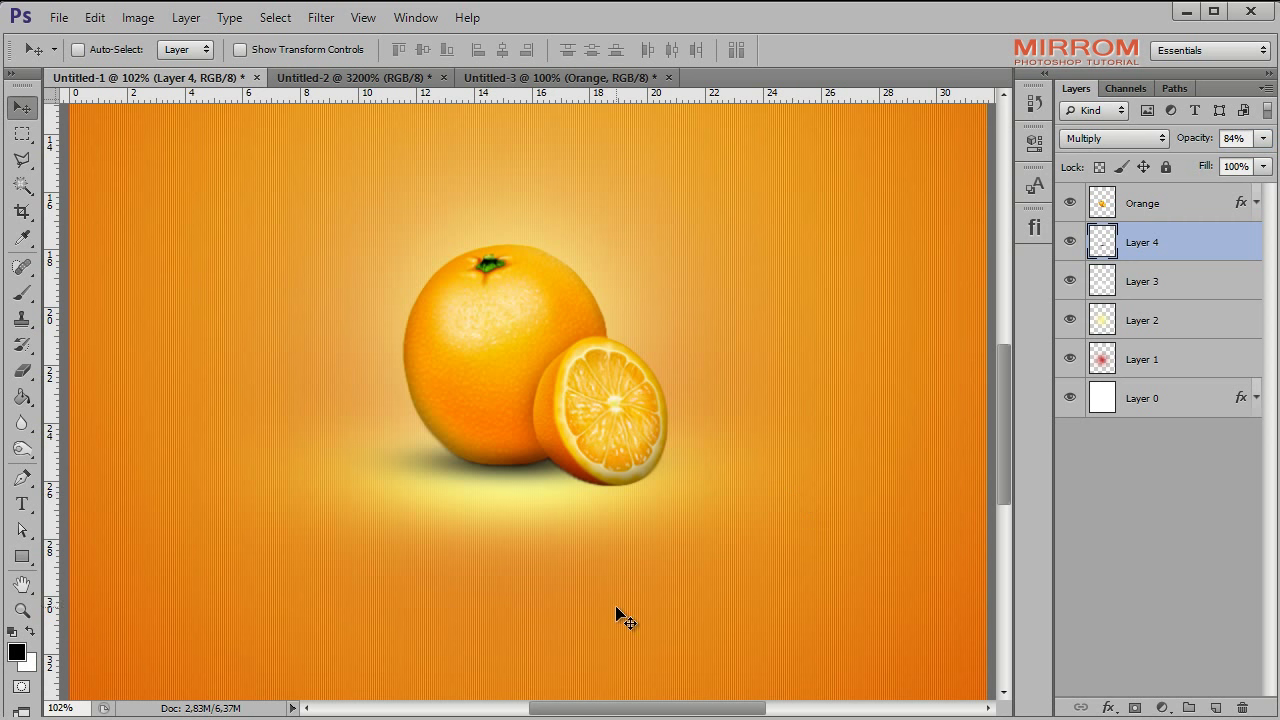
Step: Flatten the shadow slightly with another transform
key(ctrl+t)
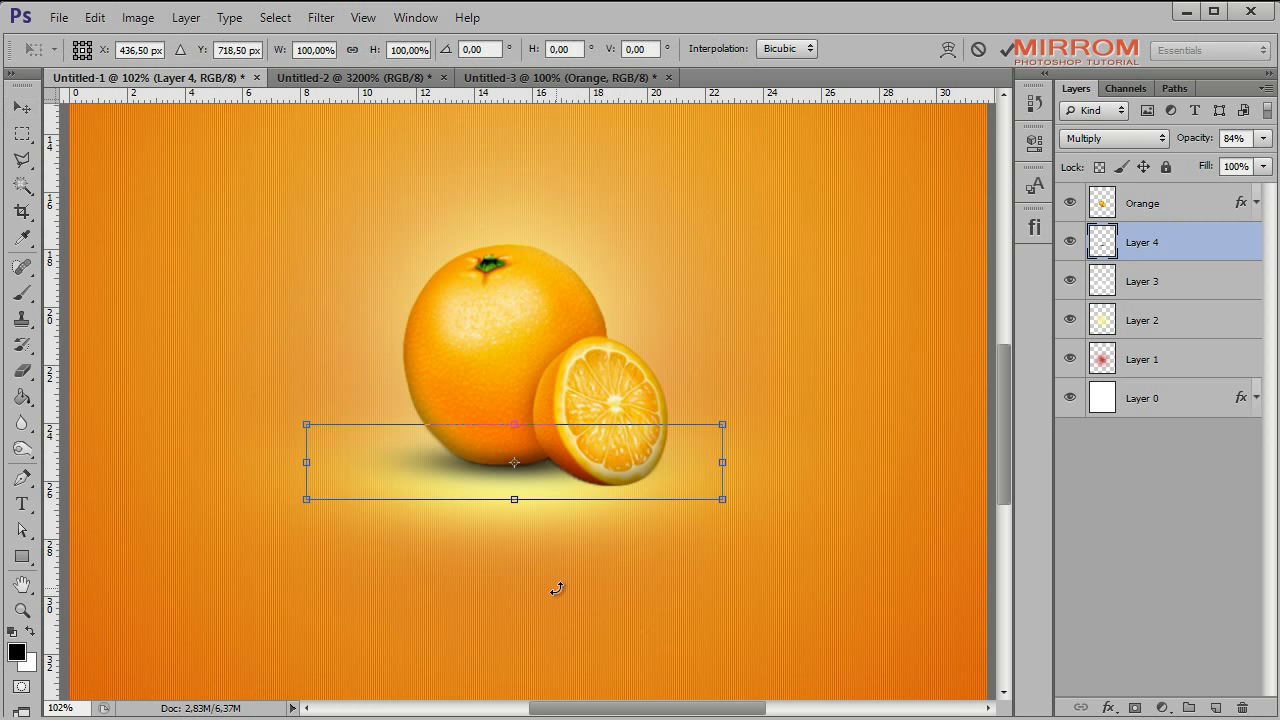
mouse_move(515, 503)
mouse_down()
mouse_move(510, 494)
mouse_move(584, 498)
mouse_up()
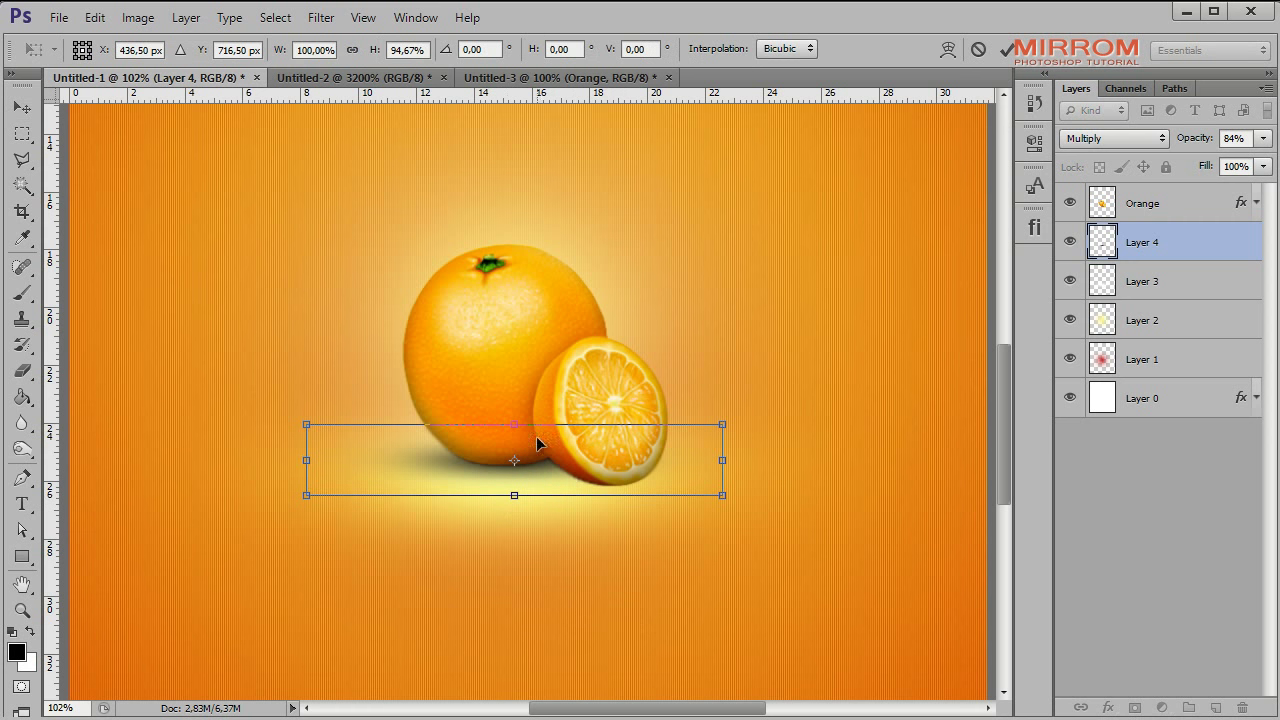
click(1007, 49)
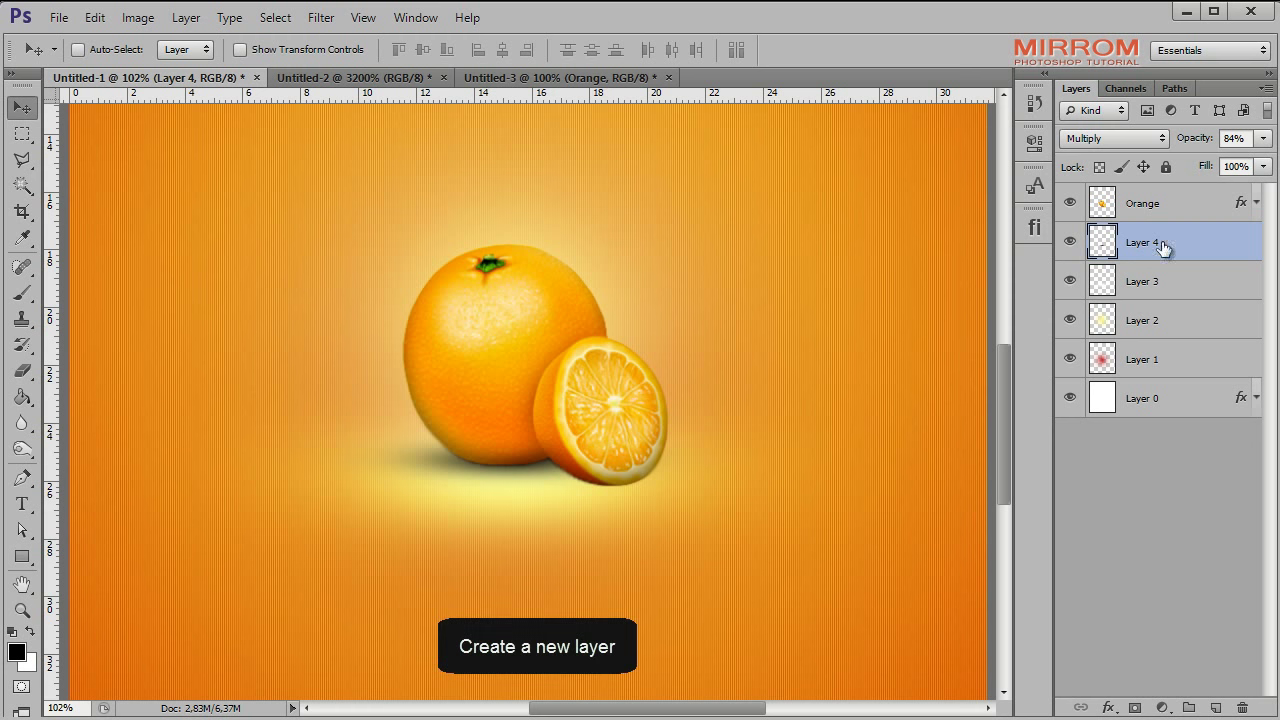
Step: Duplicate the shadow layer, shift it right and down, and make it taller and narrower
key(ctrl+j)
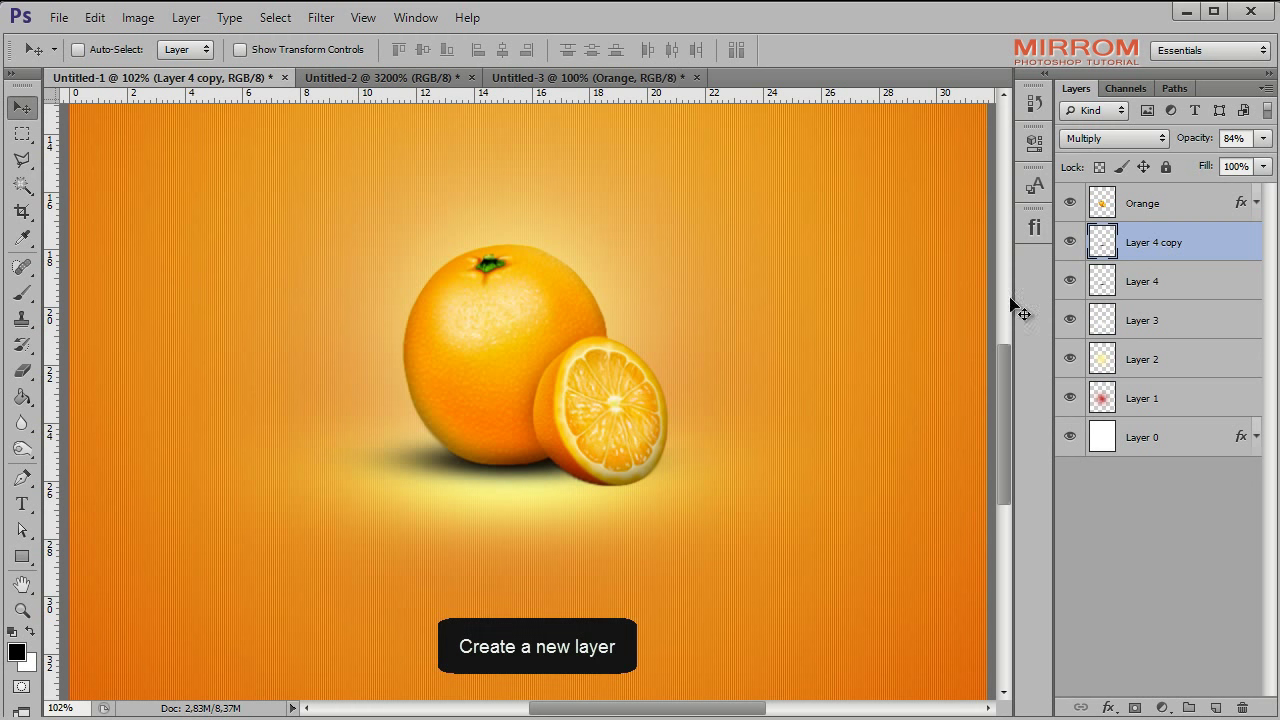
mouse_move(527, 471)
mouse_down()
mouse_move(606, 493)
mouse_move(600, 525)
mouse_up()
key(ctrl+t)
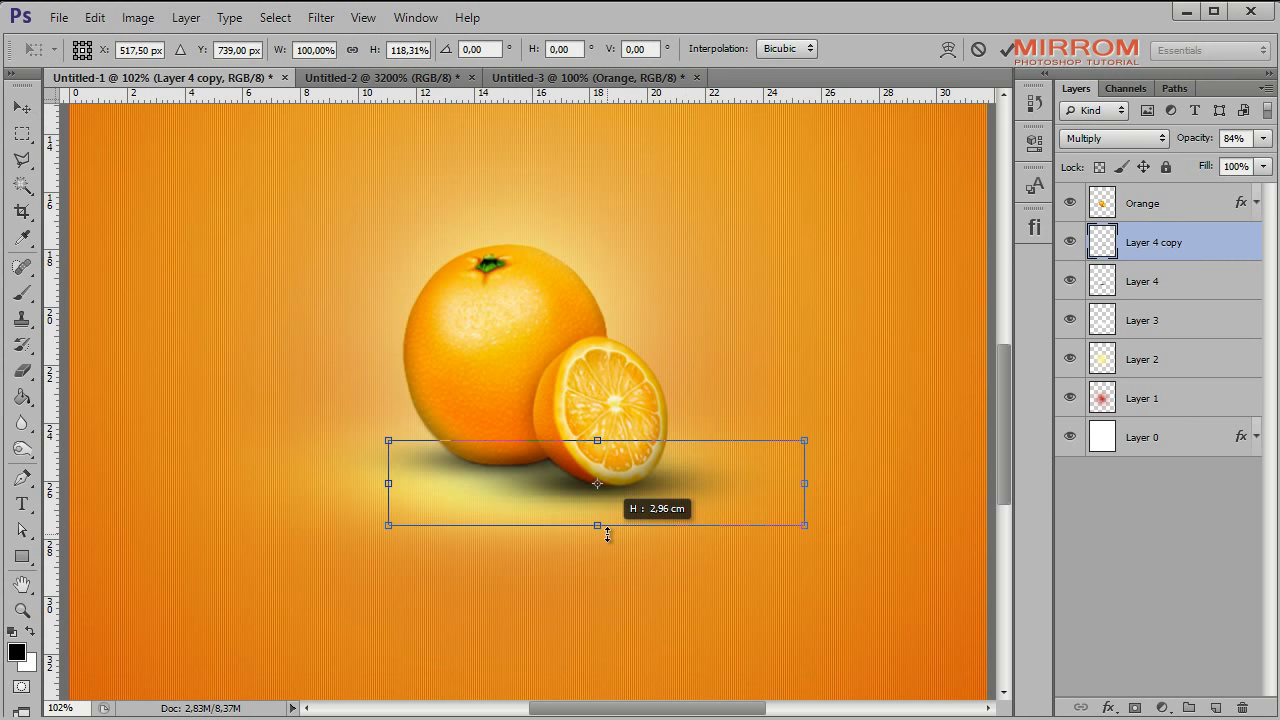
drag(597, 440, 603, 424)
drag(388, 476, 404, 484)
drag(805, 475, 786, 471)
drag(402, 475, 416, 475)
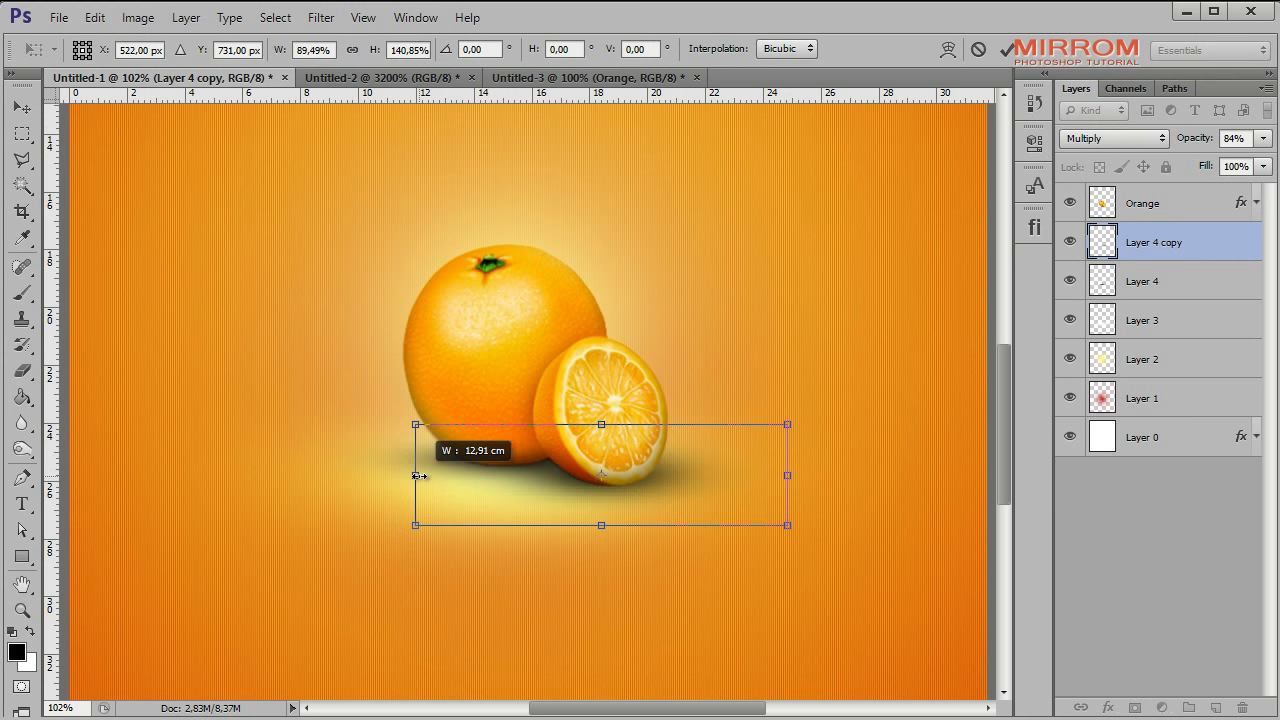
text(81)
key(Return)
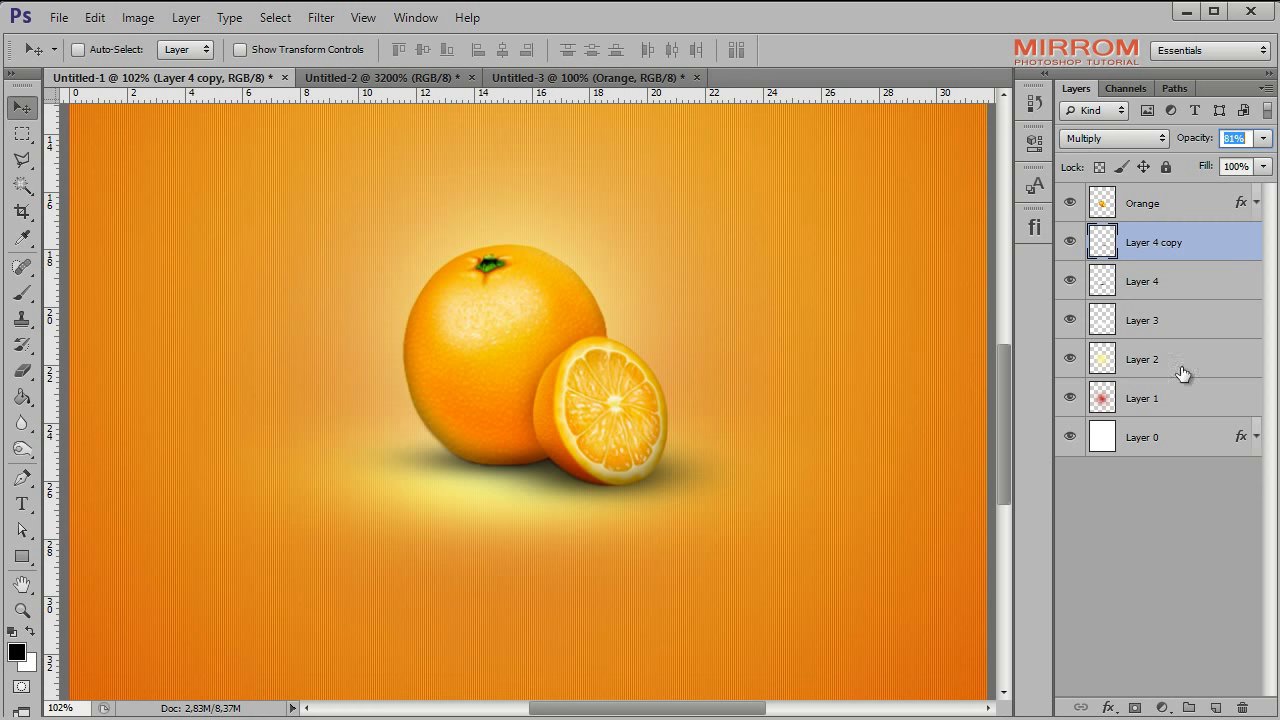
Step: Set the shadow copy to 81% opacity and flatten it from the top
key(Return)
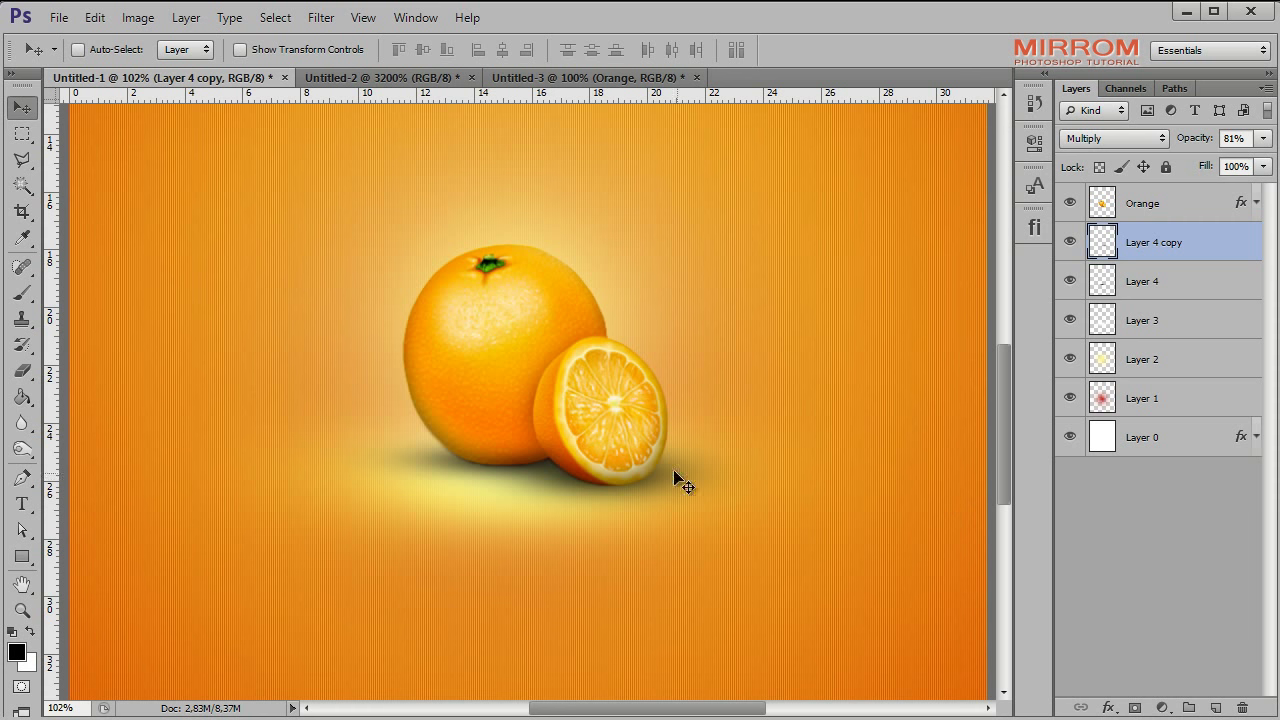
key(ctrl+t)
drag(608, 424, 614, 432)
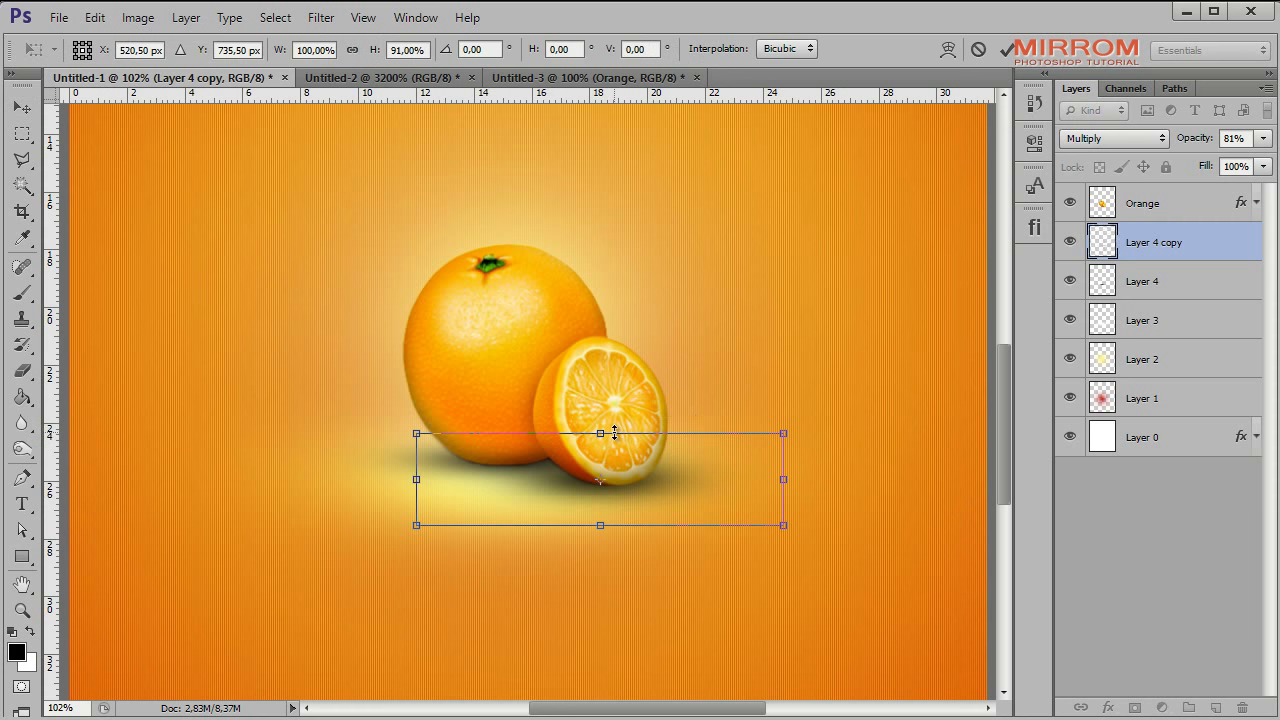
click(1006, 49)
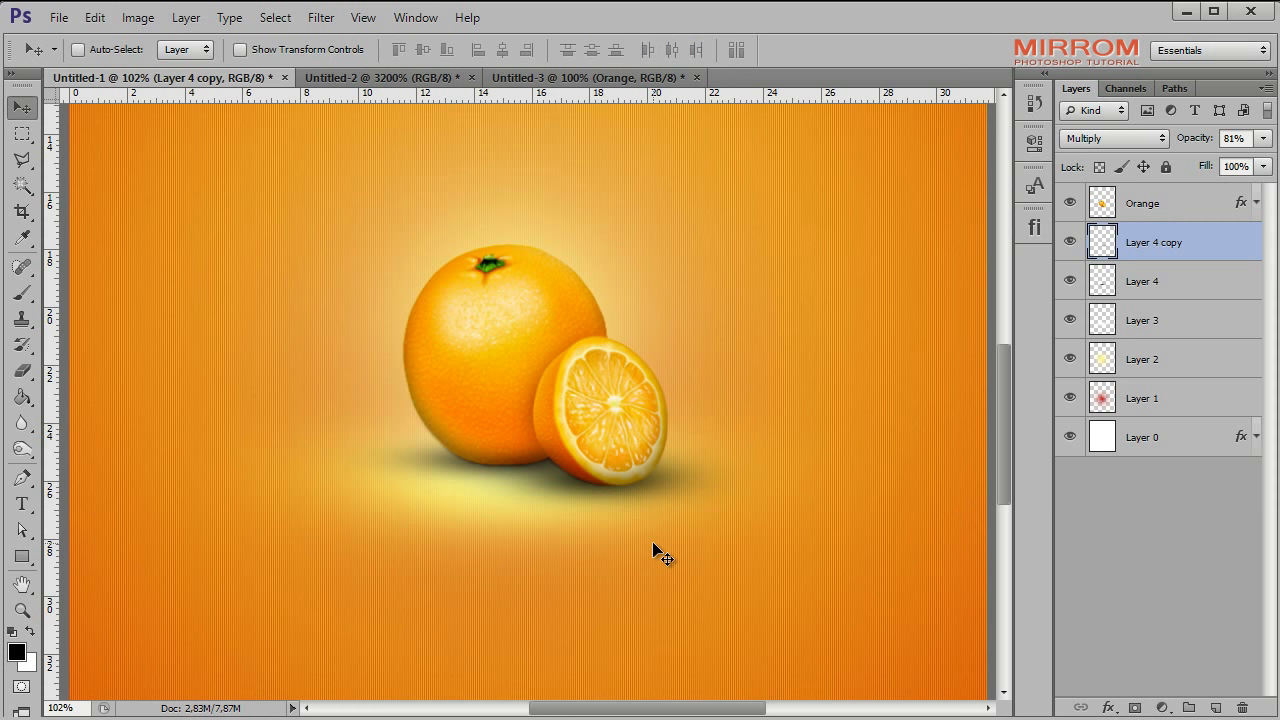
Step: Select the Orange layer and zoom out to see the whole poster
click(1196, 200)
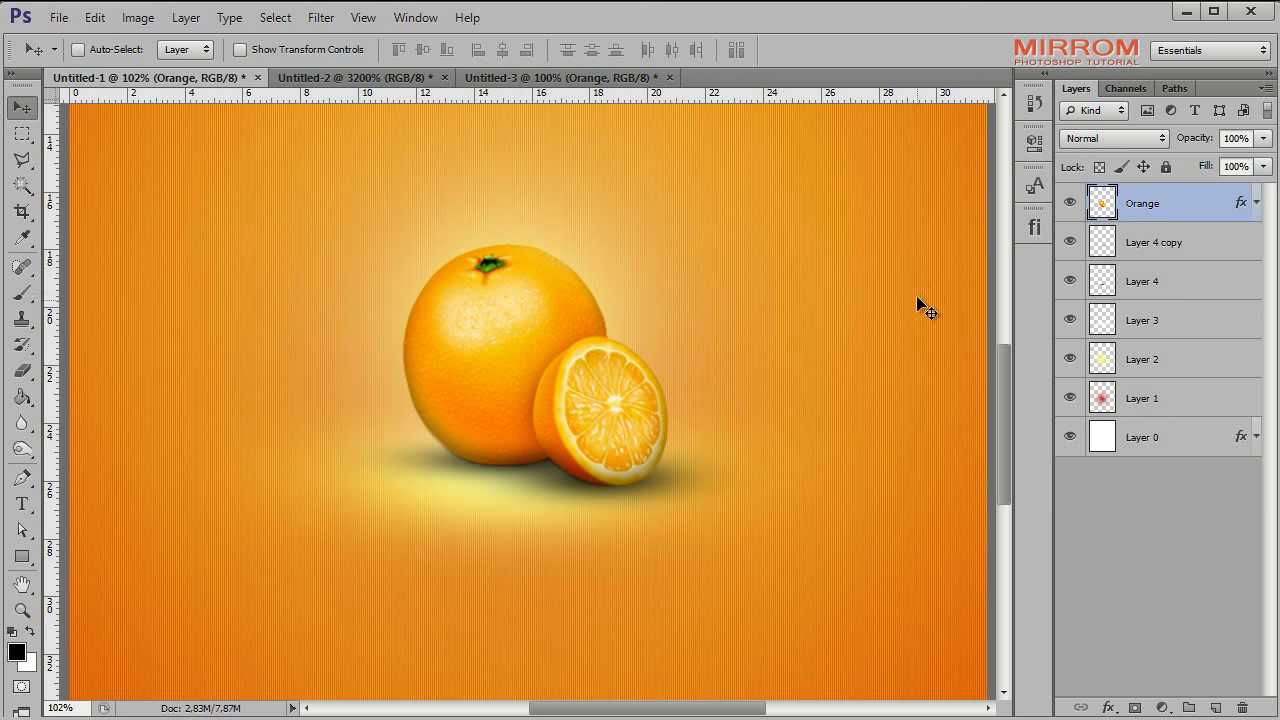
click(22, 609)
click(600, 49)
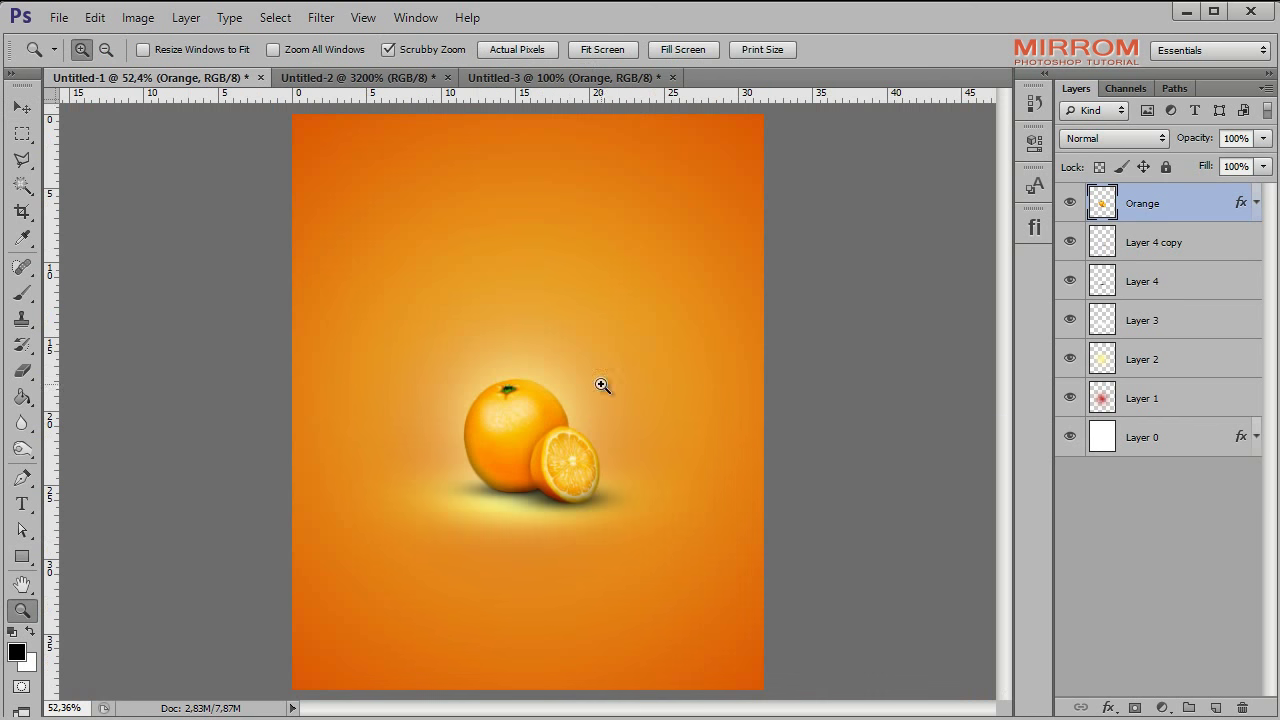
key(v)
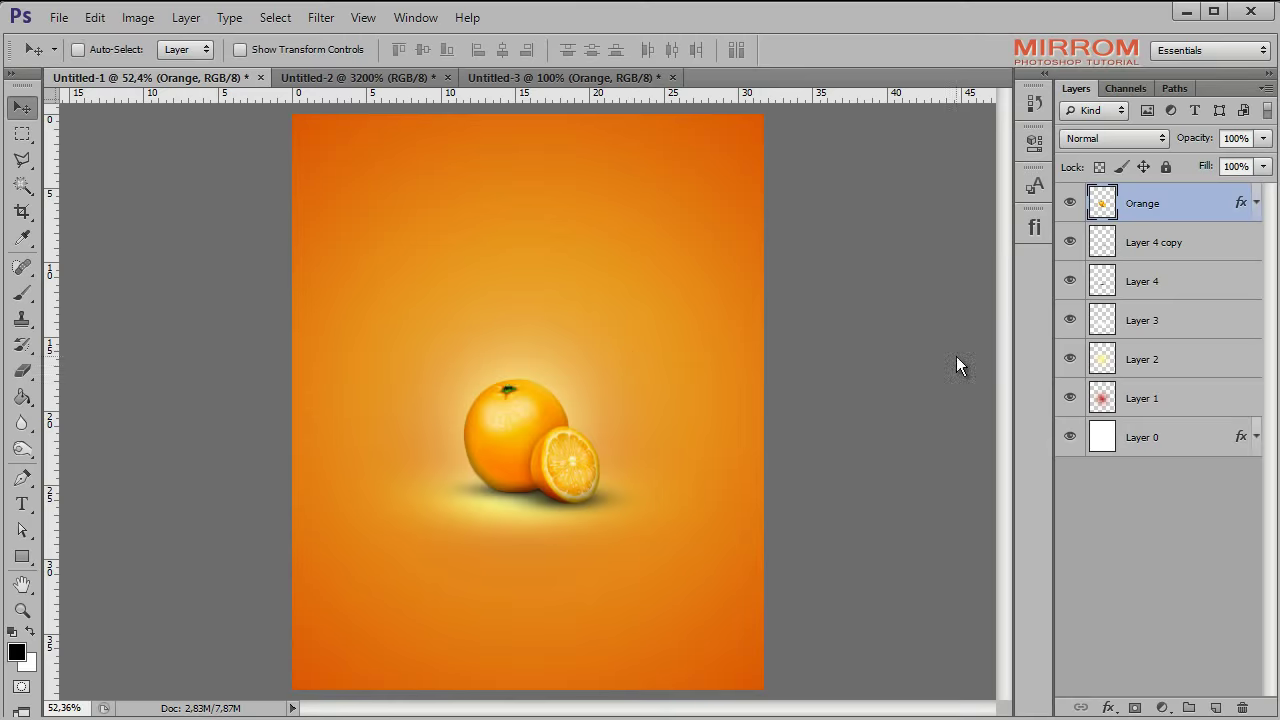
Step: Group Orange through Layer 1 into Group 1 and nudge it slightly upward
shift+click(1170, 398)
key(ctrl+g)
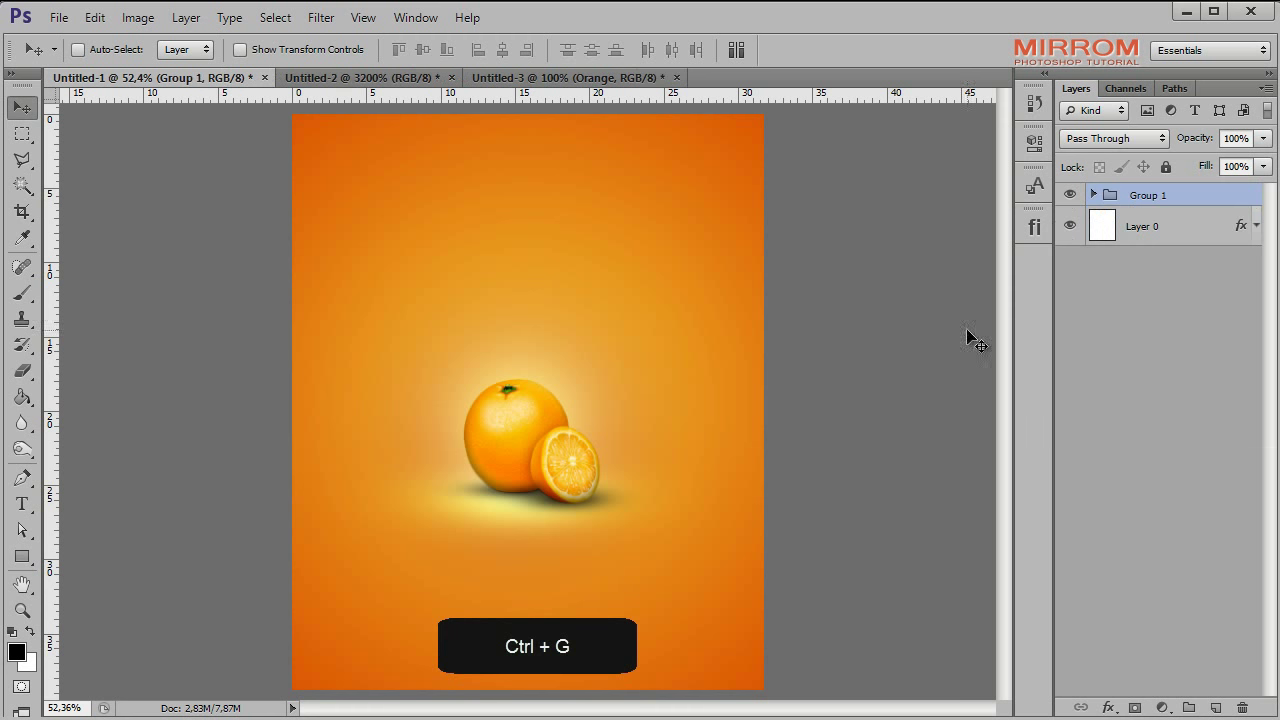
key(Up)
key(Up)
key(Up)
key(Up)
key(Up)
key(Up)
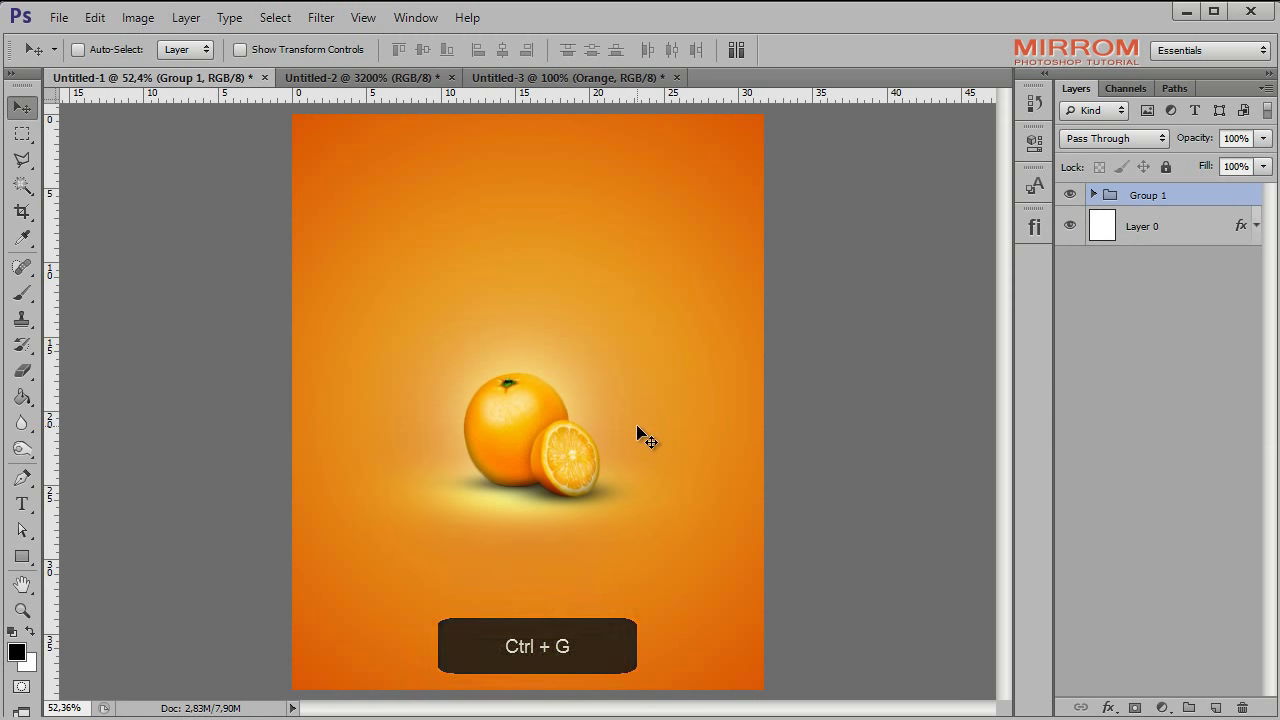
key(Up)
key(Up)
key(Up)
key(Up)
key(Right)
key(Up)
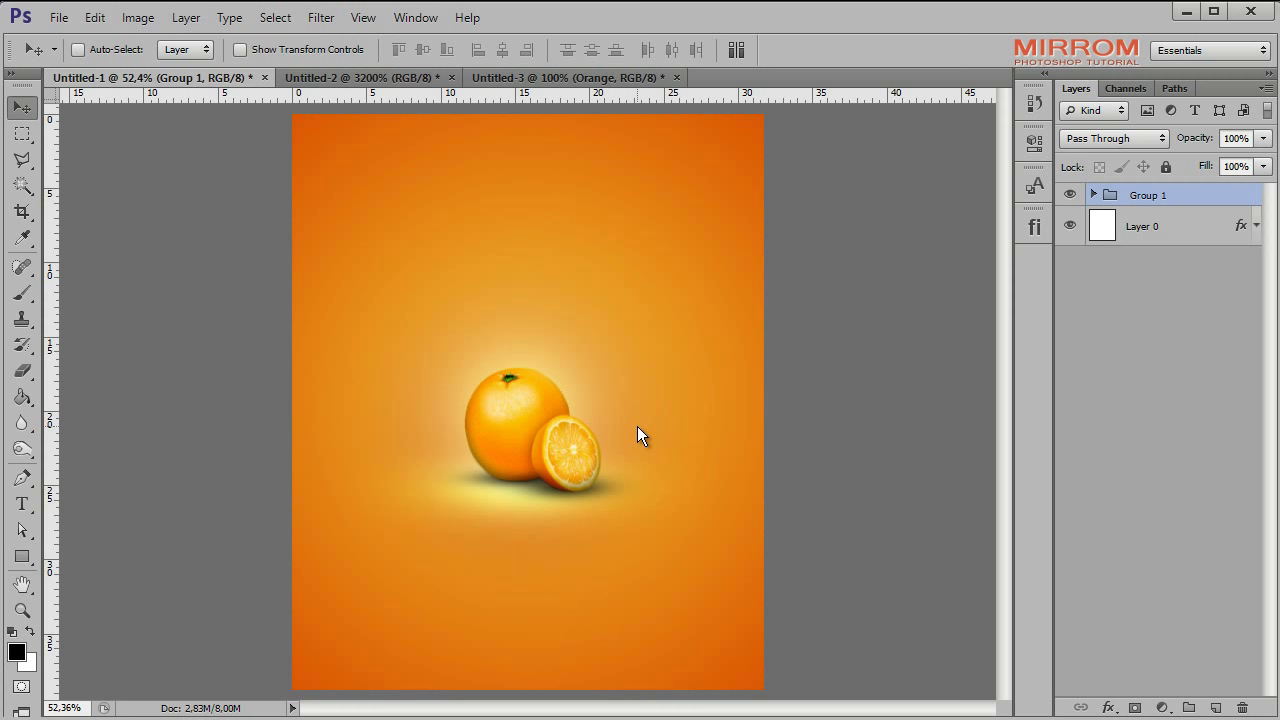
key(Left)
Step: Set the type to Arial Rounded MT Bold at 52 pt in the Character panel
click(22, 504)
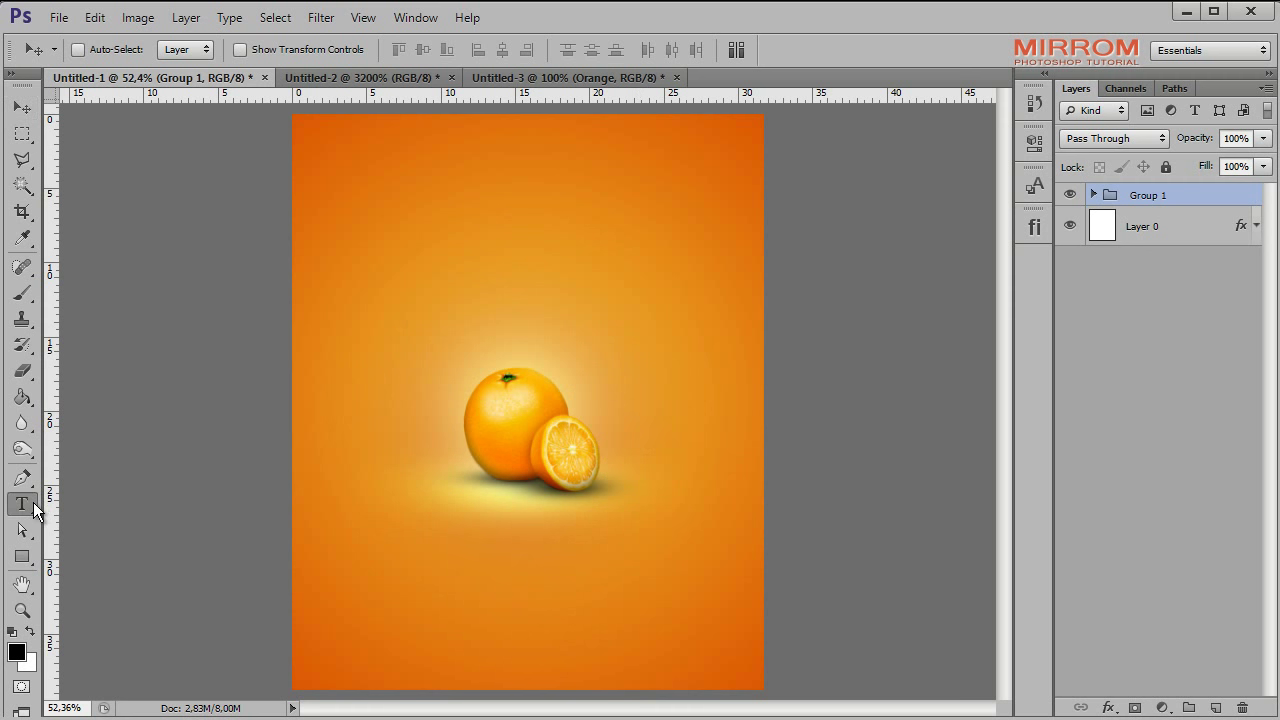
click(727, 58)
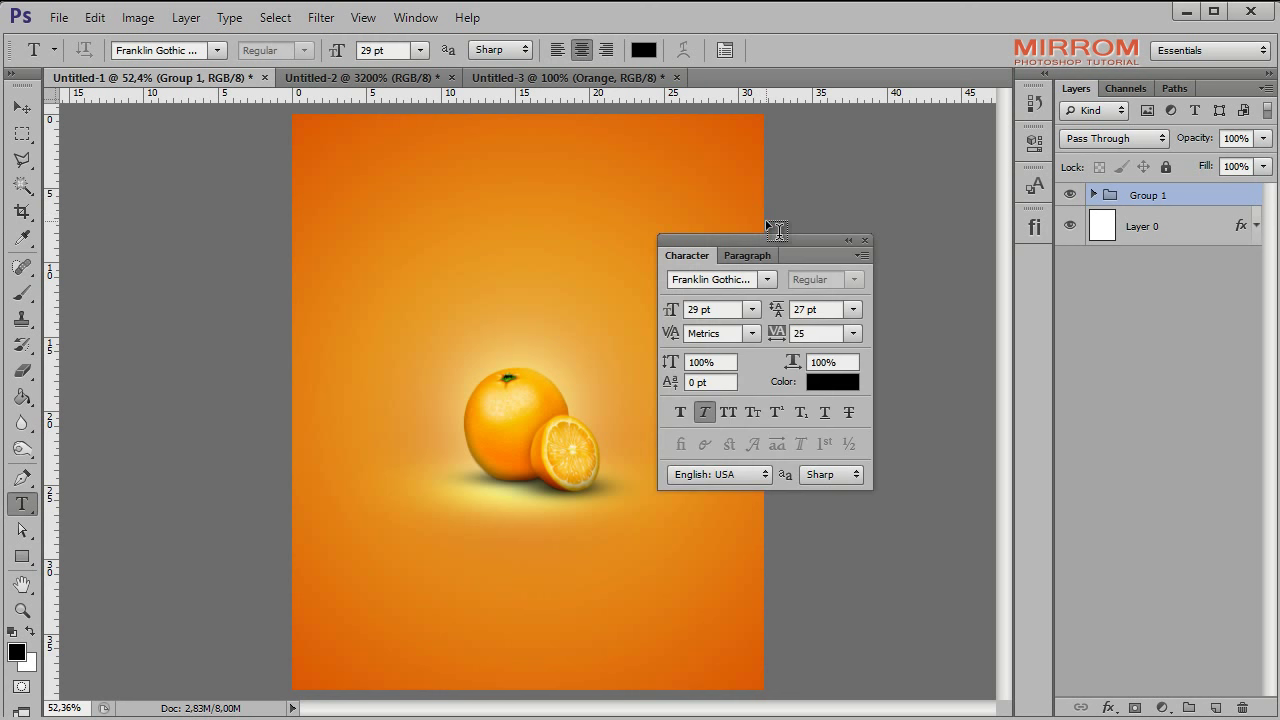
drag(765, 244, 882, 141)
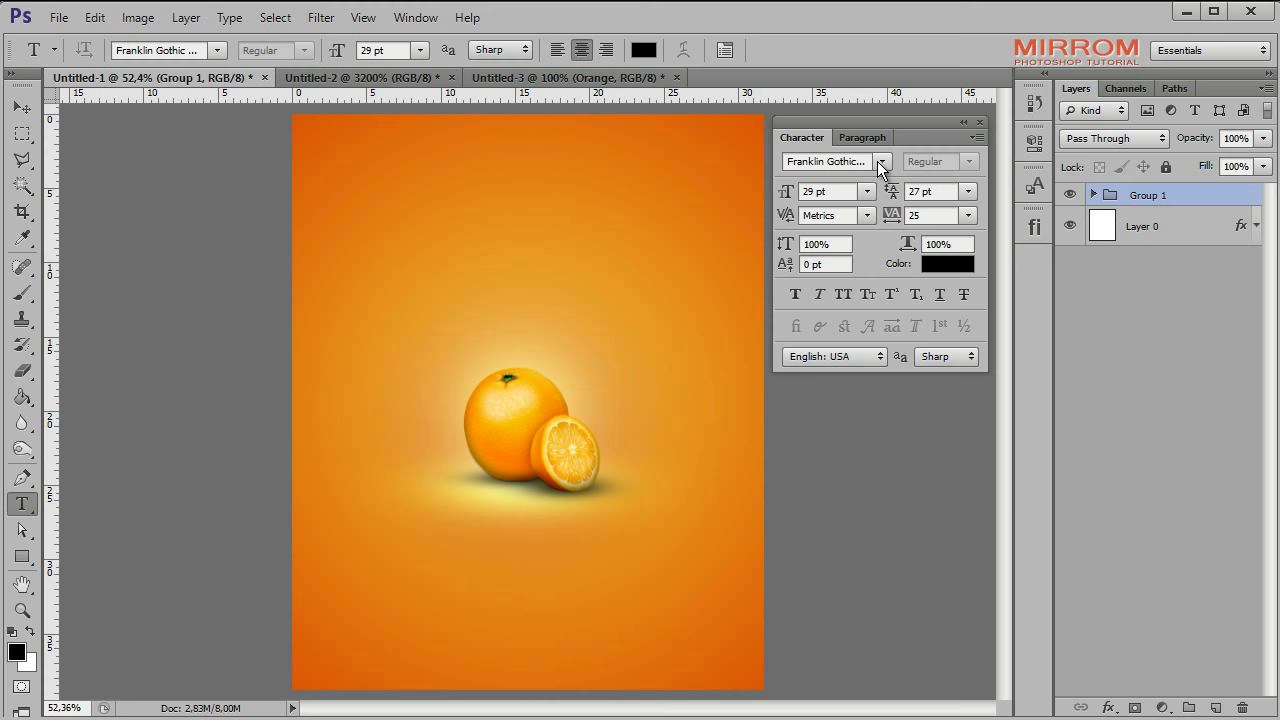
click(828, 161)
text(Arial R)
key(Return)
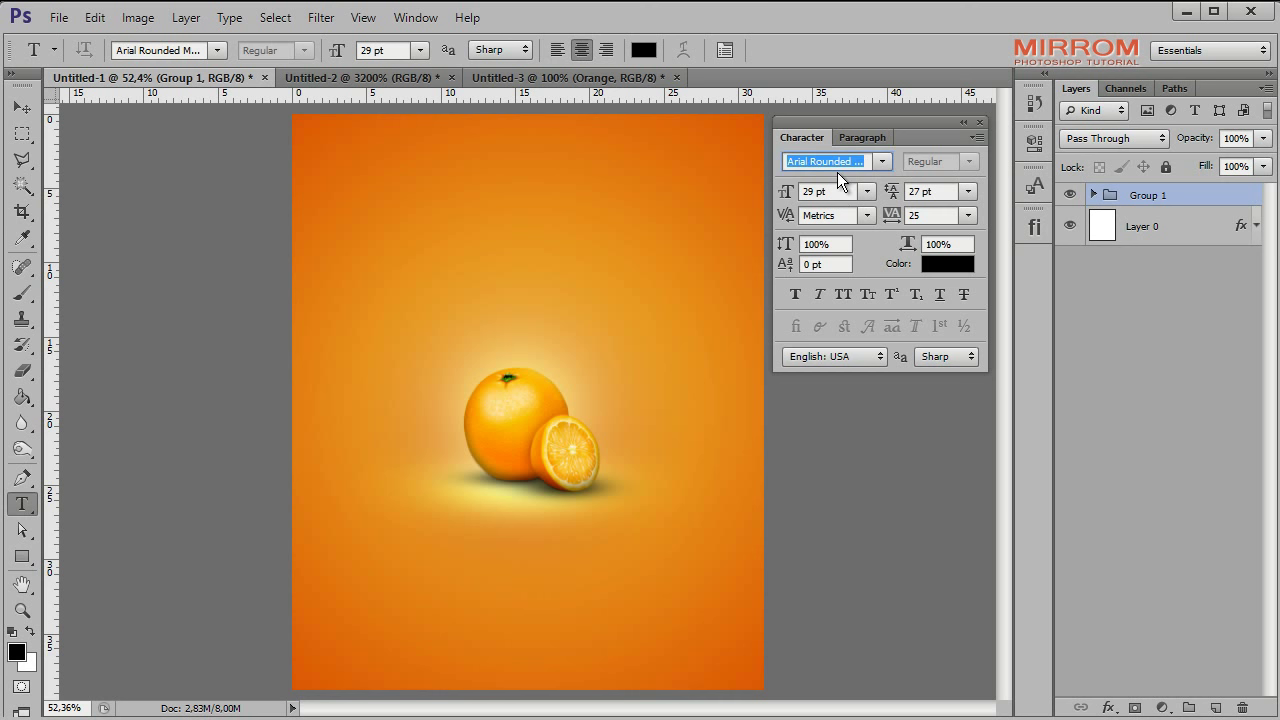
double_click(812, 191)
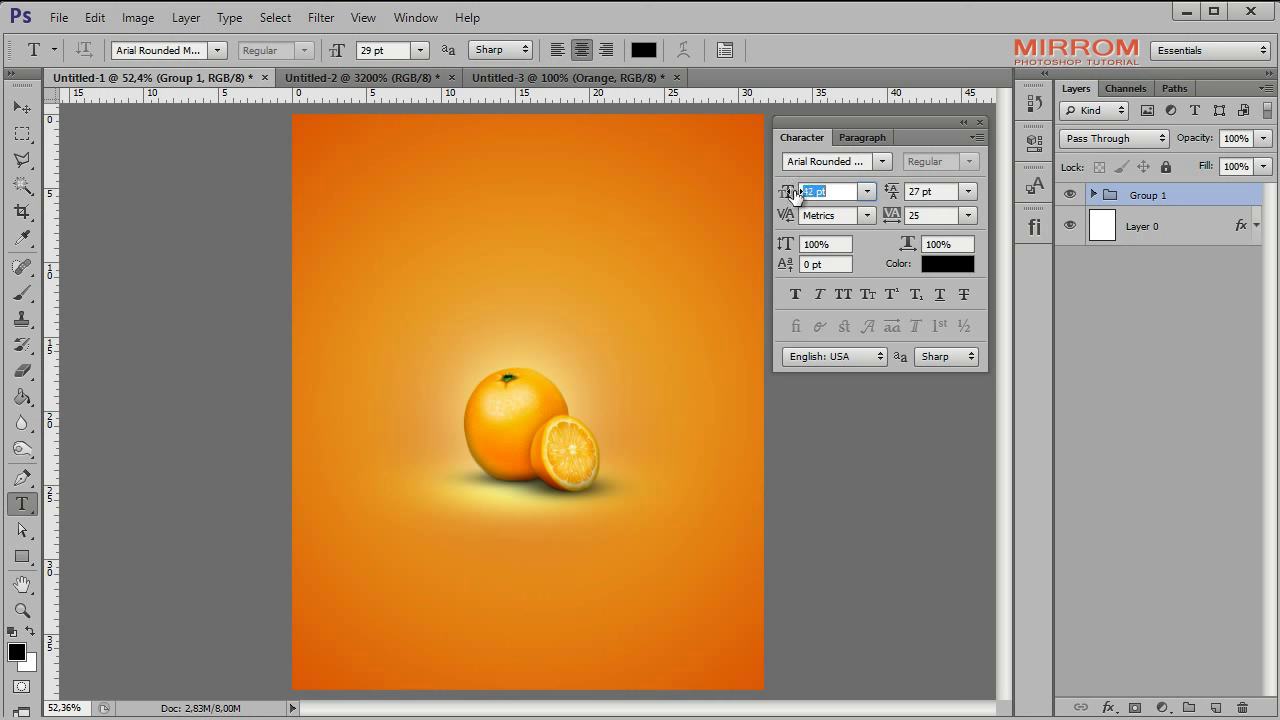
text(52)
key(Return)
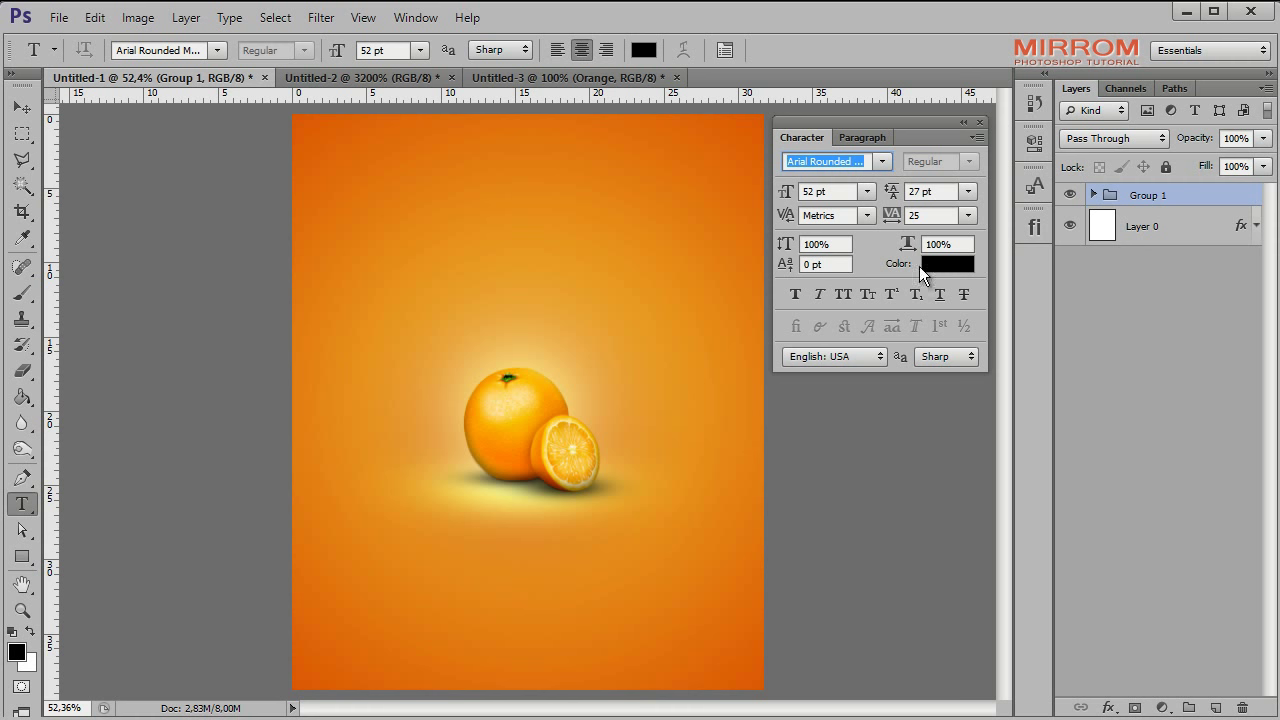
Step: Type the title 'Freshorange' above the orange and move it toward the centre
click(451, 231)
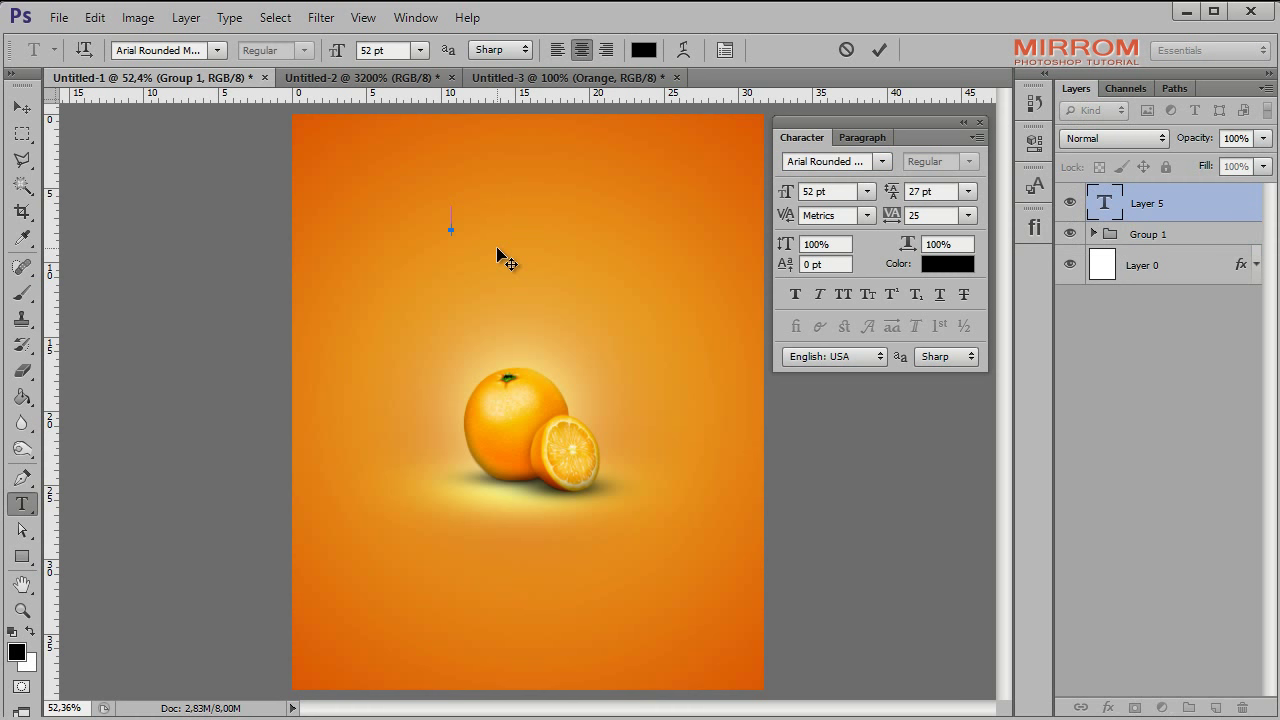
text(Freshora)
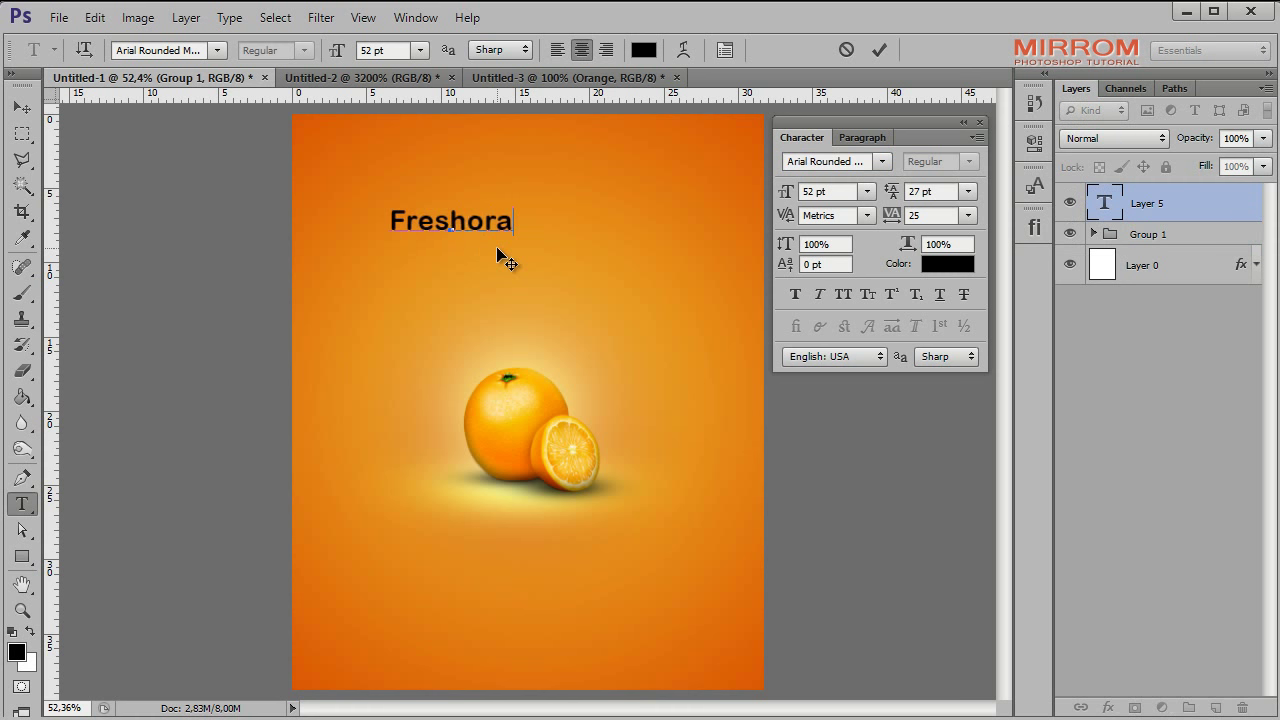
text(nge)
key(ctrl+Return)
key(v)
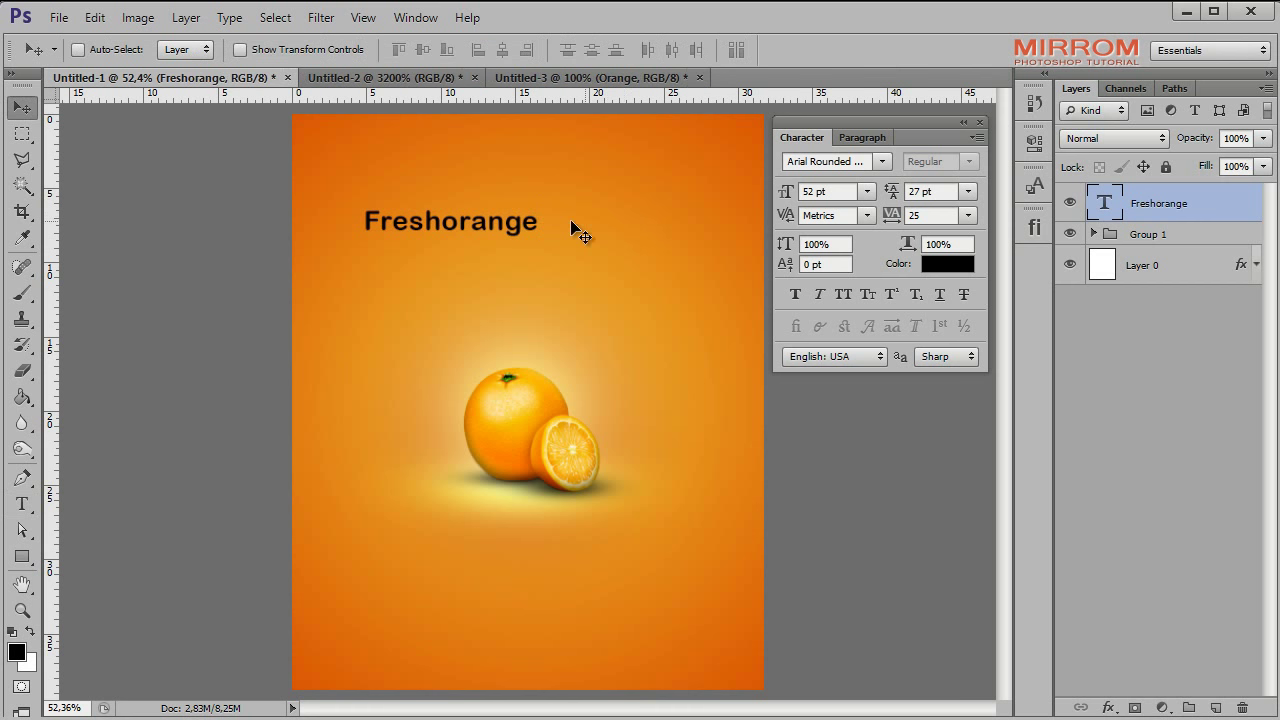
drag(496, 230, 577, 231)
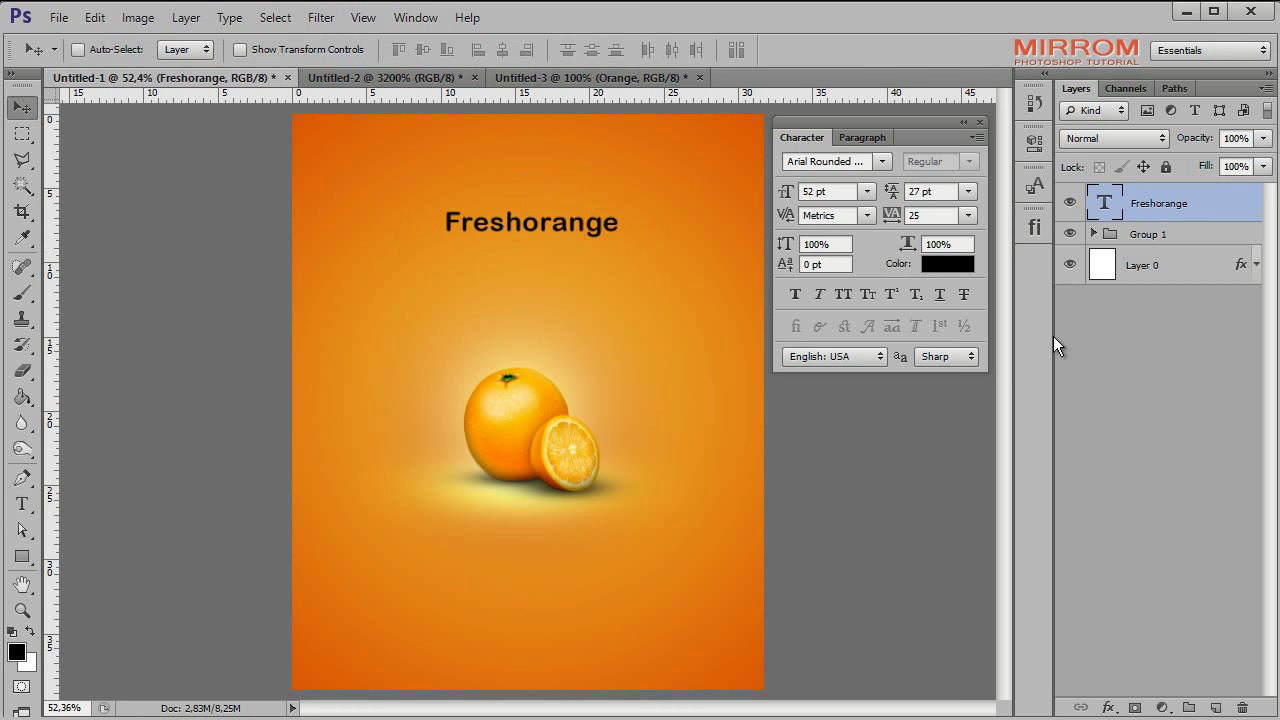
Step: Centre the title horizontally on the poster and nudge it slightly upward
ctrl+click(1145, 268)
click(504, 52)
ctrl+click(1155, 258)
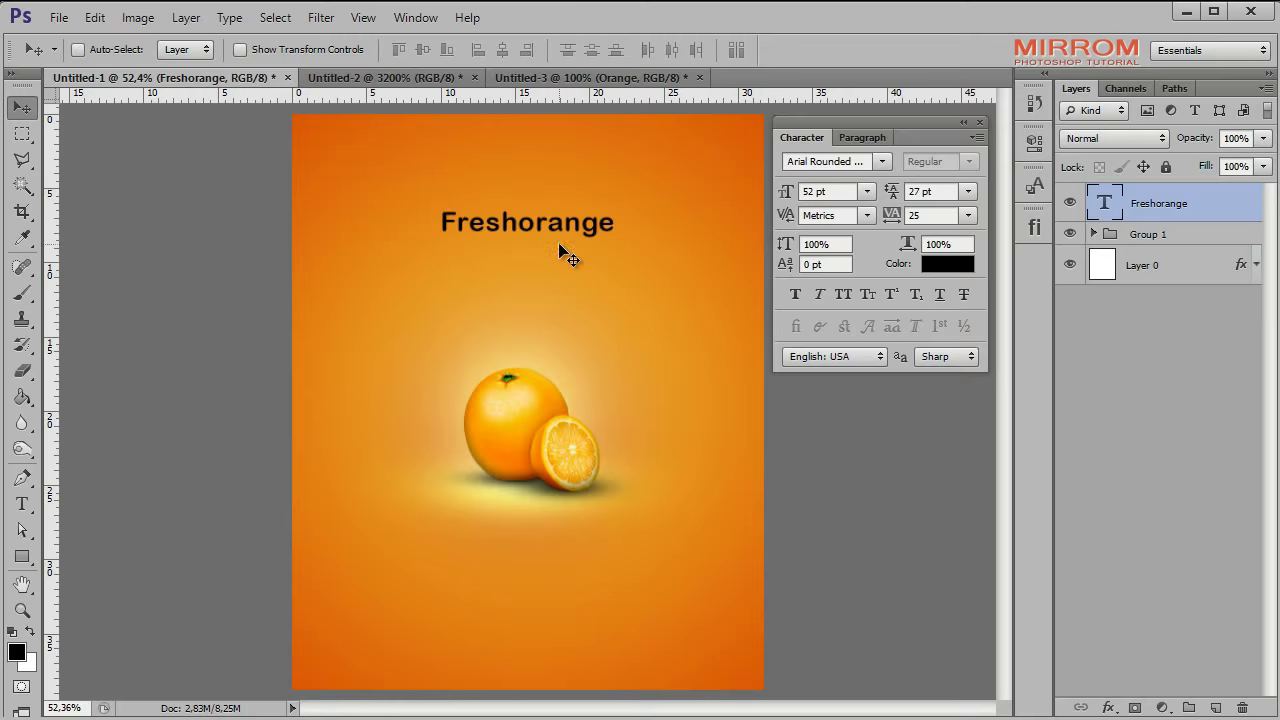
key(shift+Up)
key(shift+Up)
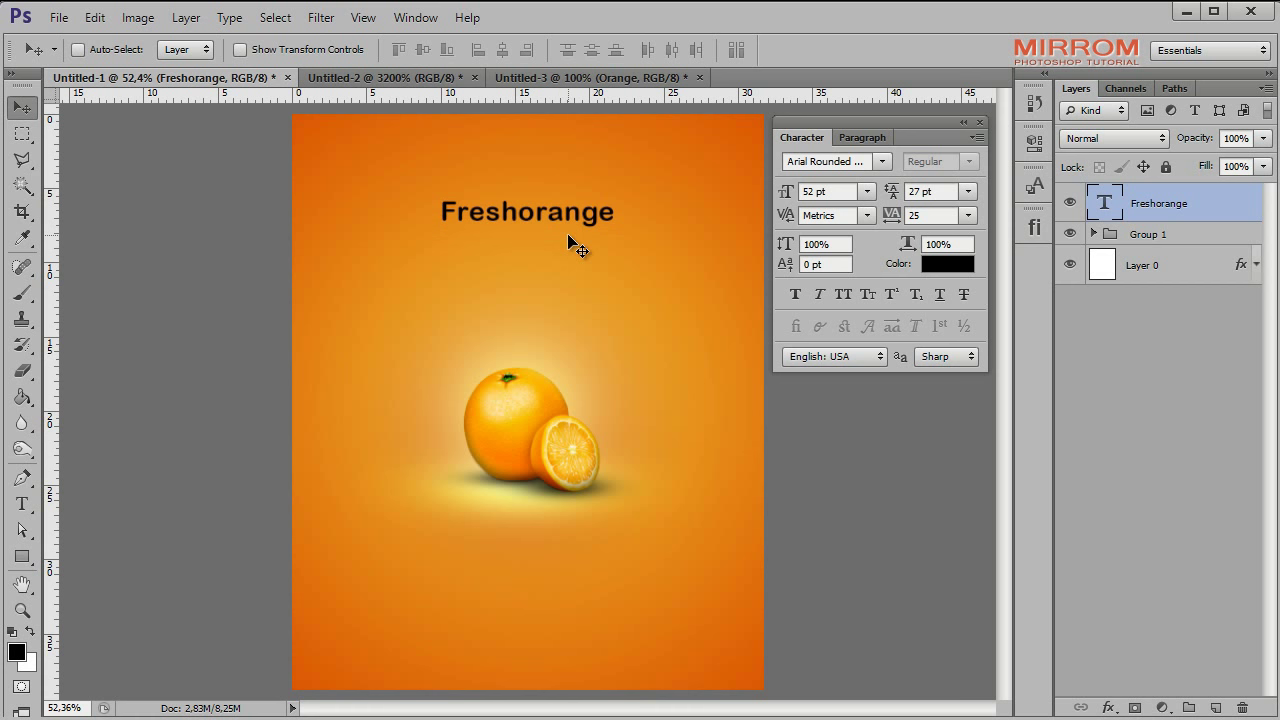
key(shift+Up)
key(shift+Up)
key(shift+Down)
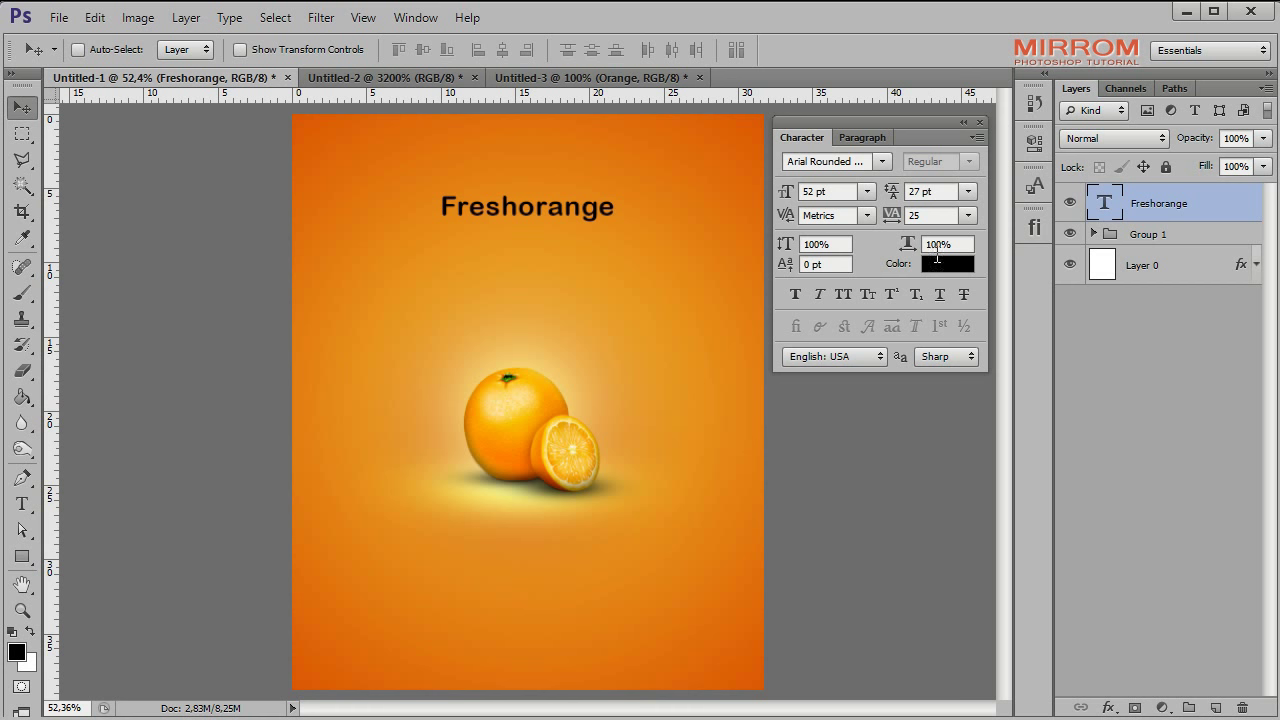
Step: Tighten the title's tracking to -10 and enlarge it to 61 pt
click(968, 216)
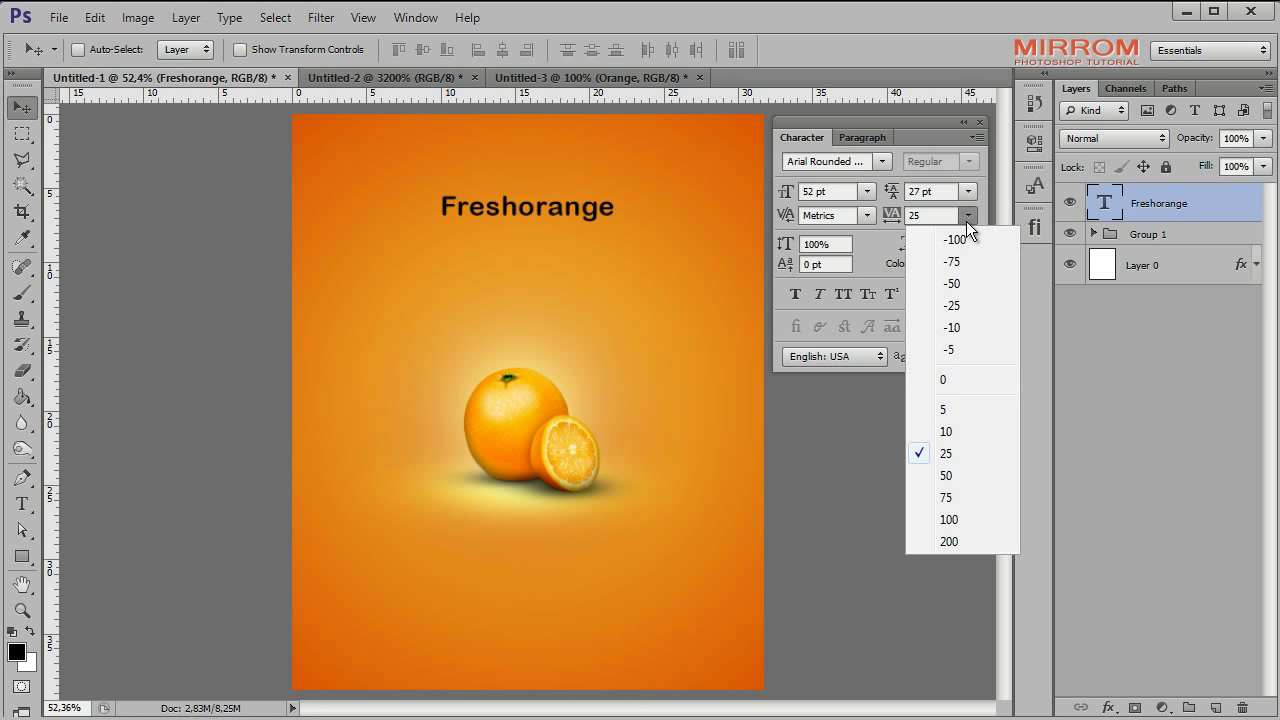
click(955, 328)
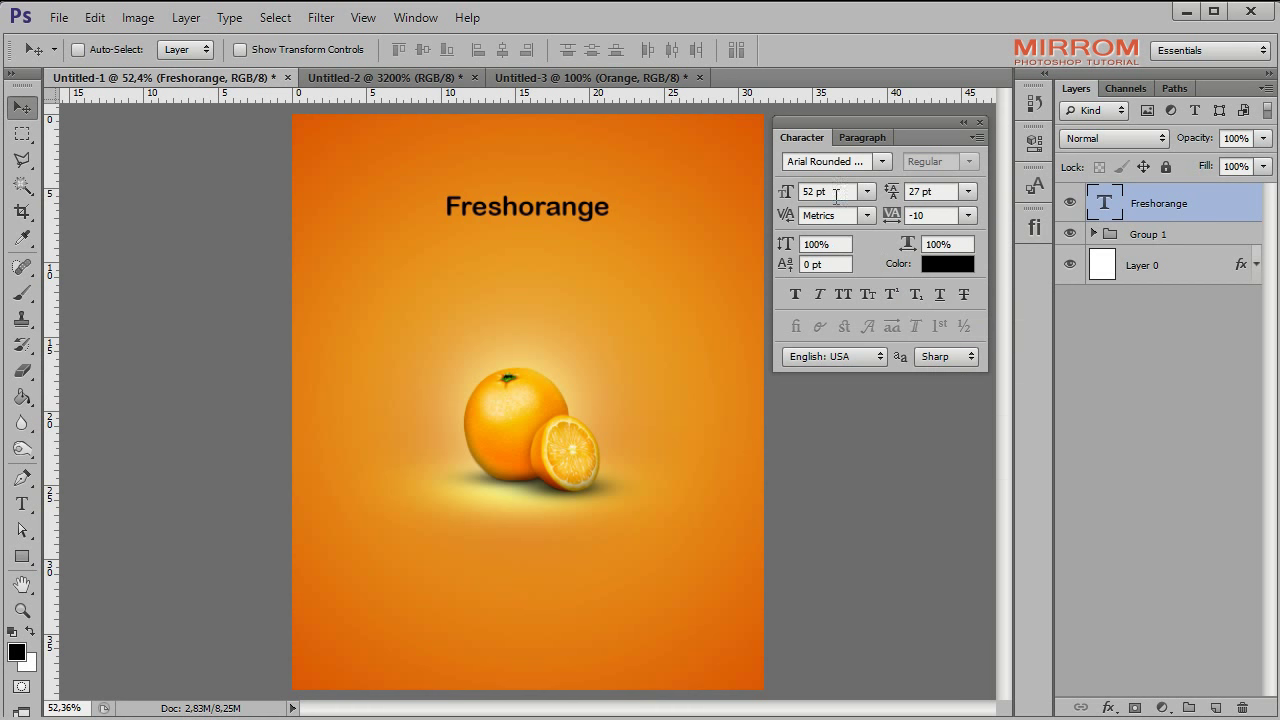
click(820, 191)
key(Up)
key(Up)
key(Up)
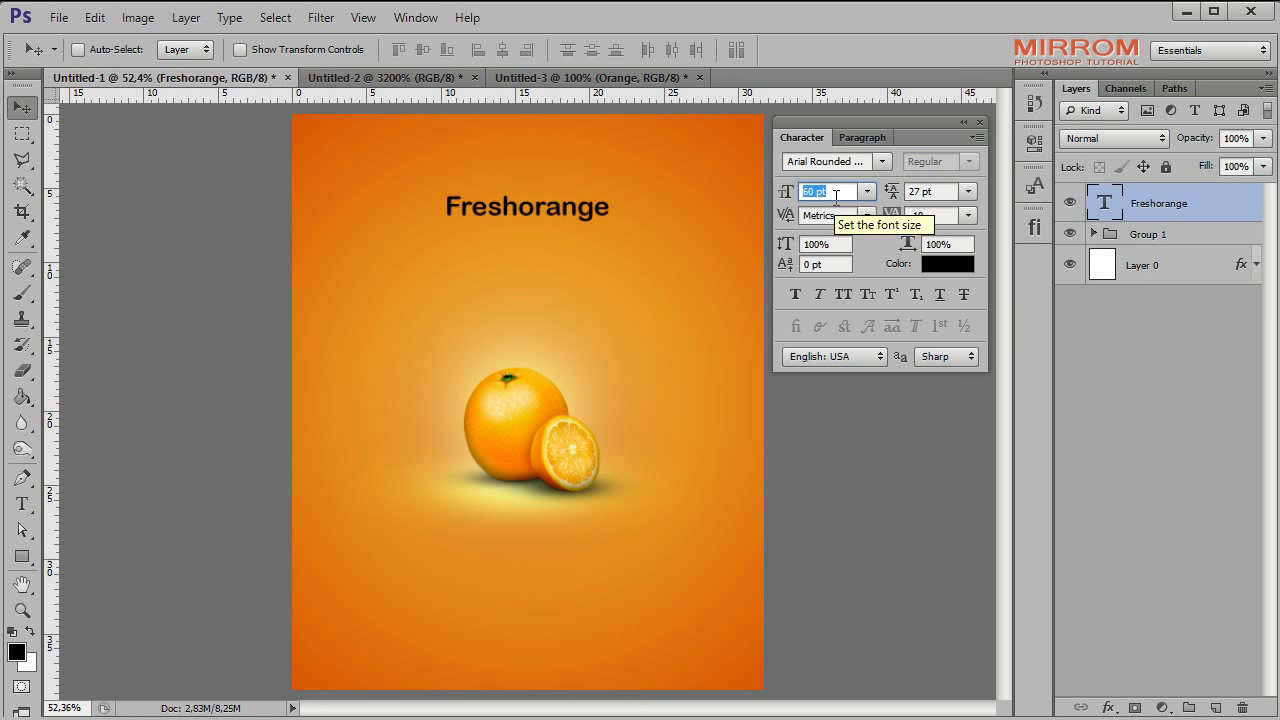
key(Return)
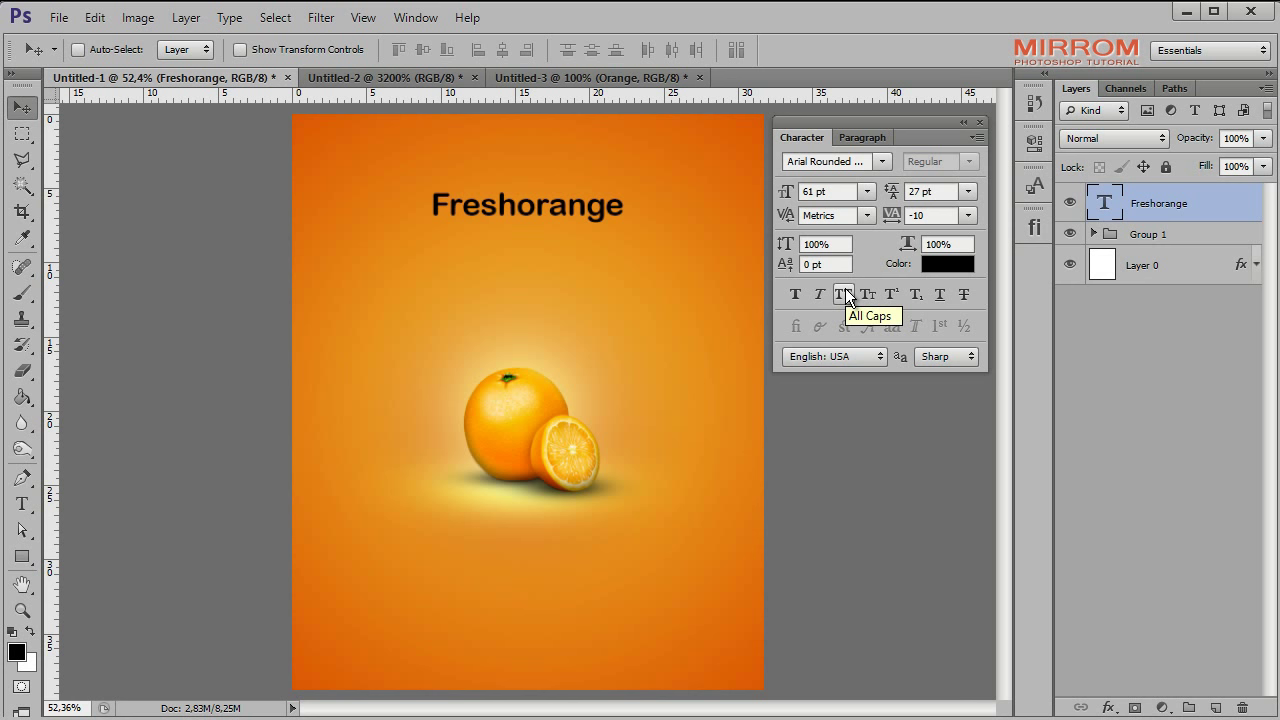
Step: Make the letters 'Fresh' white (ffffff) while 'orange' stays black
double_click(1104, 203)
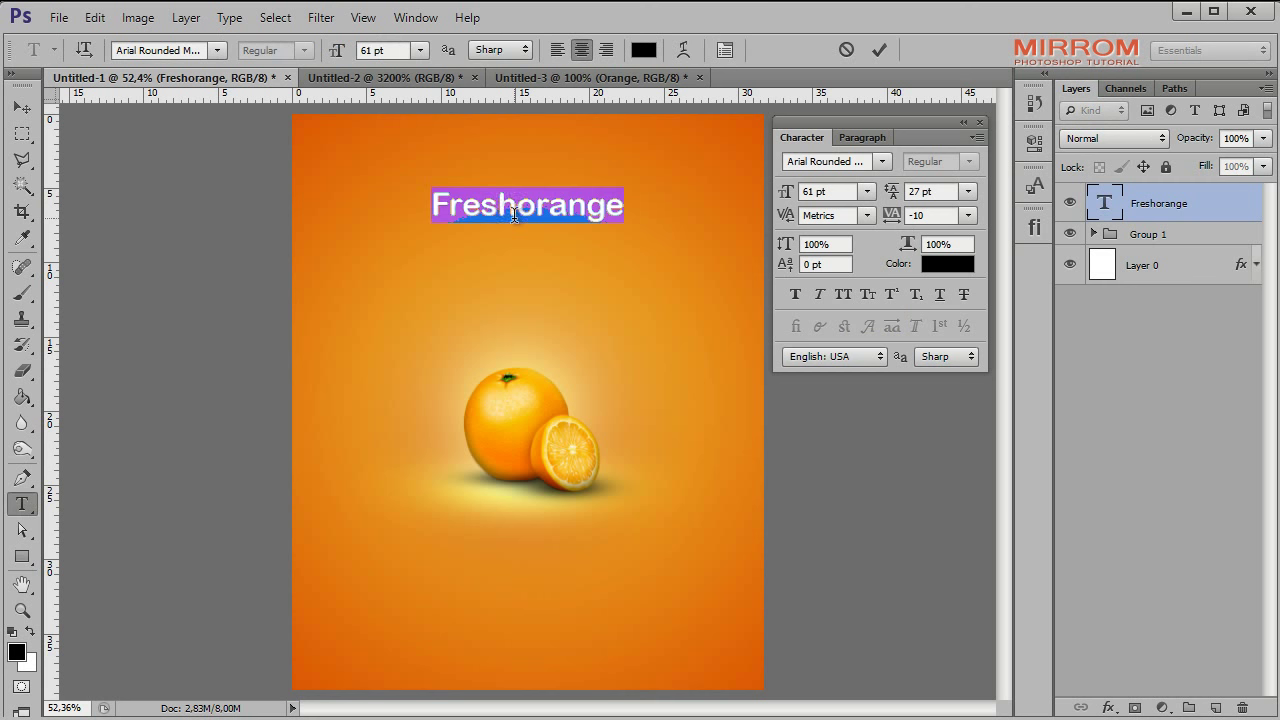
drag(516, 210, 432, 210)
click(947, 264)
drag(654, 306, 576, 219)
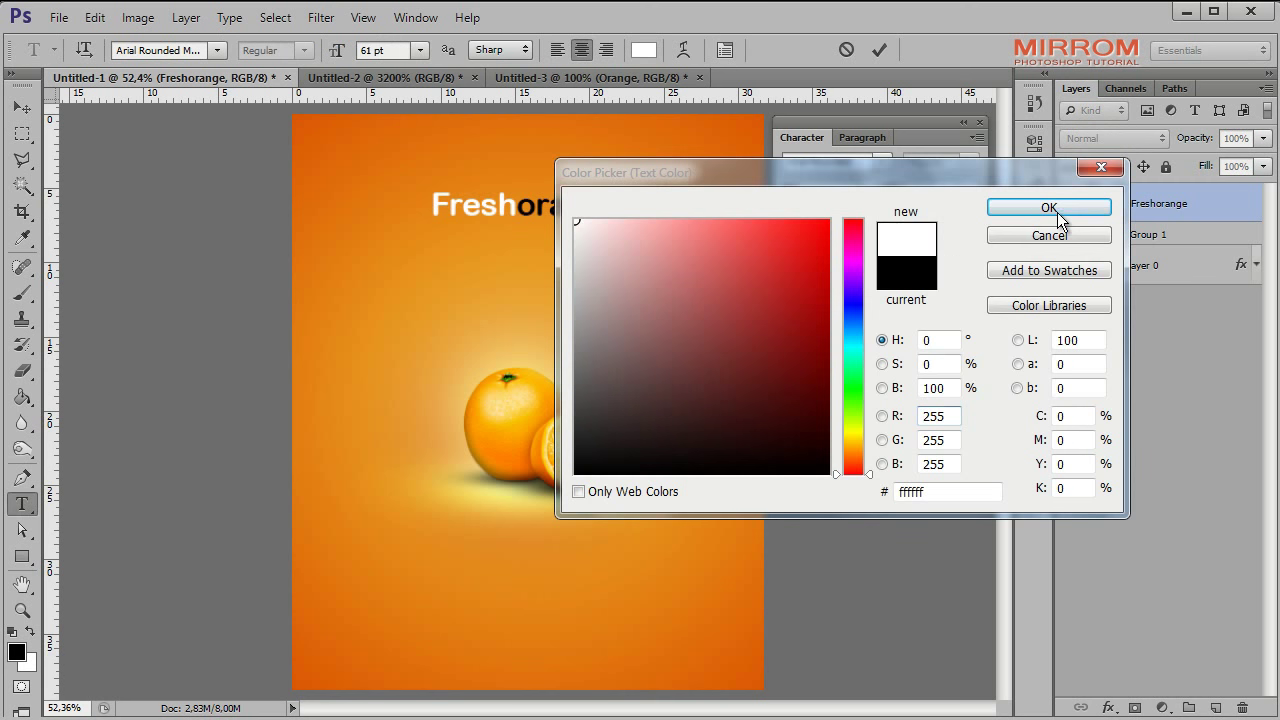
click(1049, 208)
click(880, 50)
Step: Give the title a drop shadow with 5 px distance, 9 px size and about 20% opacity
key(v)
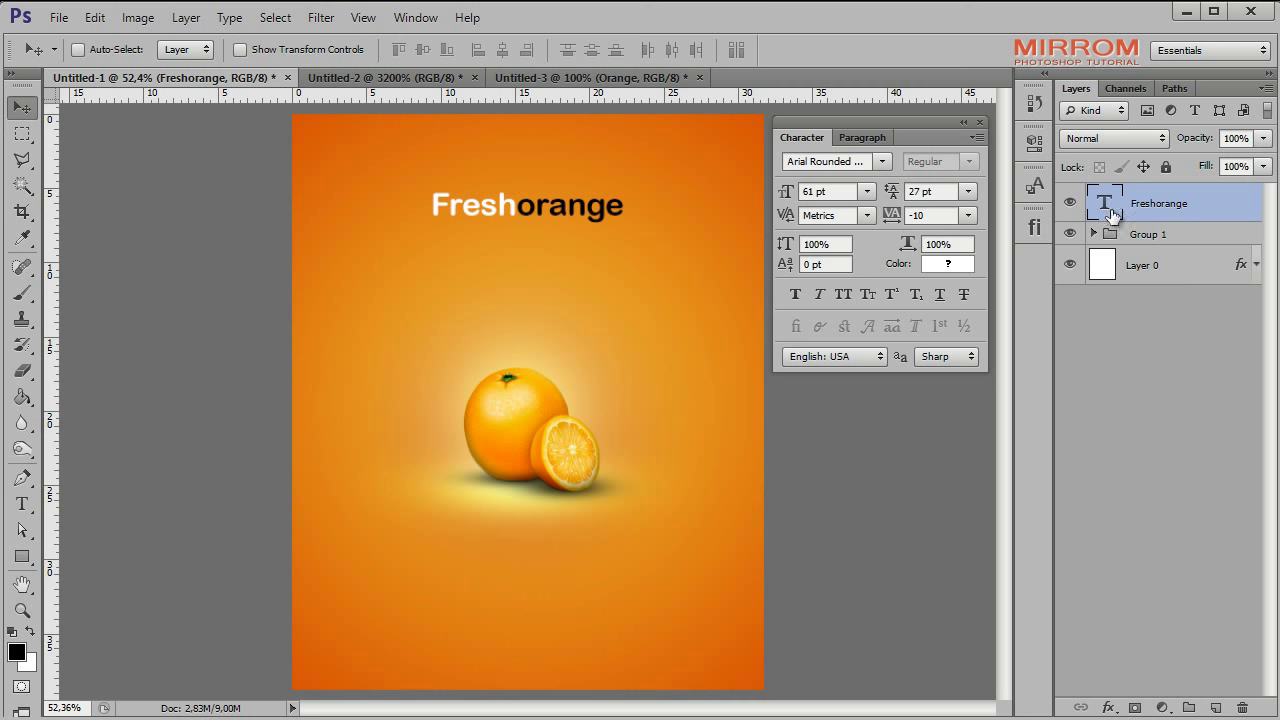
double_click(1237, 205)
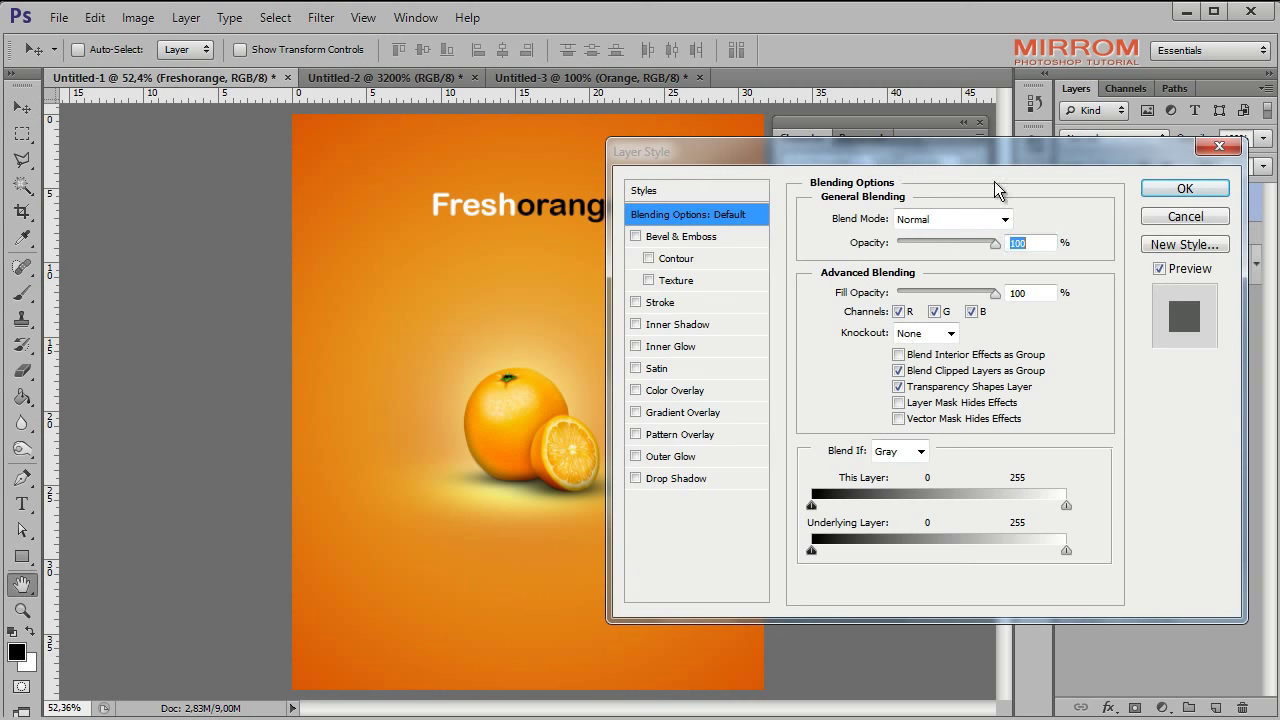
click(709, 477)
click(983, 274)
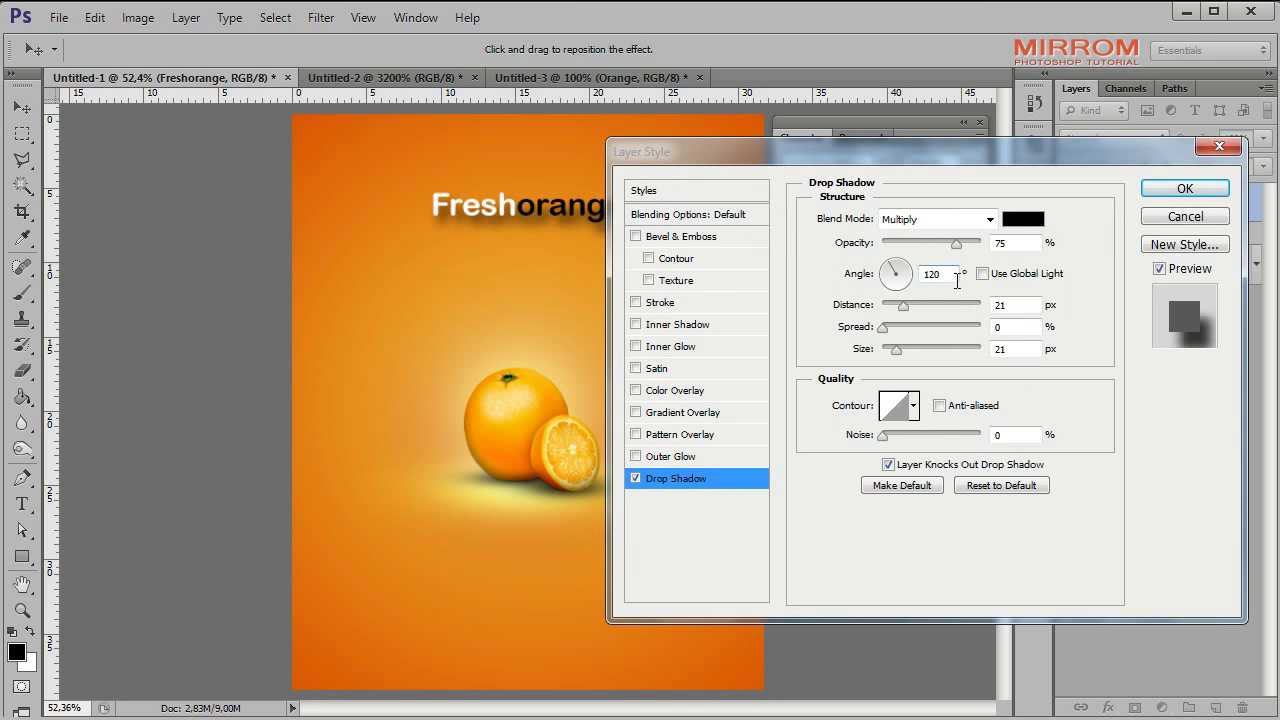
double_click(1005, 305)
text(5)
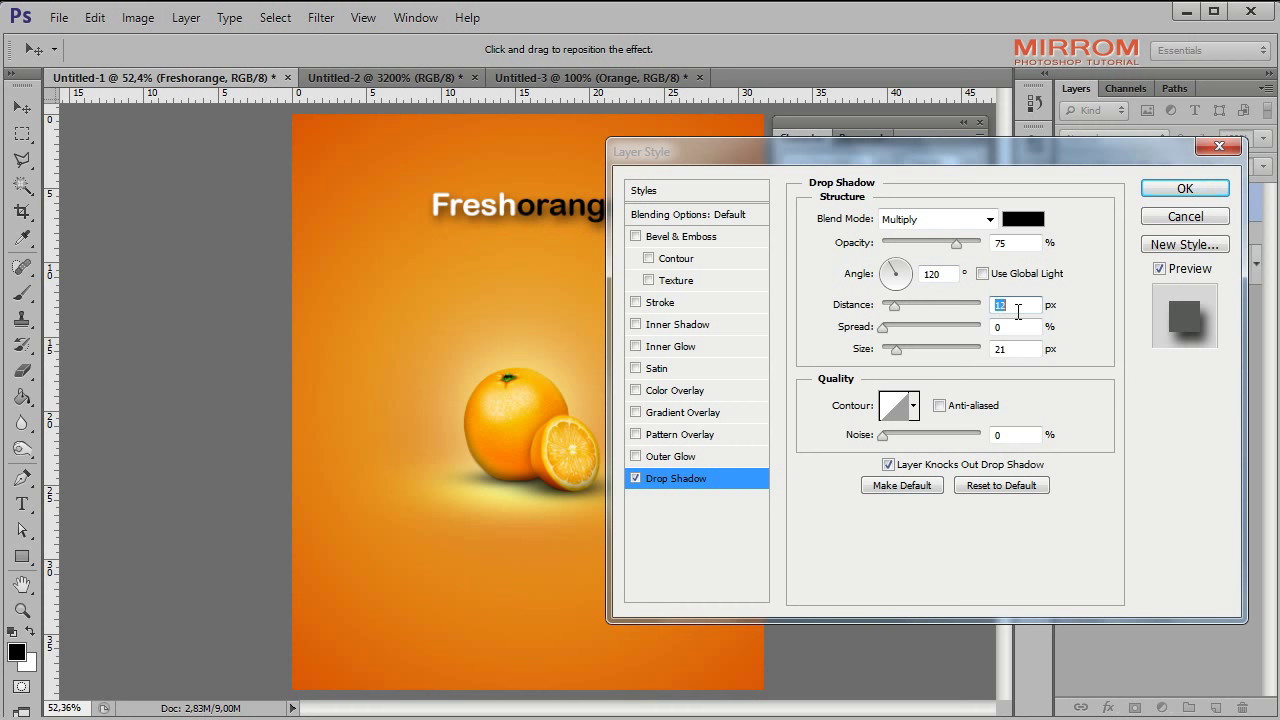
key(Tab)
key(Tab)
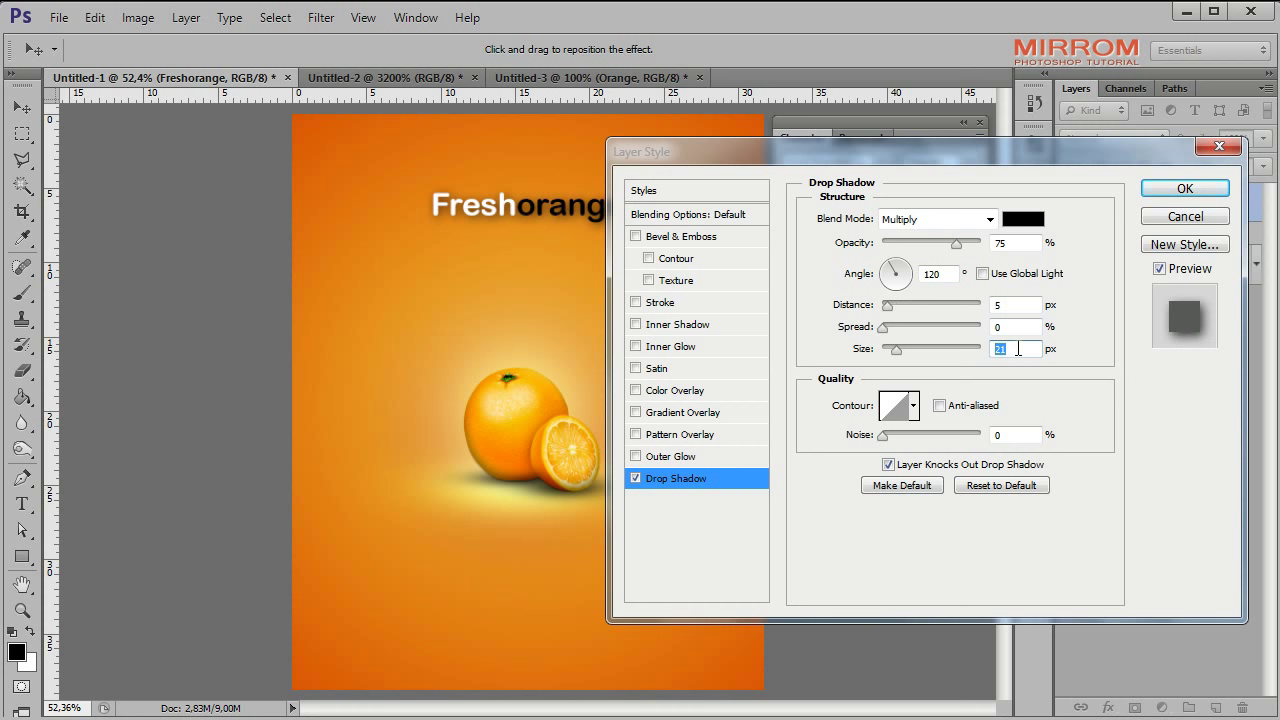
text(9)
double_click(1017, 243)
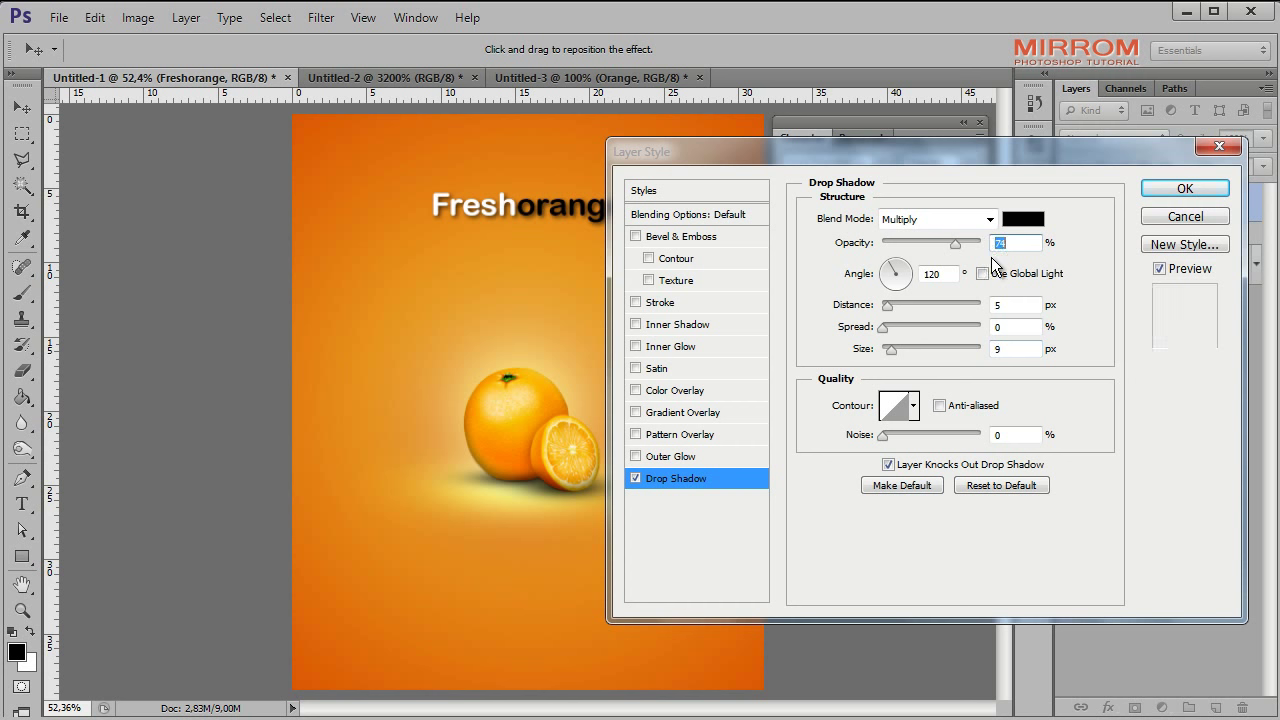
text(66)
key(Down)
key(Down)
key(Down)
key(Down)
key(Down)
key(Down)
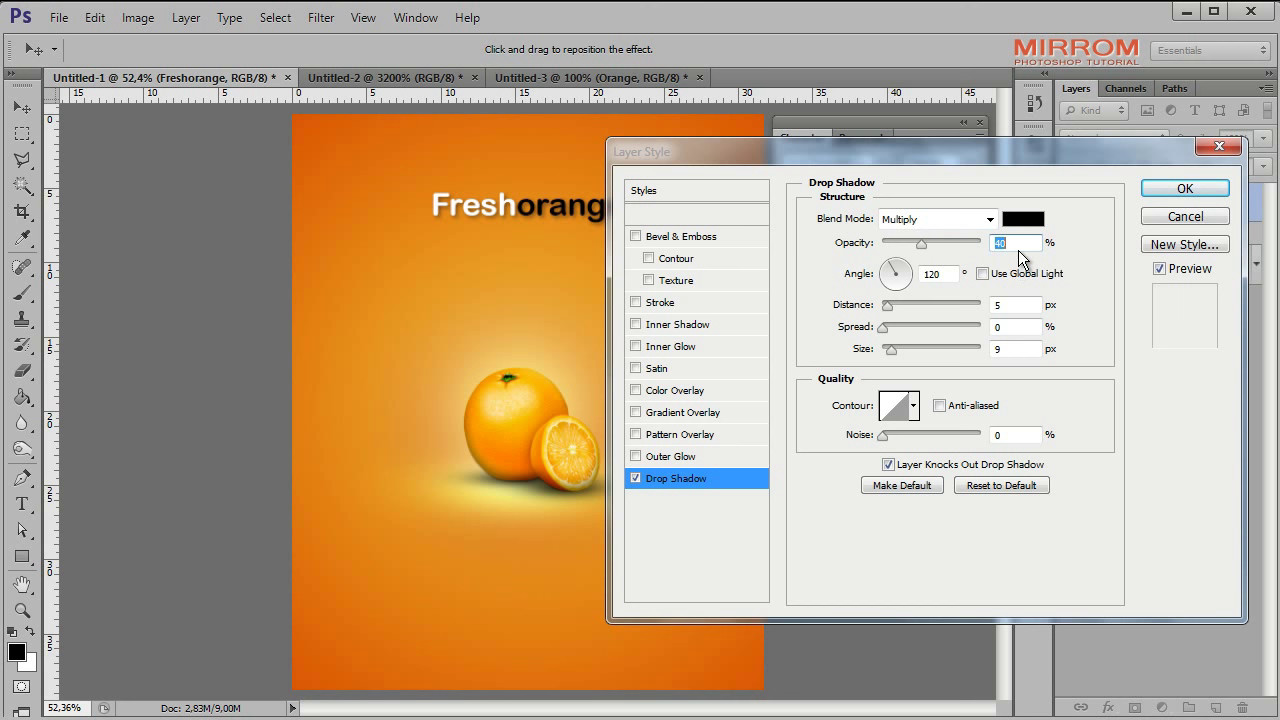
key(Down)
key(Down)
key(Down)
key(Down)
key(Down)
key(Down)
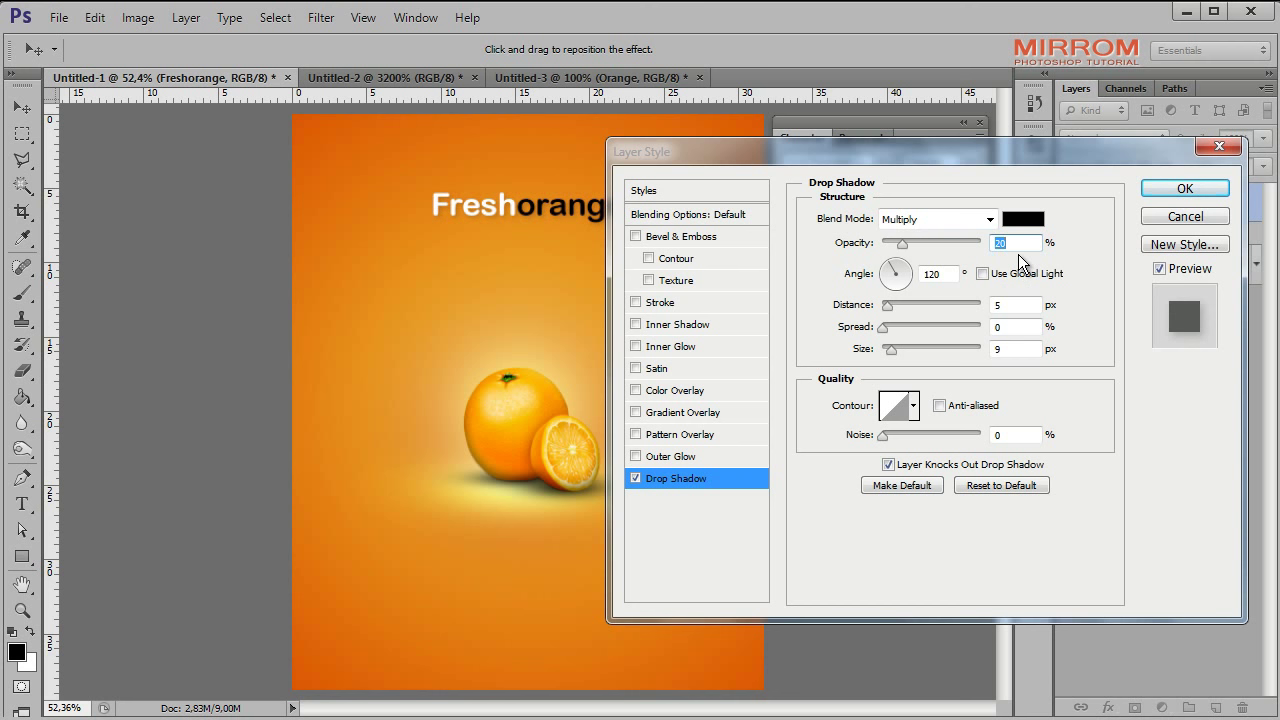
click(1185, 189)
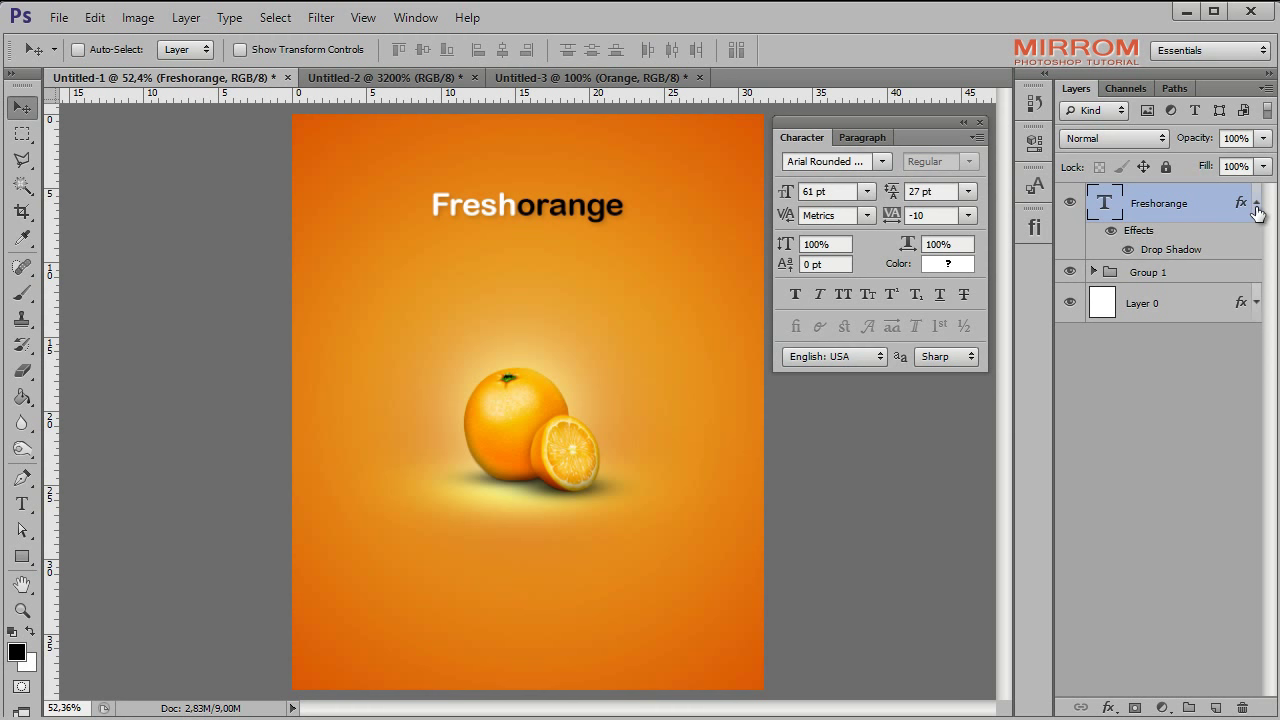
Step: Add a new empty layer and load the leaf brush set, replacing the current brushes
click(1256, 205)
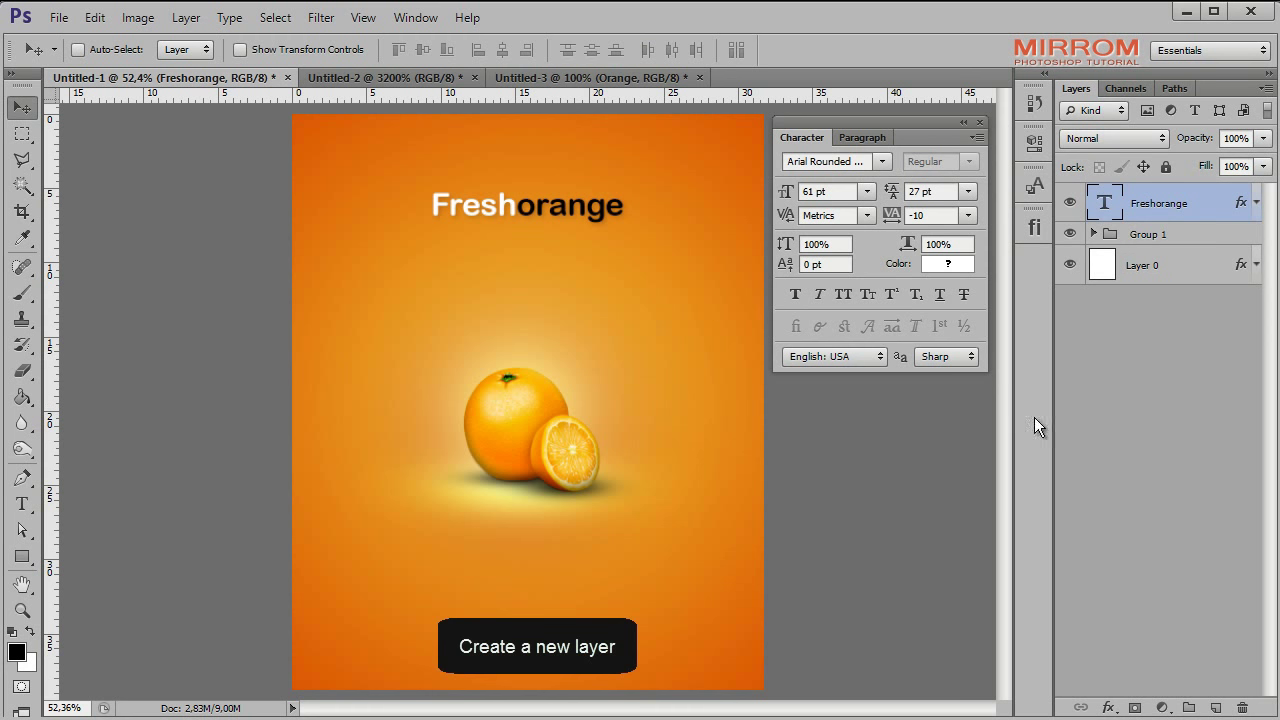
click(1220, 706)
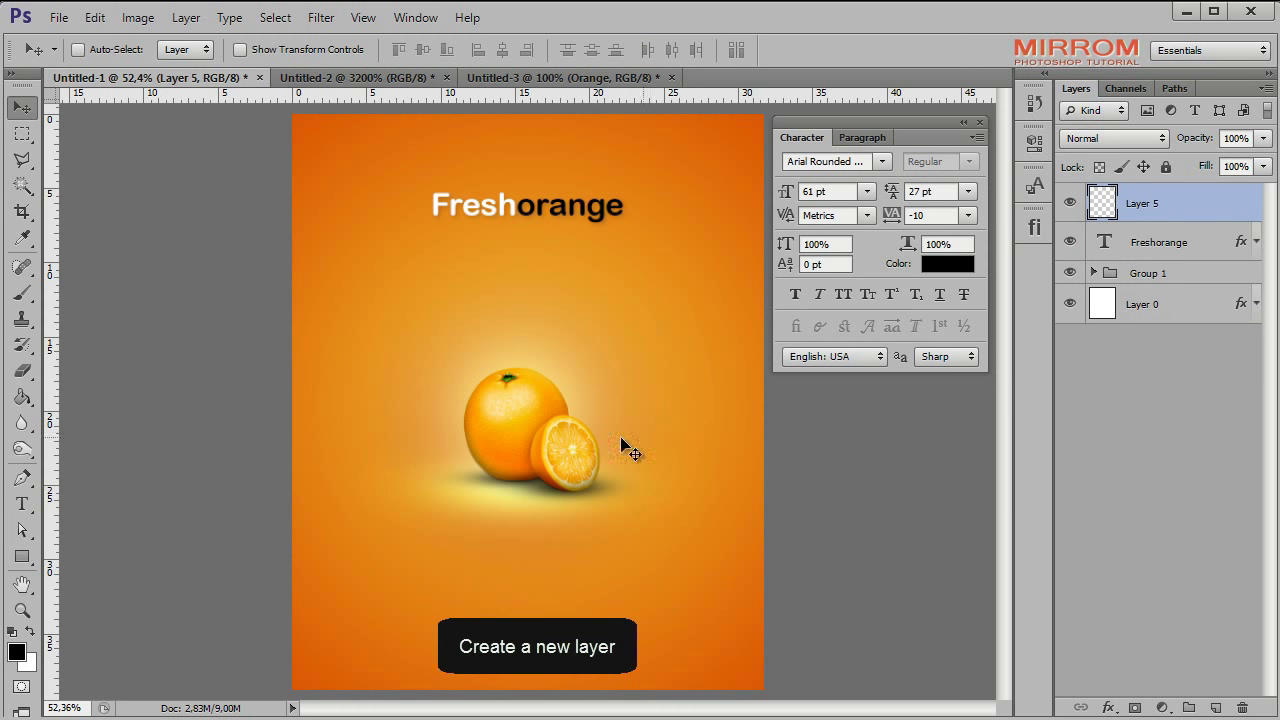
click(22, 293)
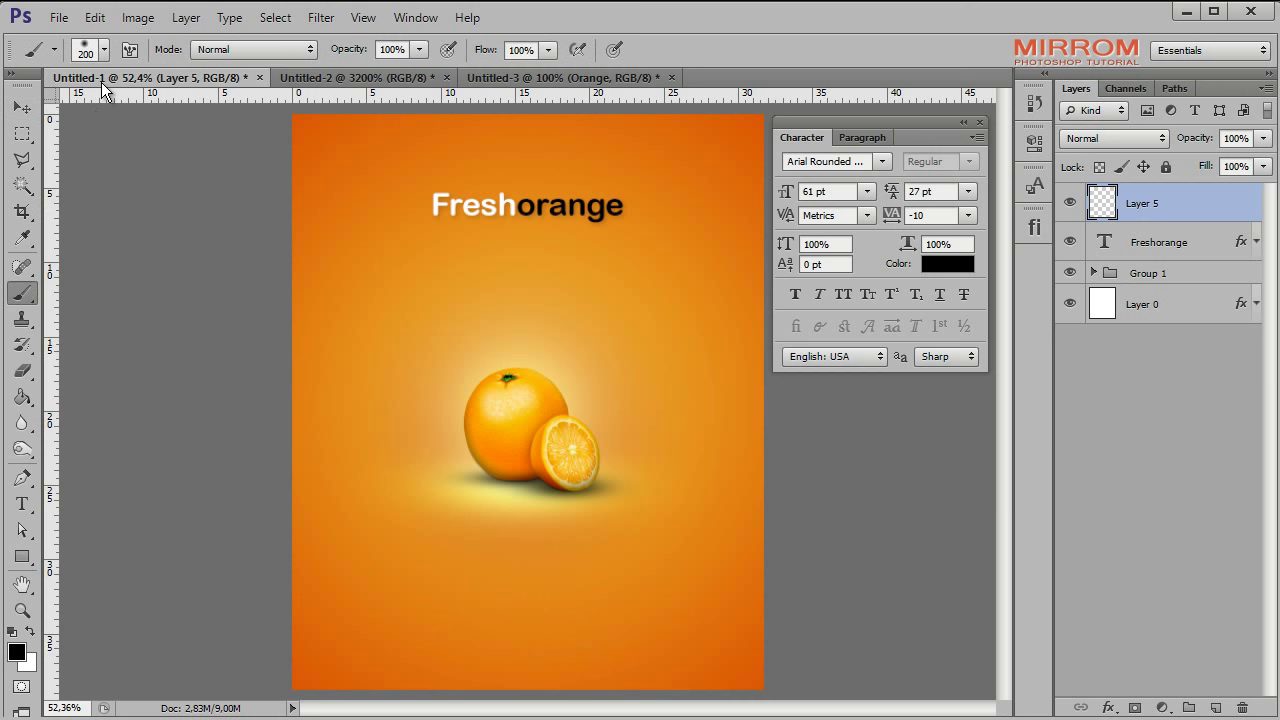
click(106, 49)
click(261, 84)
click(403, 346)
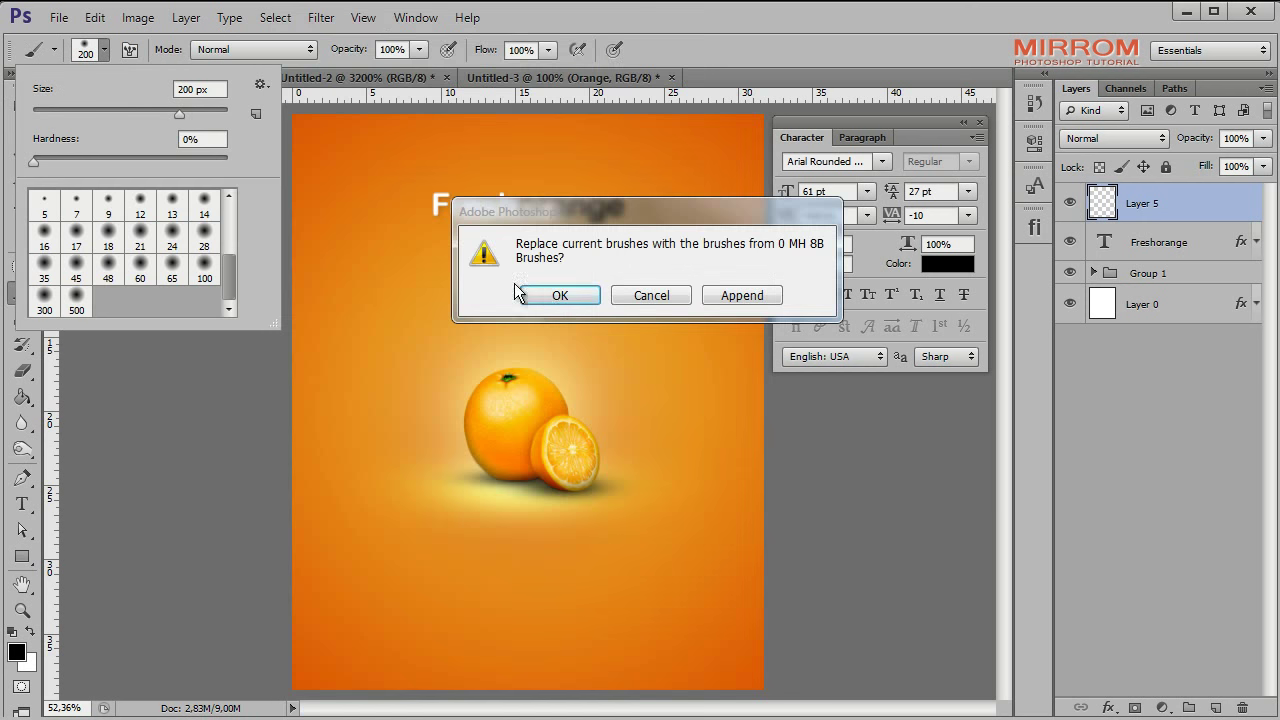
click(563, 296)
Step: Choose the 10 px leaf brush painting in white, undoing the stray dots
click(205, 270)
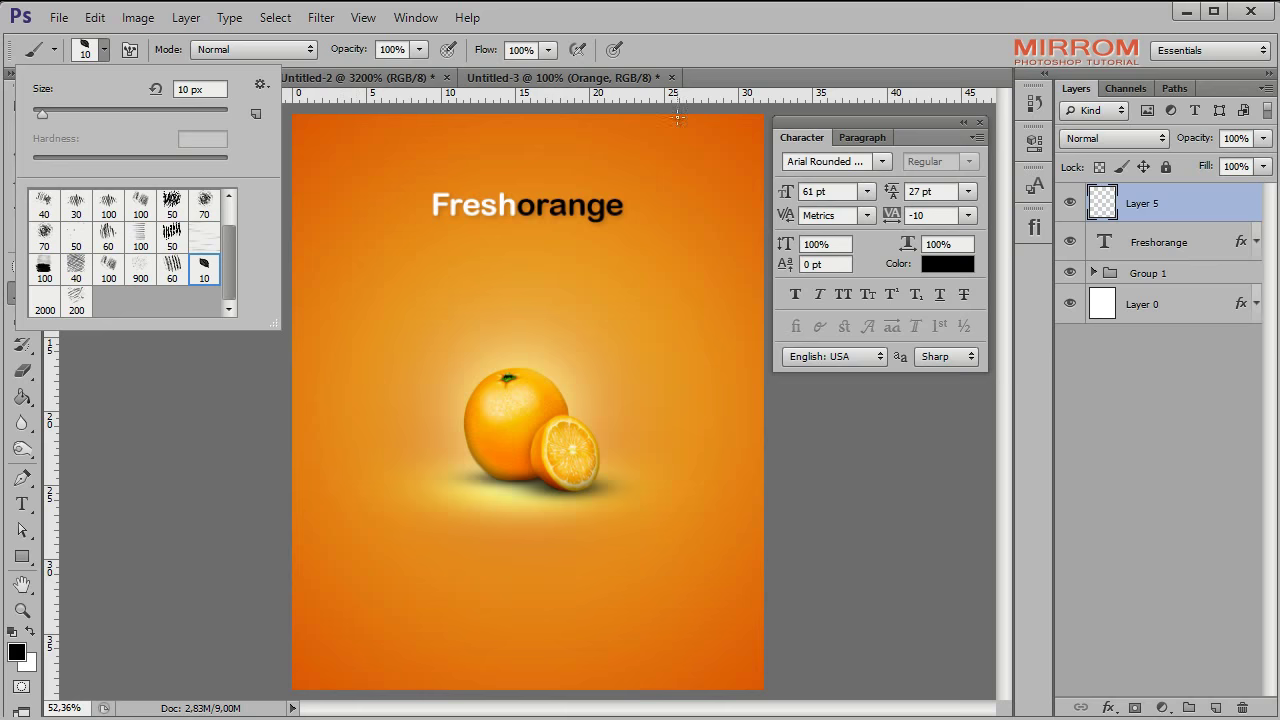
key(Escape)
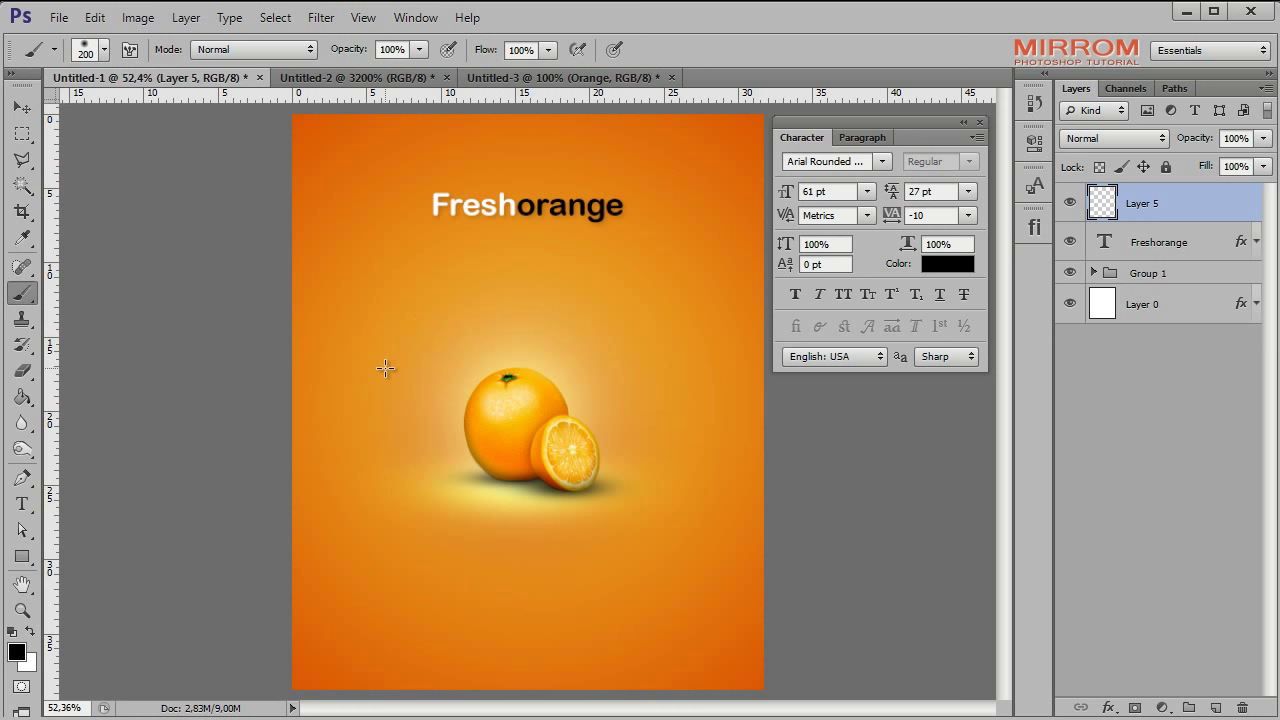
click(104, 49)
click(218, 278)
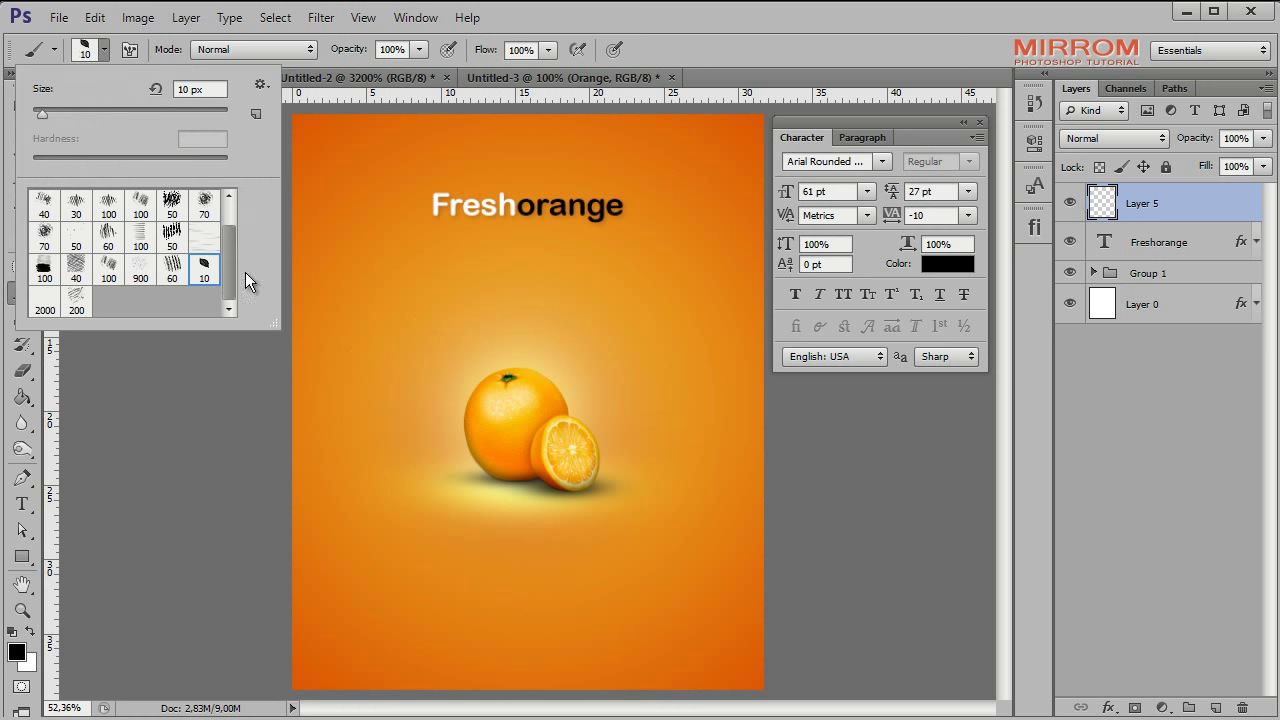
key(Return)
key(ctrl+z)
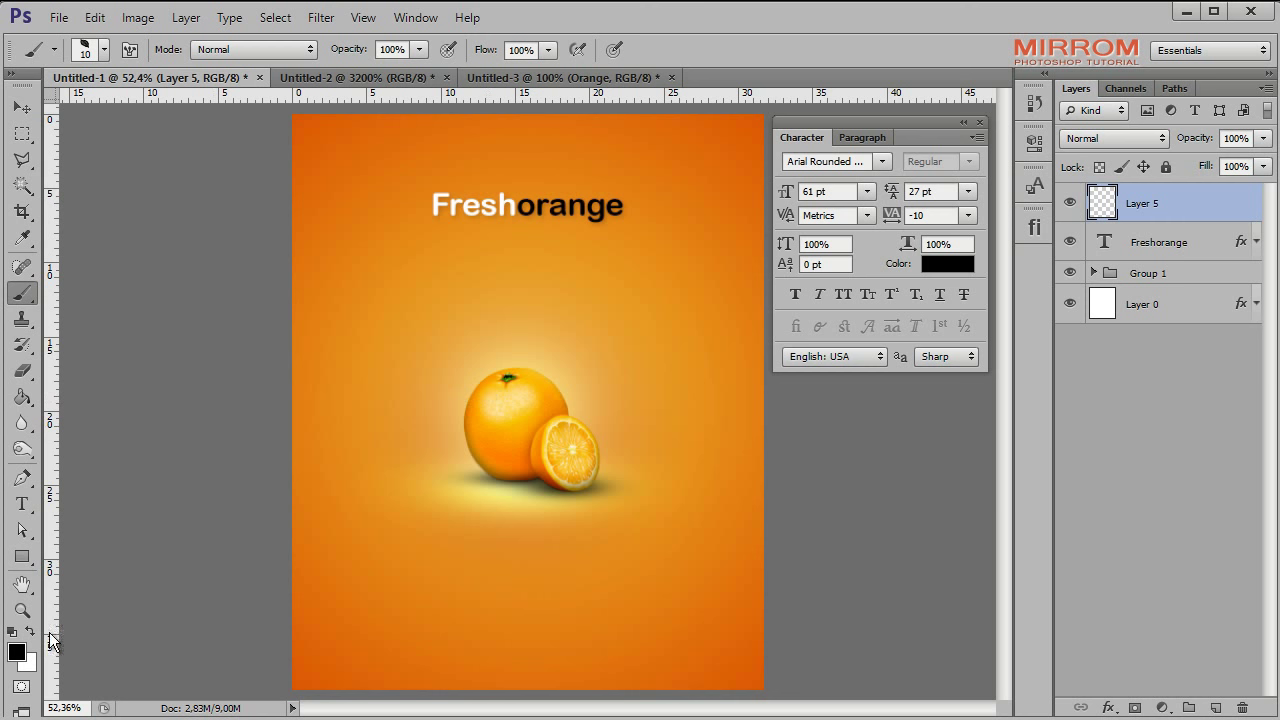
key(F5)
click(35, 631)
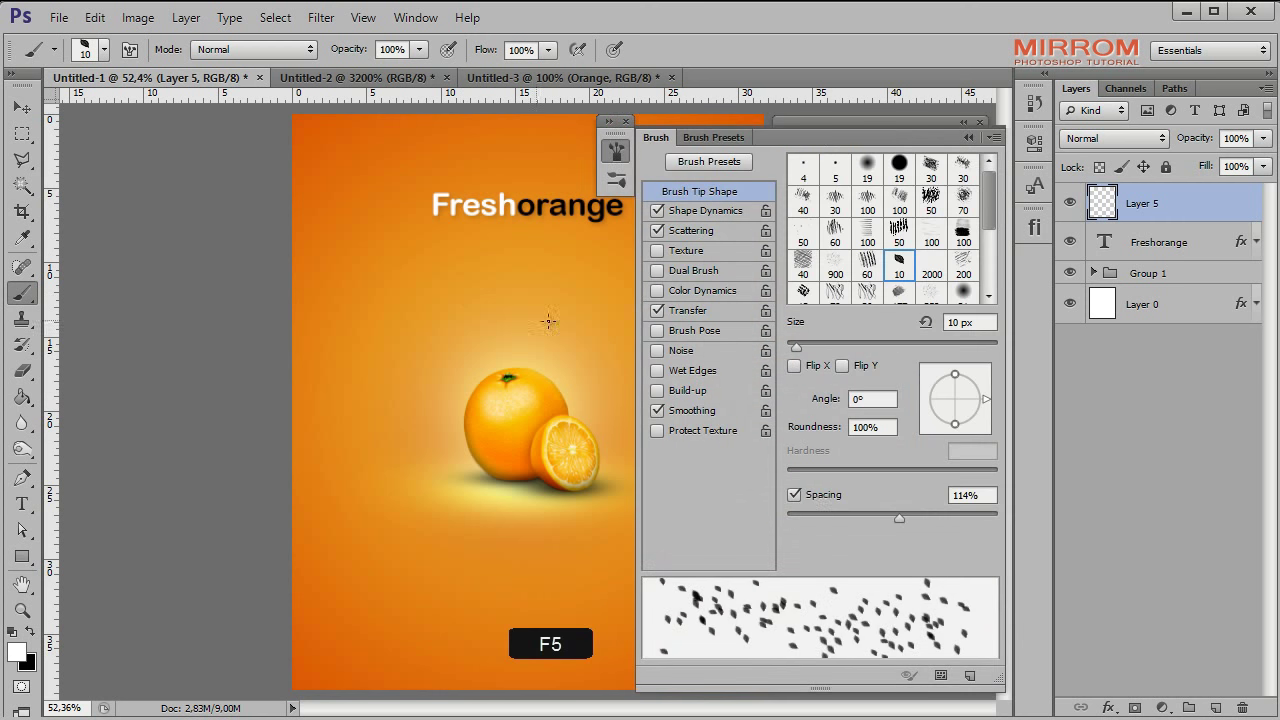
Step: Turn spacing off, enlarge the leaf tip to 41 px, and enable Shape Dynamics and single-axis Scattering
click(820, 494)
drag(796, 345, 829, 345)
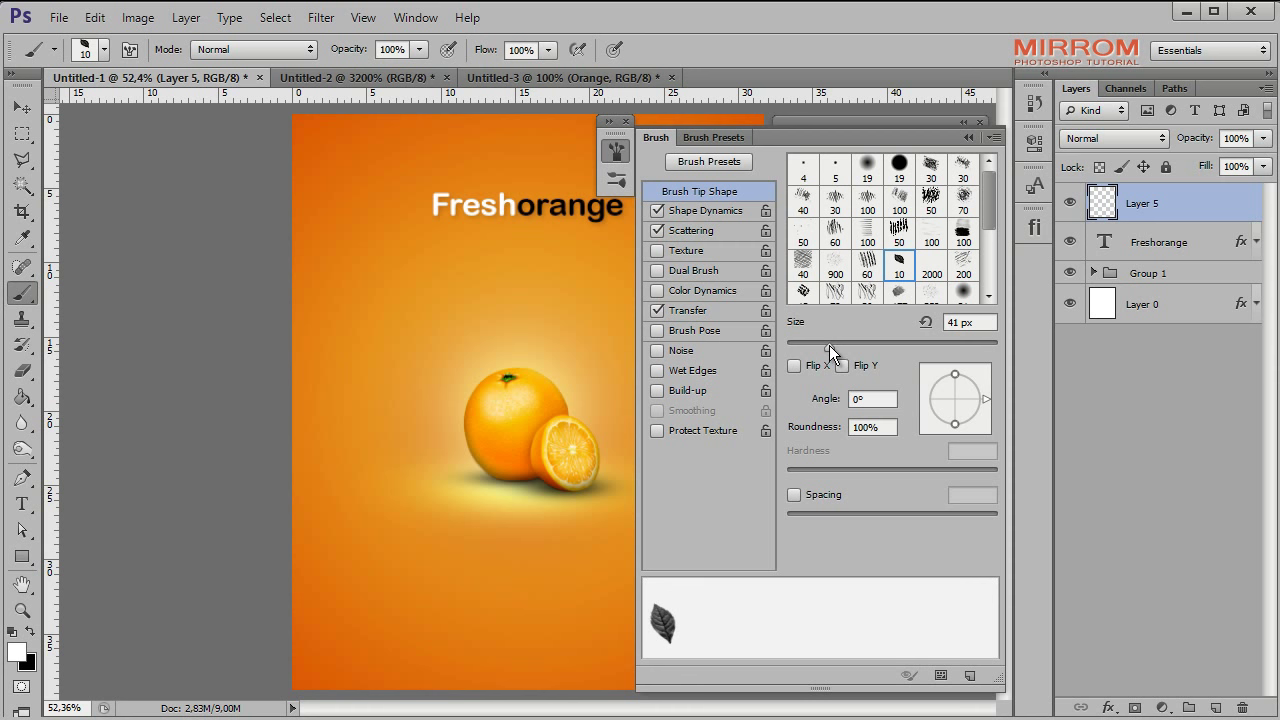
click(692, 212)
click(657, 230)
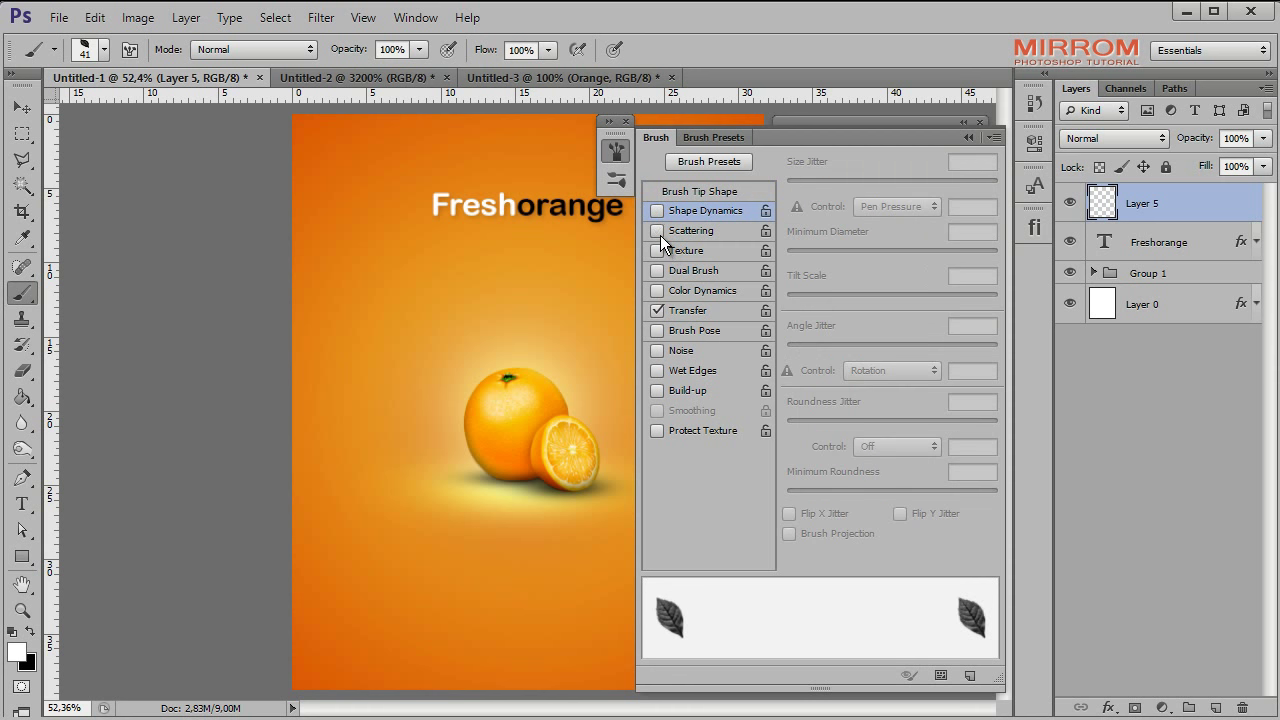
click(657, 211)
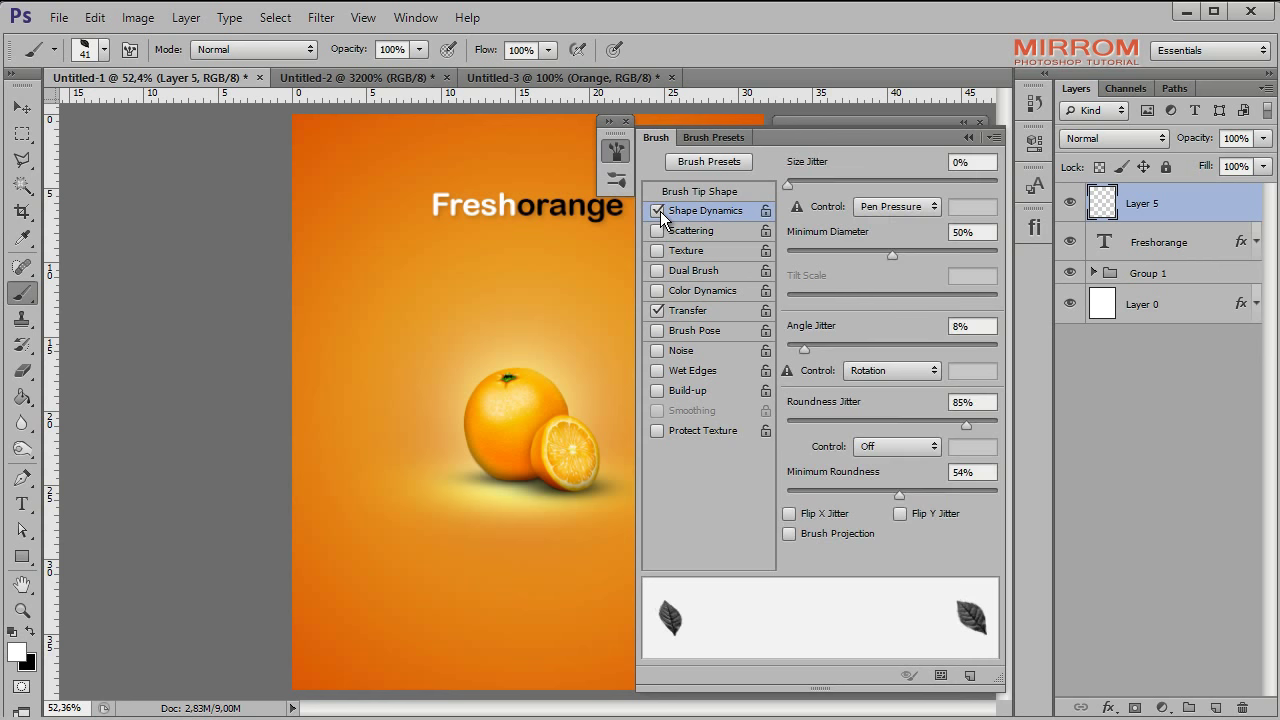
click(668, 231)
click(859, 162)
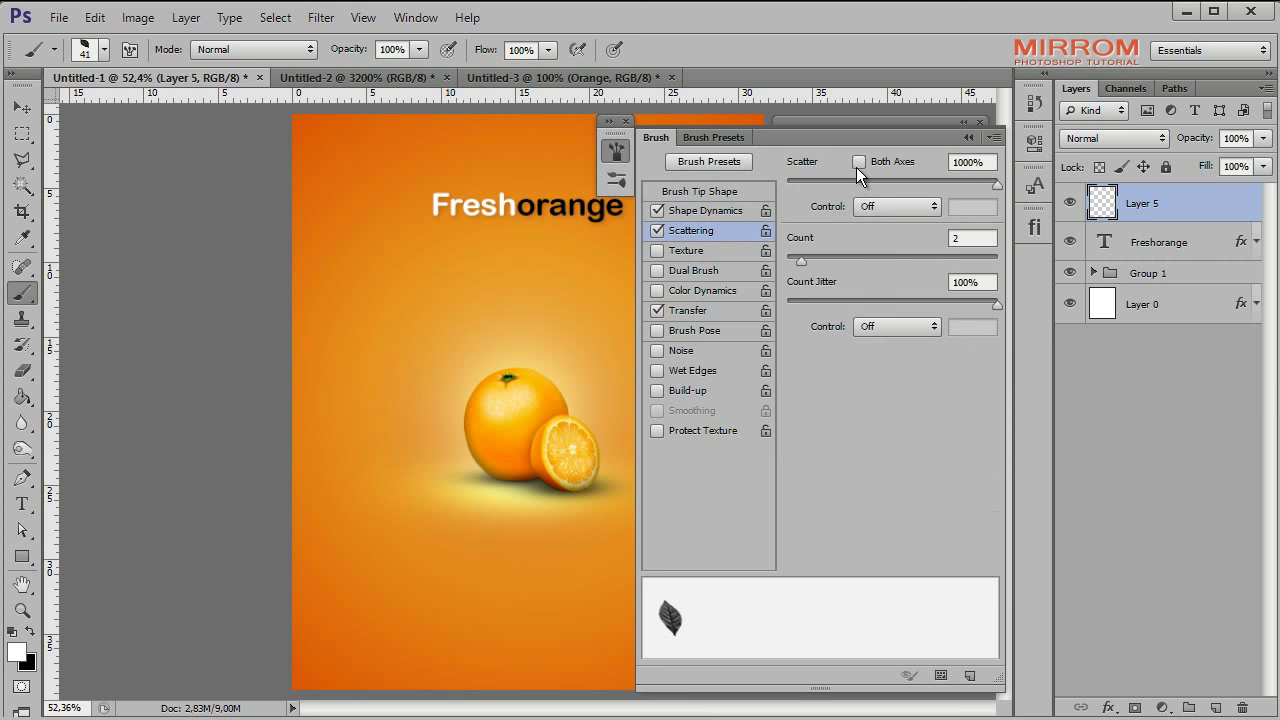
click(965, 136)
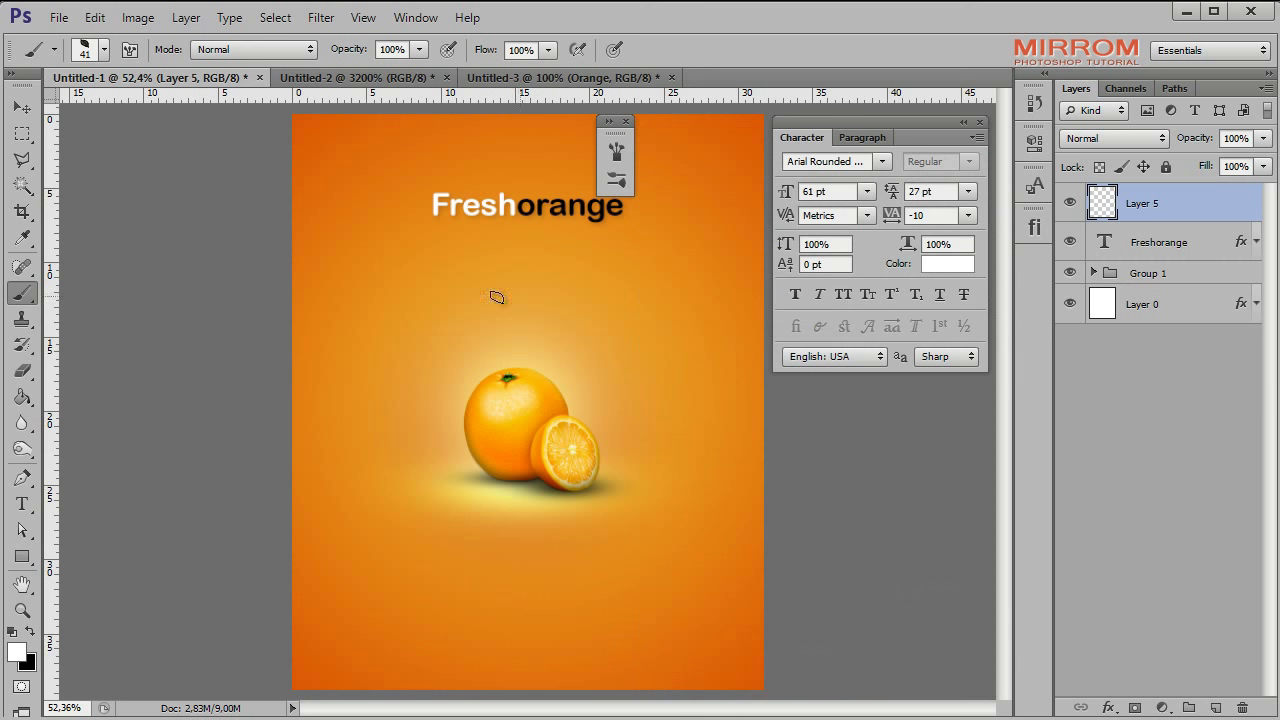
Step: Stamp a larger white leaf above left of the orange and flip it horizontally
key(bracketright)
key(bracketright)
key(bracketright)
key(bracketright)
click(430, 310)
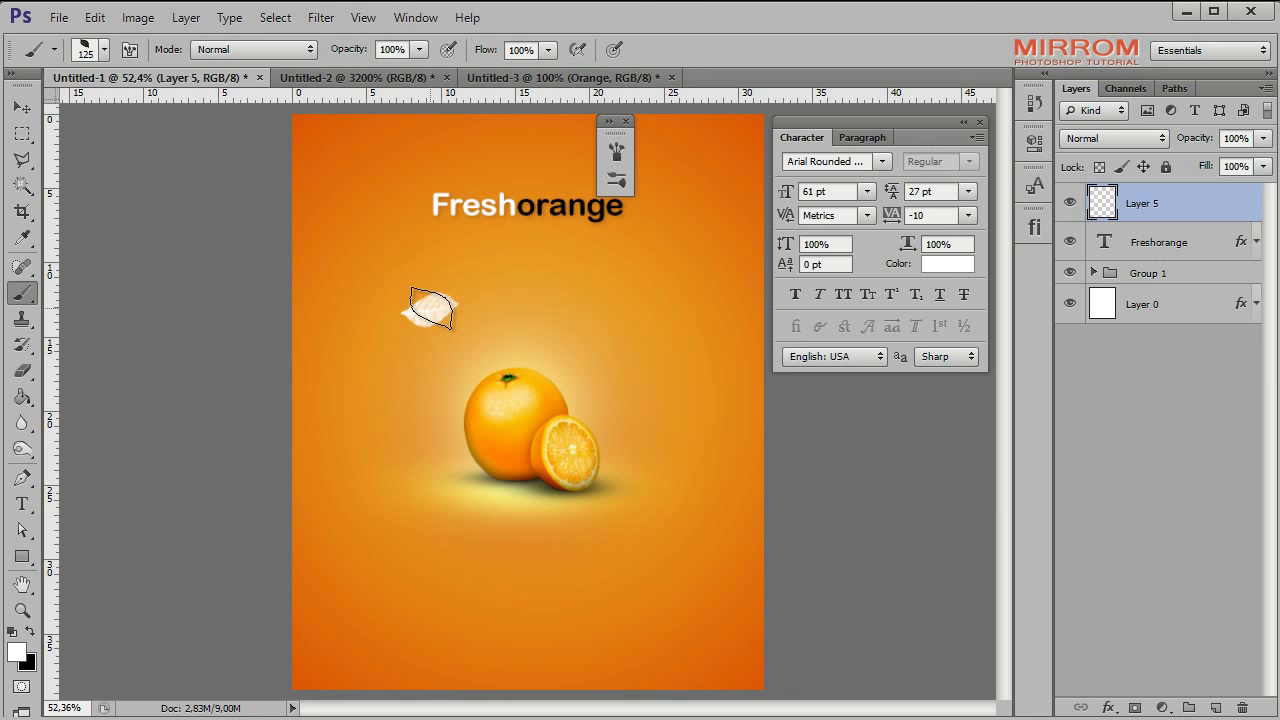
key(v)
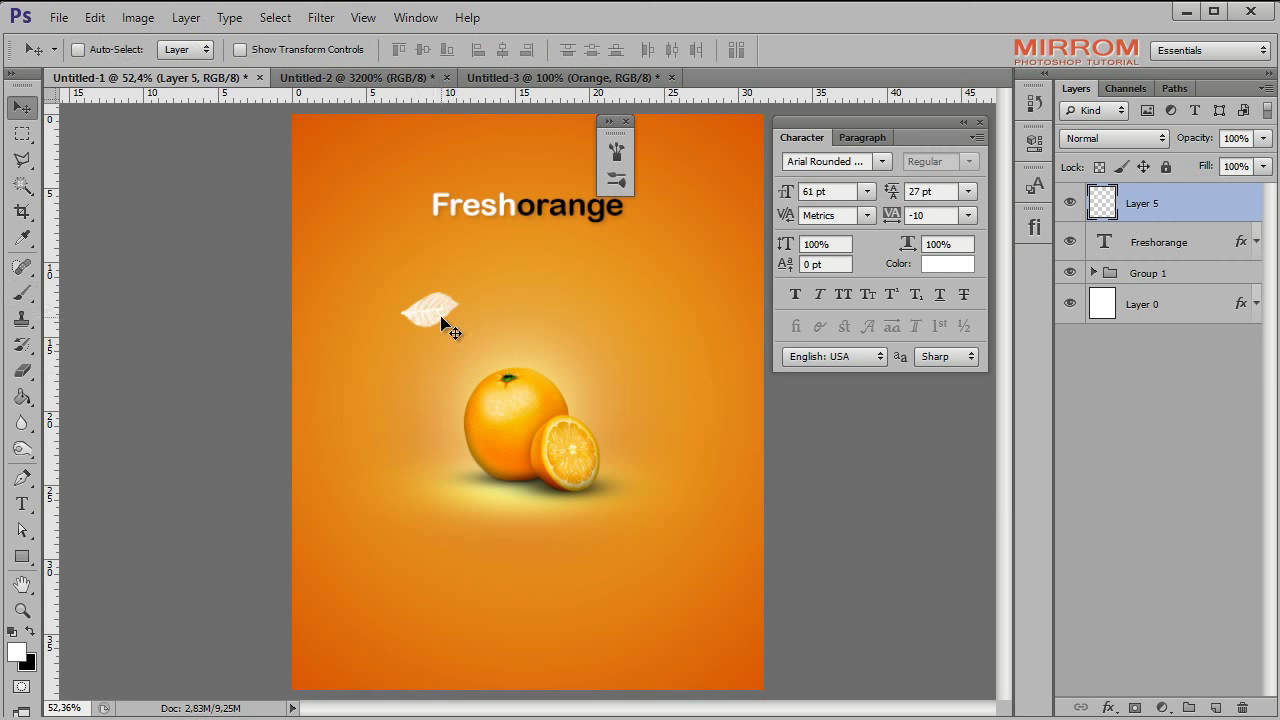
click(95, 17)
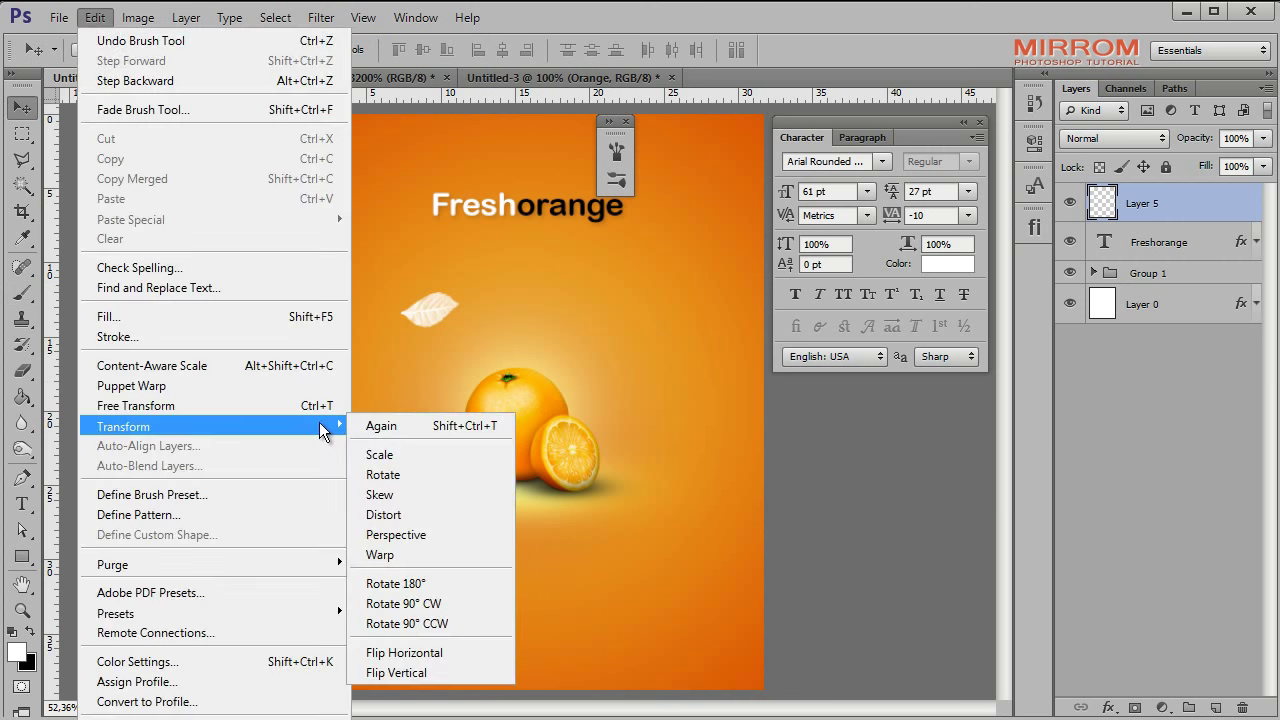
click(430, 648)
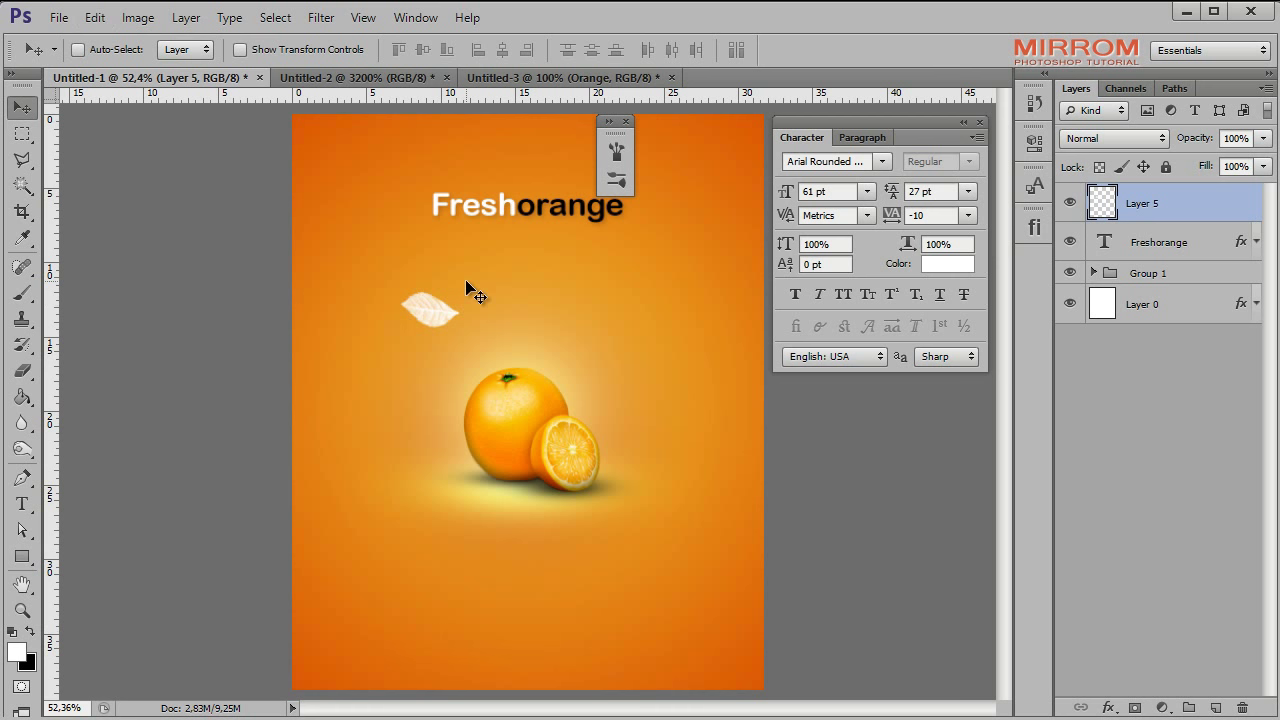
Step: Rotate the white leaf about 32 degrees and tilt it again with Free Transform
key(ctrl+t)
mouse_move(497, 266)
mouse_down()
mouse_move(536, 341)
mouse_move(515, 311)
mouse_move(560, 290)
mouse_move(516, 280)
mouse_up()
click(1006, 48)
key(ctrl+t)
key(Return)
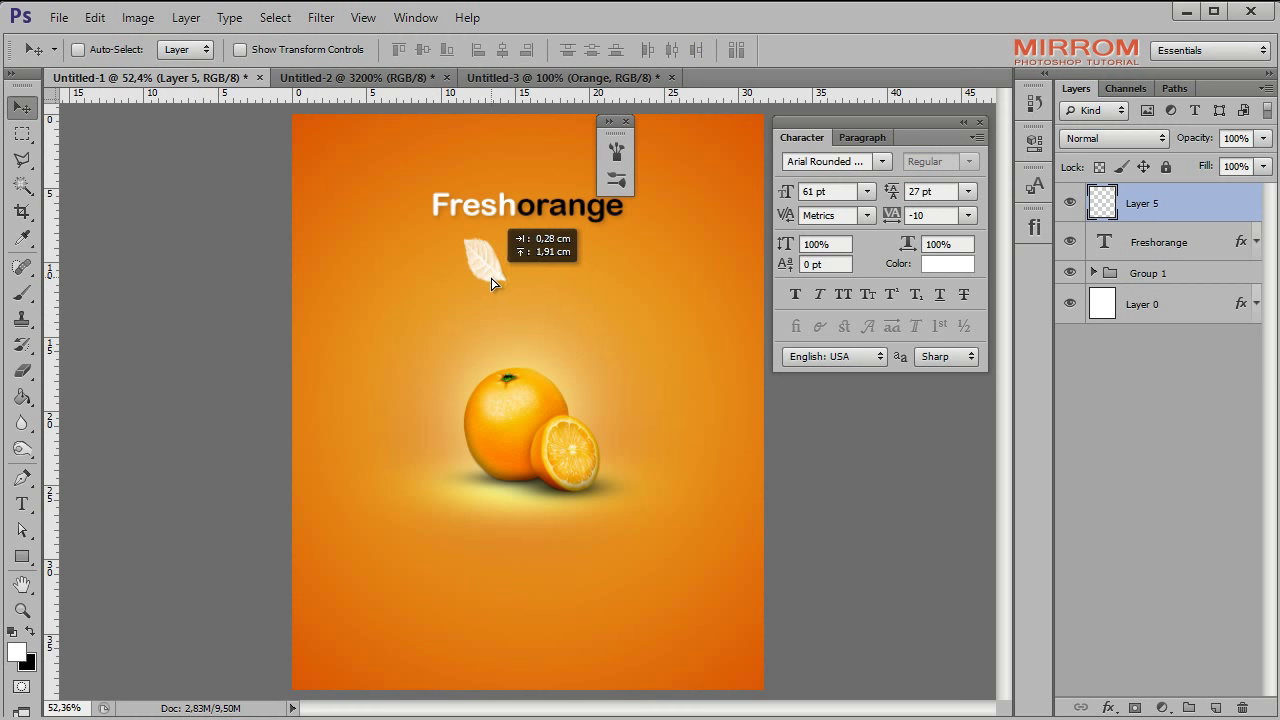
double_click(1249, 200)
Step: Add a Gradient Overlay to the leaf using the Green To Dark preset
click(690, 412)
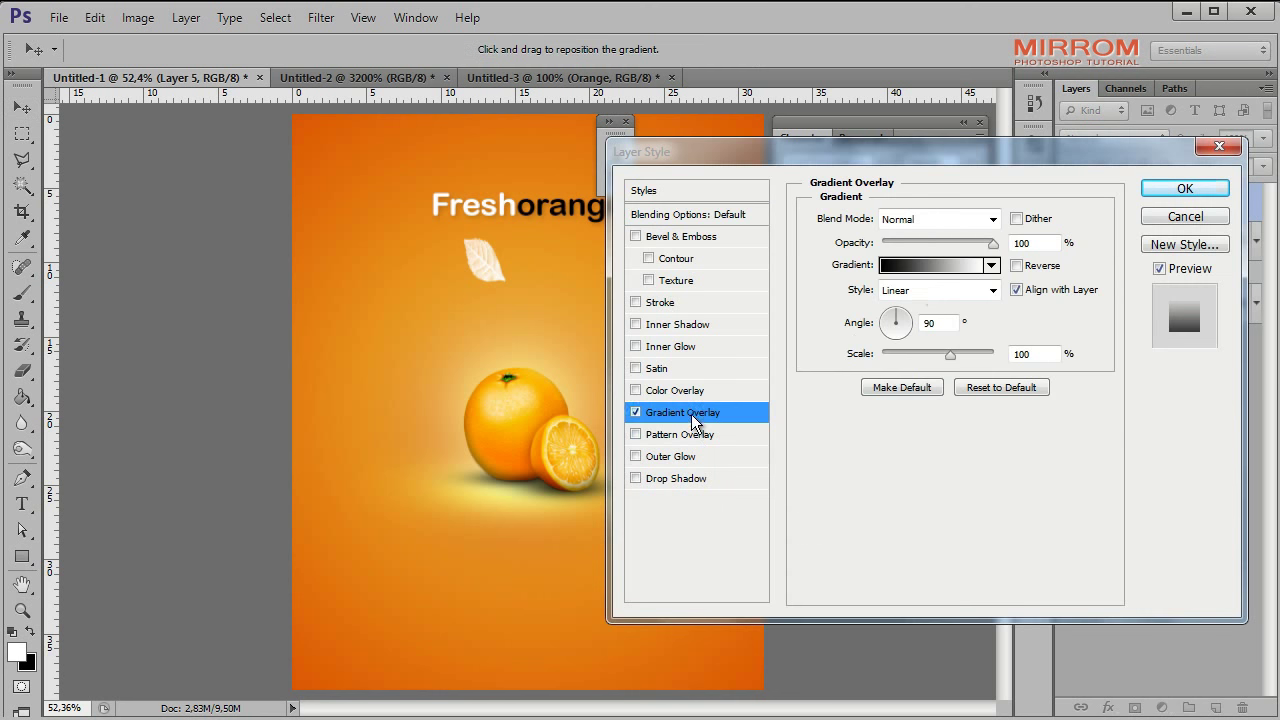
click(931, 265)
scroll(1102, 255, down, 2)
click(886, 297)
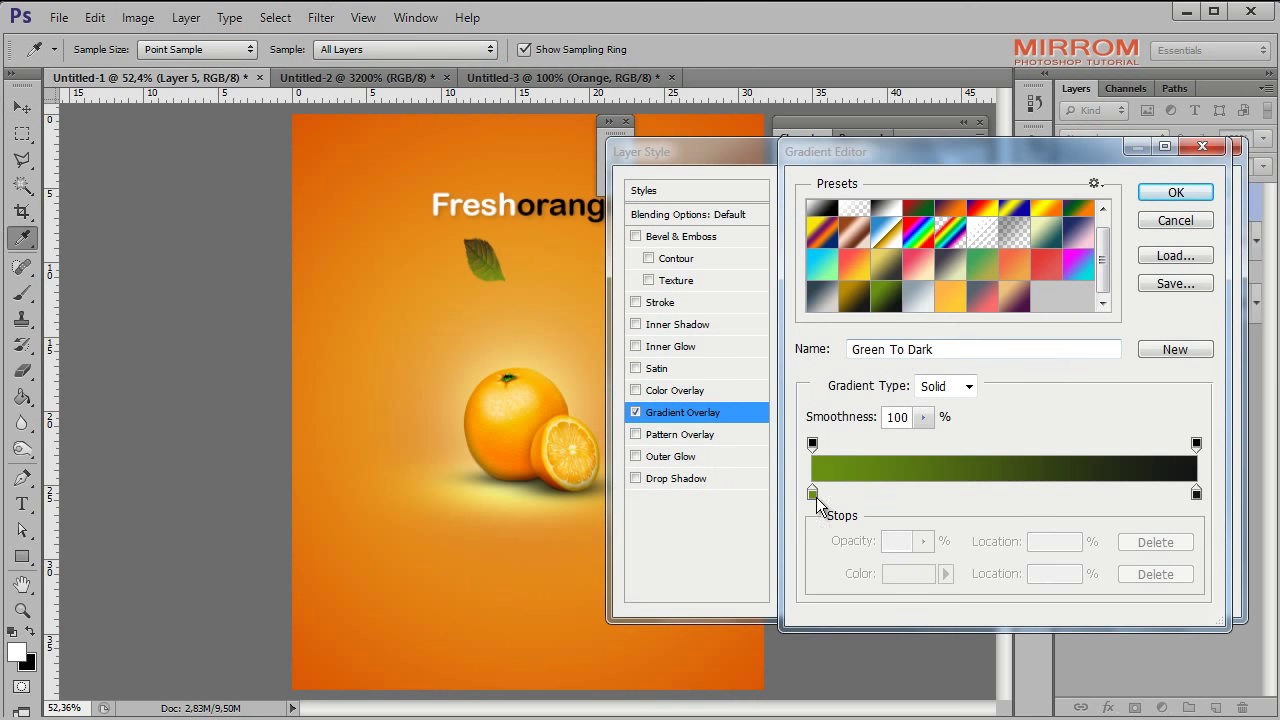
click(812, 493)
click(908, 573)
click(1006, 207)
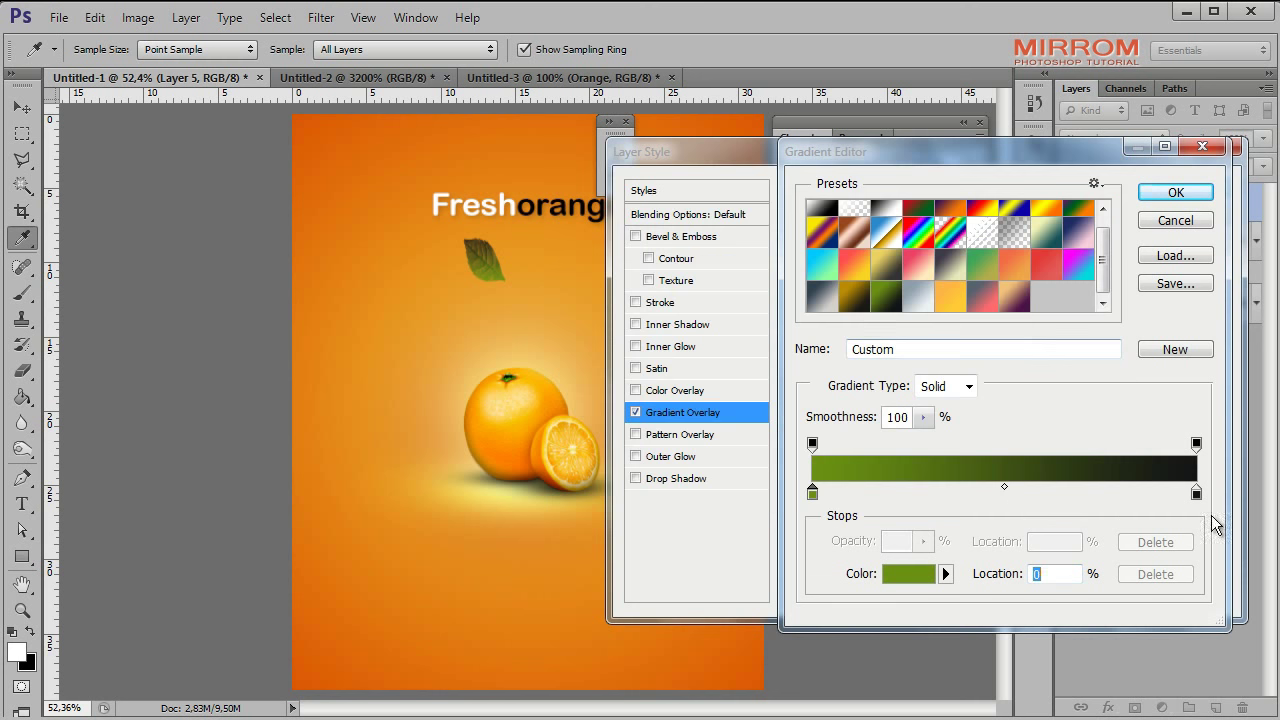
click(1196, 493)
click(908, 573)
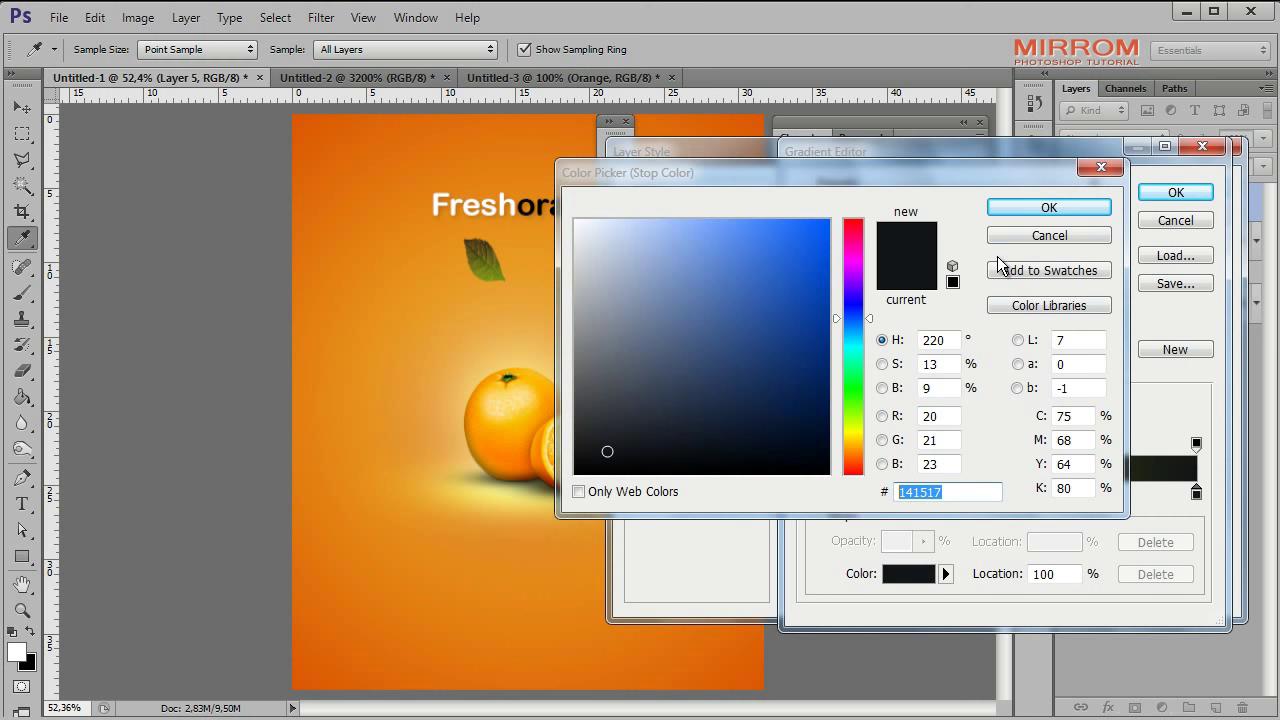
click(1006, 208)
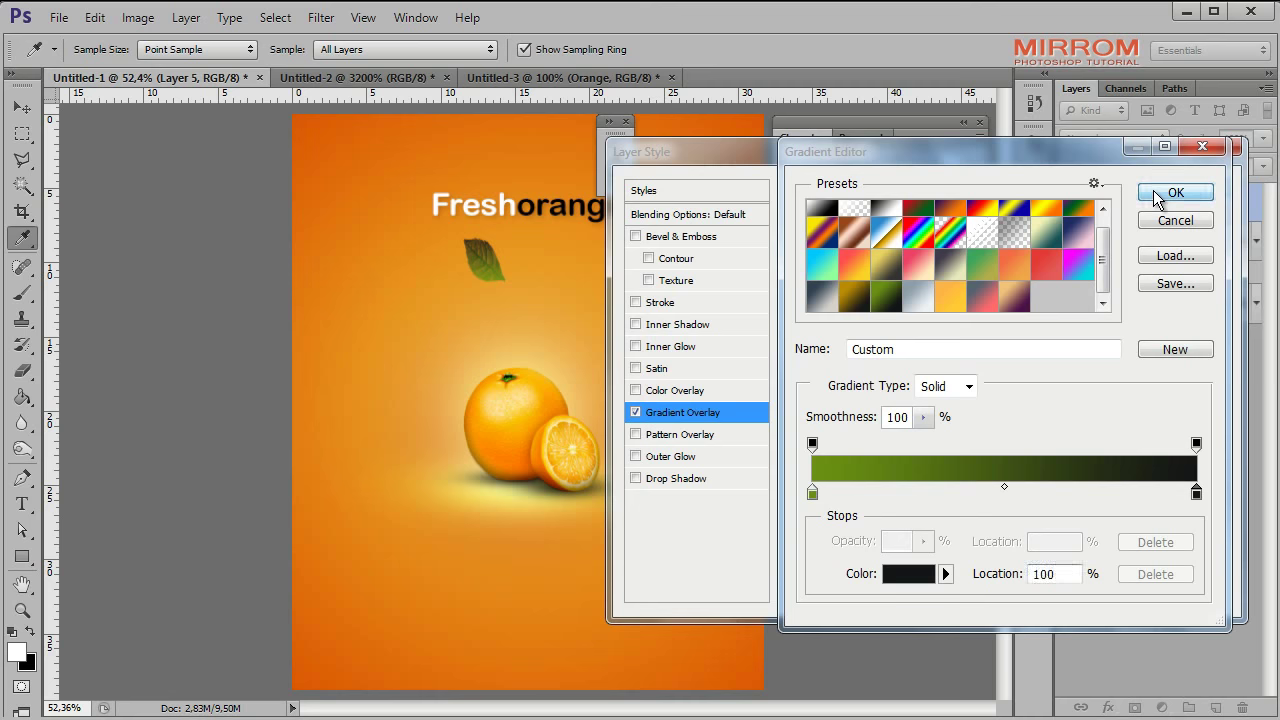
click(1160, 194)
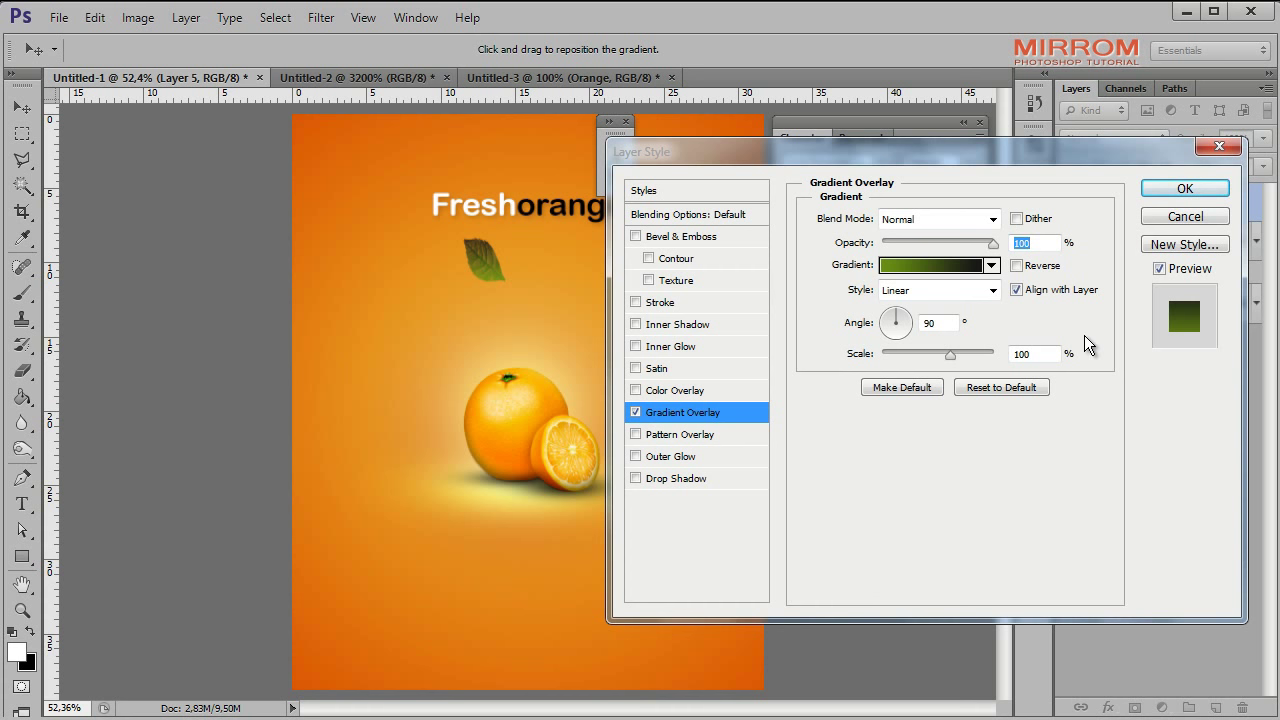
Step: Reverse the gradient, shift the green stop to about 23%, and drag the leaf onto the title
click(922, 266)
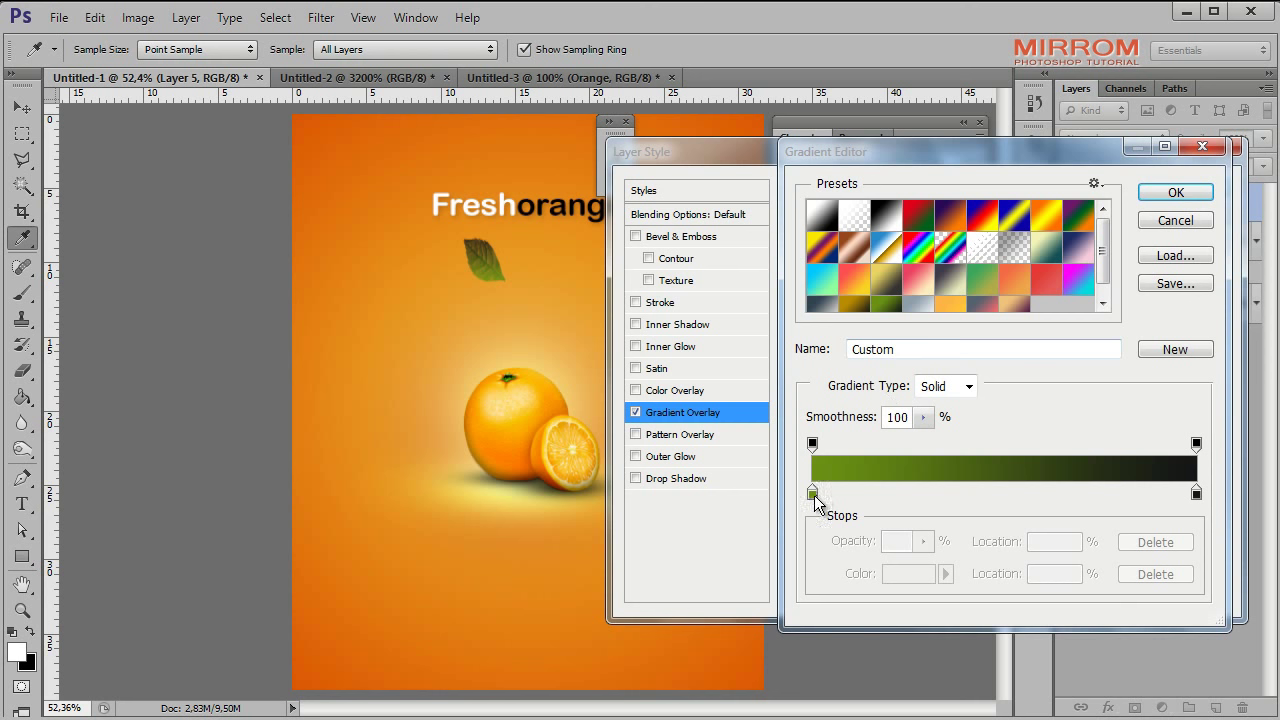
drag(812, 492, 874, 492)
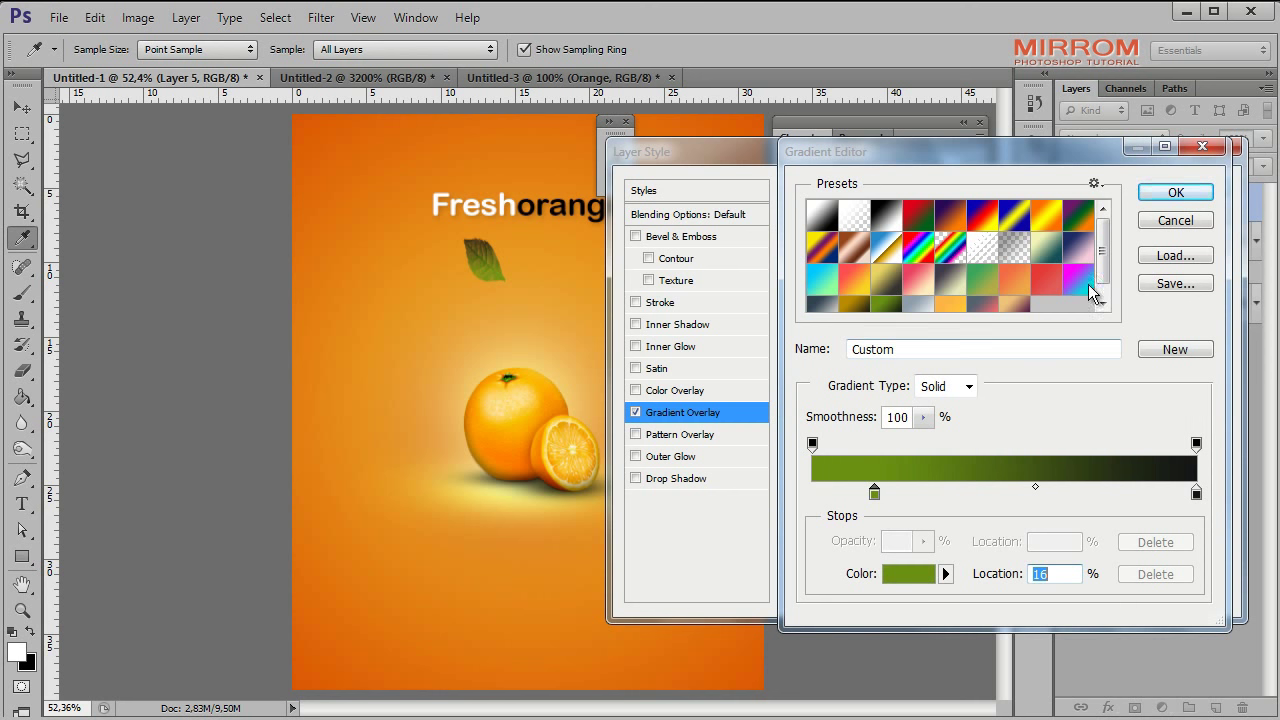
click(1176, 192)
click(1045, 266)
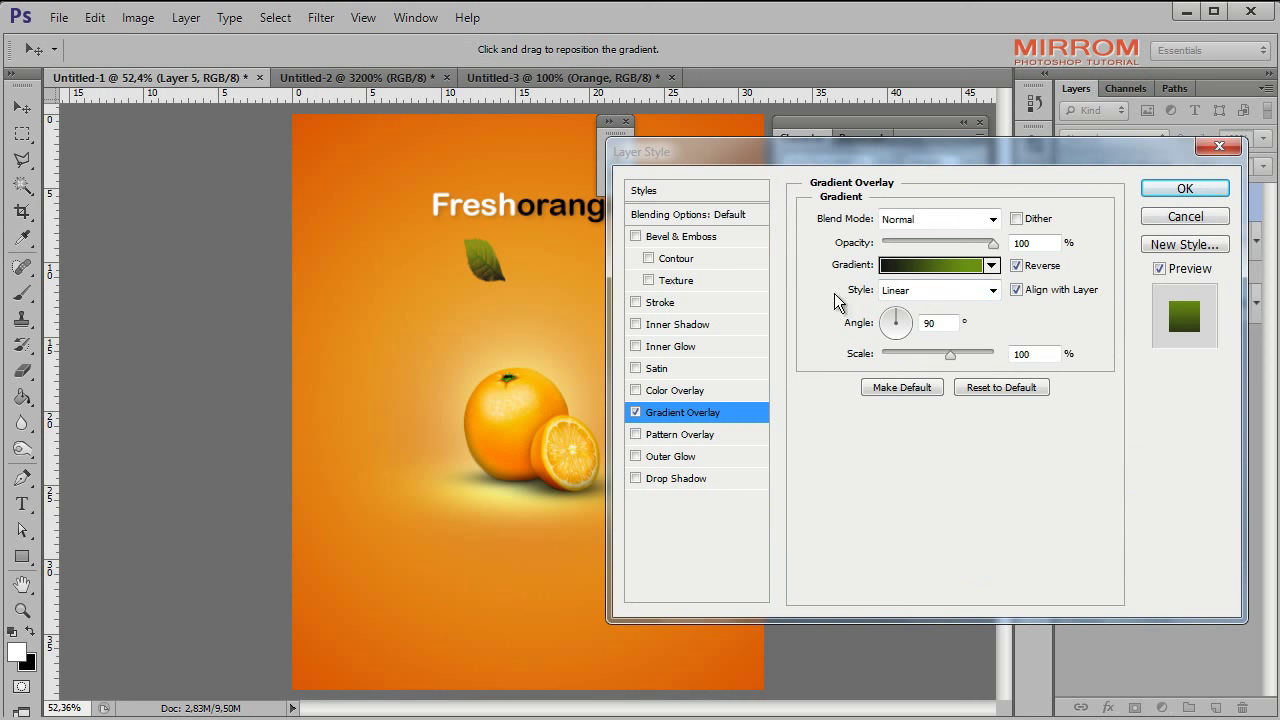
click(920, 266)
drag(874, 492, 903, 492)
key(Up)
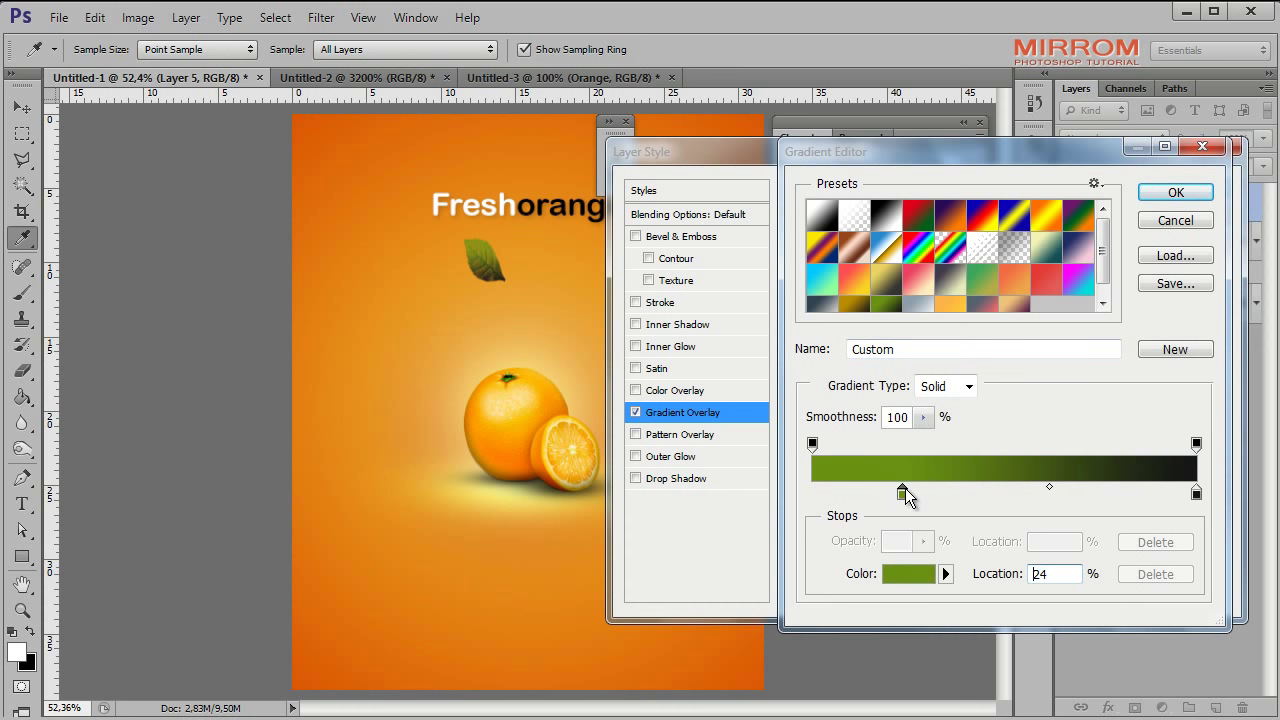
key(Up)
key(Up)
key(Up)
key(Up)
key(Up)
key(Up)
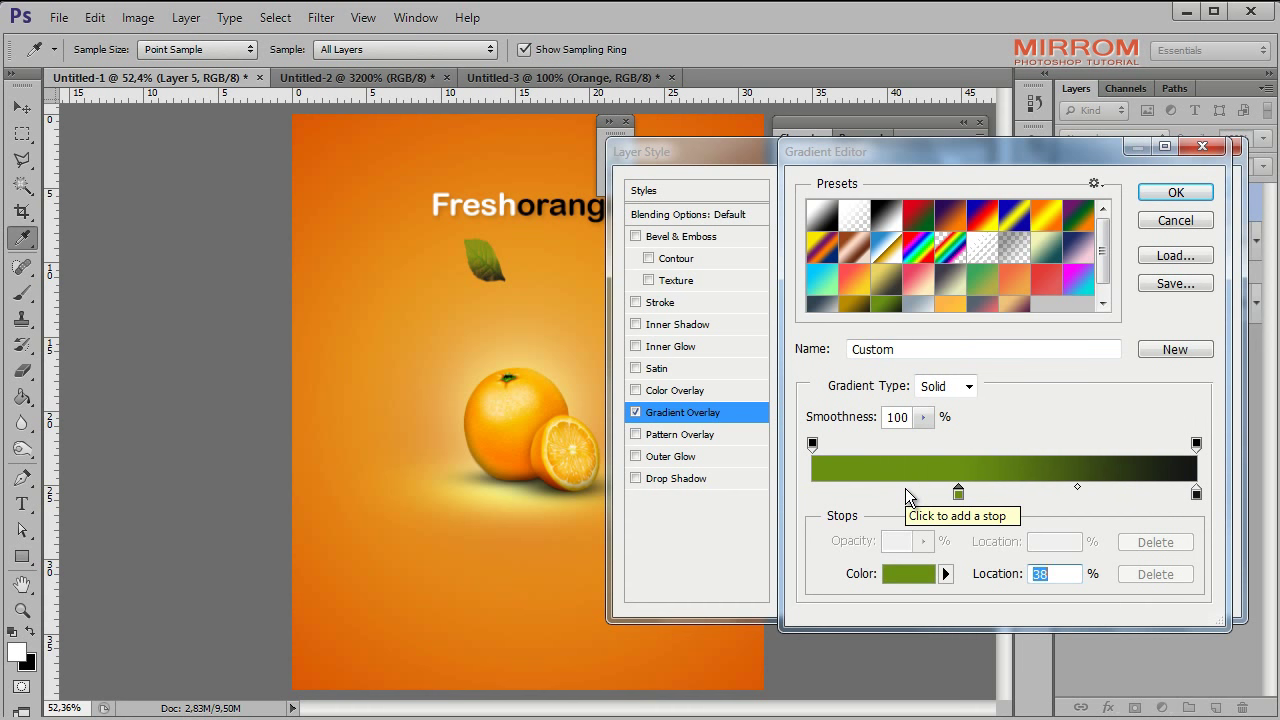
key(Up)
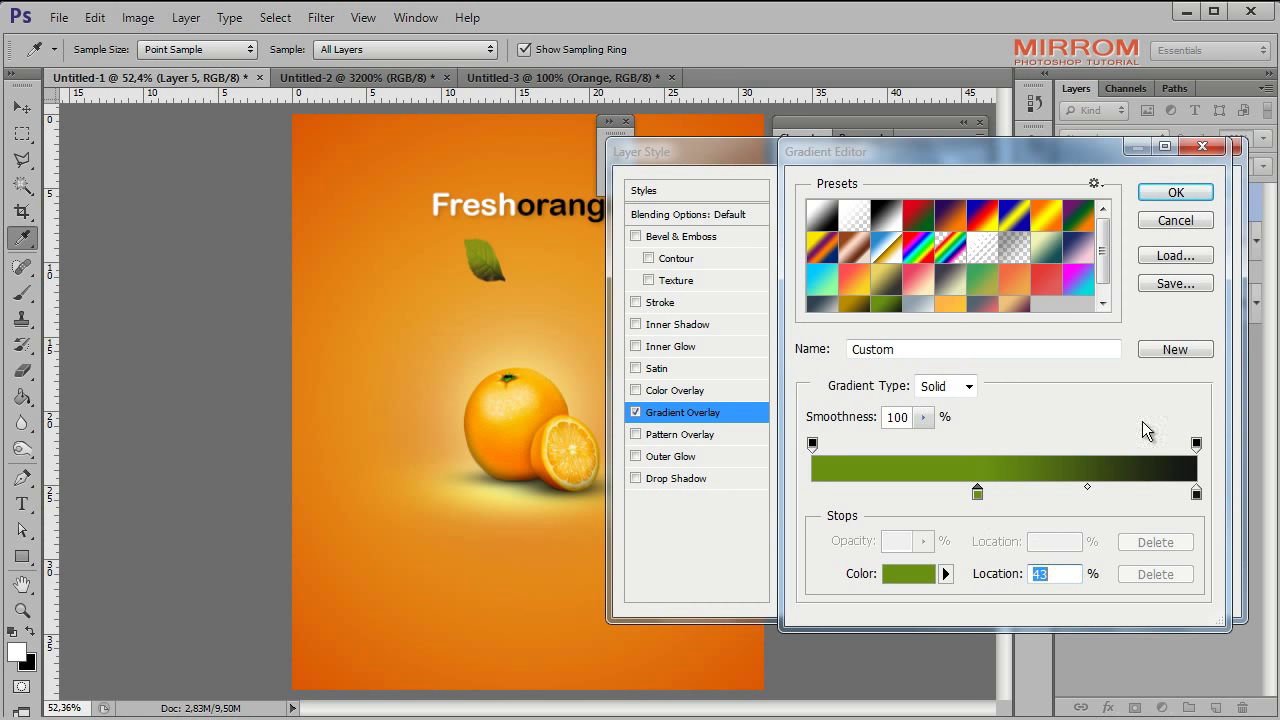
click(1175, 194)
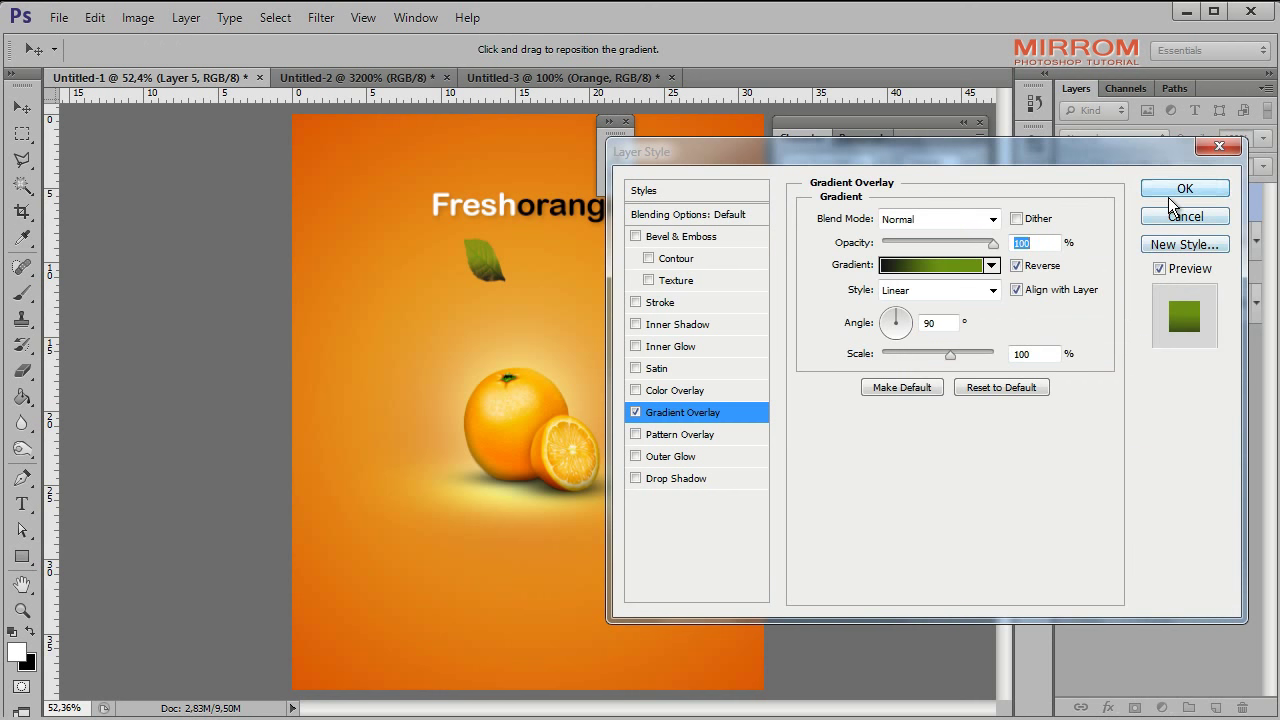
click(1180, 190)
drag(508, 282, 510, 205)
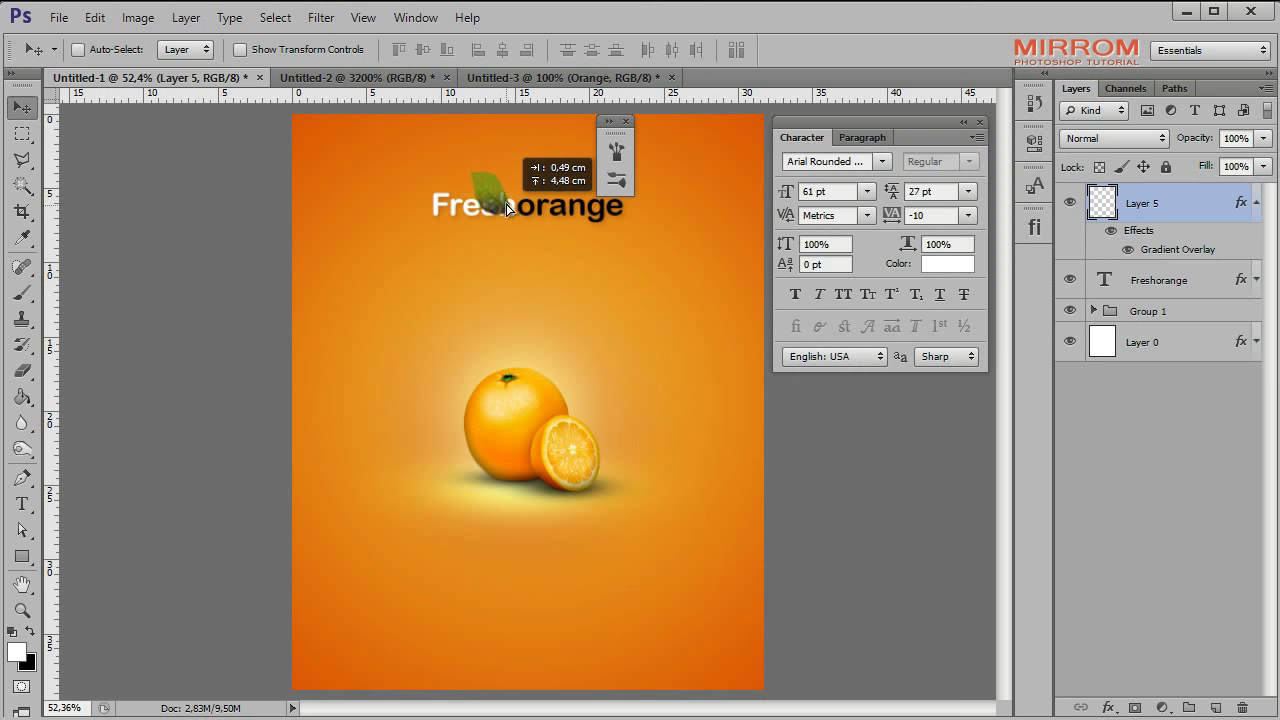
Step: Place the leaf layer beneath the Freshorange text and shrink and tilt the leaf
click(1256, 203)
drag(1150, 205, 1130, 265)
key(ctrl+t)
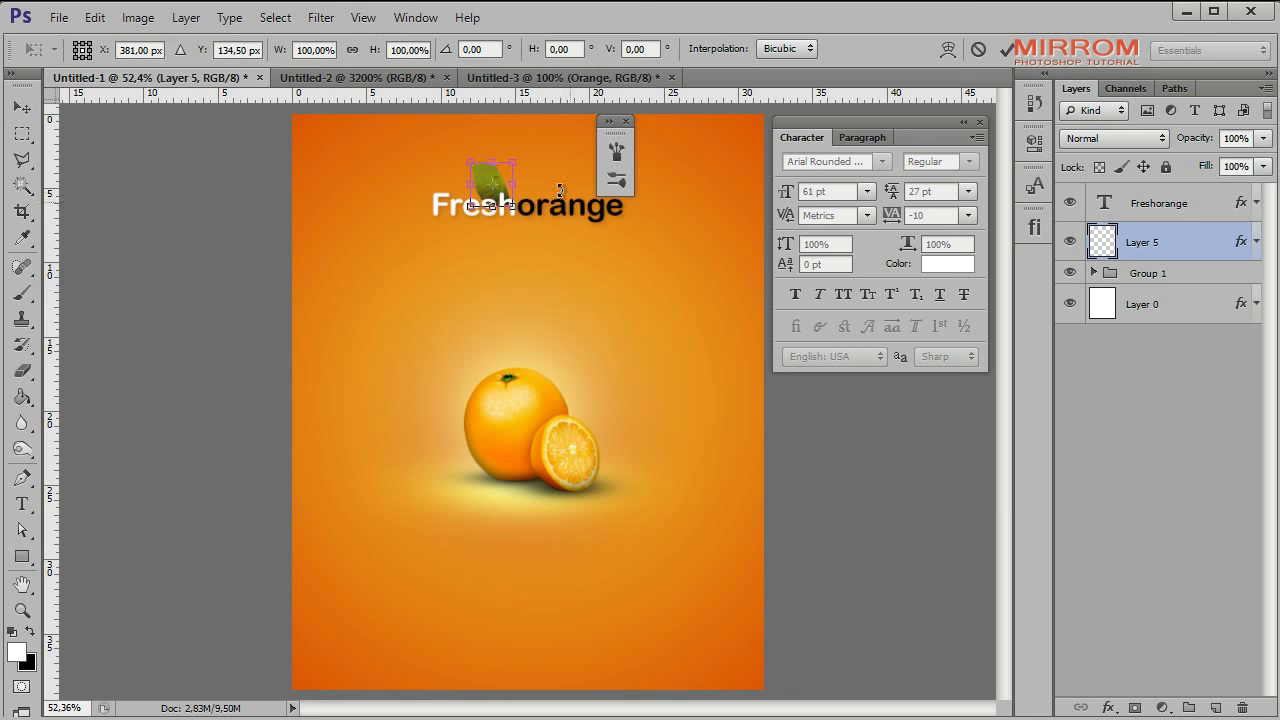
drag(470, 162, 500, 165)
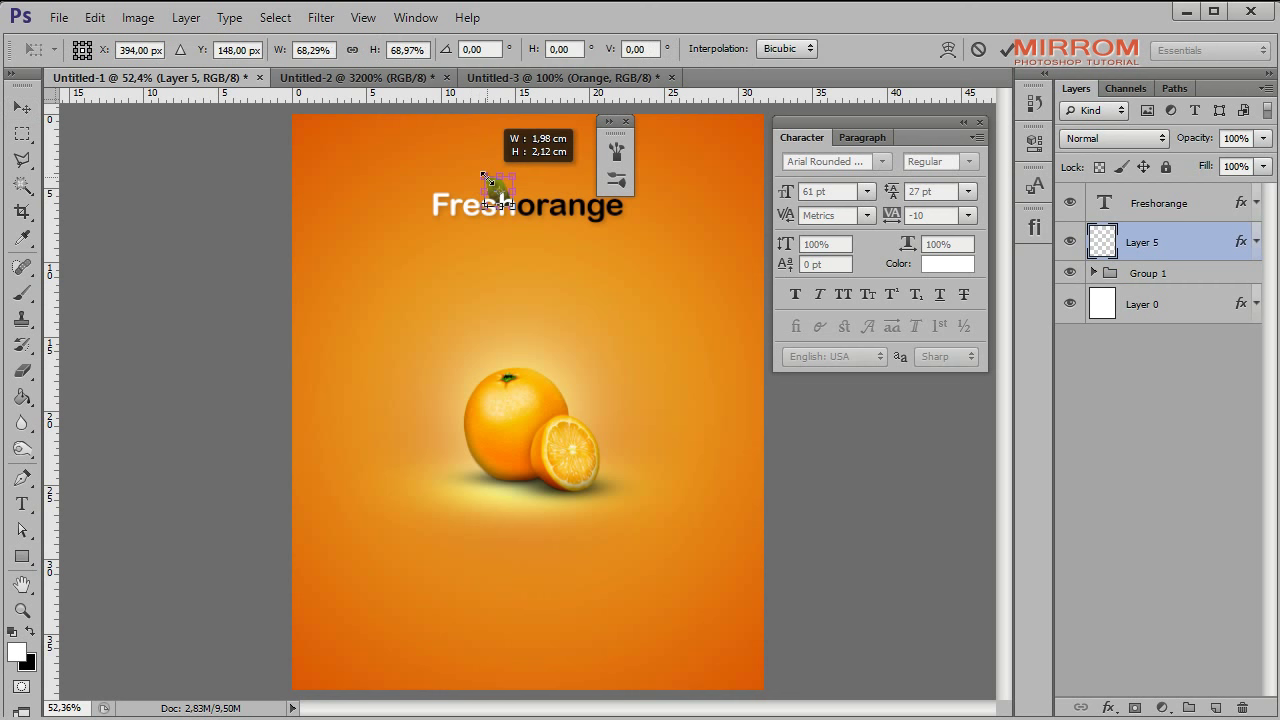
click(1006, 49)
Step: Zoom in on the title area and close the floating presets and Character panels
click(22, 610)
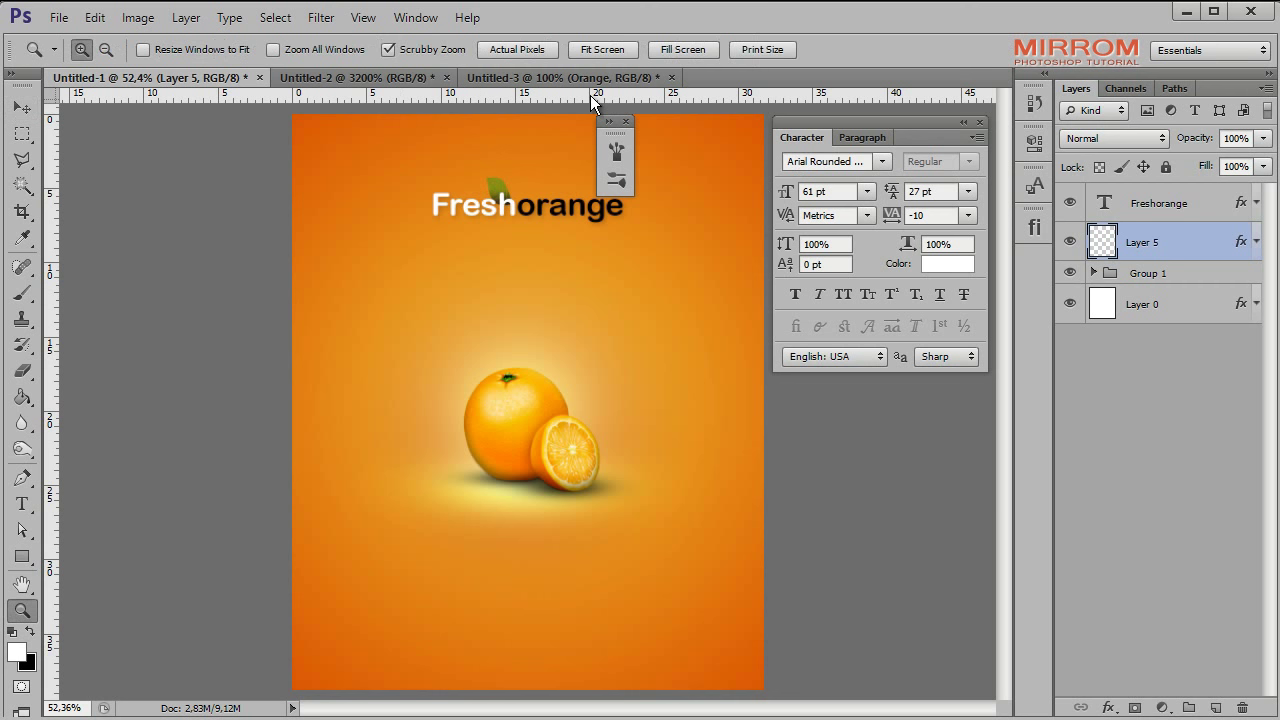
click(550, 420)
scroll(651, 406, up, 3)
scroll(630, 130, up, 1)
click(627, 122)
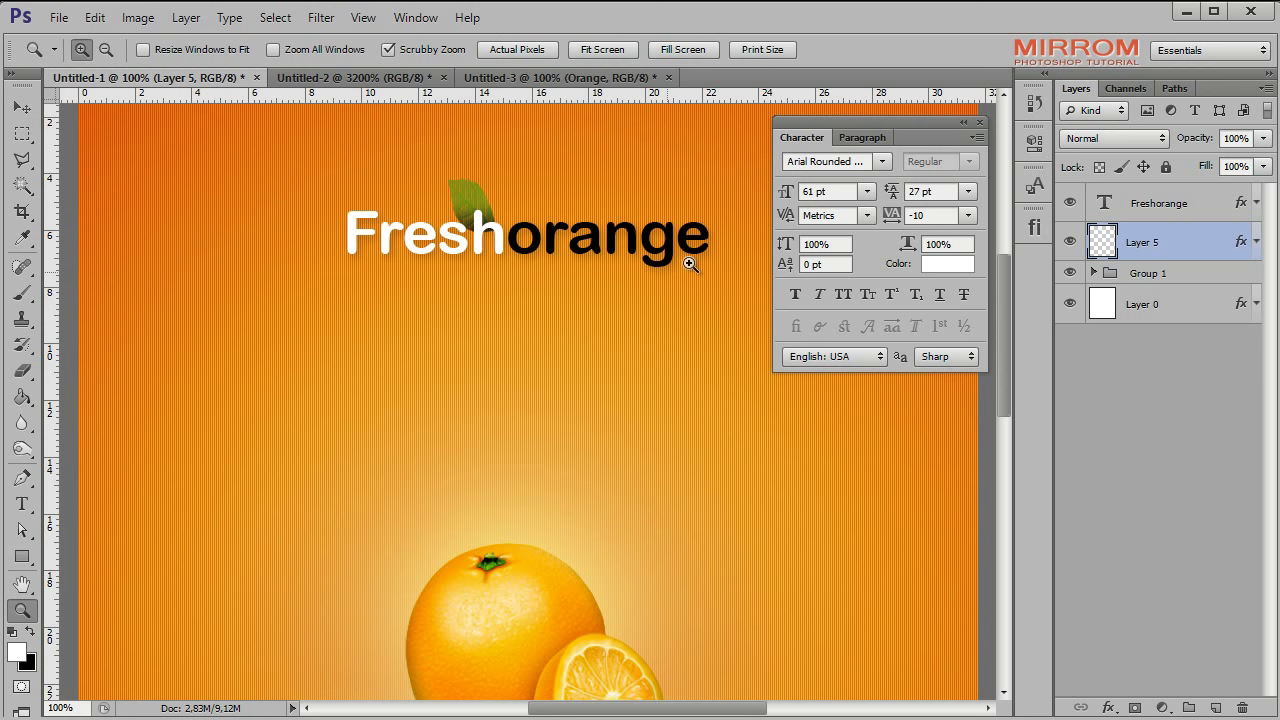
drag(706, 716, 710, 709)
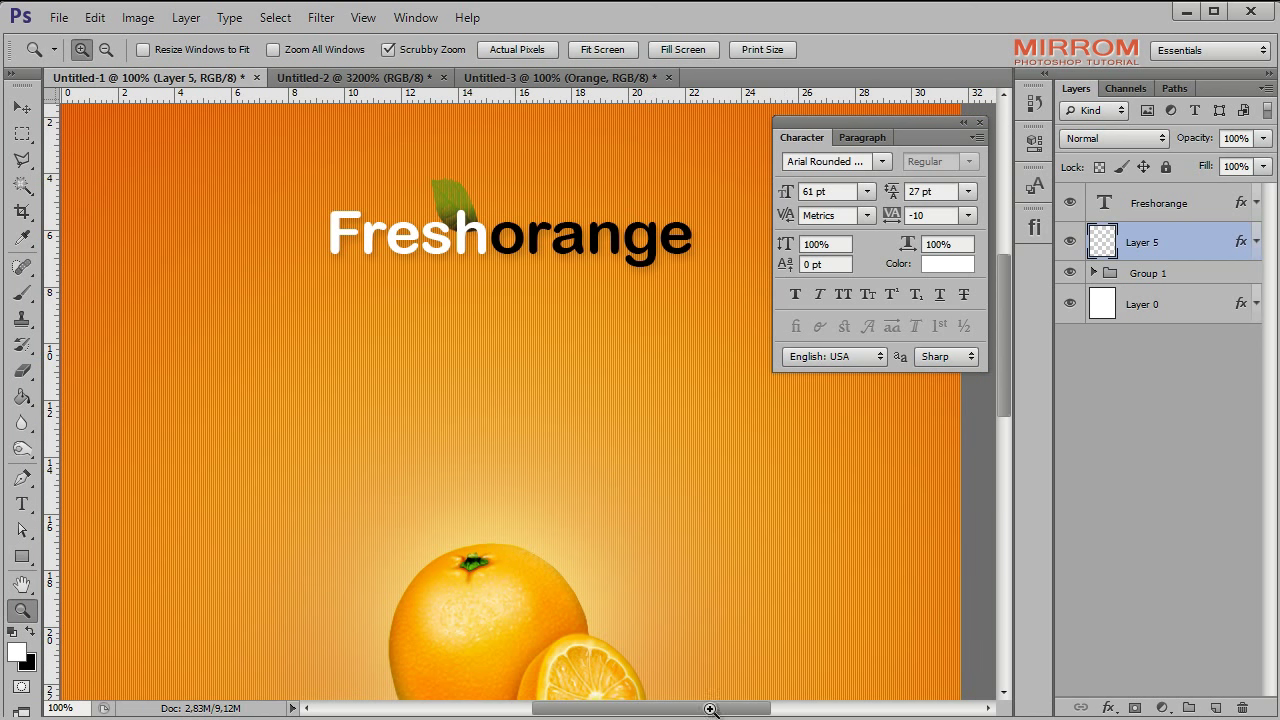
click(978, 123)
Step: Shrink the leaf slightly and tilt it about 3 degrees above the 'h'
key(v)
key(ctrl+t)
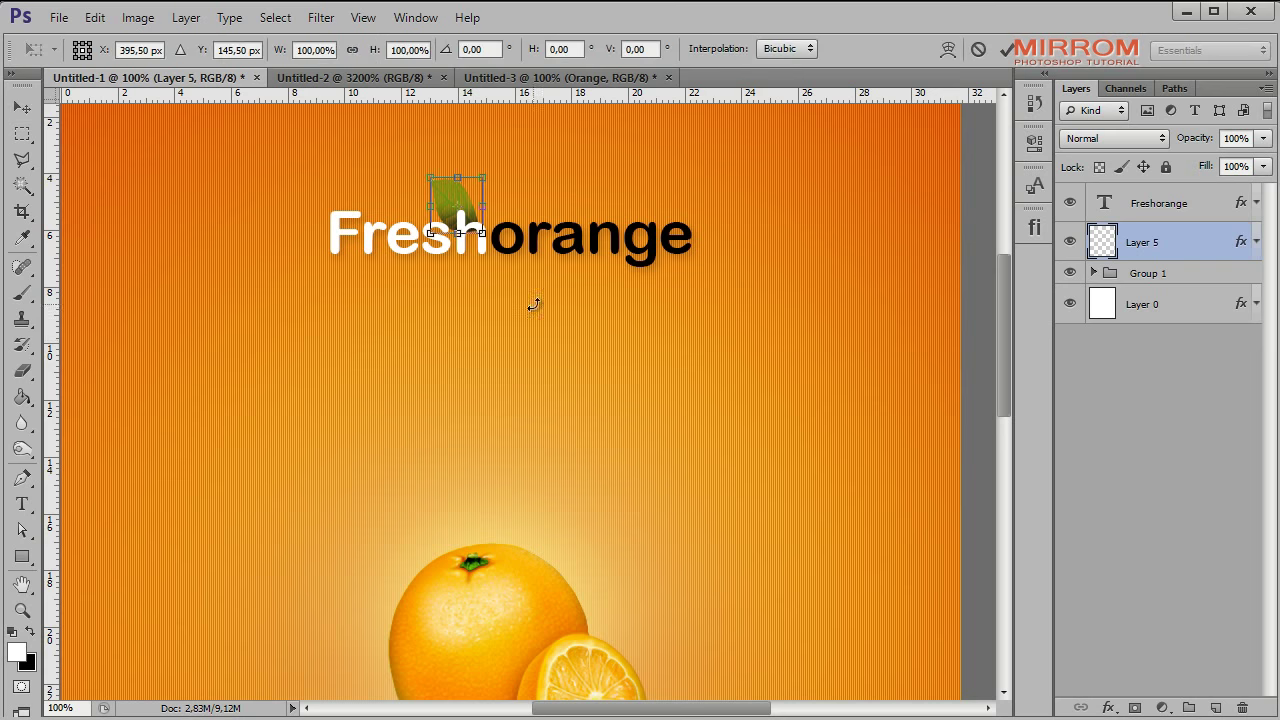
drag(490, 243, 480, 230)
key(Return)
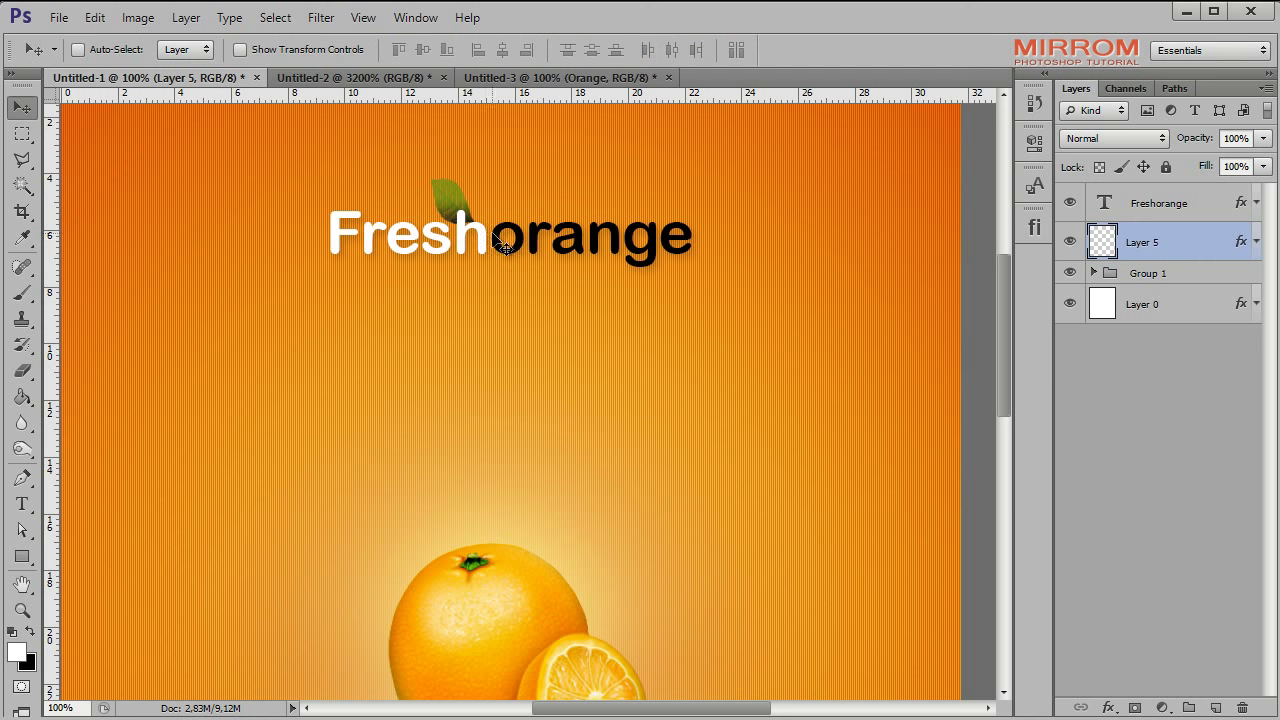
key(ctrl+t)
drag(943, 71, 786, 136)
key(Return)
Step: Duplicate the leaf, flip the copy horizontally, and set it rotated beside the original
key(ctrl+j)
click(94, 17)
click(420, 653)
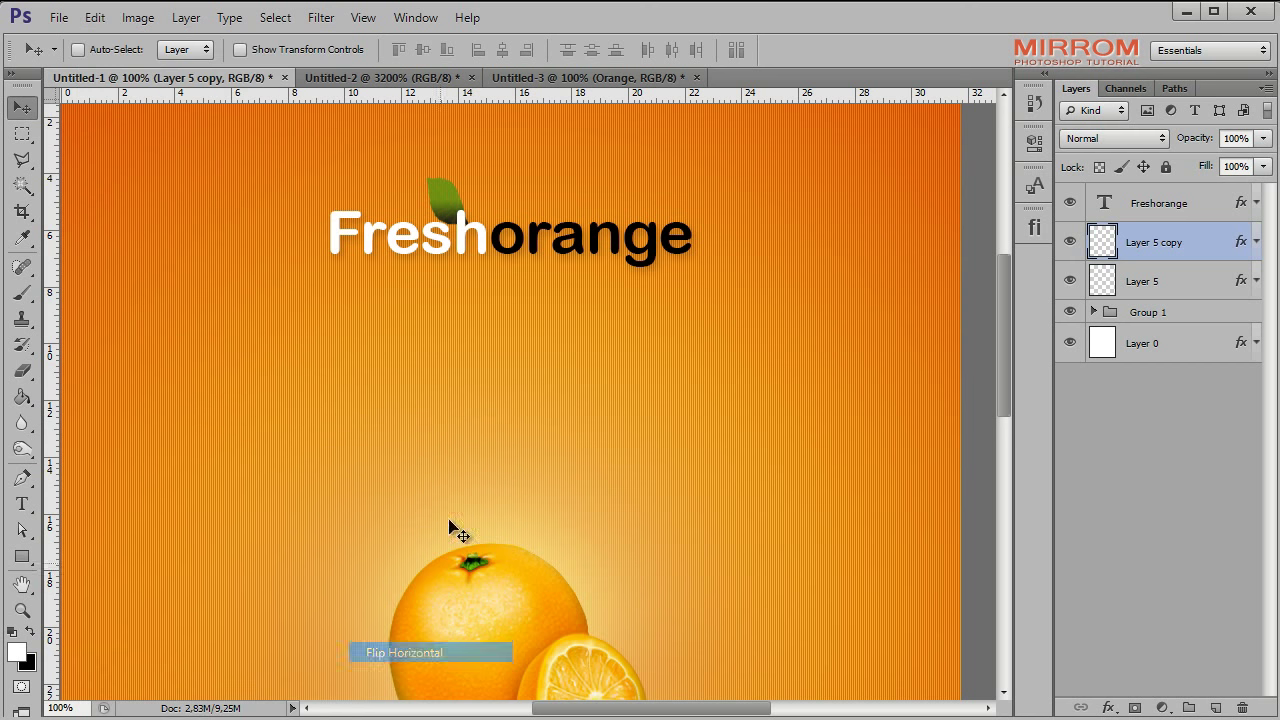
mouse_move(480, 212)
mouse_down()
mouse_move(524, 212)
mouse_move(525, 148)
mouse_up()
key(ctrl+t)
click(1007, 49)
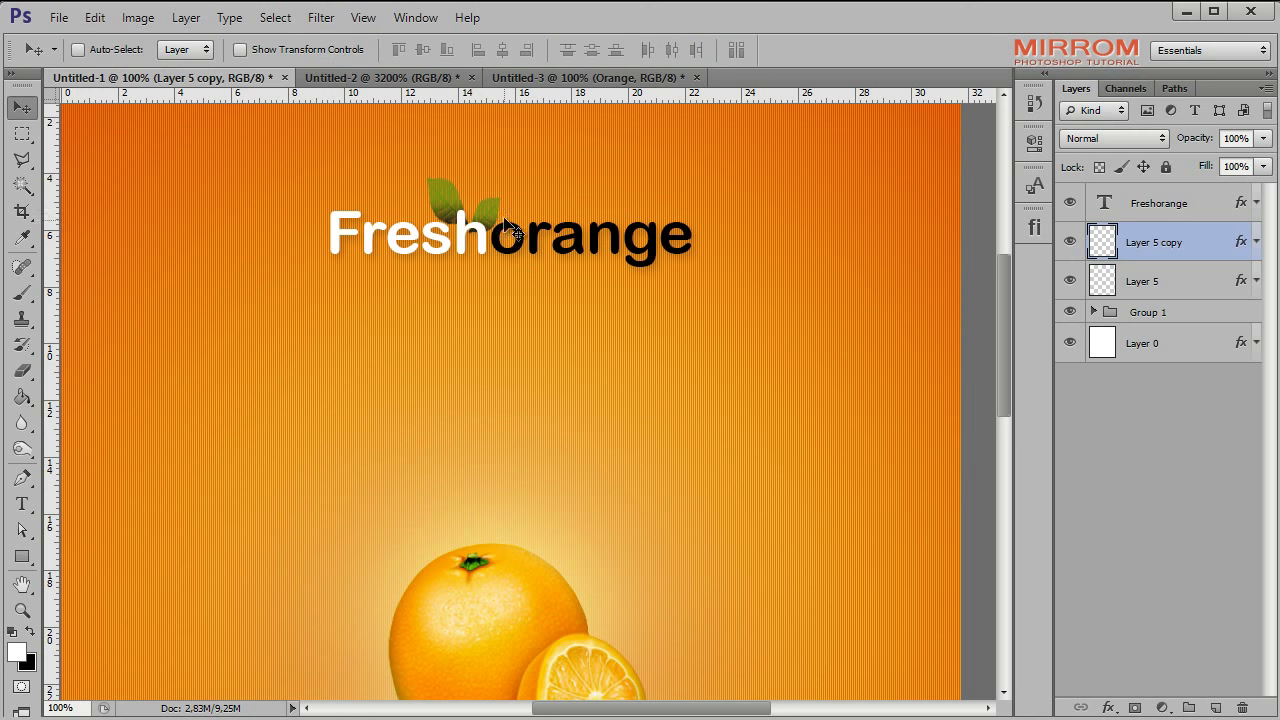
key(Left)
key(Left)
key(Left)
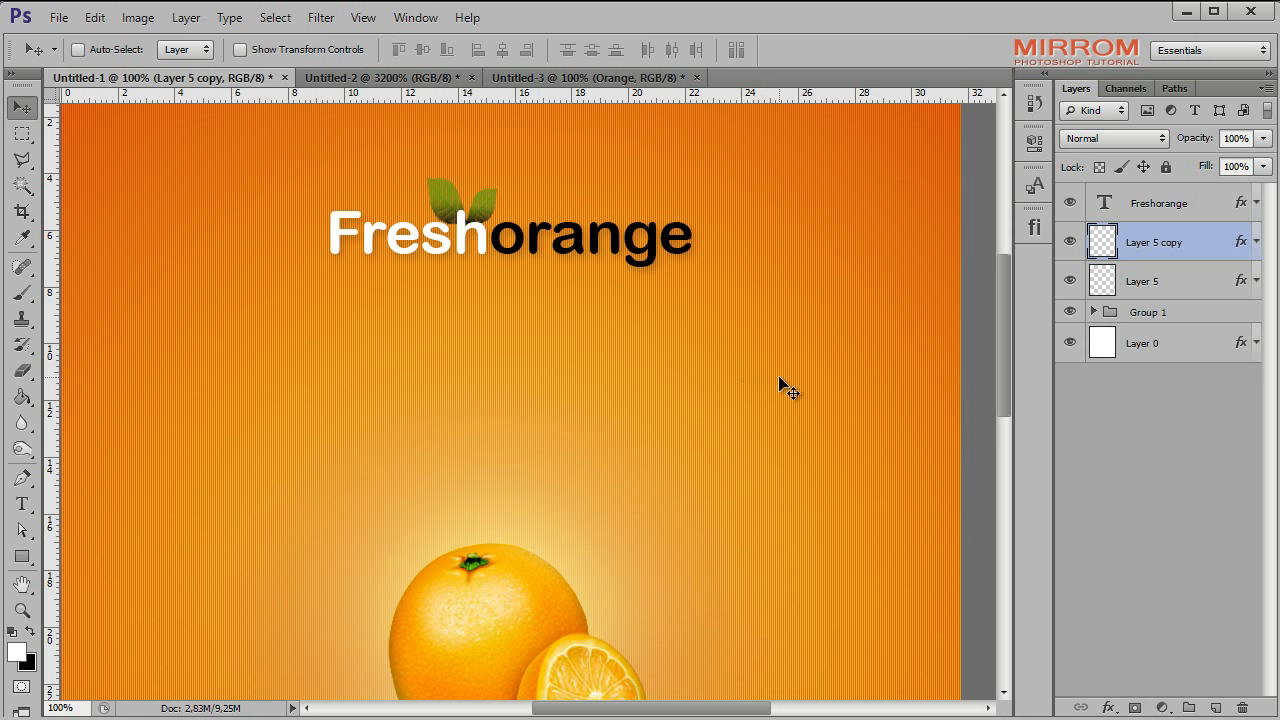
Step: Select Group 1 in the Layers panel as the working layer
drag(709, 712, 705, 712)
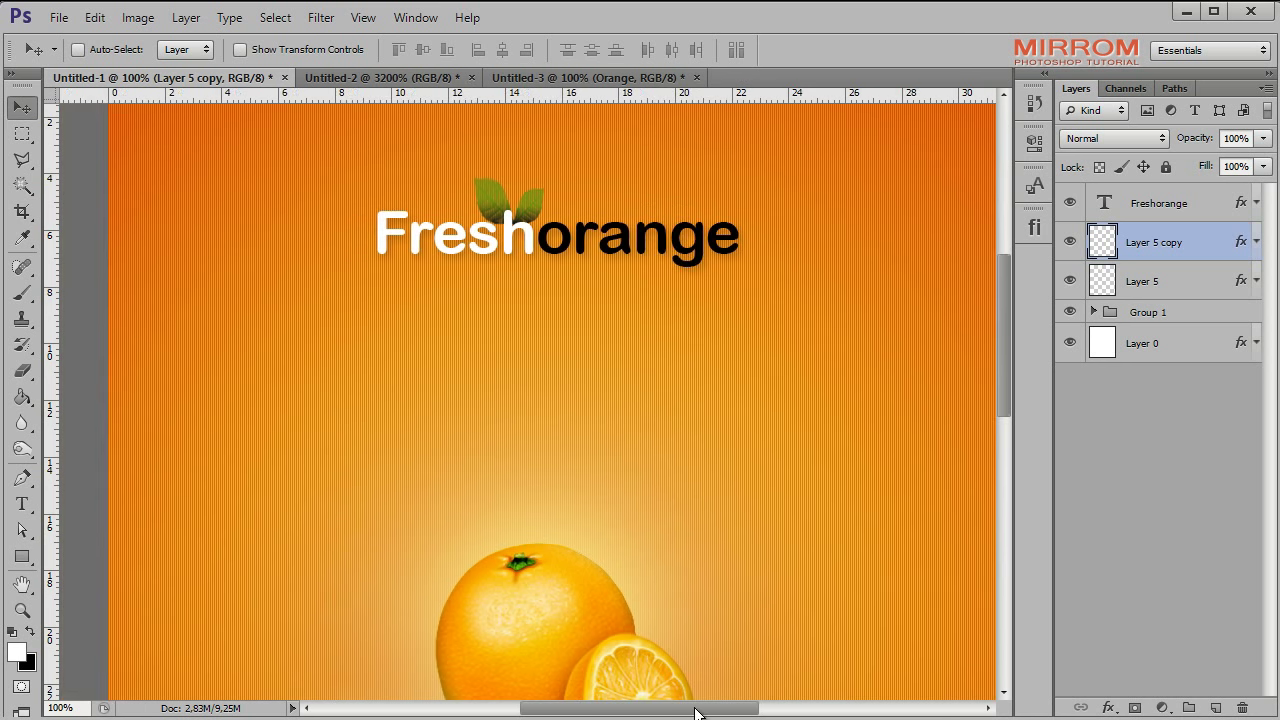
click(1160, 318)
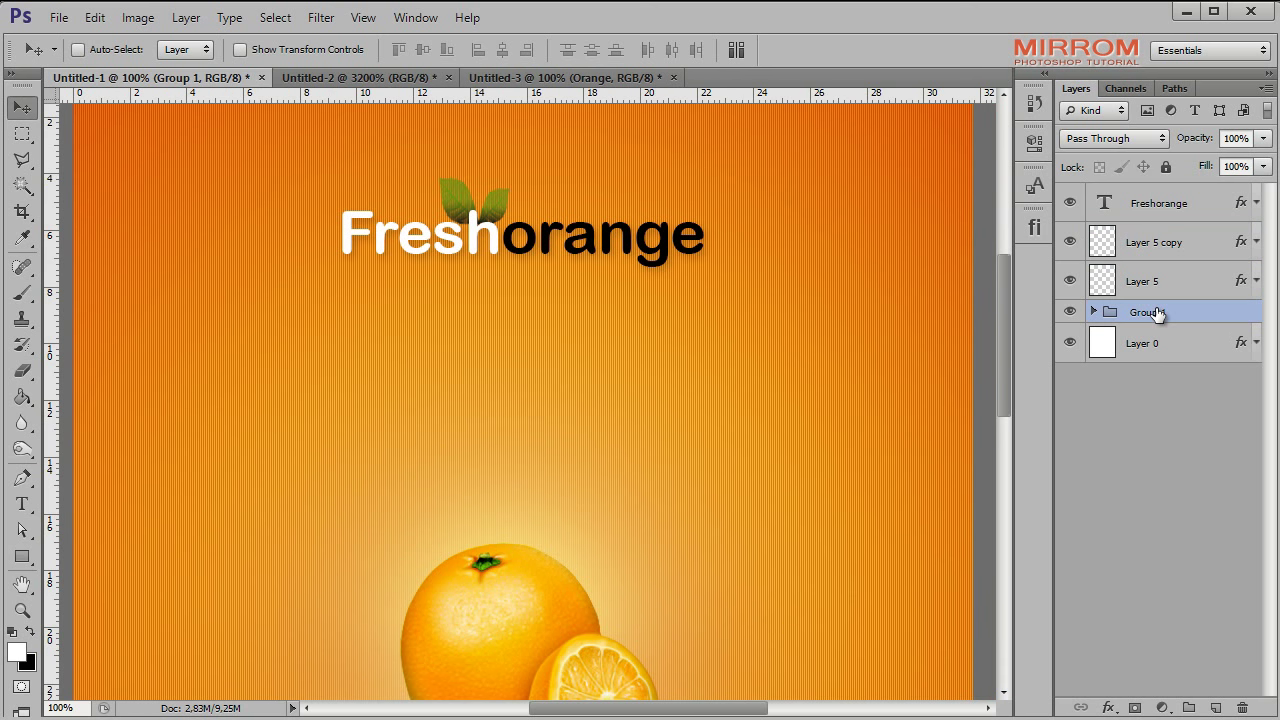
Step: Draw a 1 px horizontal line across the poster beneath the Freshorange logo
click(26, 563)
click(125, 628)
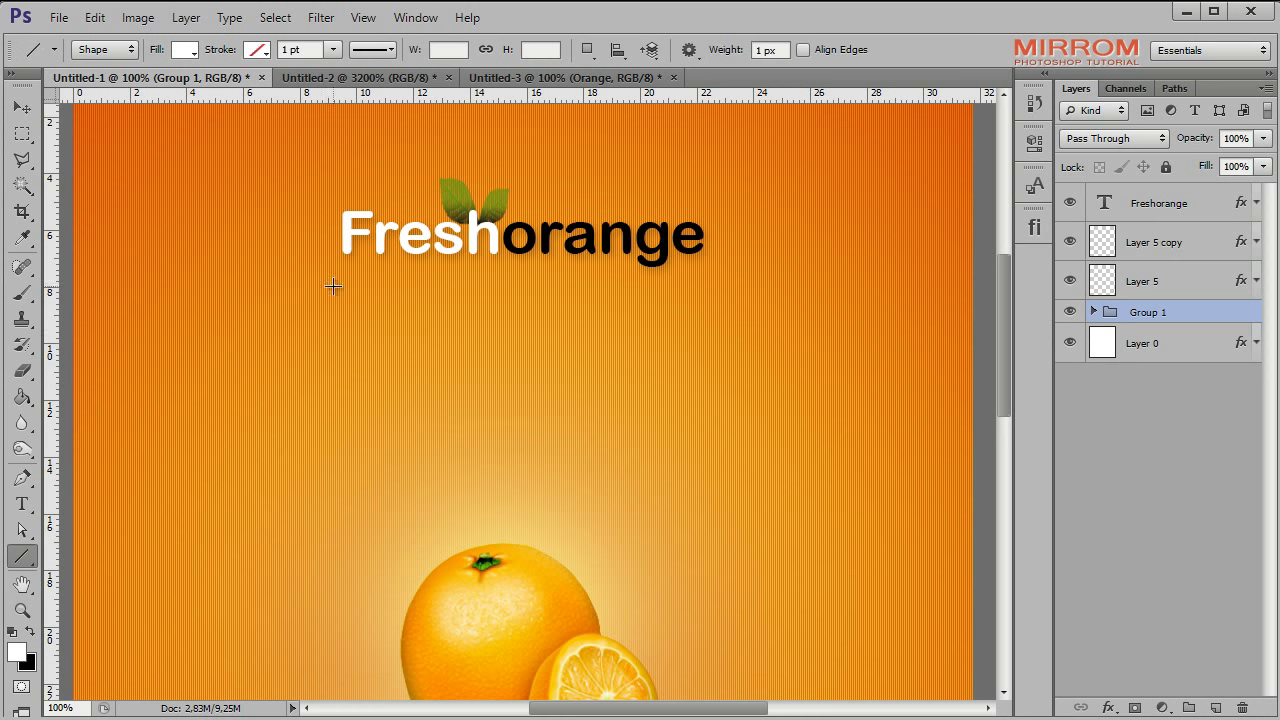
click(308, 50)
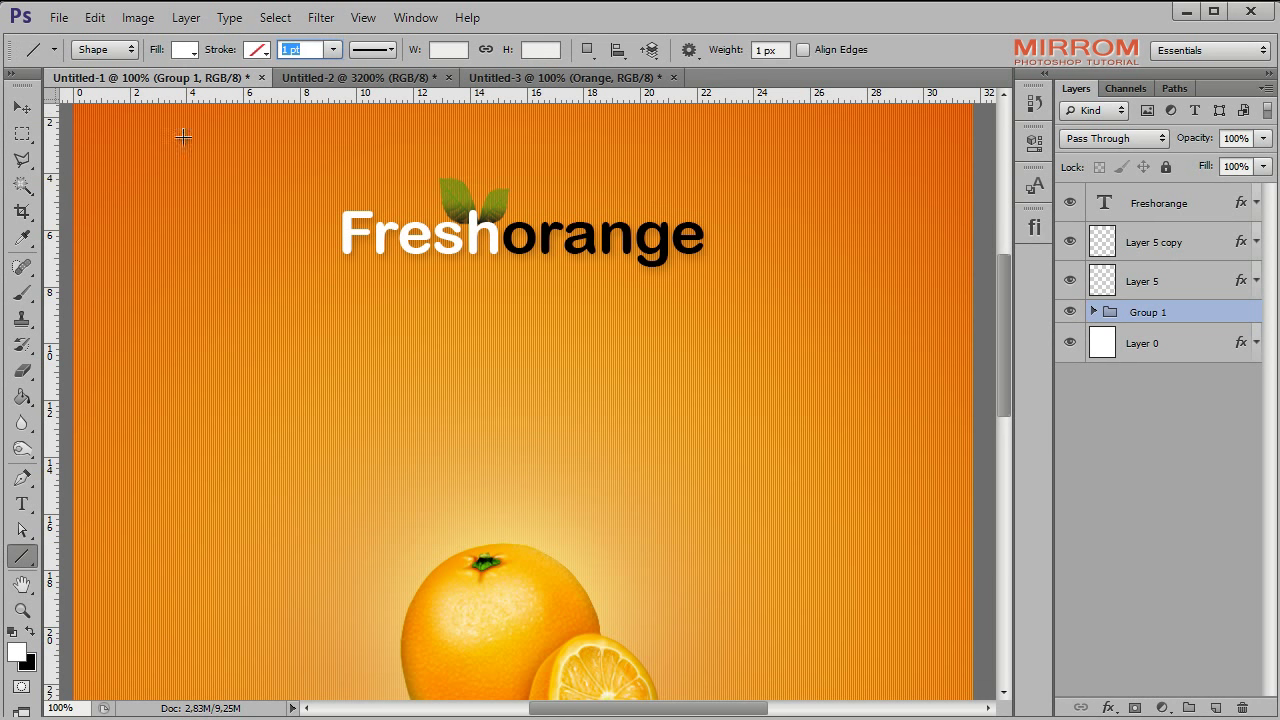
click(784, 50)
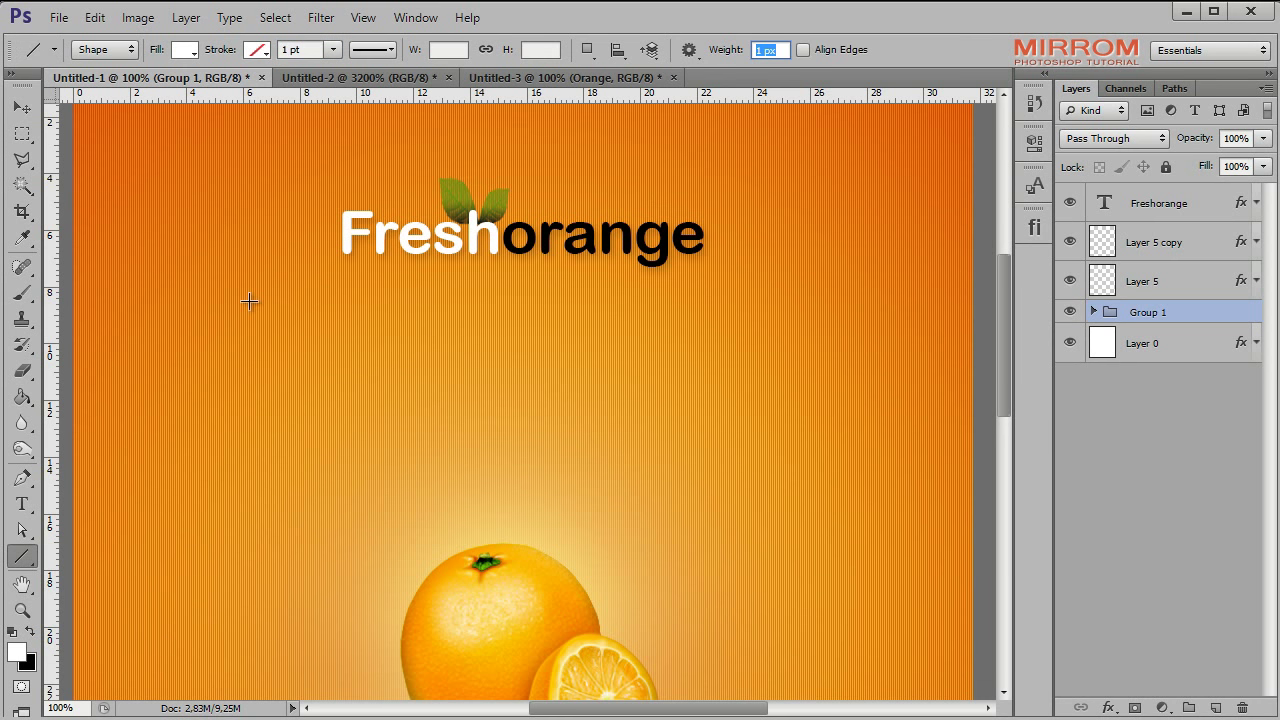
drag(213, 299, 858, 298)
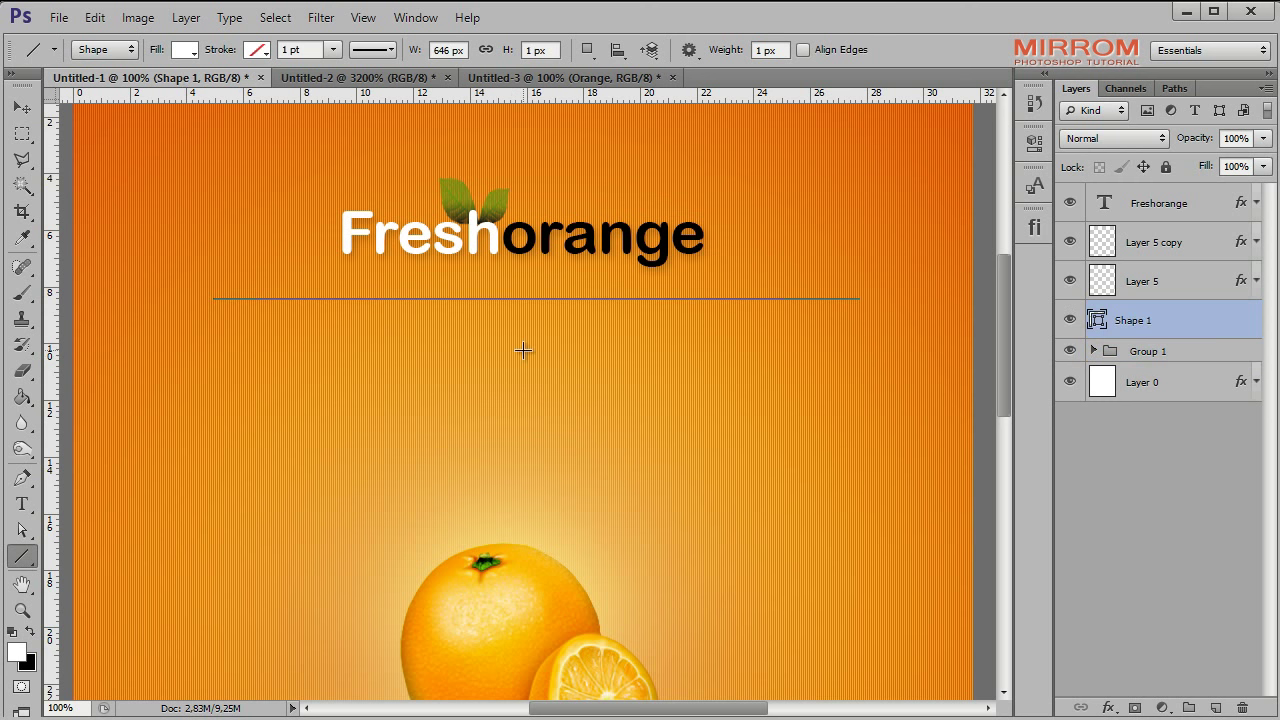
Step: Rasterize the Shape 1 line layer and nudge it down slightly
key(v)
right_click(1225, 325)
click(1030, 434)
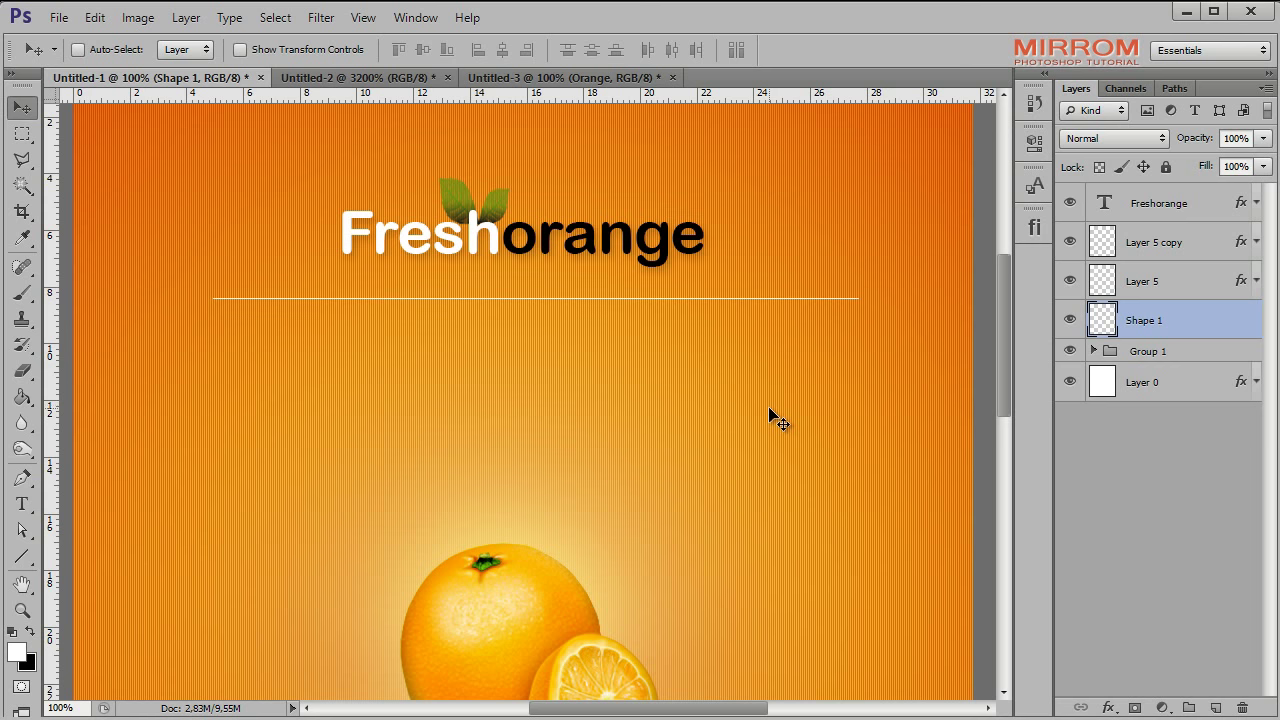
key(shift+Down)
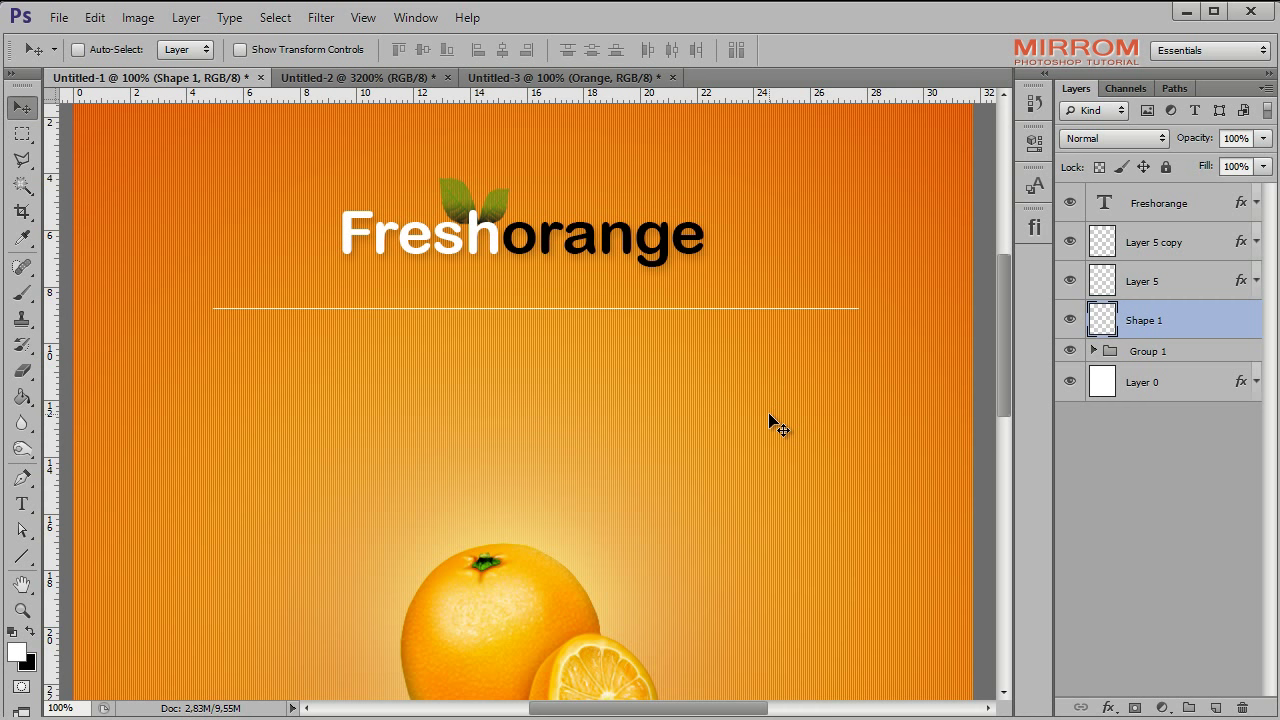
Step: Add a layer mask to Shape 1 and gradient-fade both ends of the line
click(1135, 707)
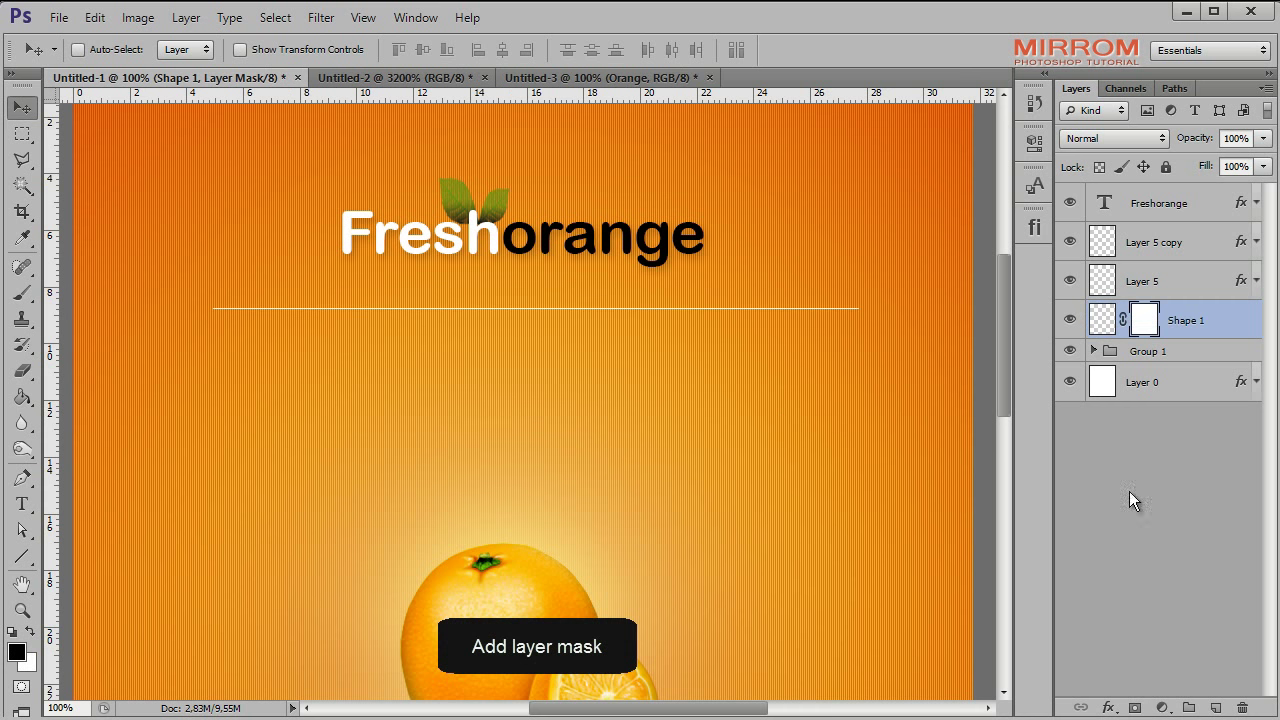
right_click(22, 397)
click(115, 398)
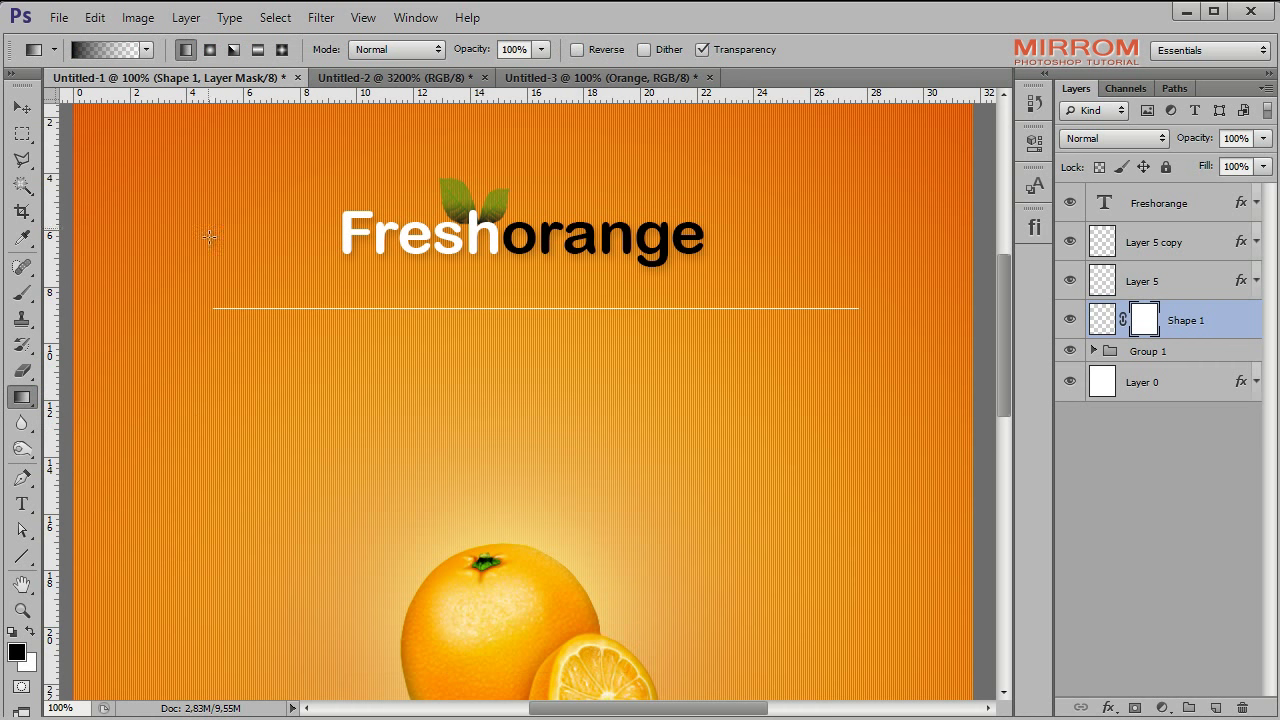
drag(184, 340, 399, 349)
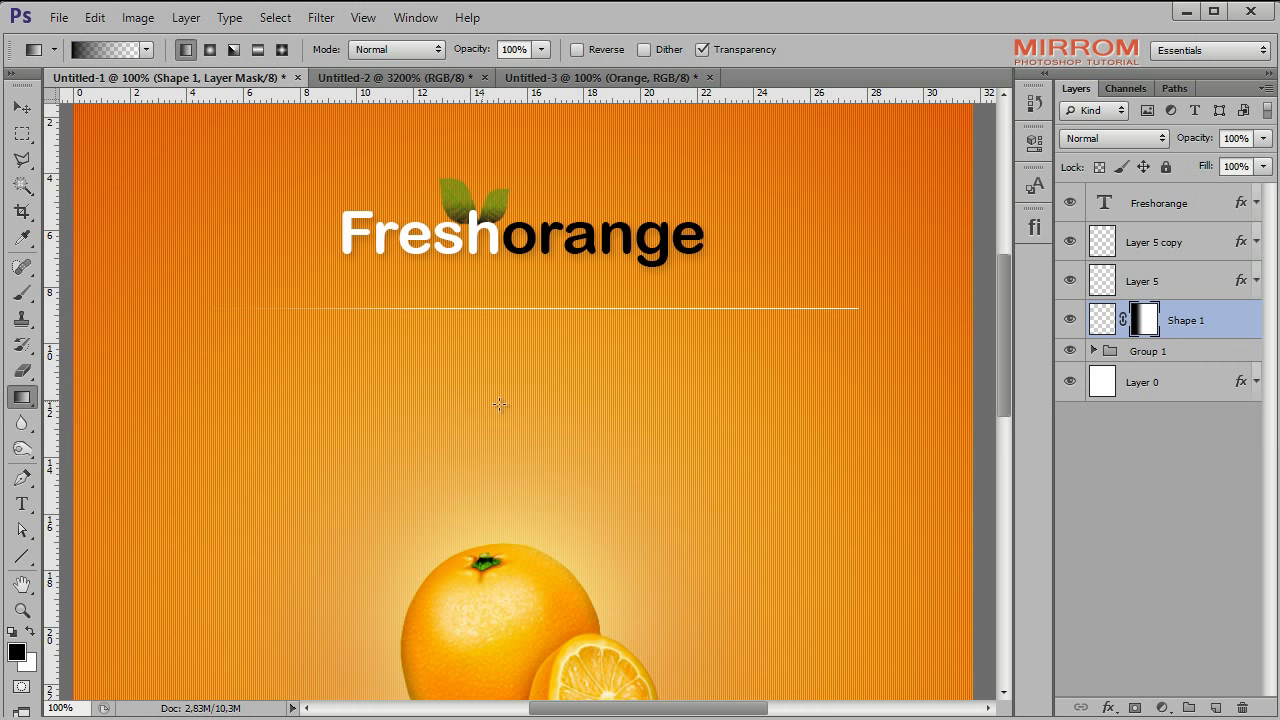
mouse_move(948, 376)
mouse_down()
mouse_move(829, 358)
mouse_move(625, 383)
mouse_up()
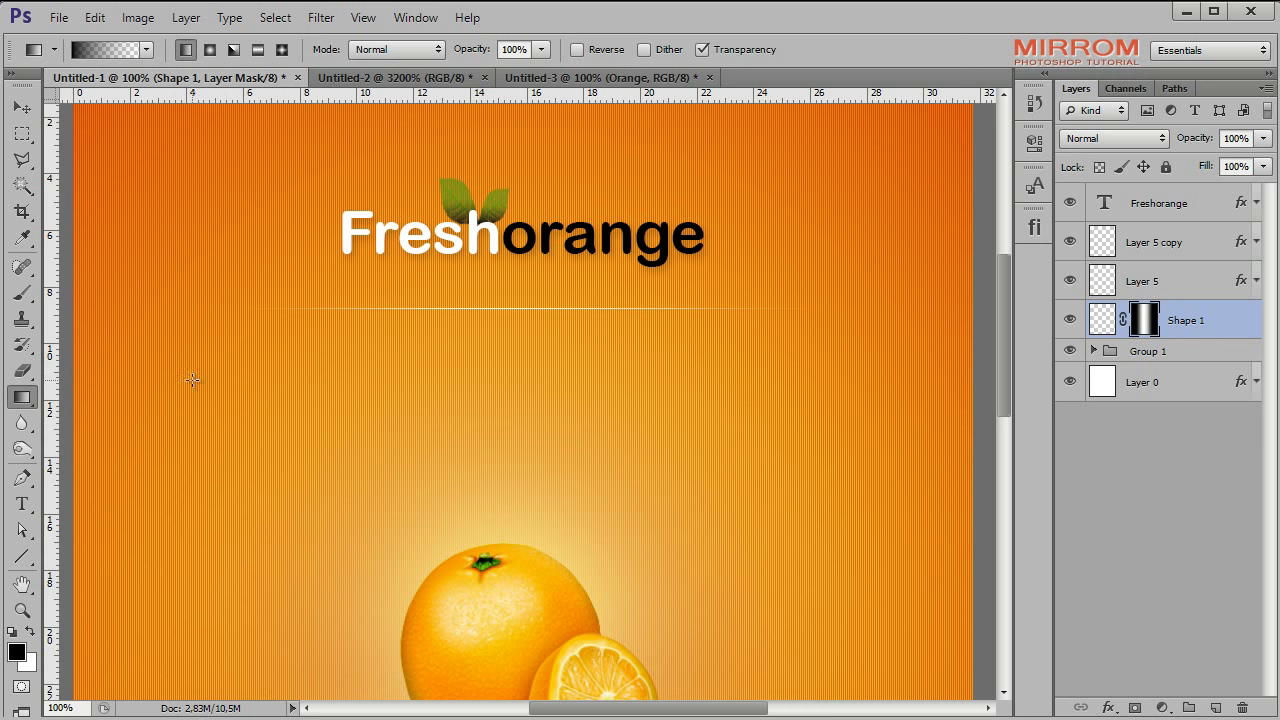
Step: Lower the divider layer's opacity to 88%
key(v)
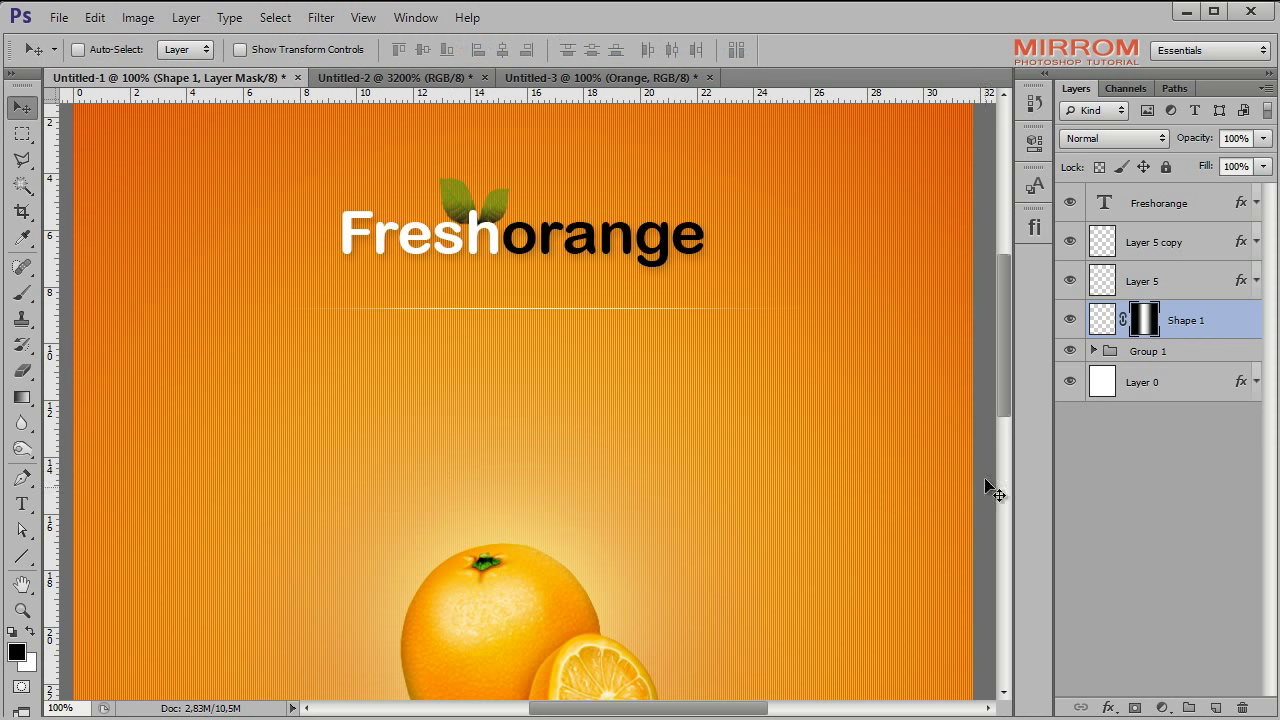
drag(1198, 138, 1168, 150)
key(Return)
Step: With Group 1 selected, set the Type tool font to Franklin Gothic
click(1172, 352)
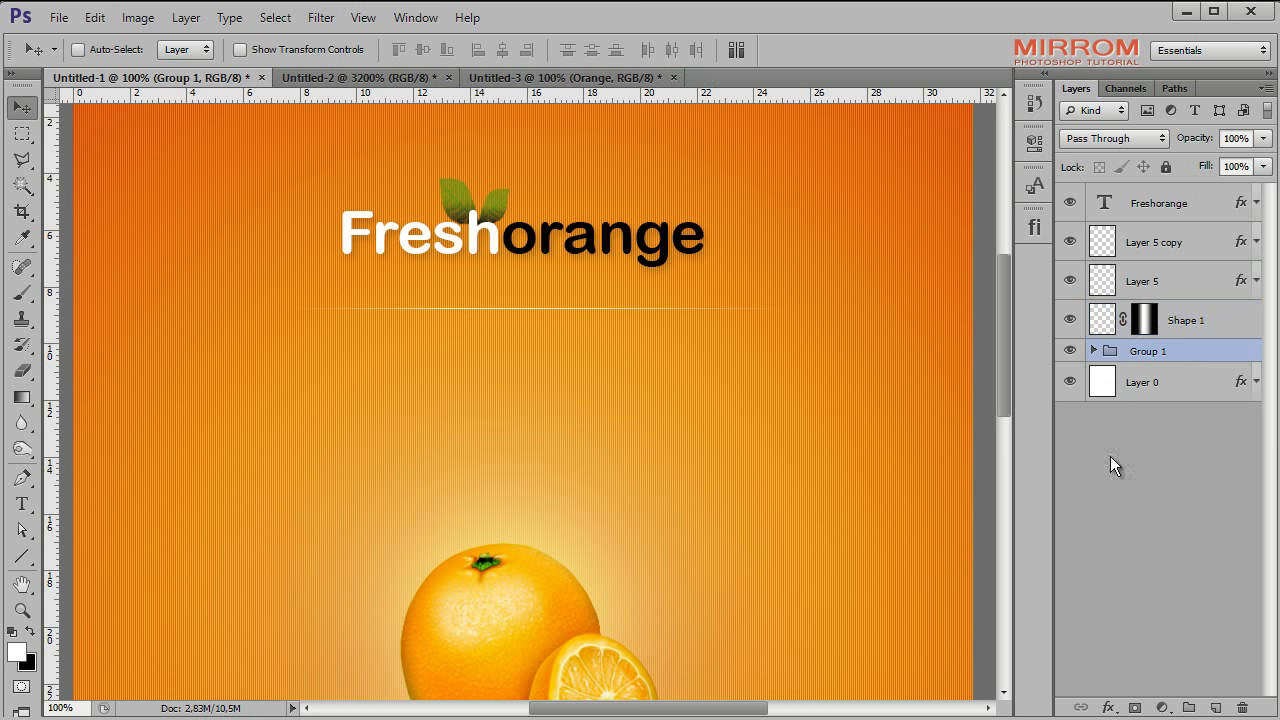
key(t)
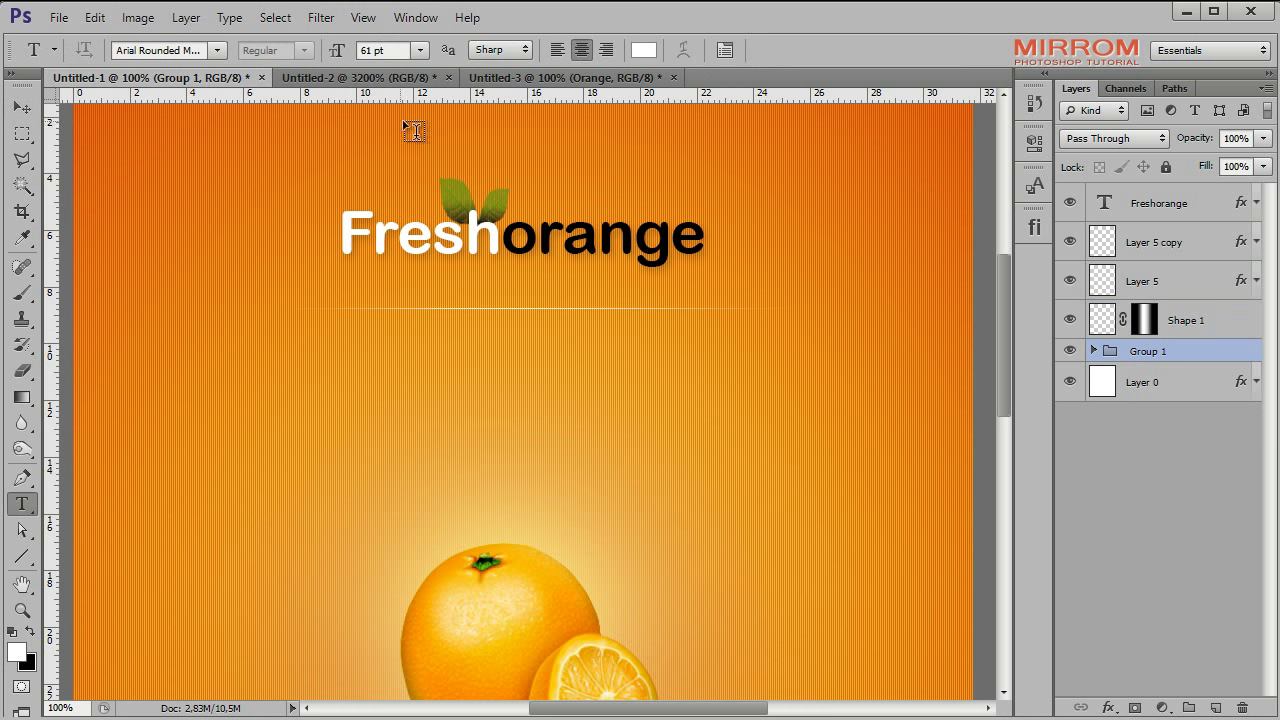
click(725, 50)
click(856, 165)
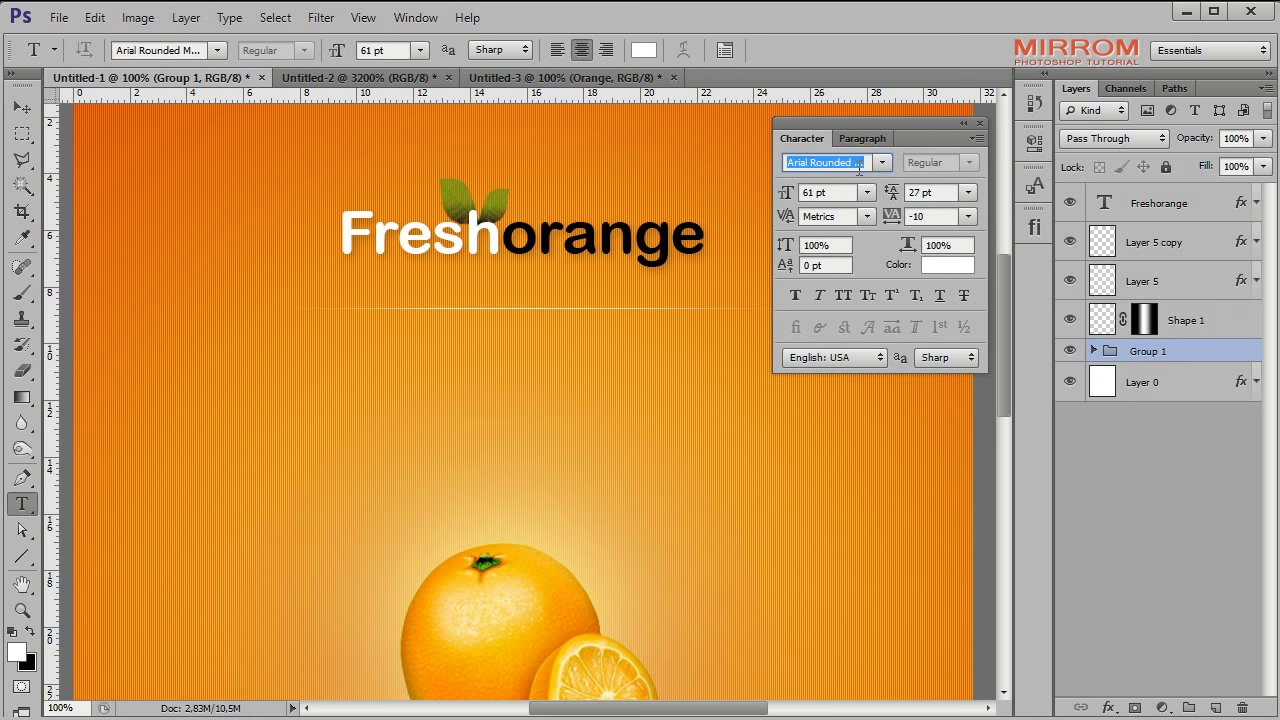
text(Felix Titling)
click(884, 163)
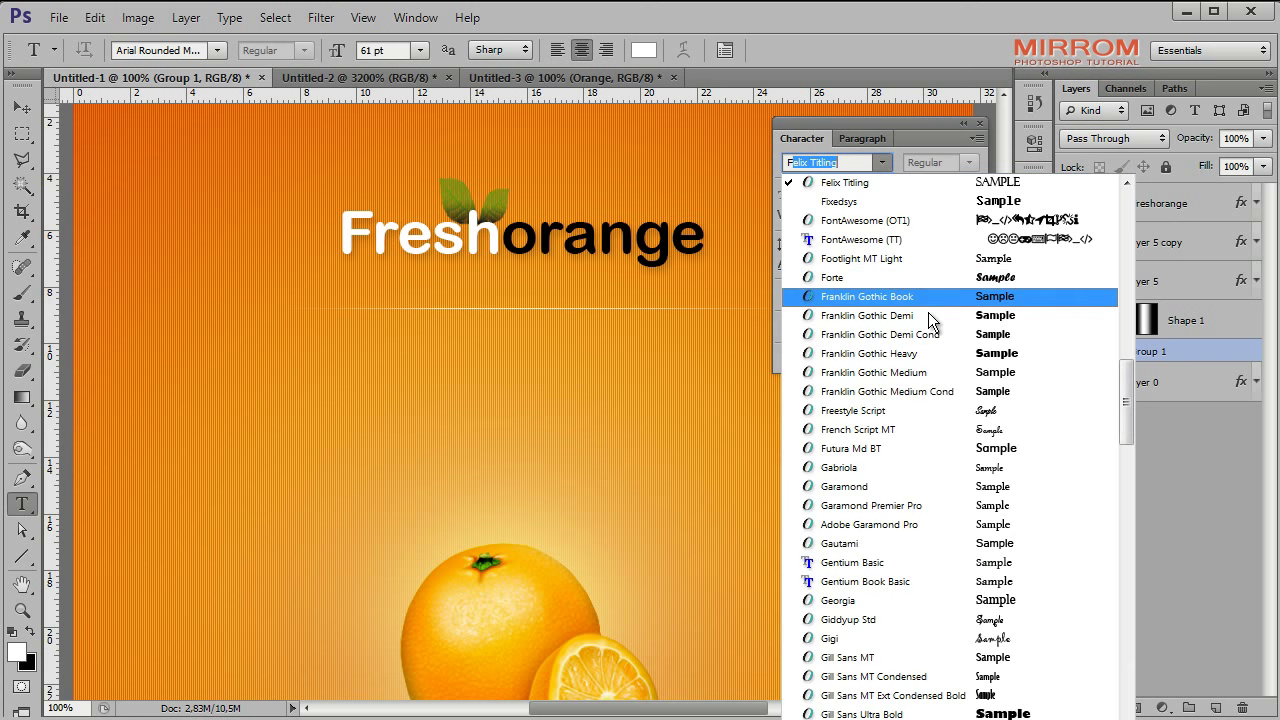
click(850, 300)
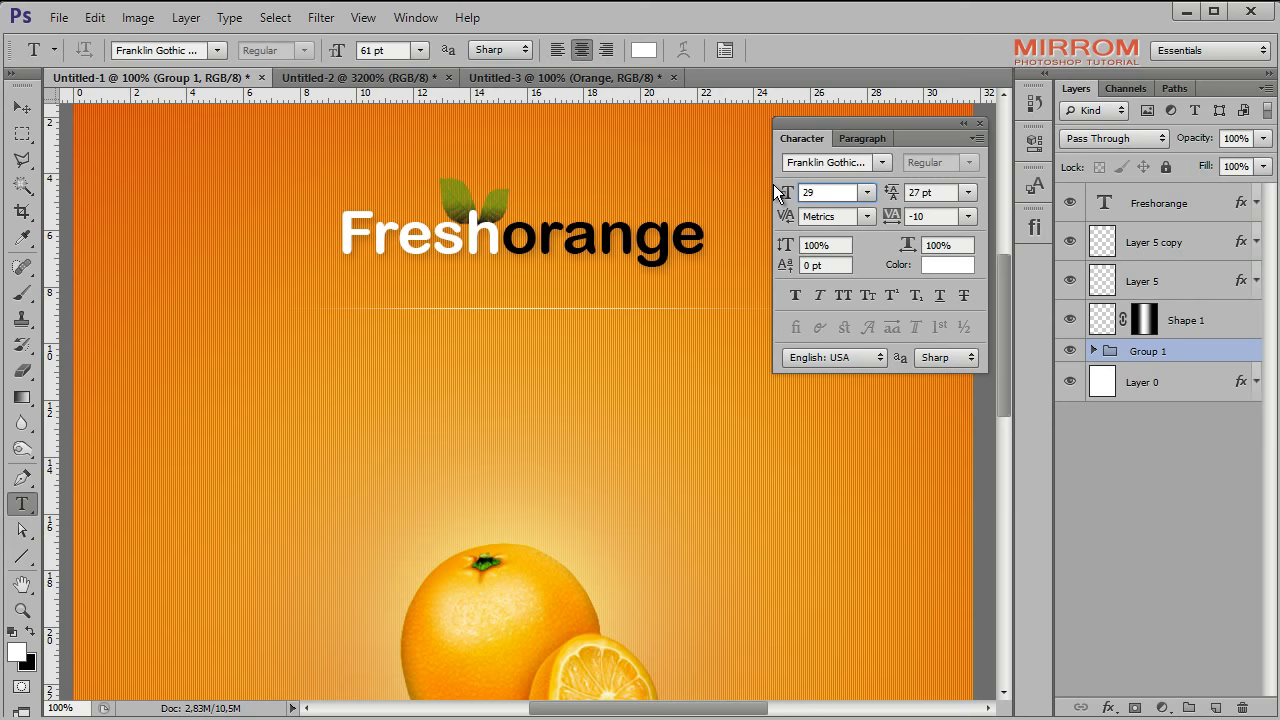
key(Return)
Step: Set the text size to 29 pt and tracking to 0, then start a text layer below the divider
click(852, 194)
text(9)
key(Return)
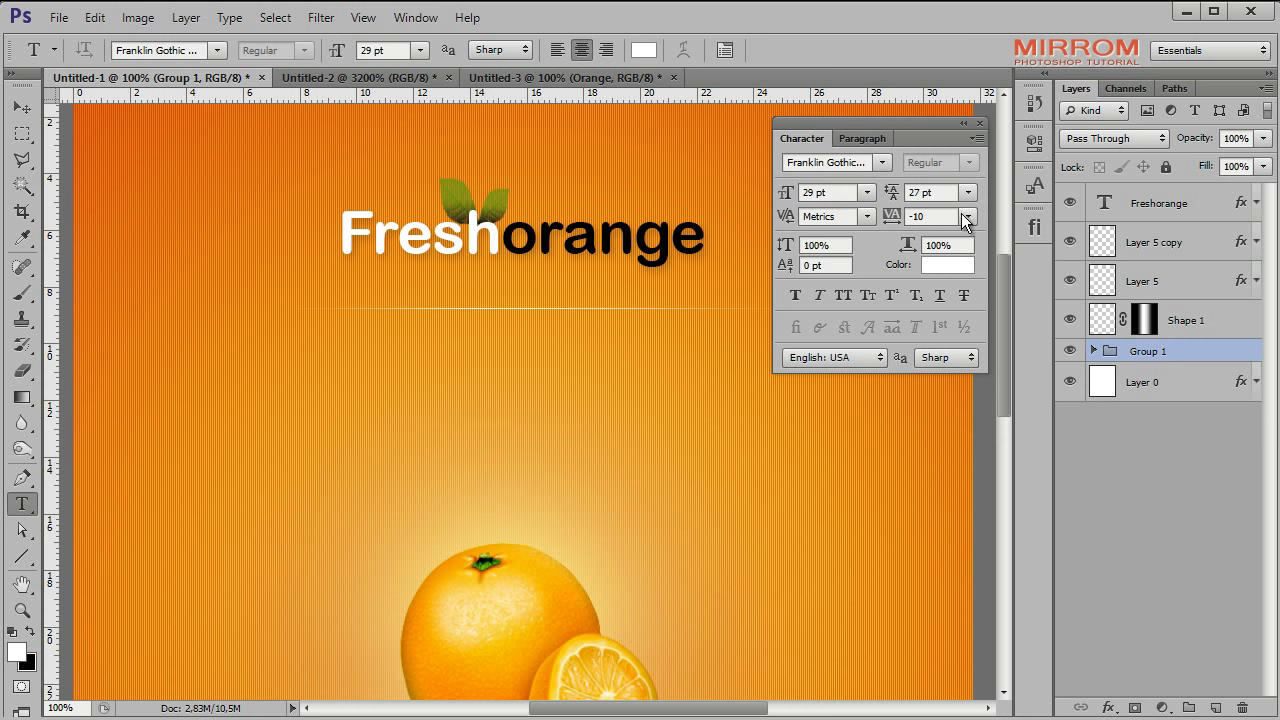
click(968, 216)
click(957, 388)
click(309, 372)
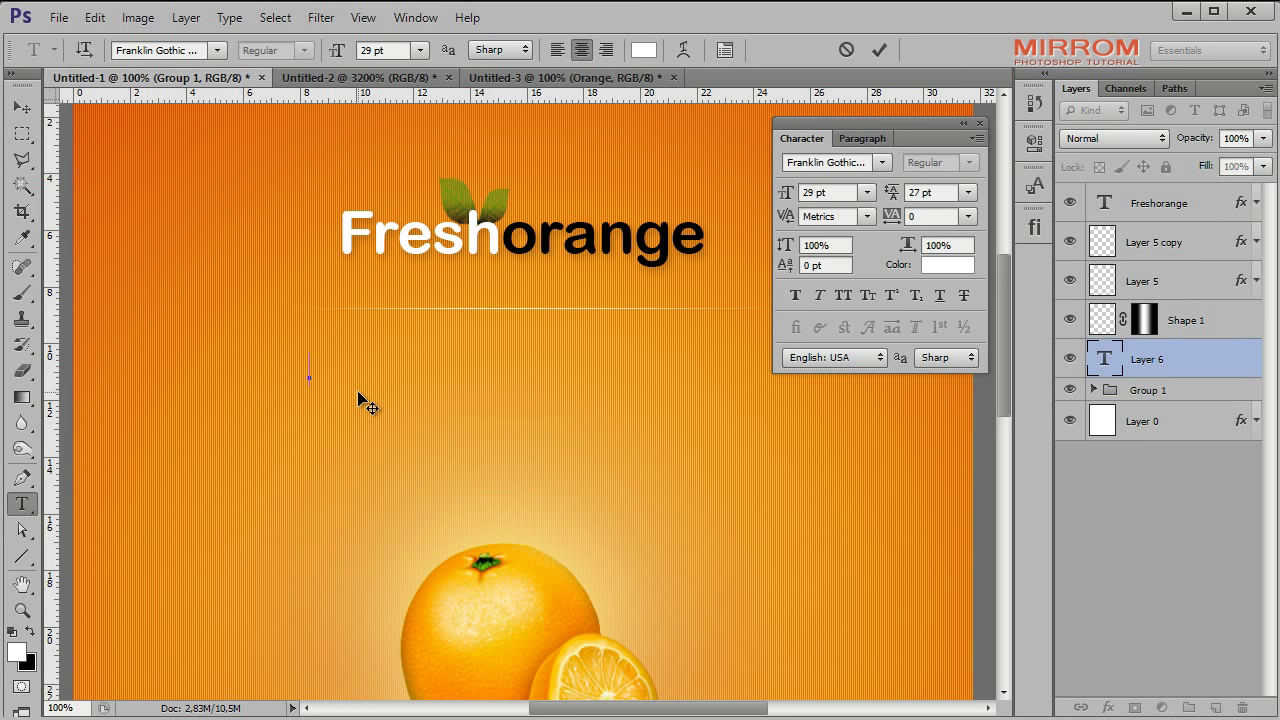
Step: Type and commit 'GOOD FOR HEALTH & SWEET TO EAT', centring it under the divider
text(GOD FOR)
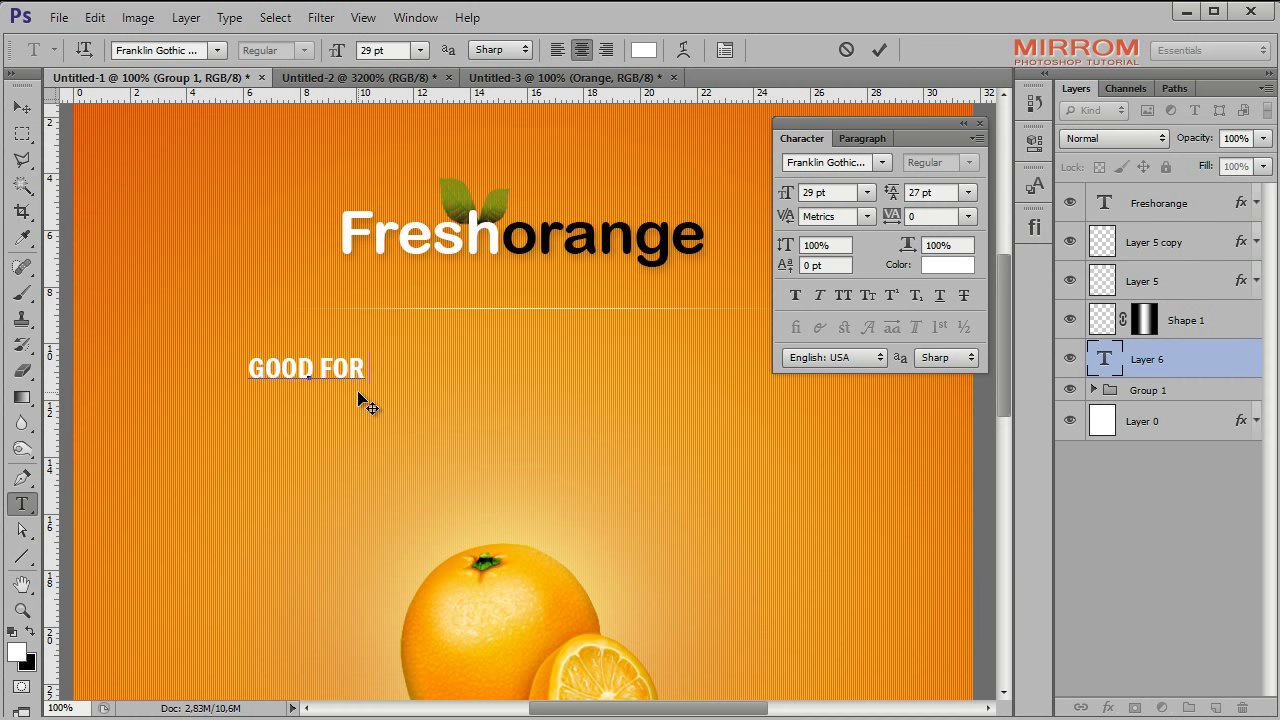
text( HEALTH & SWEET)
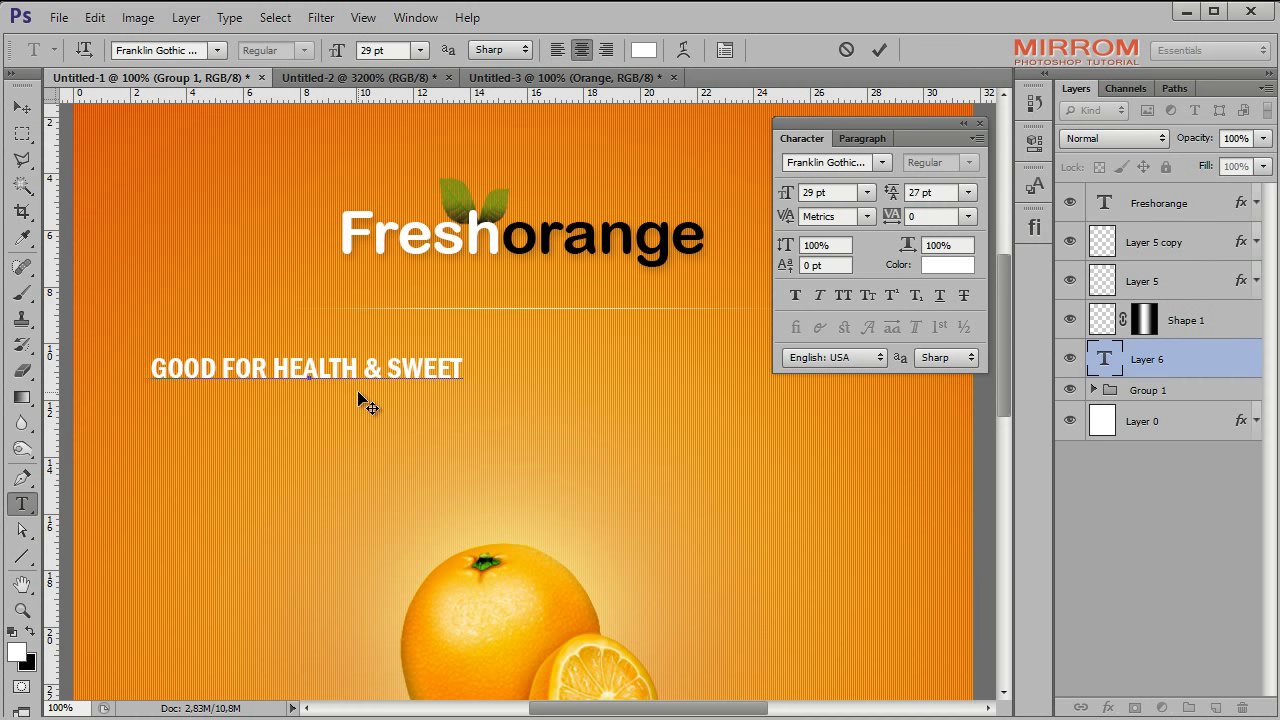
text(  TO EAT)
key(ctrl+Return)
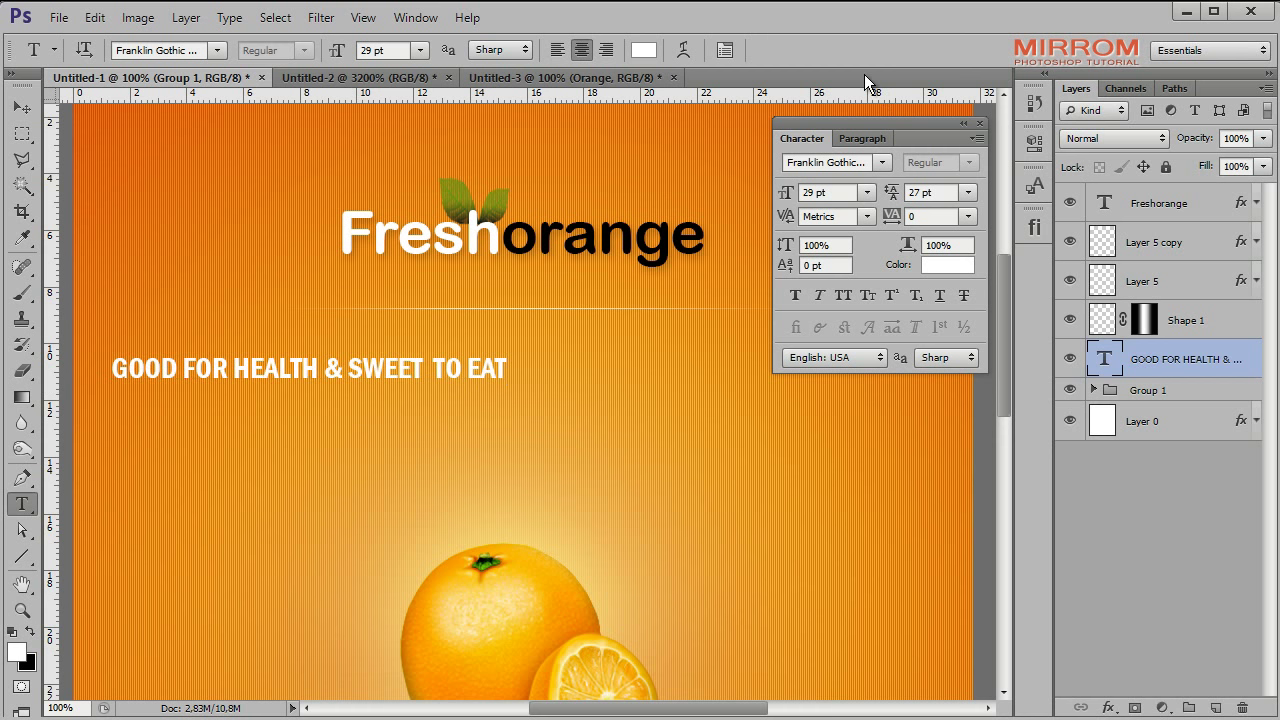
key(v)
drag(322, 369, 555, 348)
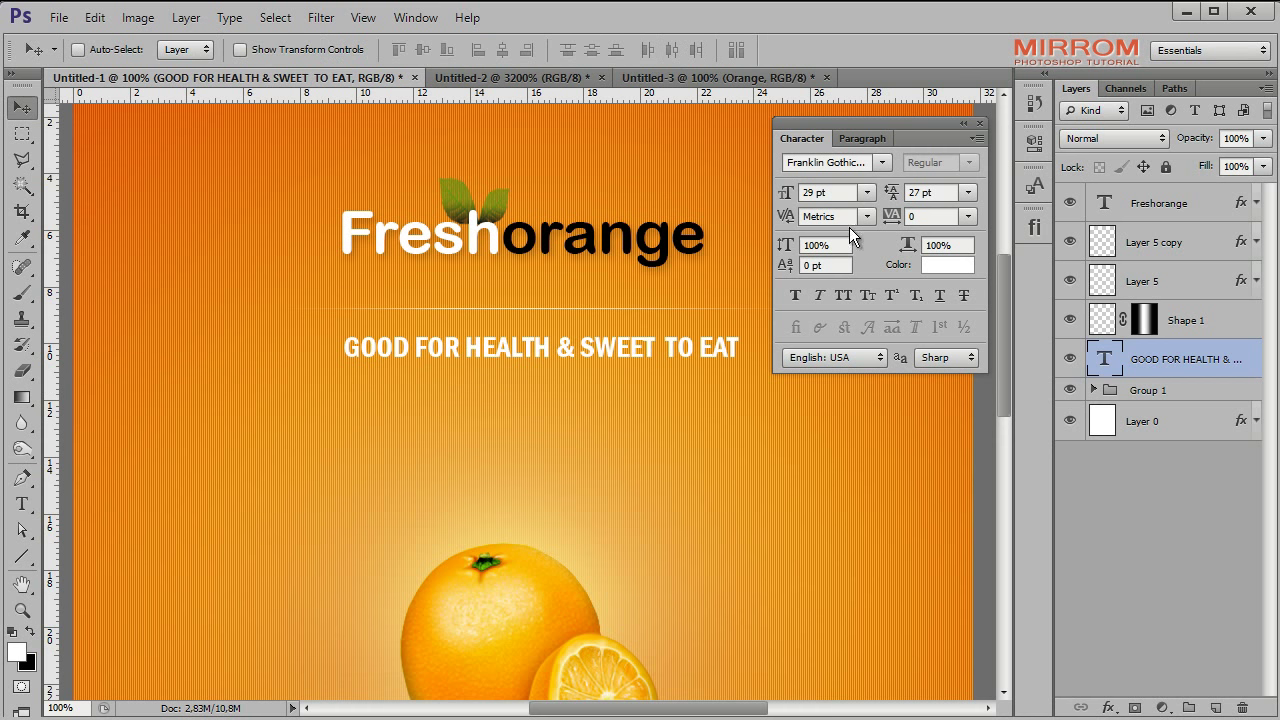
Step: Give the tagline tracking 25 and Faux Italic, keeping Franklin Gothic
click(968, 217)
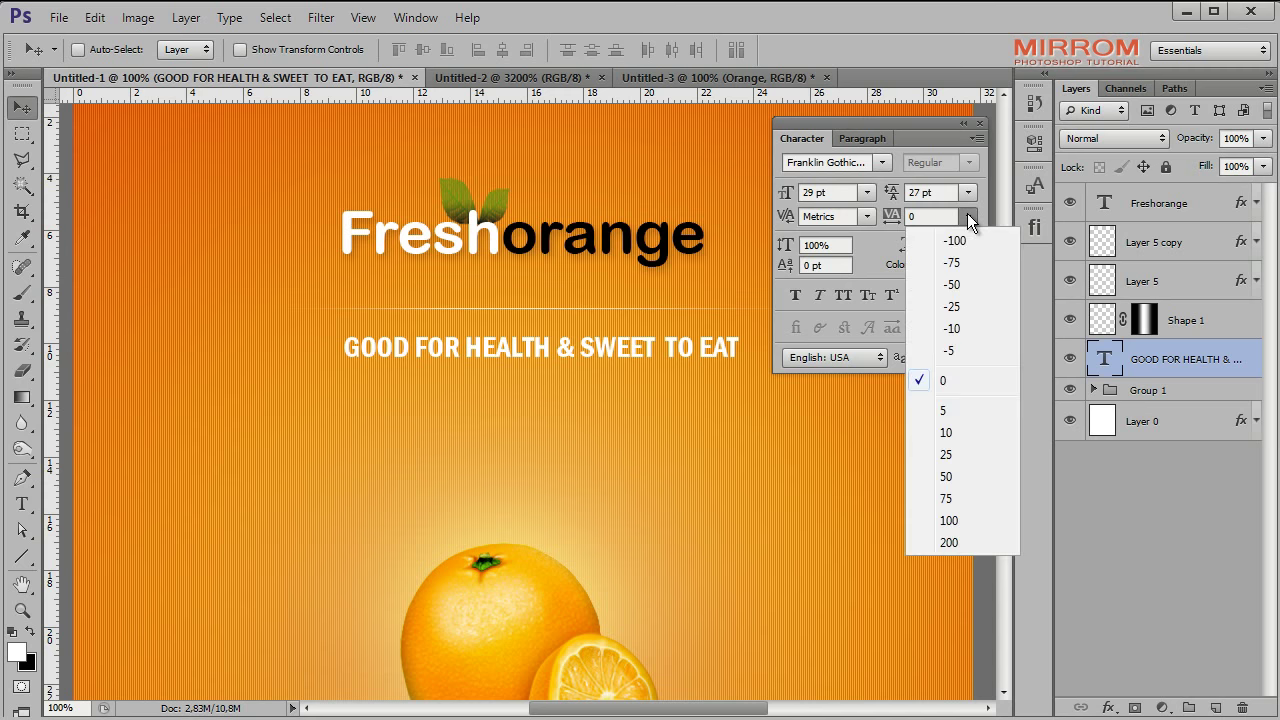
click(966, 455)
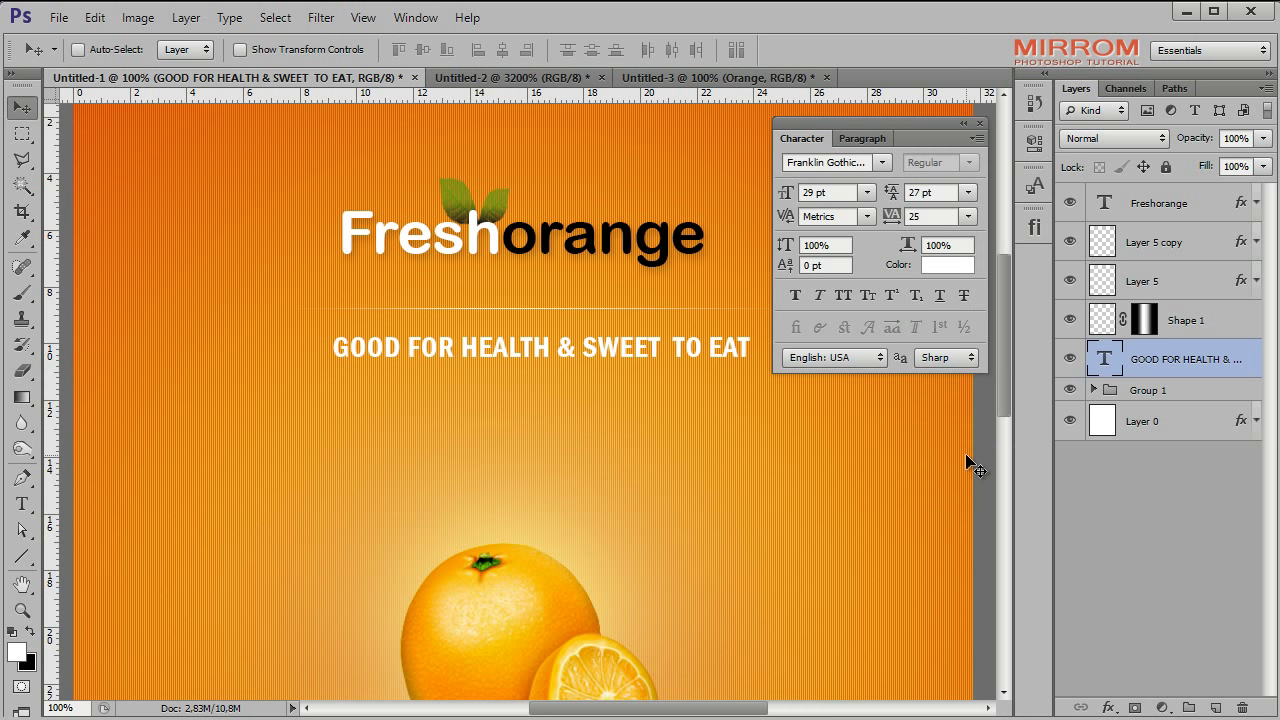
click(968, 217)
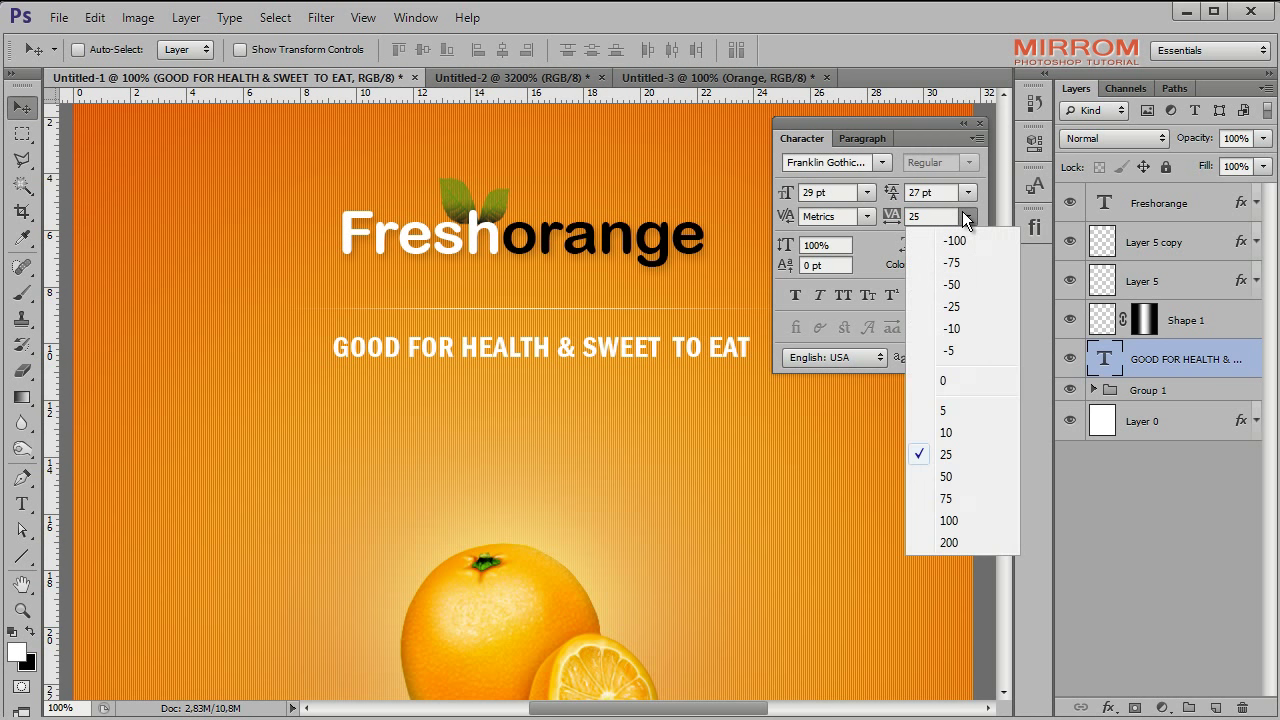
click(966, 451)
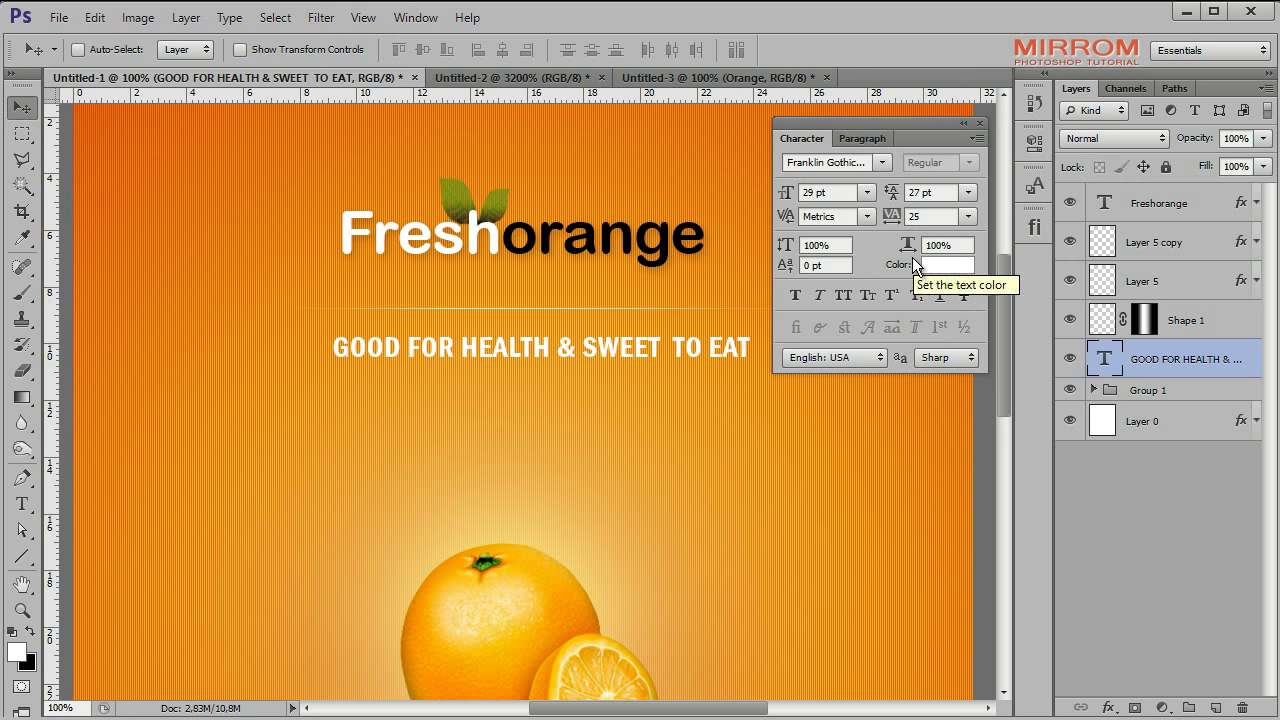
click(882, 163)
scroll(895, 250, up, 1)
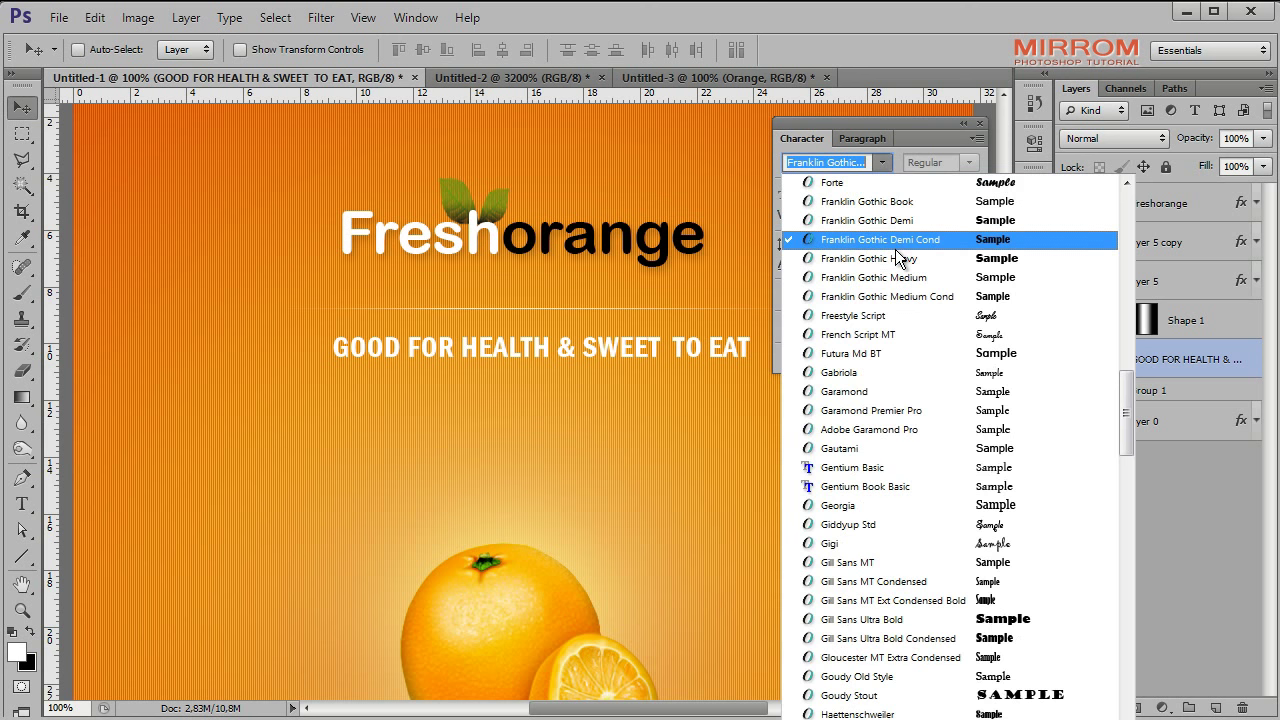
click(955, 243)
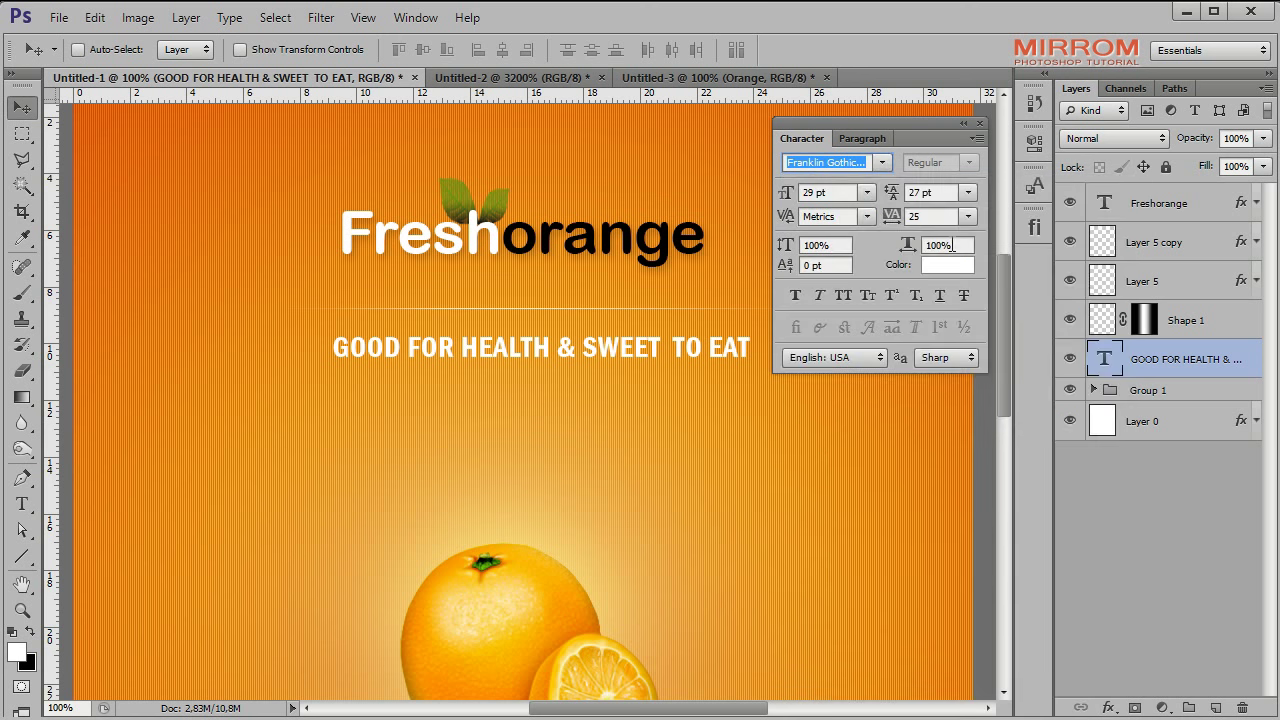
click(820, 295)
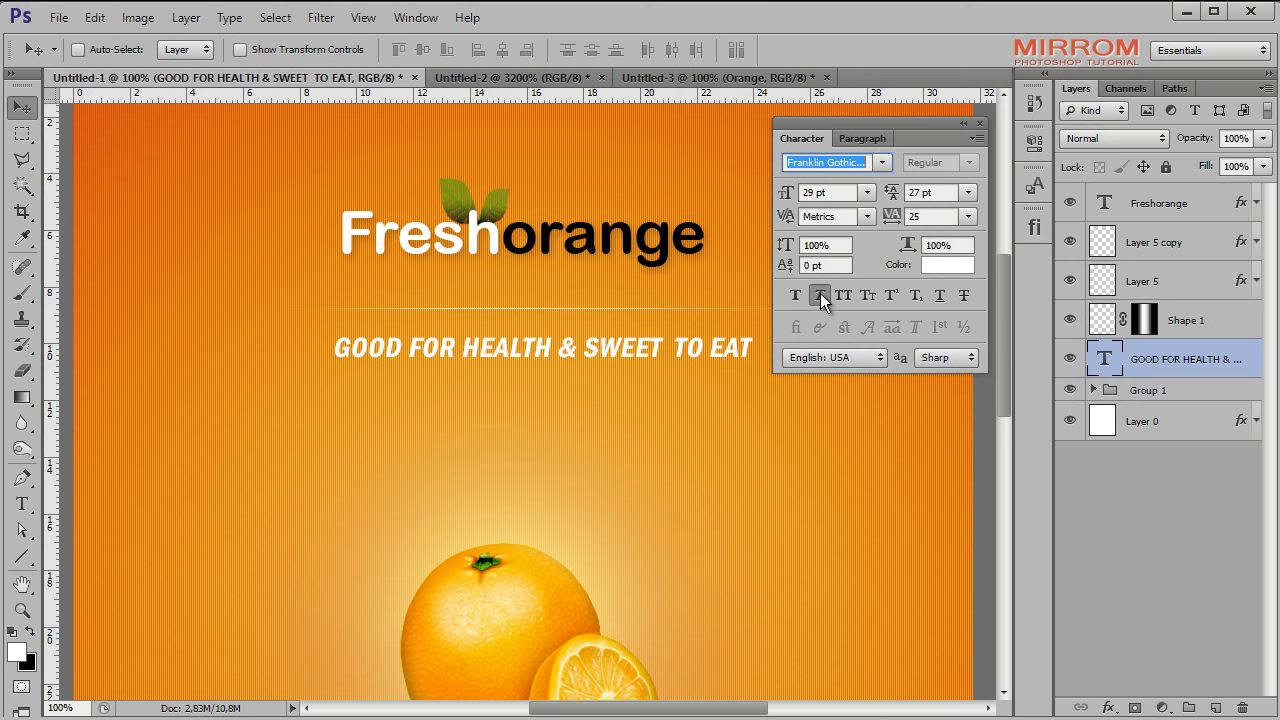
Step: Shift the tagline slightly left and nudge it down to recentre it below the divider
click(22, 610)
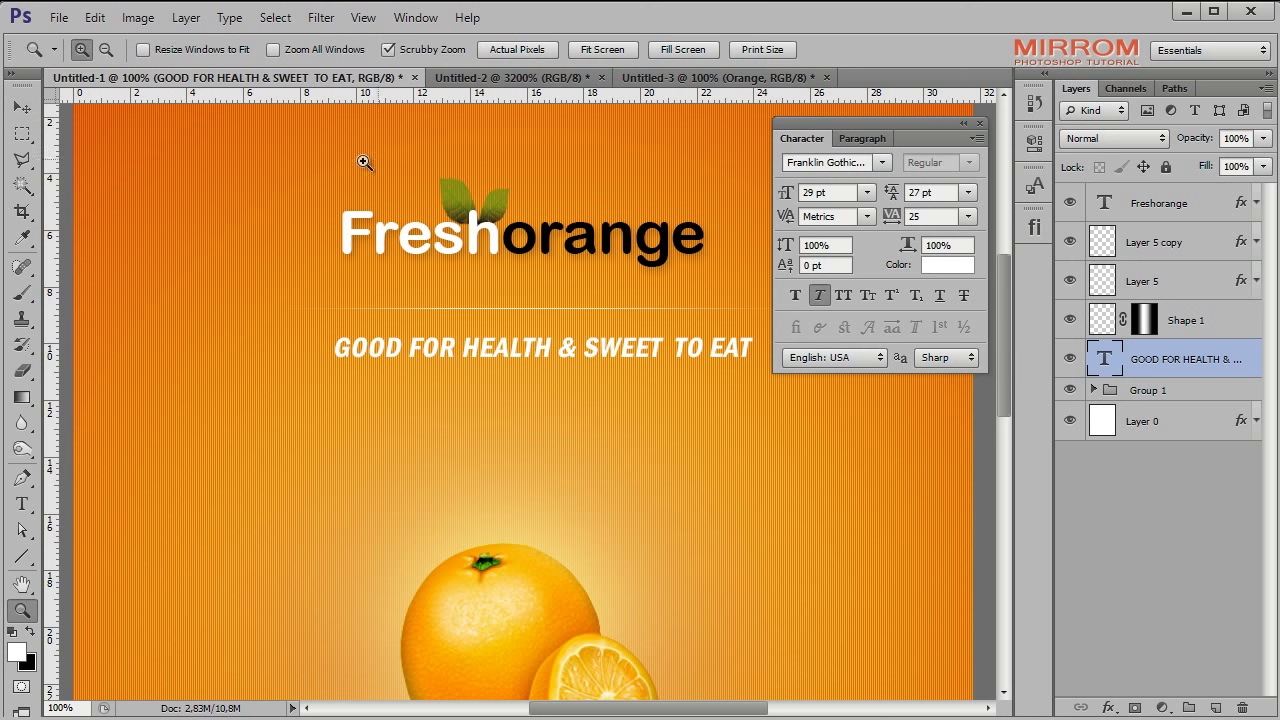
click(22, 107)
click(981, 124)
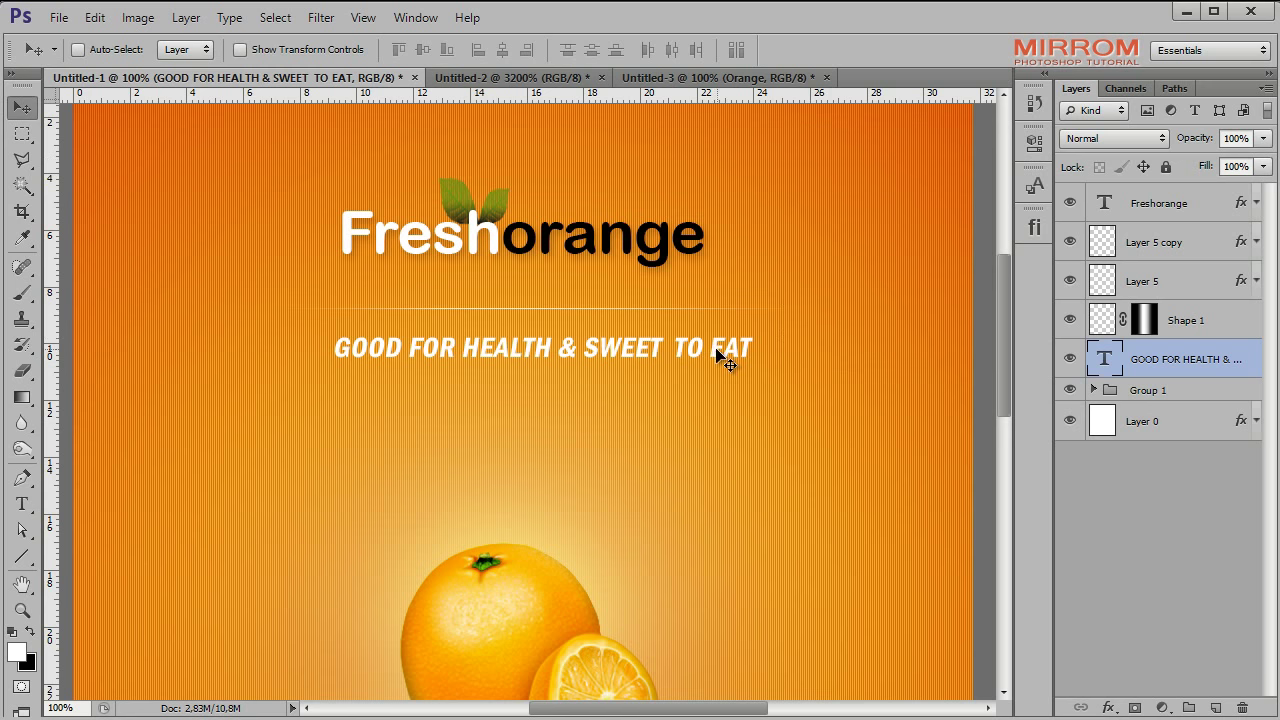
drag(726, 363, 705, 359)
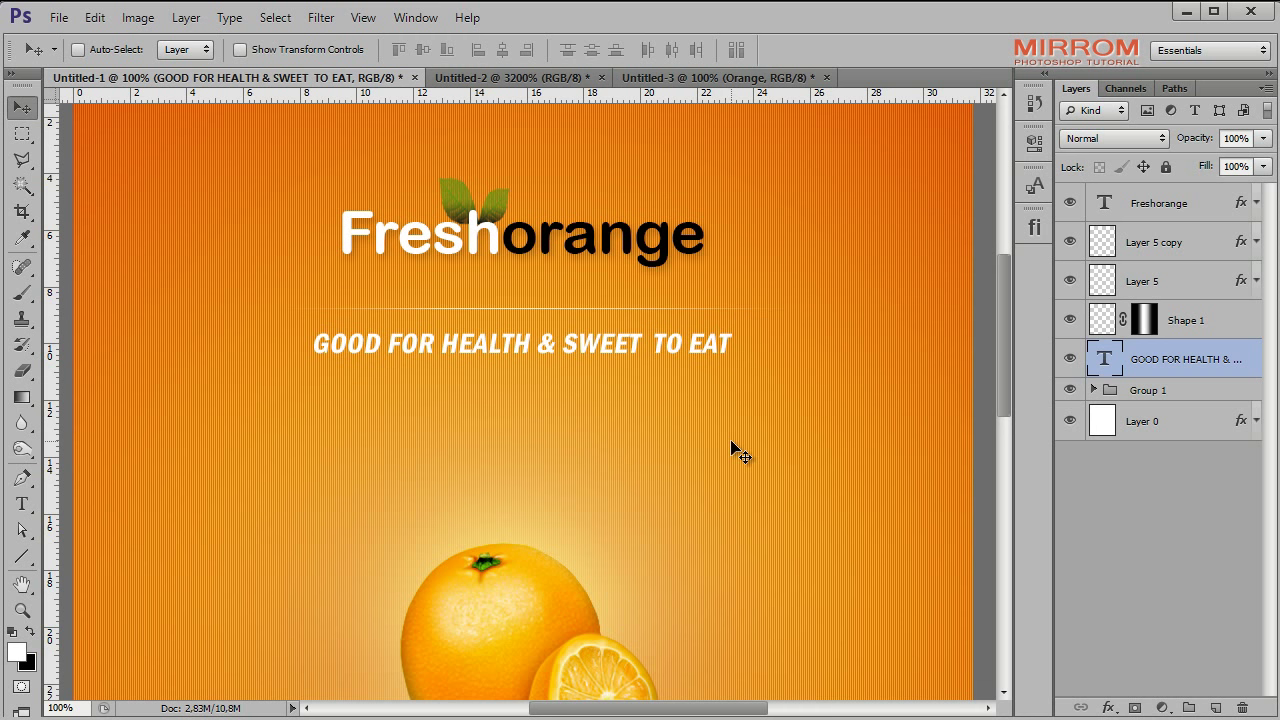
key(Down)
key(Down)
key(Down)
key(Down)
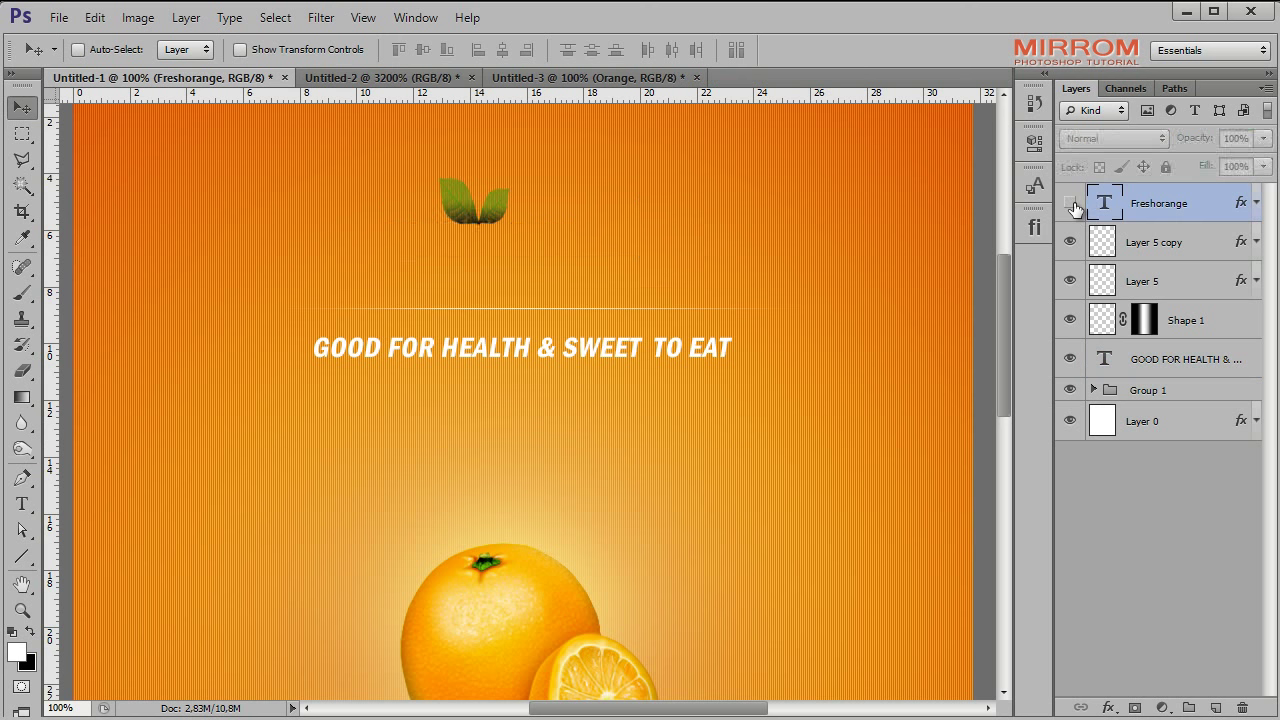
right_click(1205, 210)
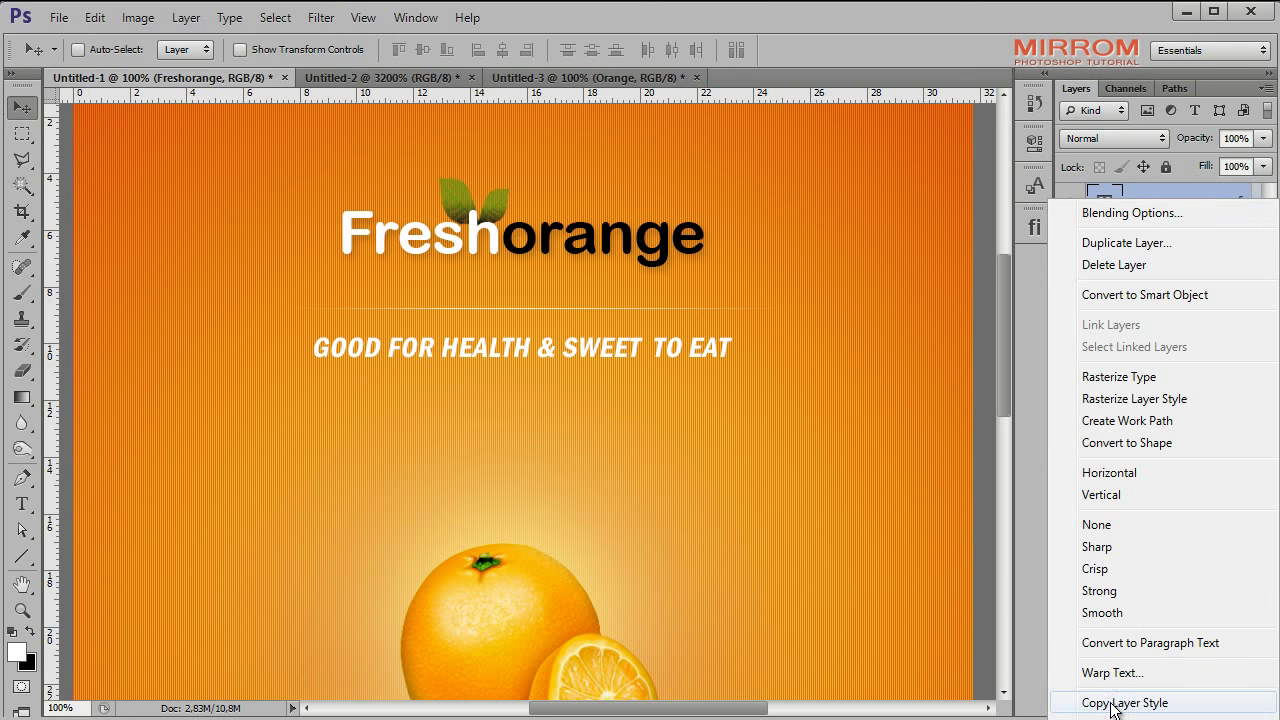
Step: Copy the Freshorange layer's drop shadow style and paste it onto the tagline layer
click(1163, 703)
click(1170, 250)
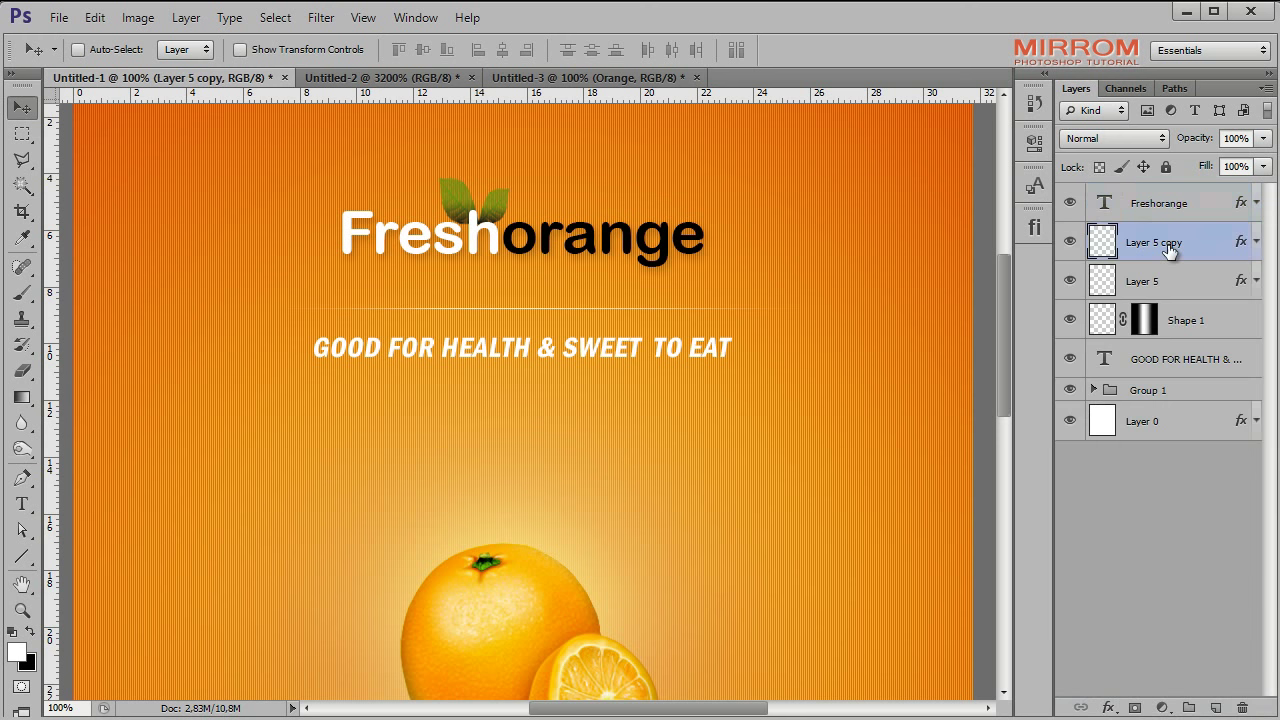
click(1101, 359)
right_click(1211, 362)
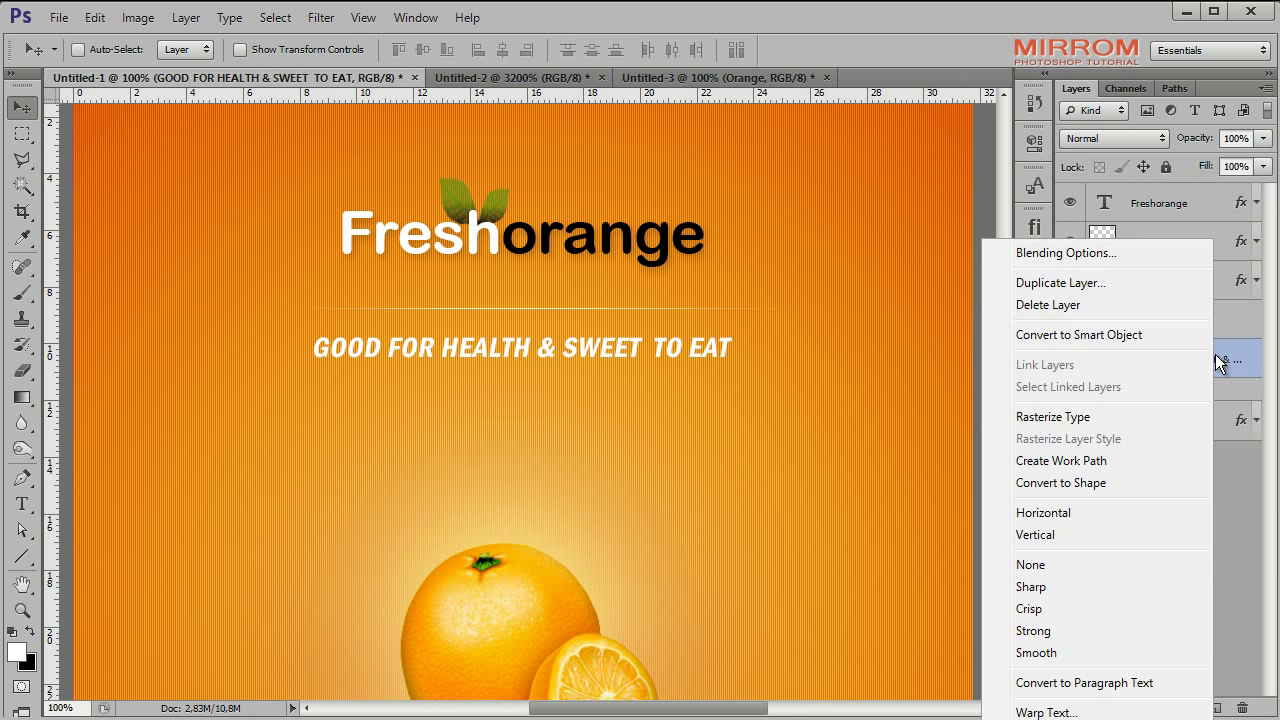
click(1238, 360)
click(186, 17)
mouse_move(212, 131)
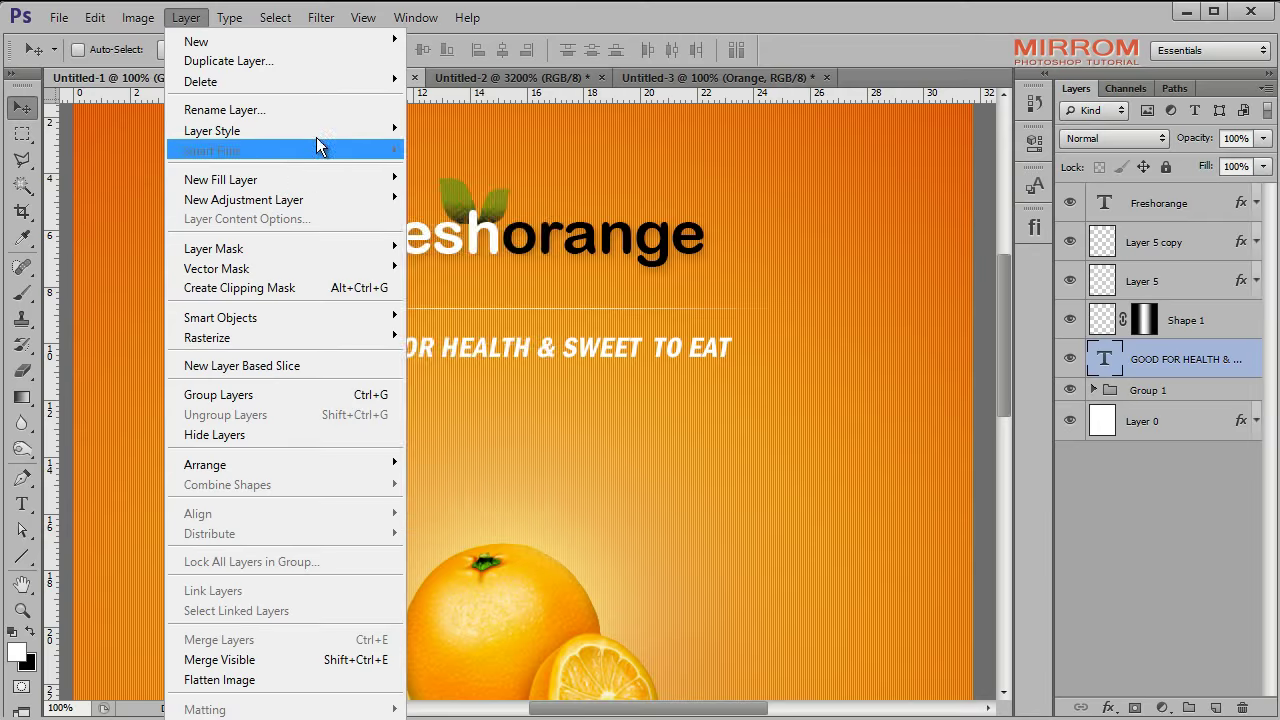
click(513, 389)
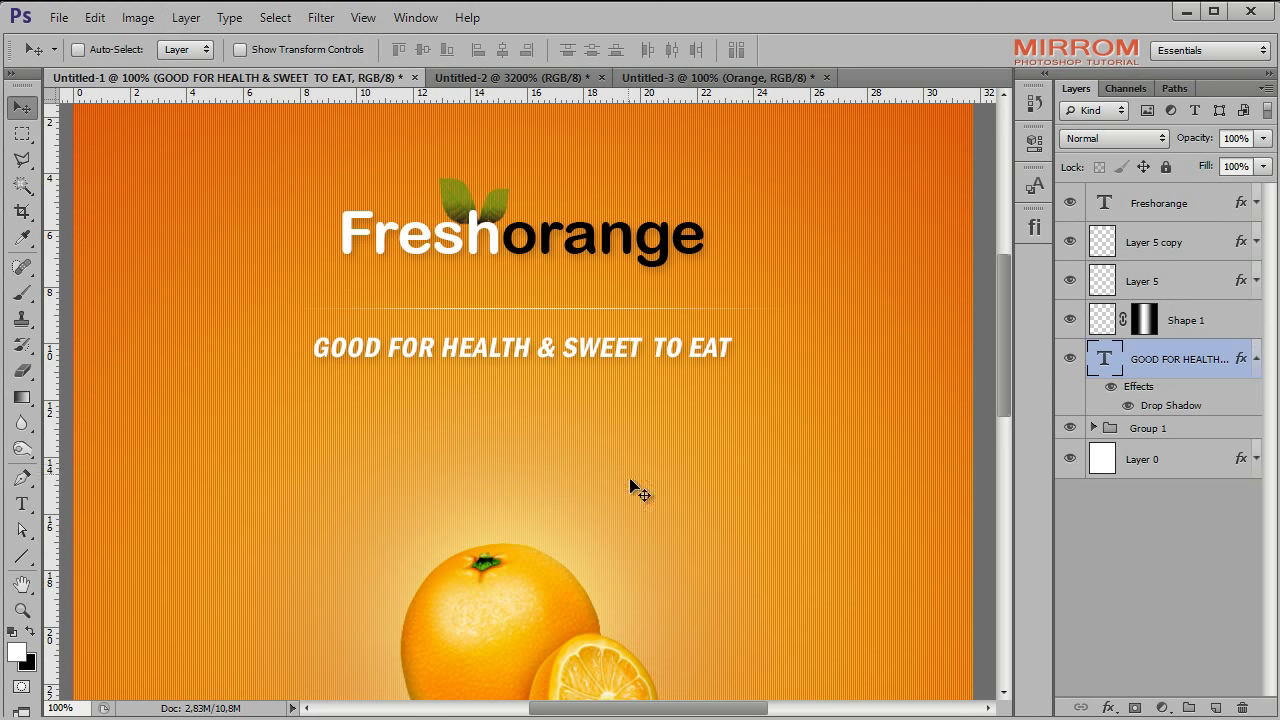
click(1256, 359)
click(1196, 395)
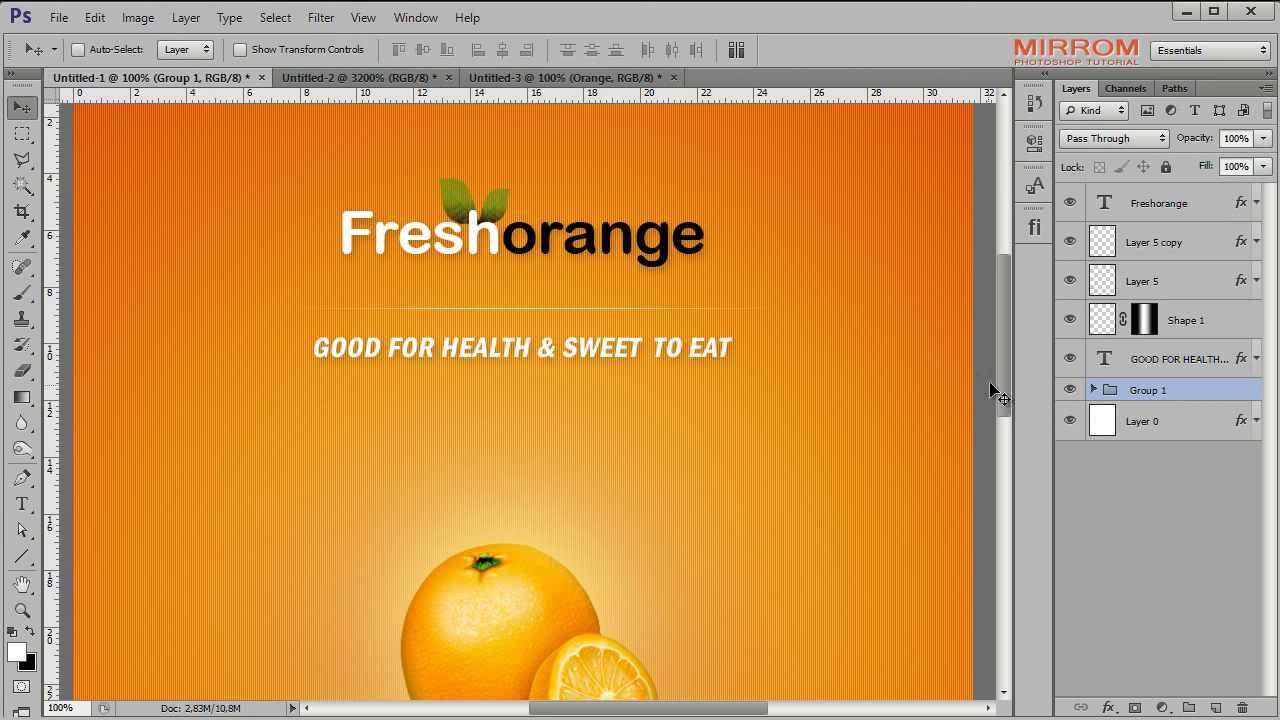
drag(1003, 380, 999, 397)
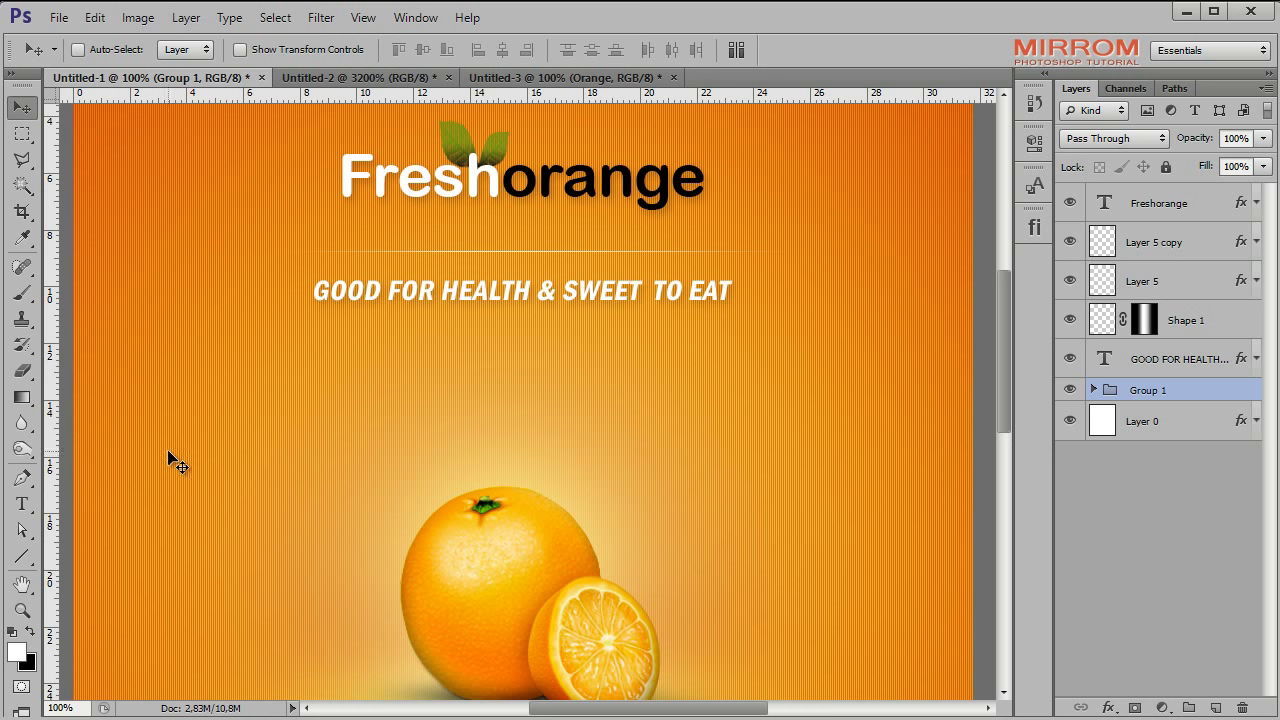
Step: Add non-italic text 'VITAMIN C 120' below the tagline
click(22, 504)
click(538, 370)
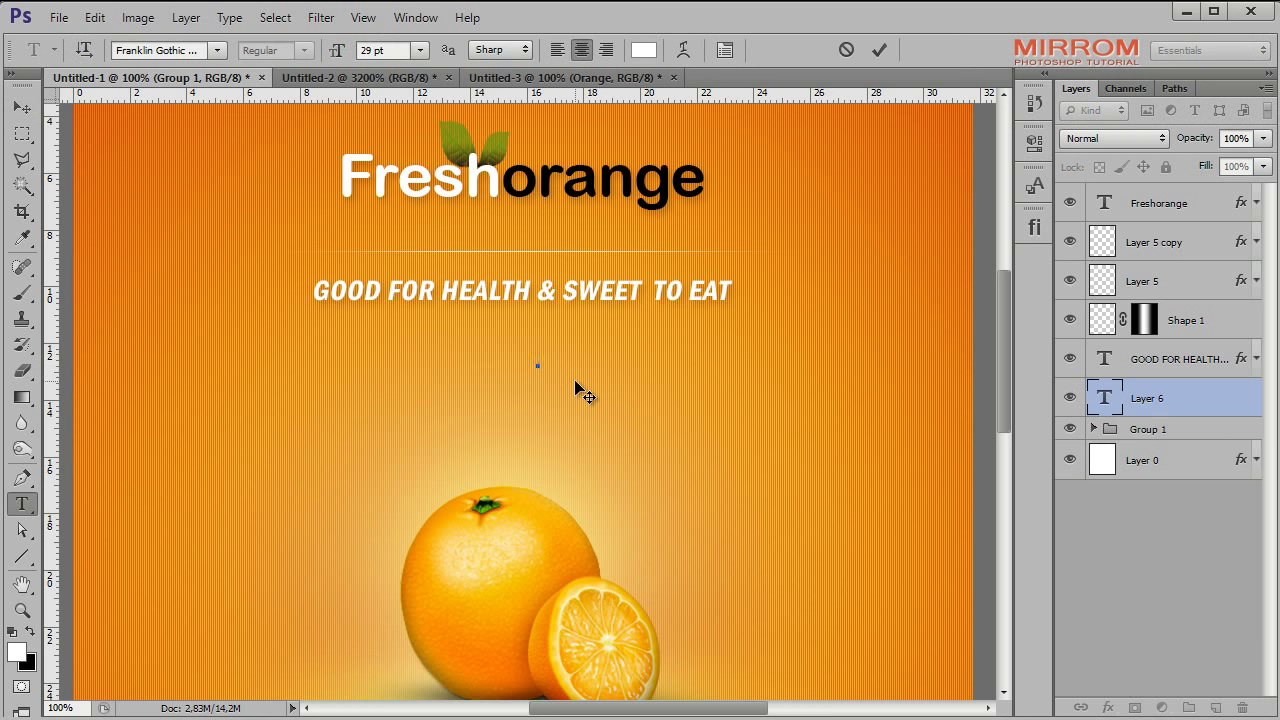
text(VITAMIN C)
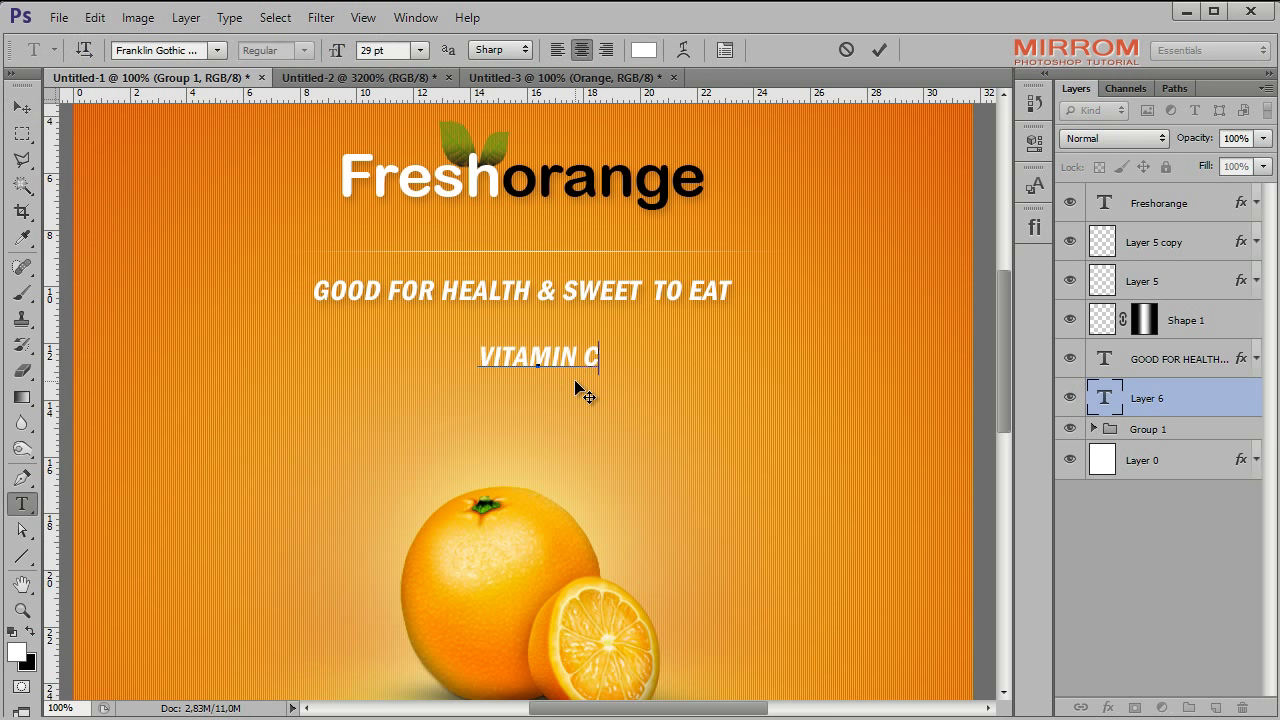
text( 120)
click(879, 49)
click(725, 49)
click(819, 297)
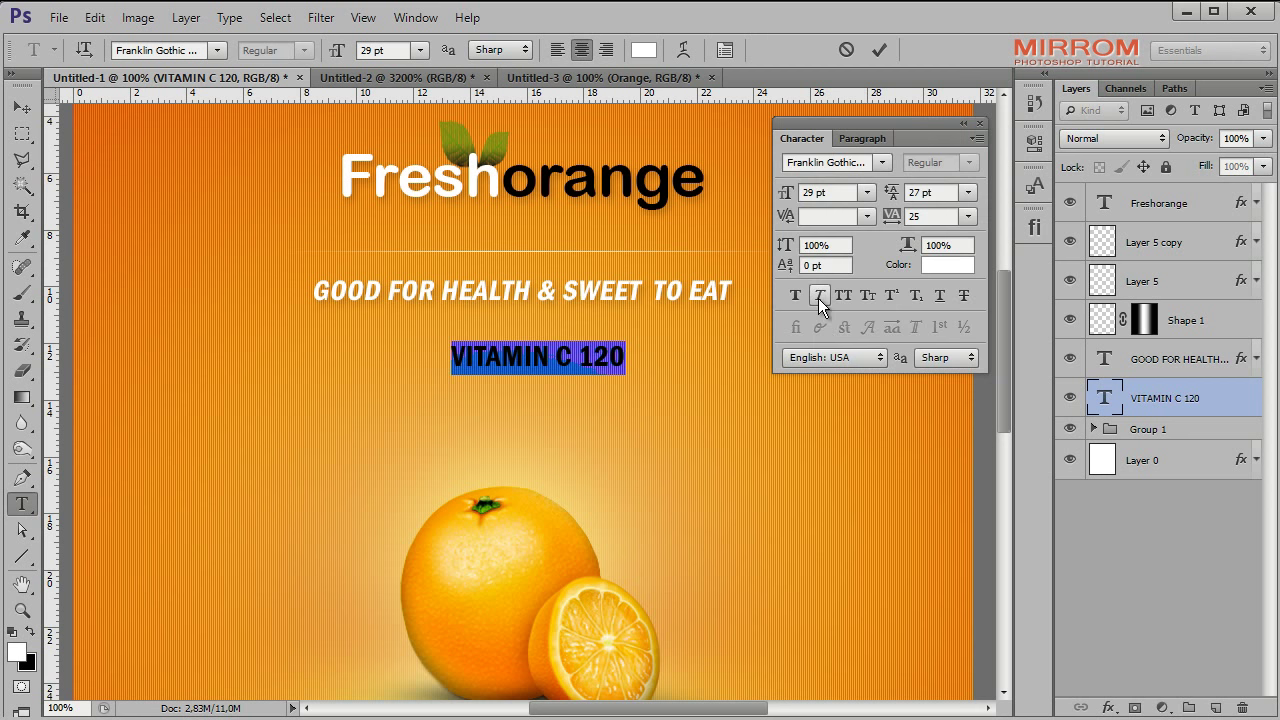
Step: Set the words VITAMIN C to 21 pt with tracking 100
drag(577, 357, 427, 340)
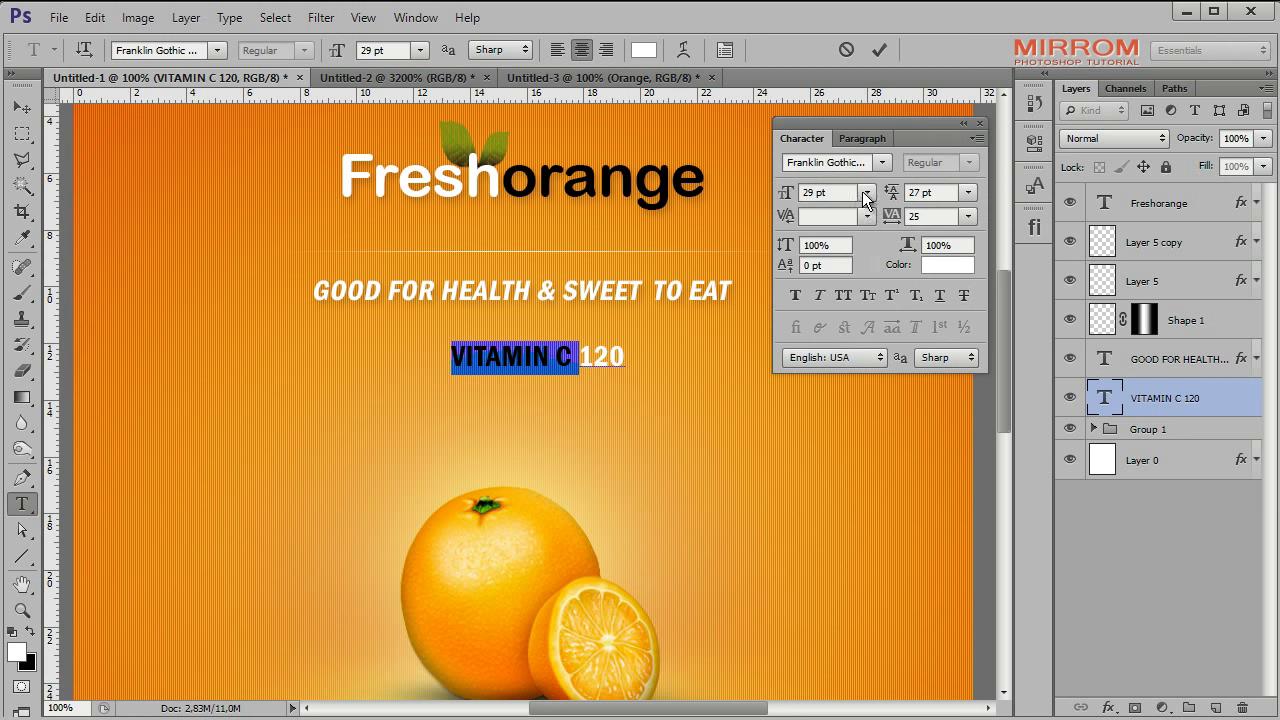
click(866, 193)
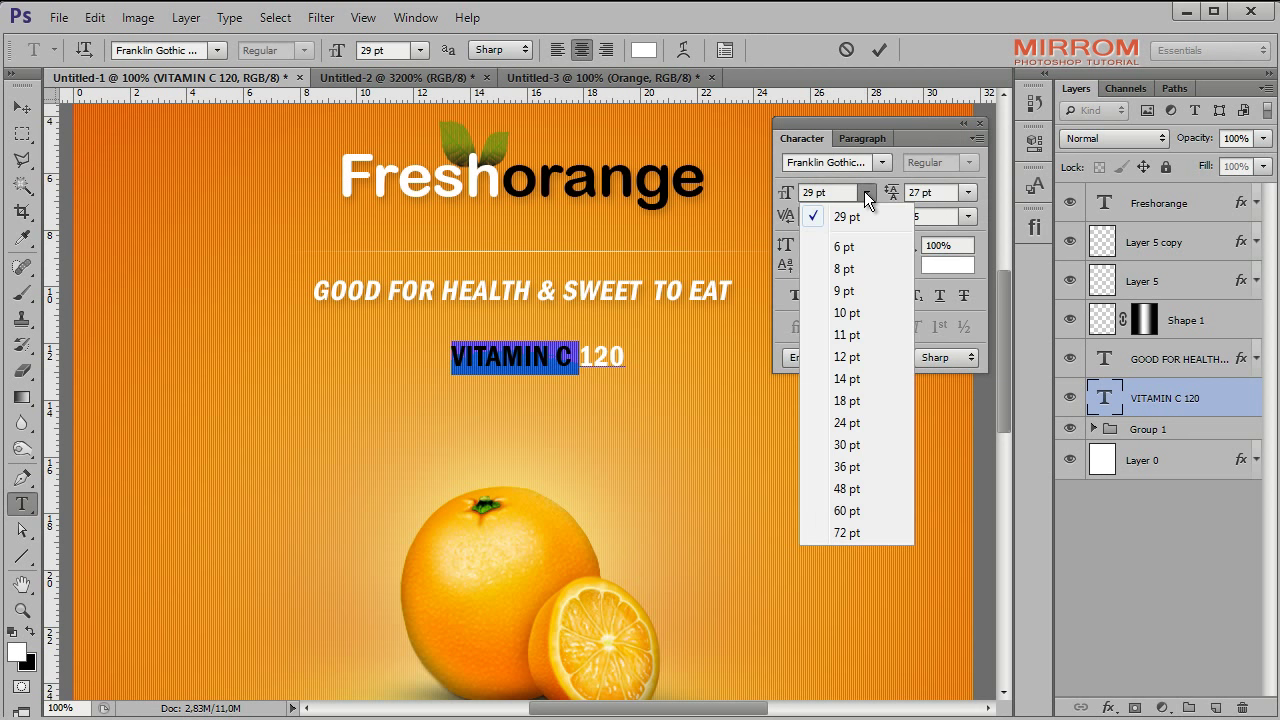
click(855, 422)
click(812, 192)
key(Down)
key(Down)
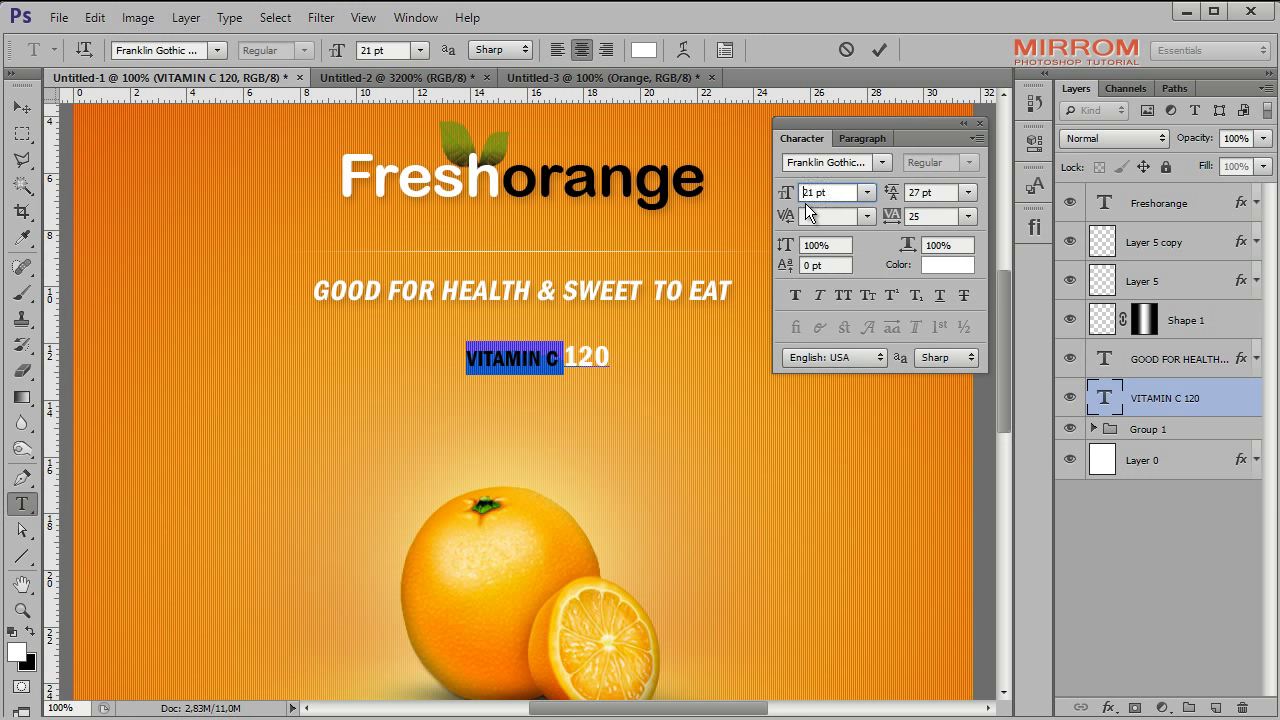
key(Down)
click(967, 216)
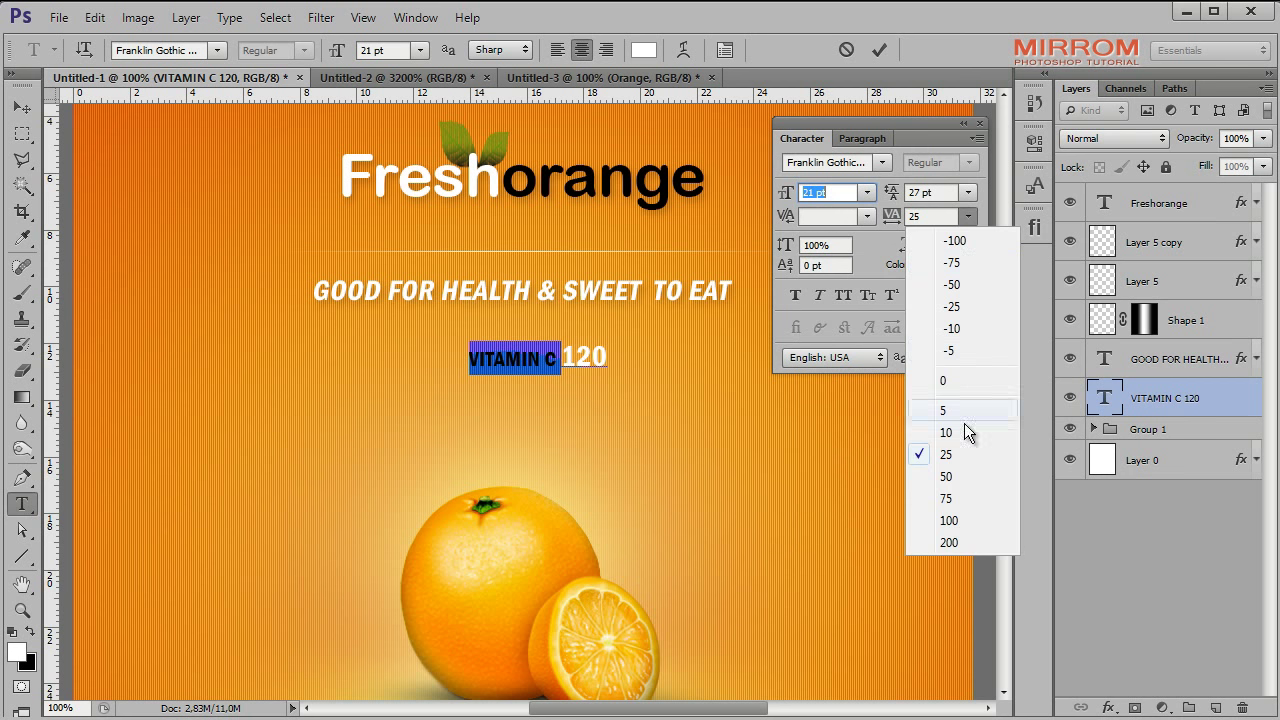
click(963, 519)
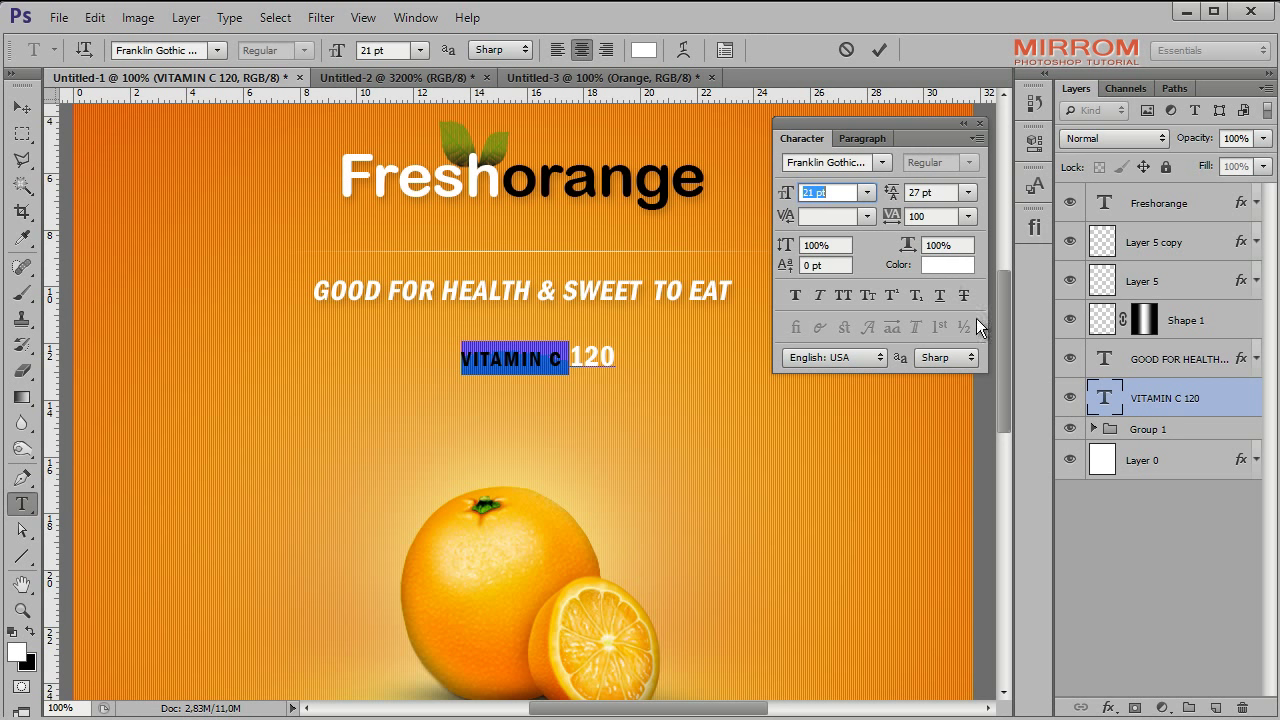
Step: Give the number the Asenine font with tracking 100
click(576, 362)
drag(572, 358, 612, 358)
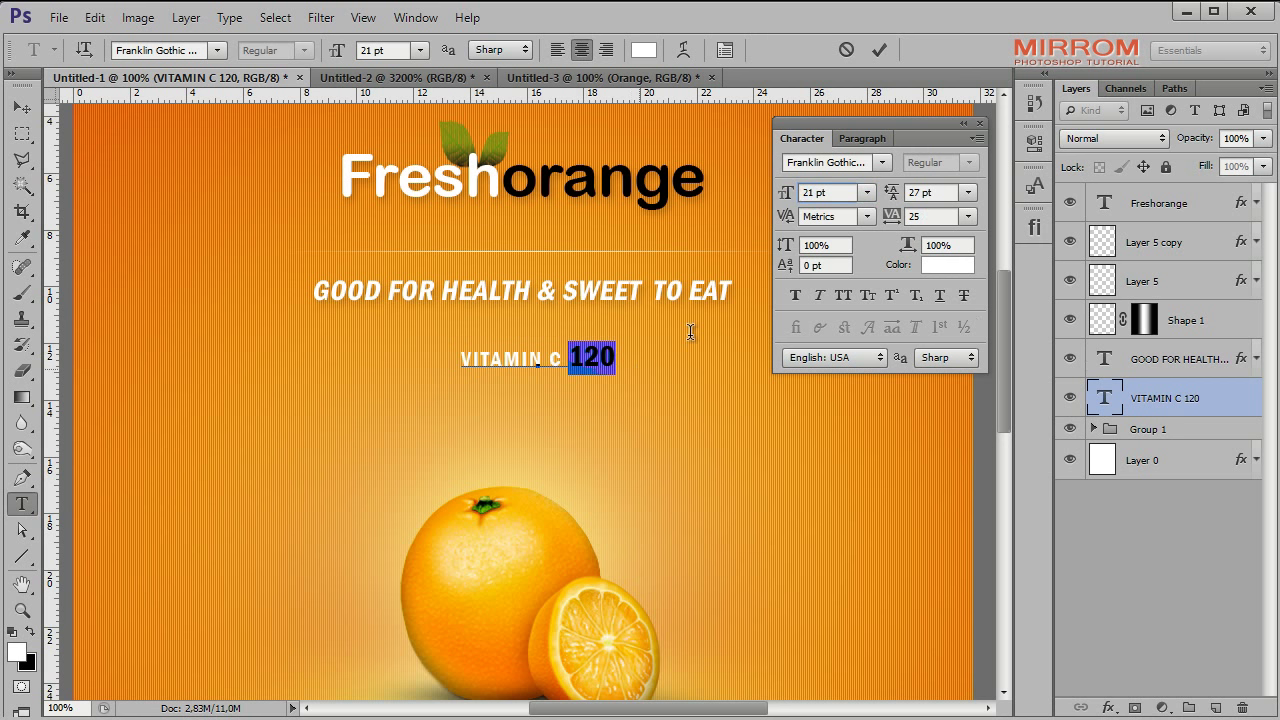
click(851, 162)
key(Down)
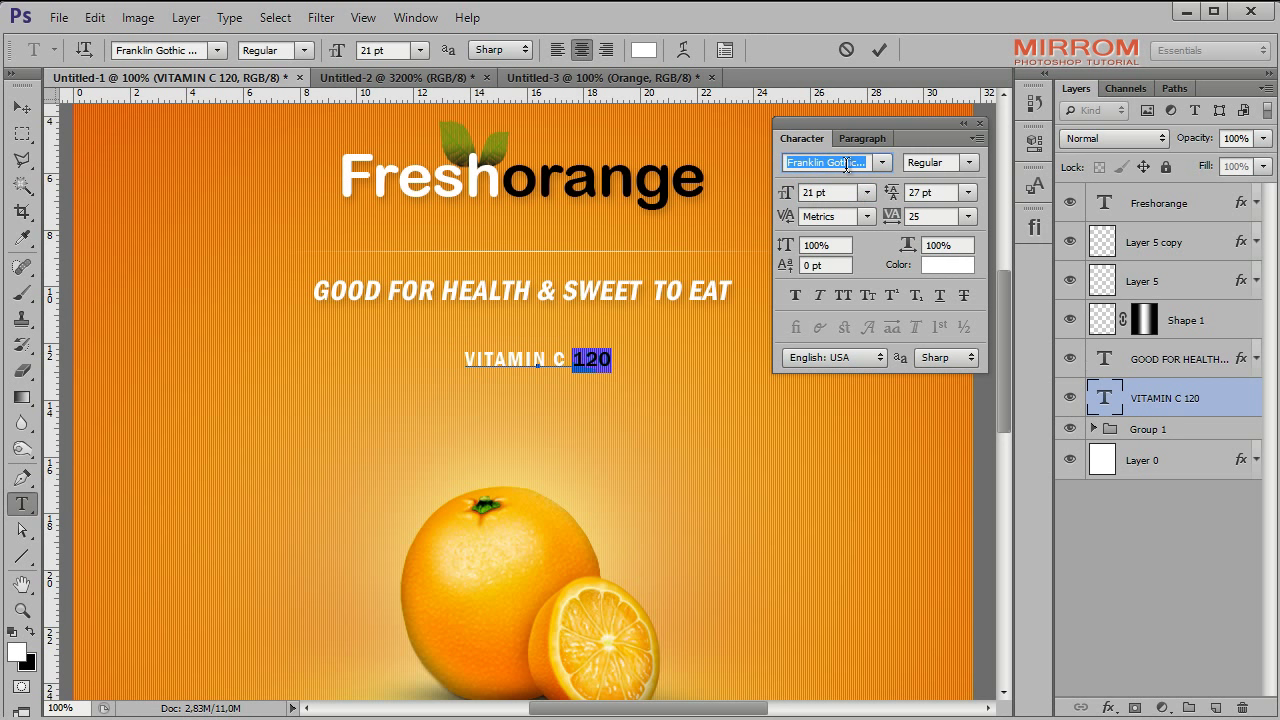
key(Down)
click(884, 164)
scroll(1088, 320, up, 10)
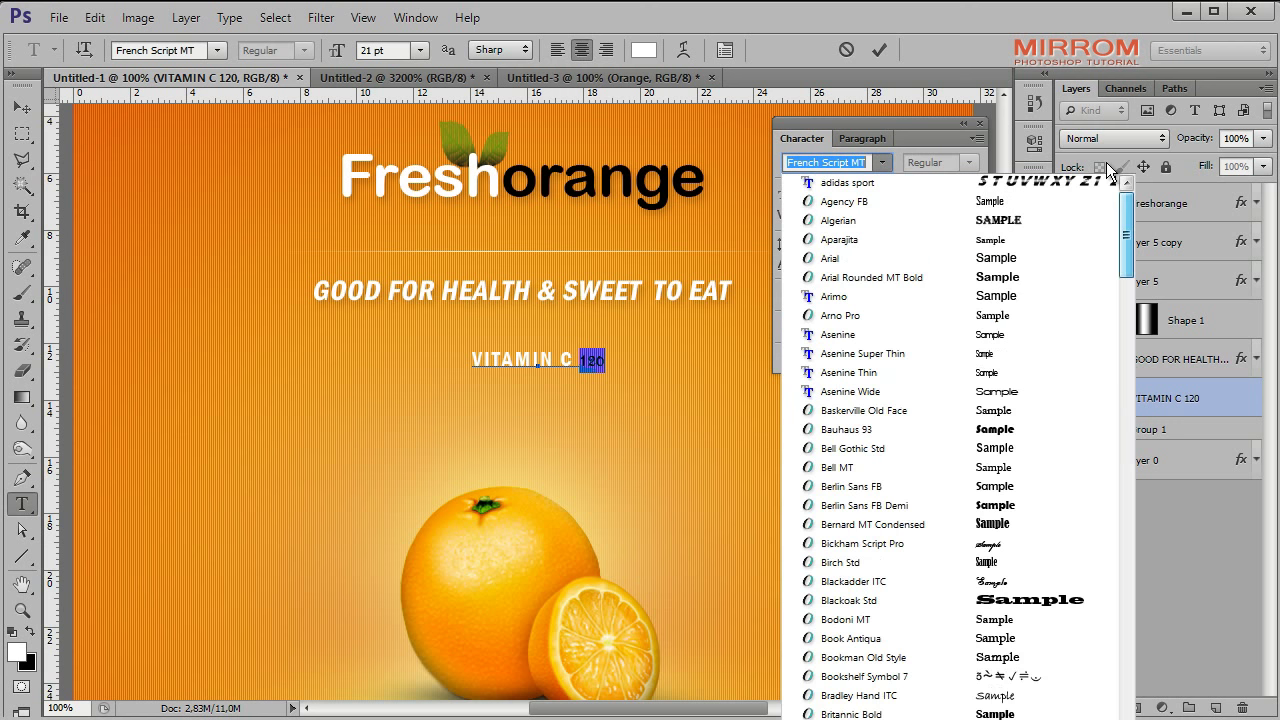
click(891, 335)
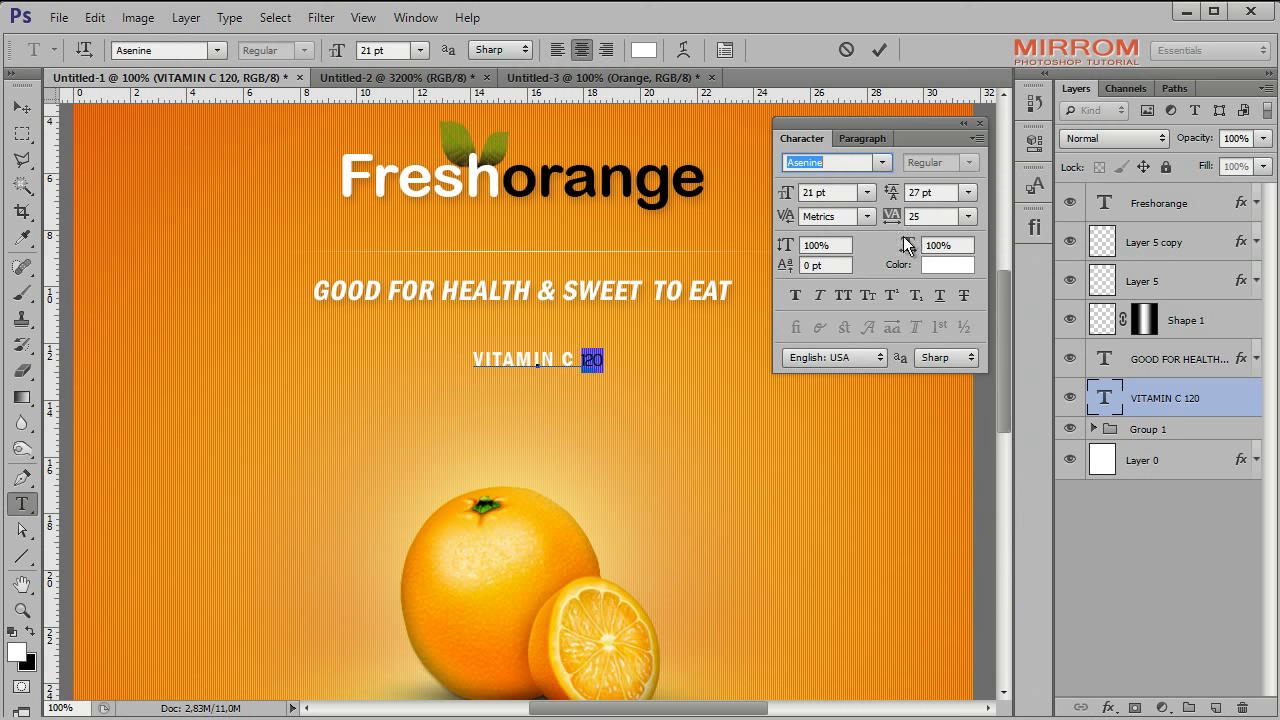
click(967, 216)
click(963, 521)
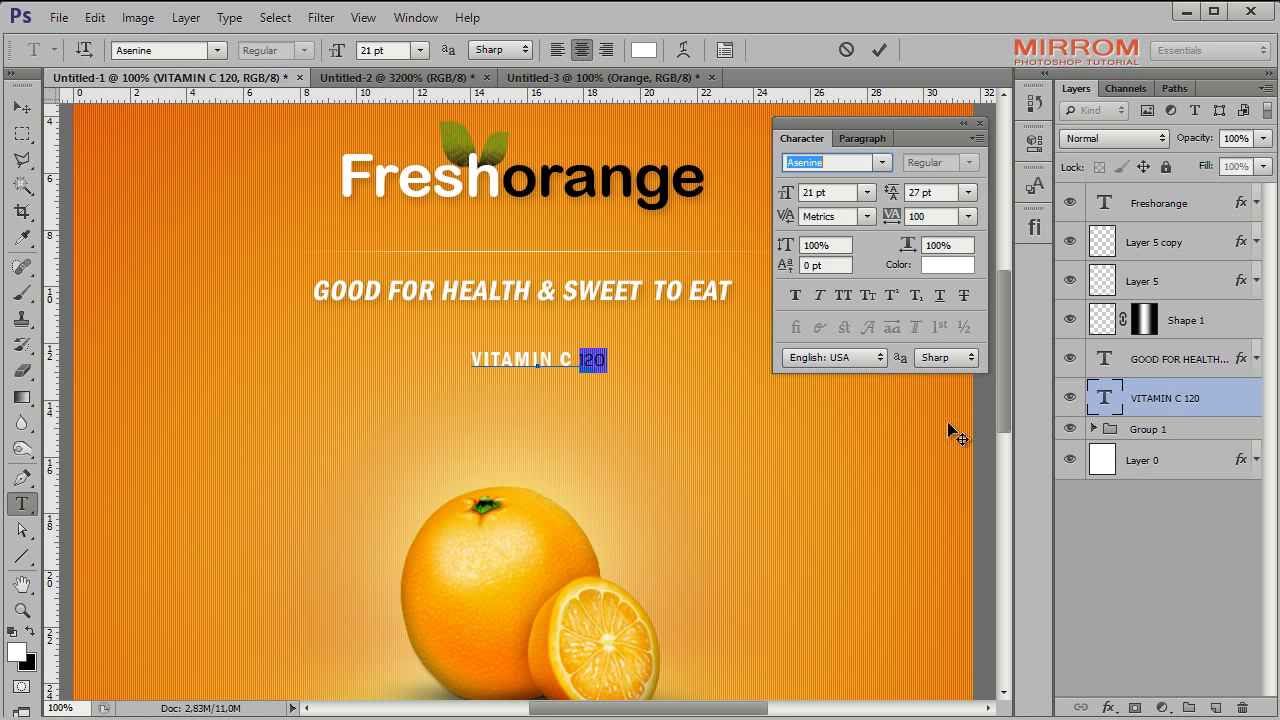
Step: Make the number 24 pt, change it to 130%, and commit the vitamin line
click(825, 192)
text(24)
key(Return)
click(617, 351)
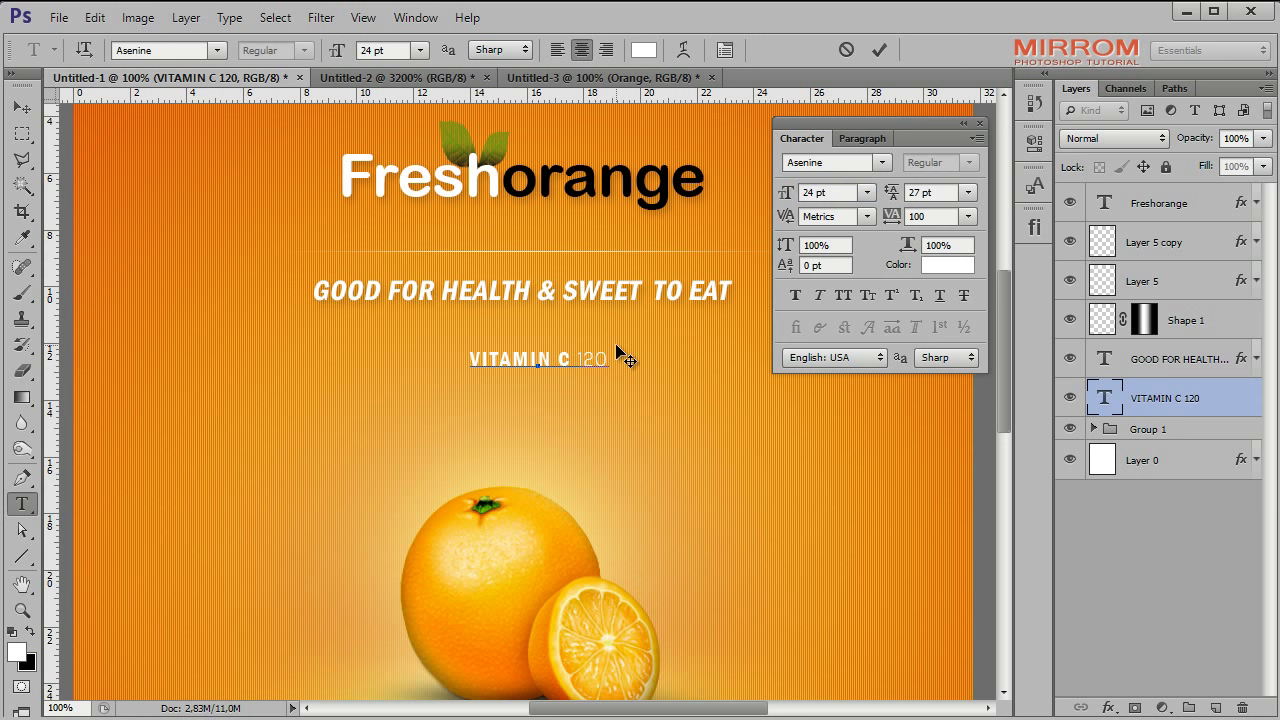
key(BackSpace)
key(BackSpace)
text(30)
text(%)
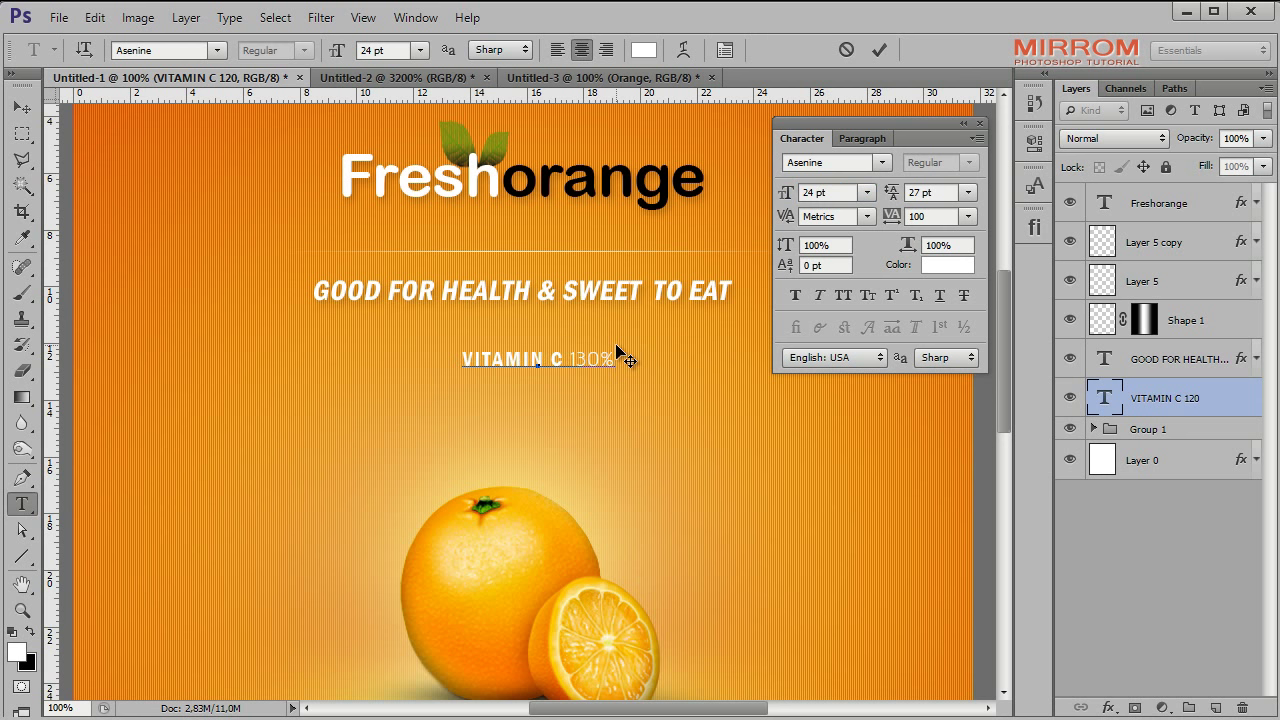
click(879, 50)
Step: Set the vitamin line's text colour to black
click(960, 266)
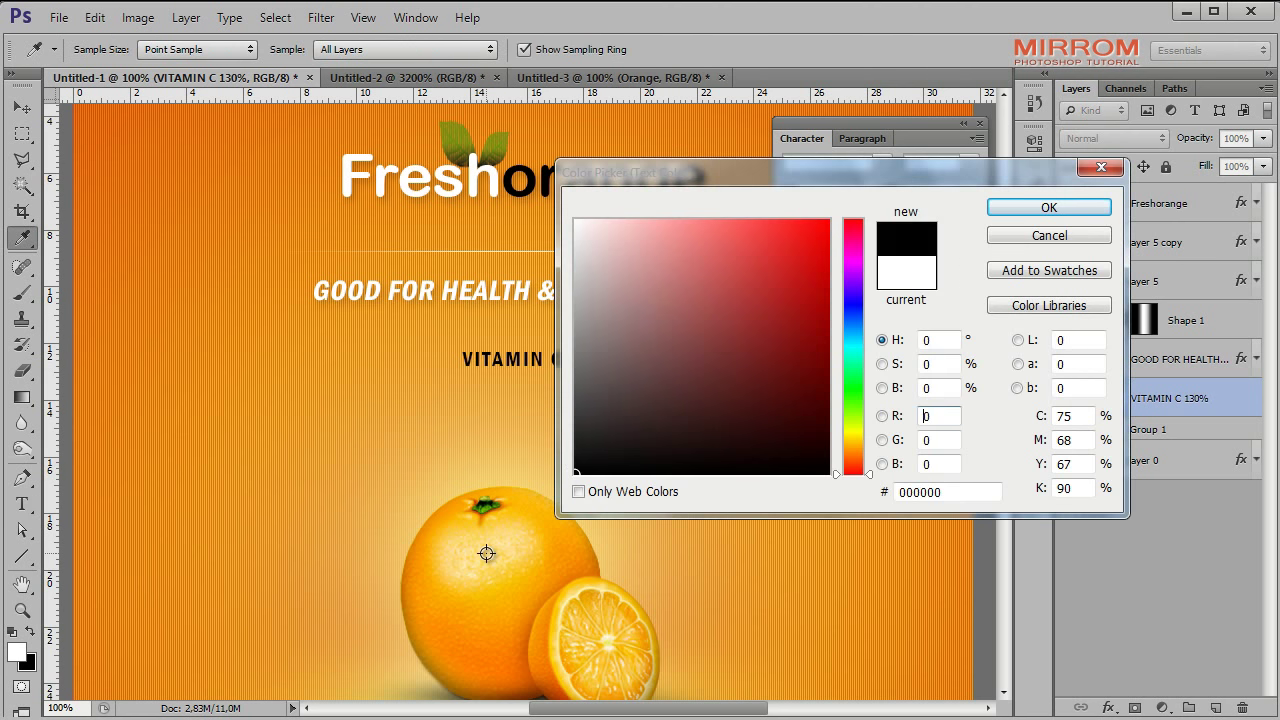
click(1022, 210)
click(980, 124)
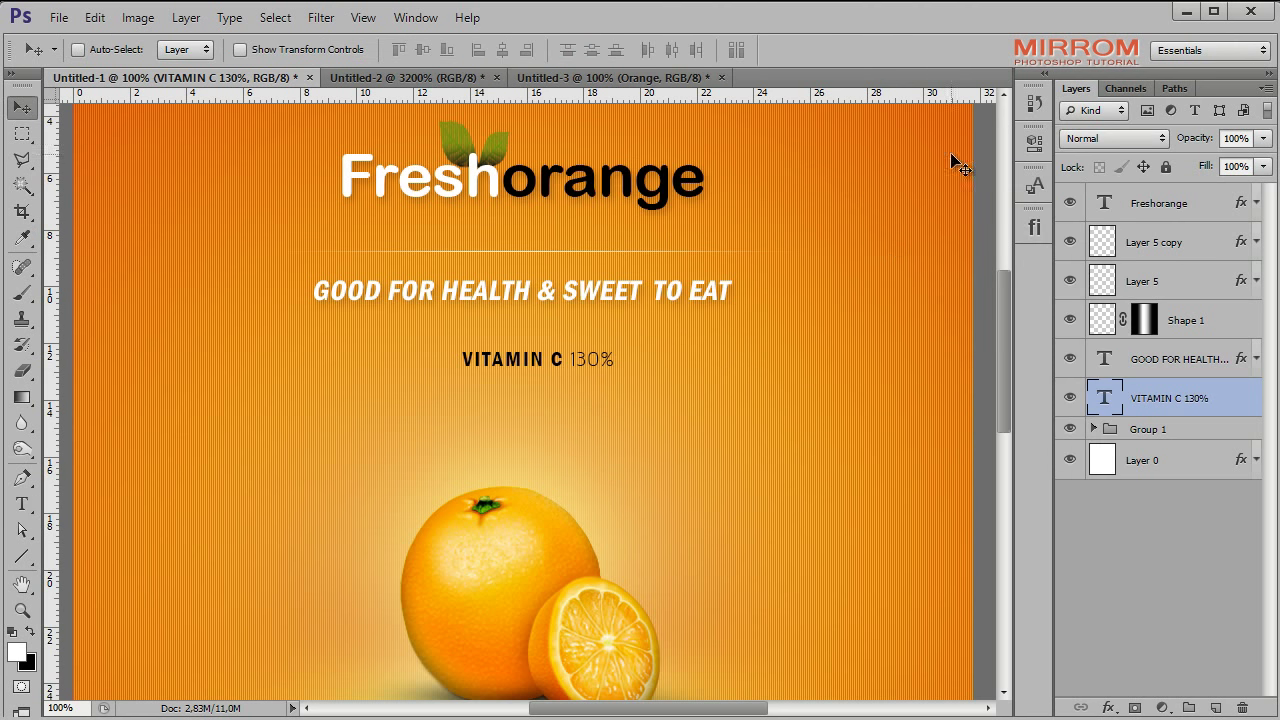
Step: Move the vitamin line up under the tagline's right end
drag(531, 370, 633, 329)
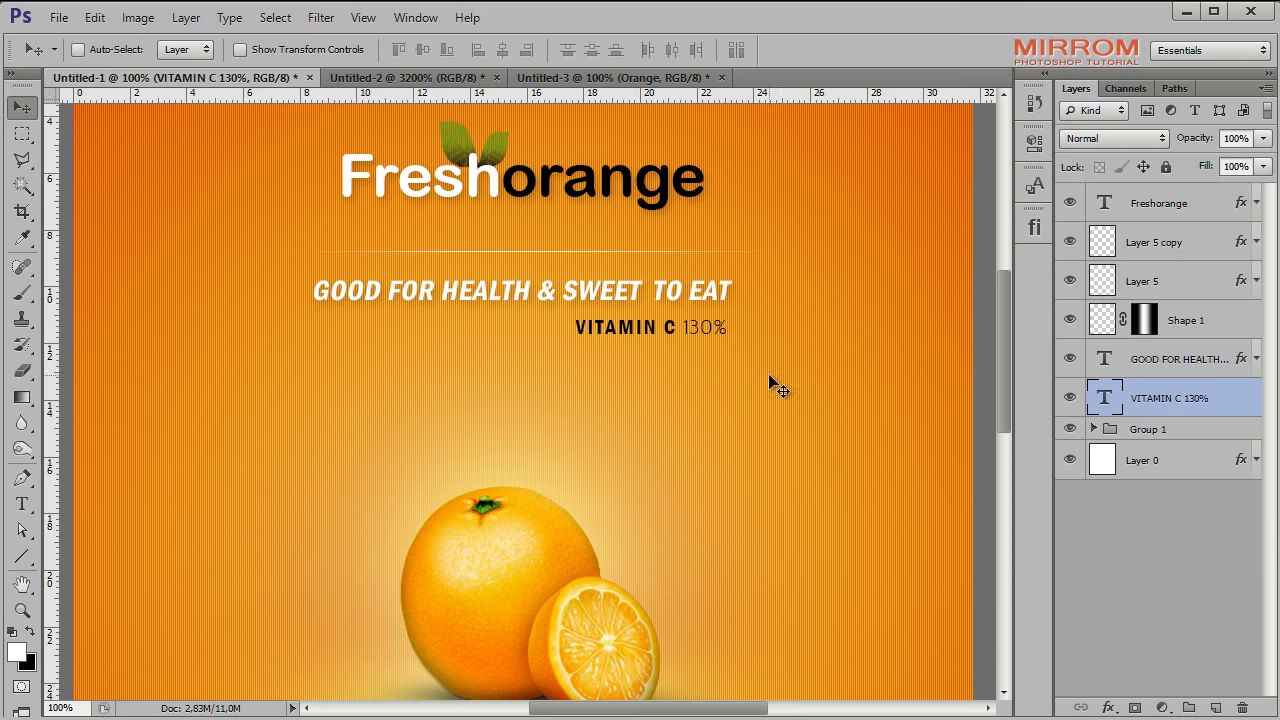
drag(716, 342, 700, 329)
key(Up)
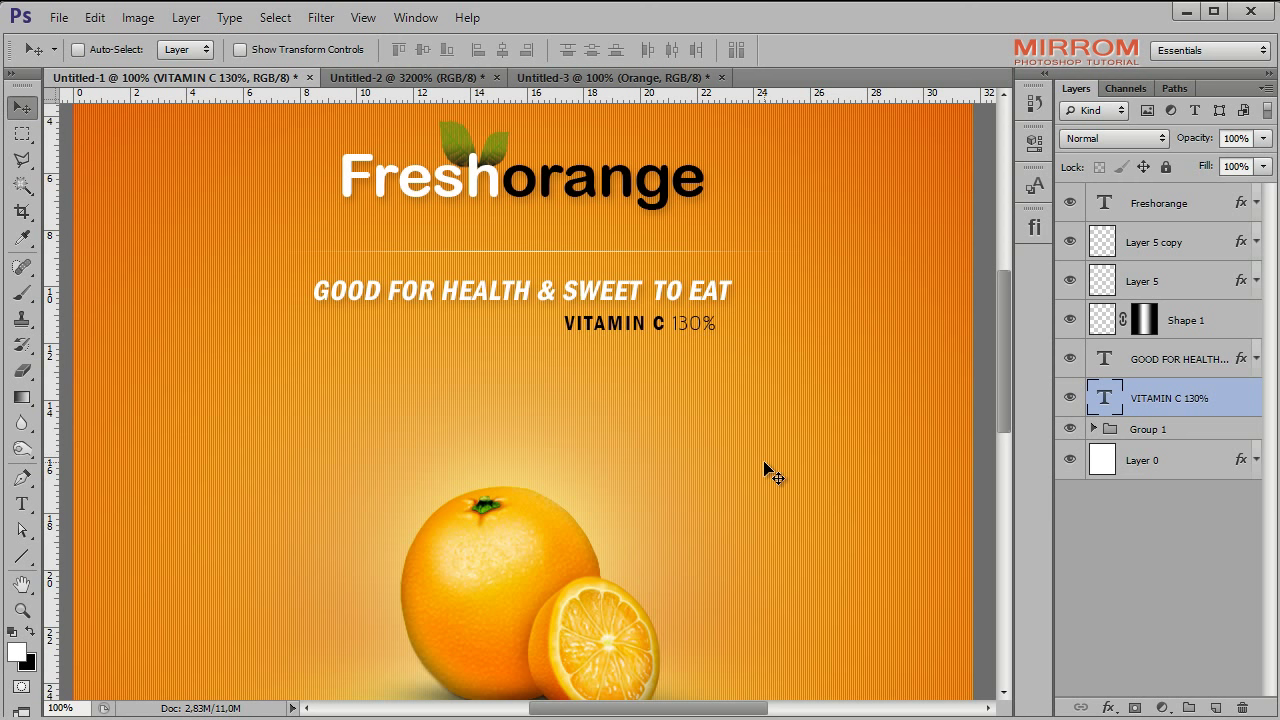
key(Up)
Step: Duplicate the Shape 1 divider line layer with Ctrl+J
right_click(1249, 407)
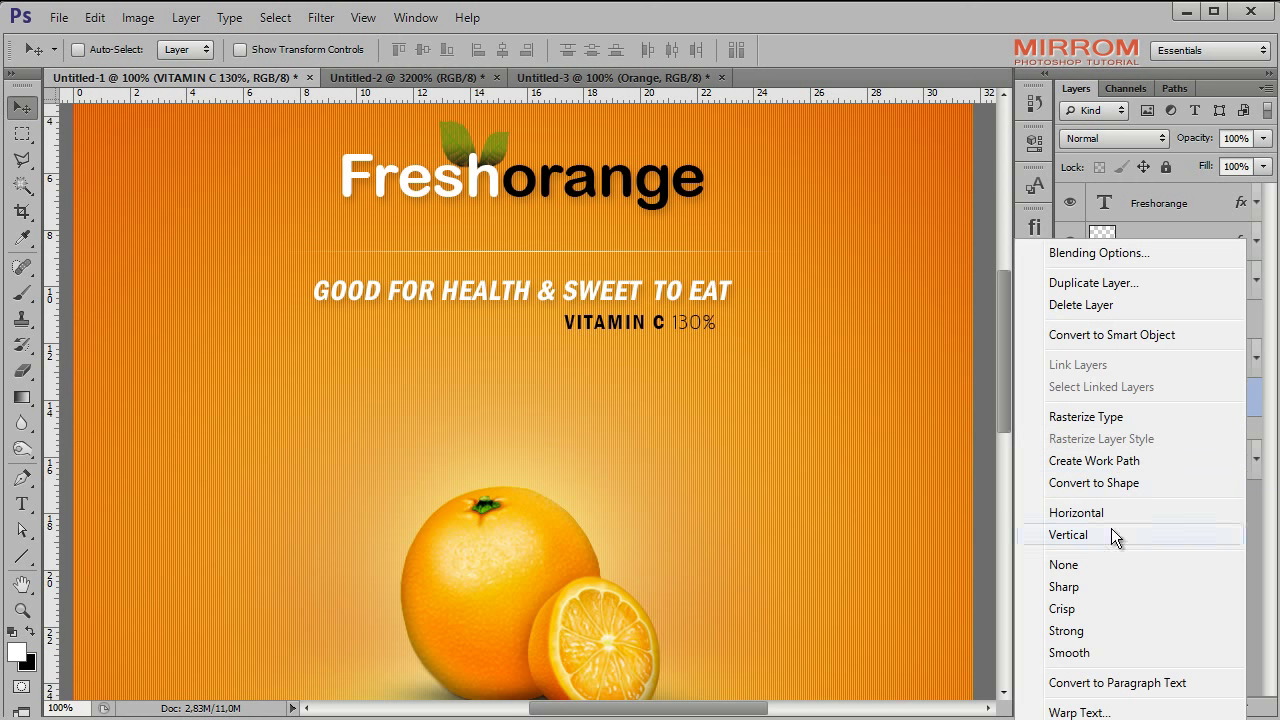
key(Escape)
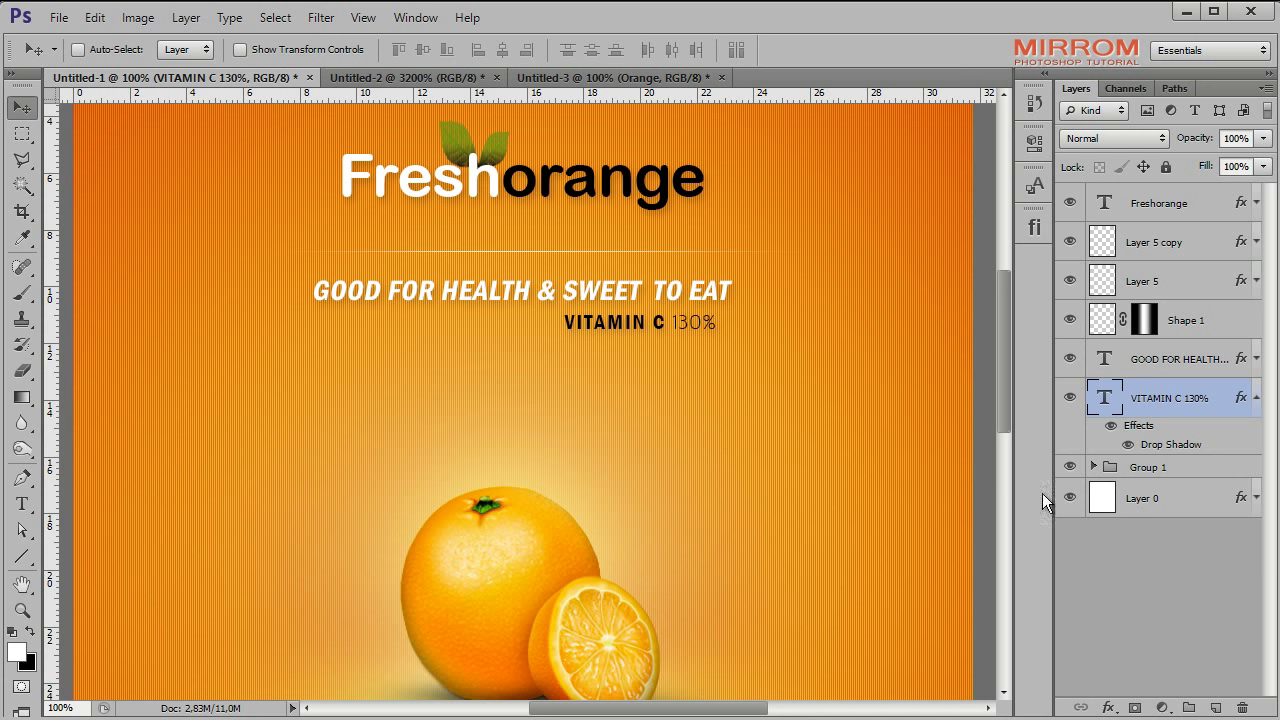
click(1218, 326)
key(ctrl+j)
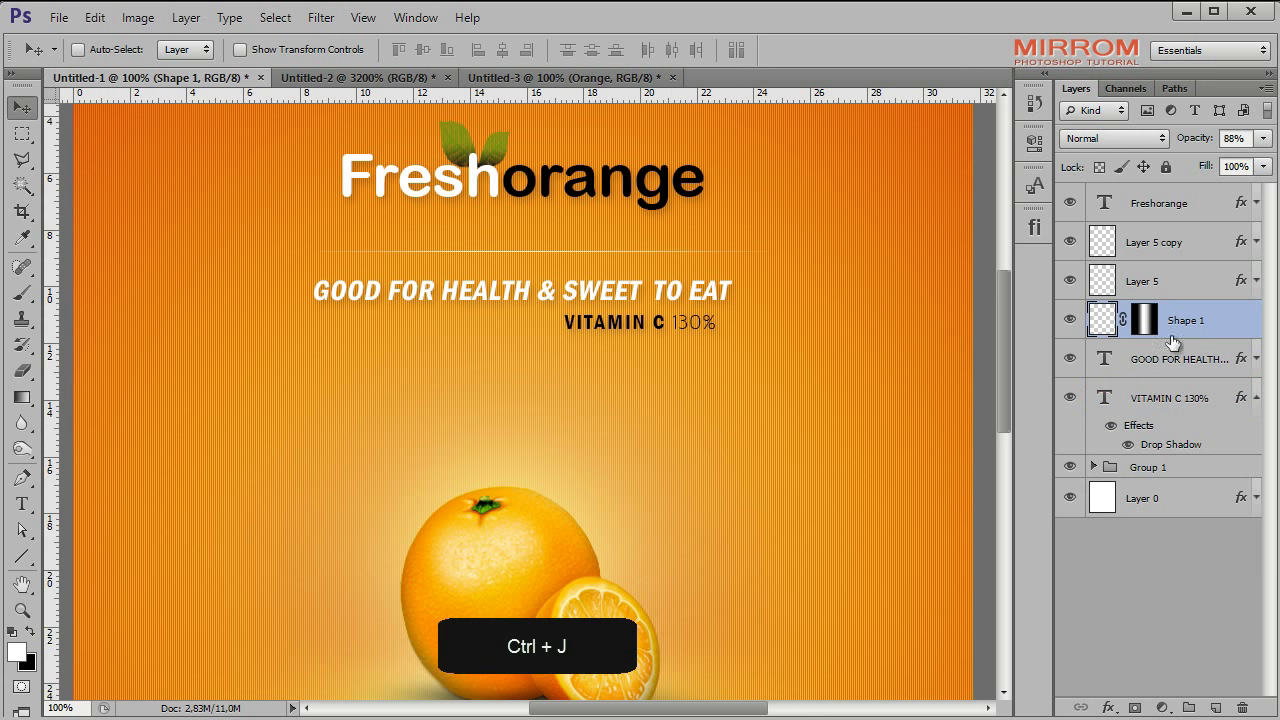
Step: Move the copied divider below the vitamin line and gradient-fade its left end on the mask
drag(626, 266, 626, 373)
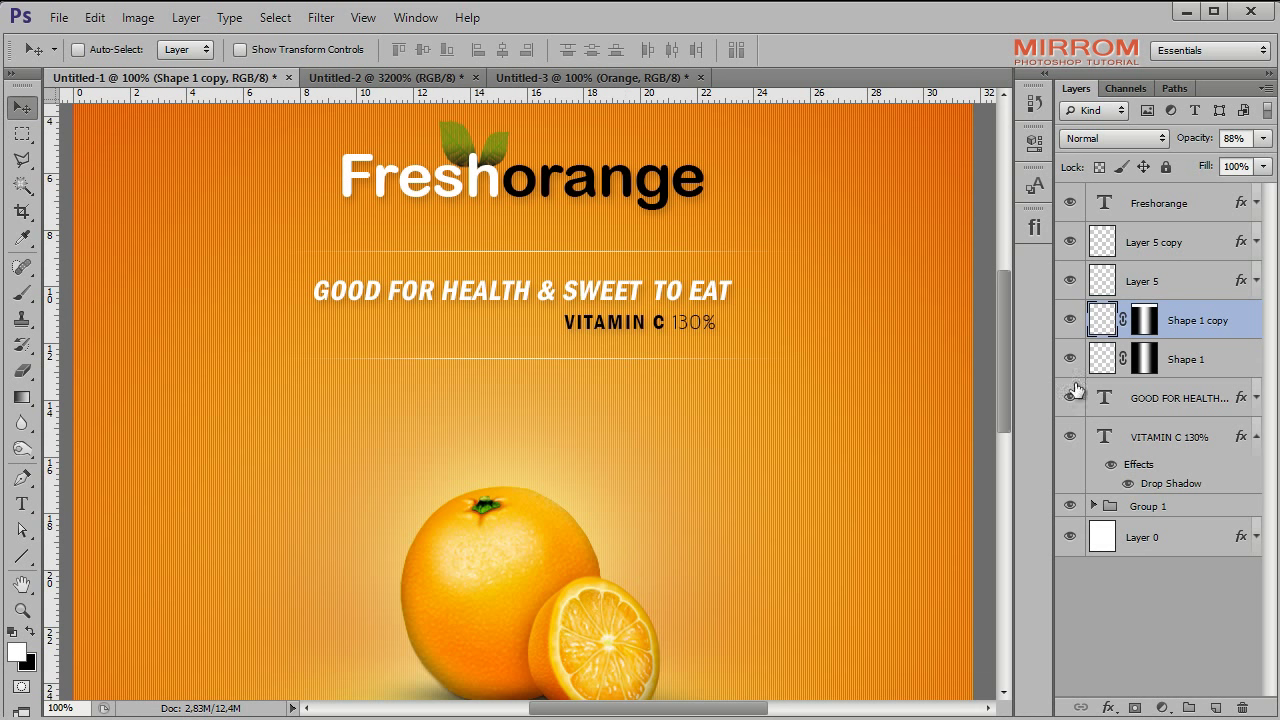
click(1146, 326)
click(27, 403)
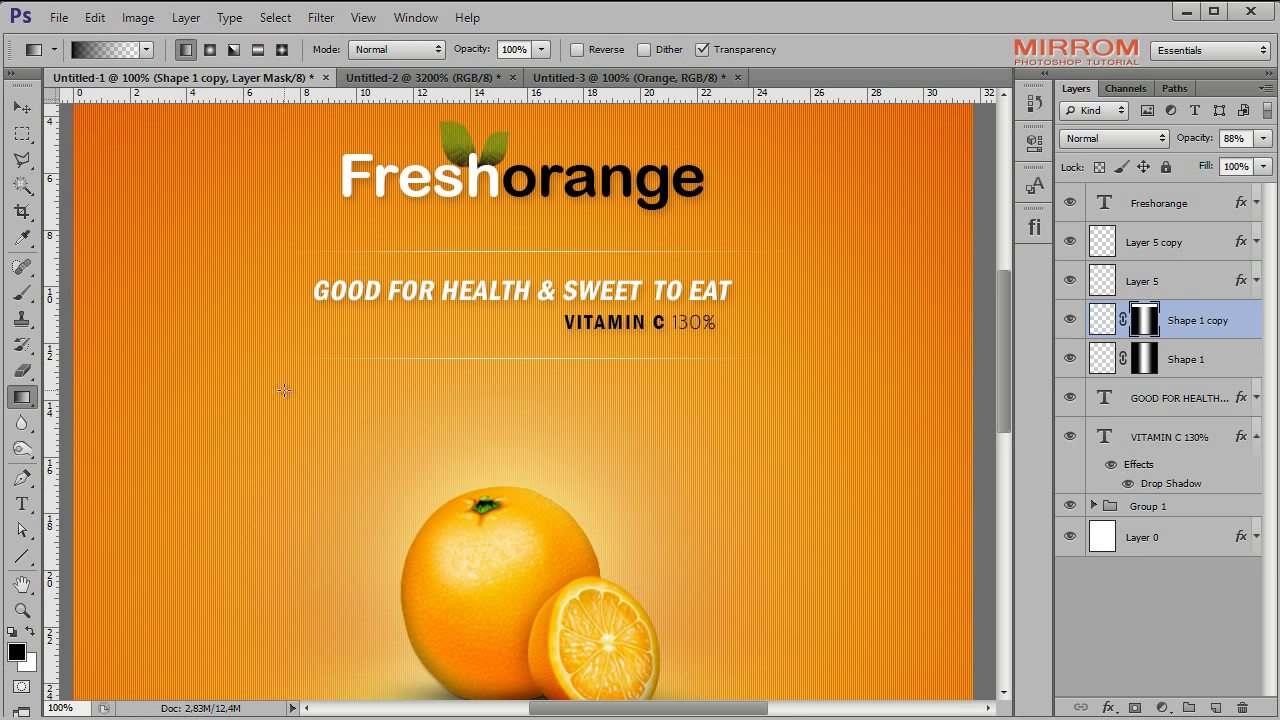
drag(284, 390, 528, 396)
drag(314, 400, 548, 427)
key(v)
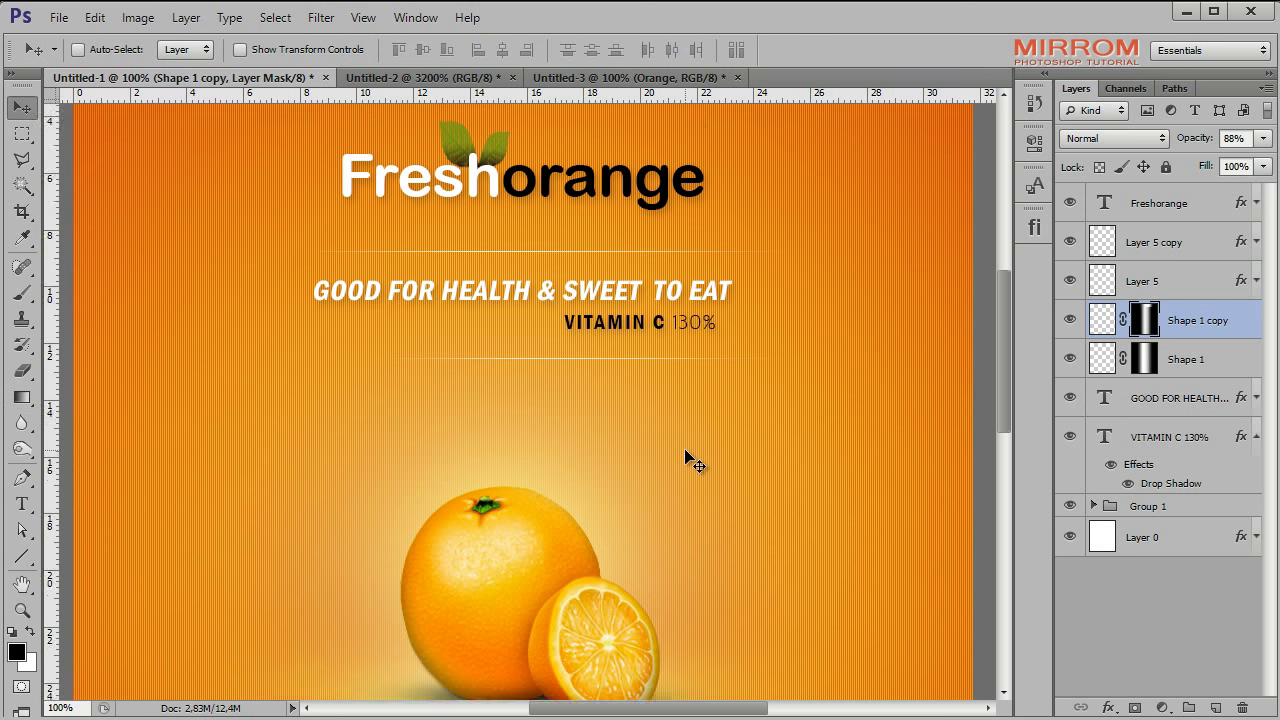
Step: Fit the poster on screen, select Group 1, and start a text layer below the orange
scroll(689, 459, up, 1)
scroll(689, 459, down, 2)
click(22, 610)
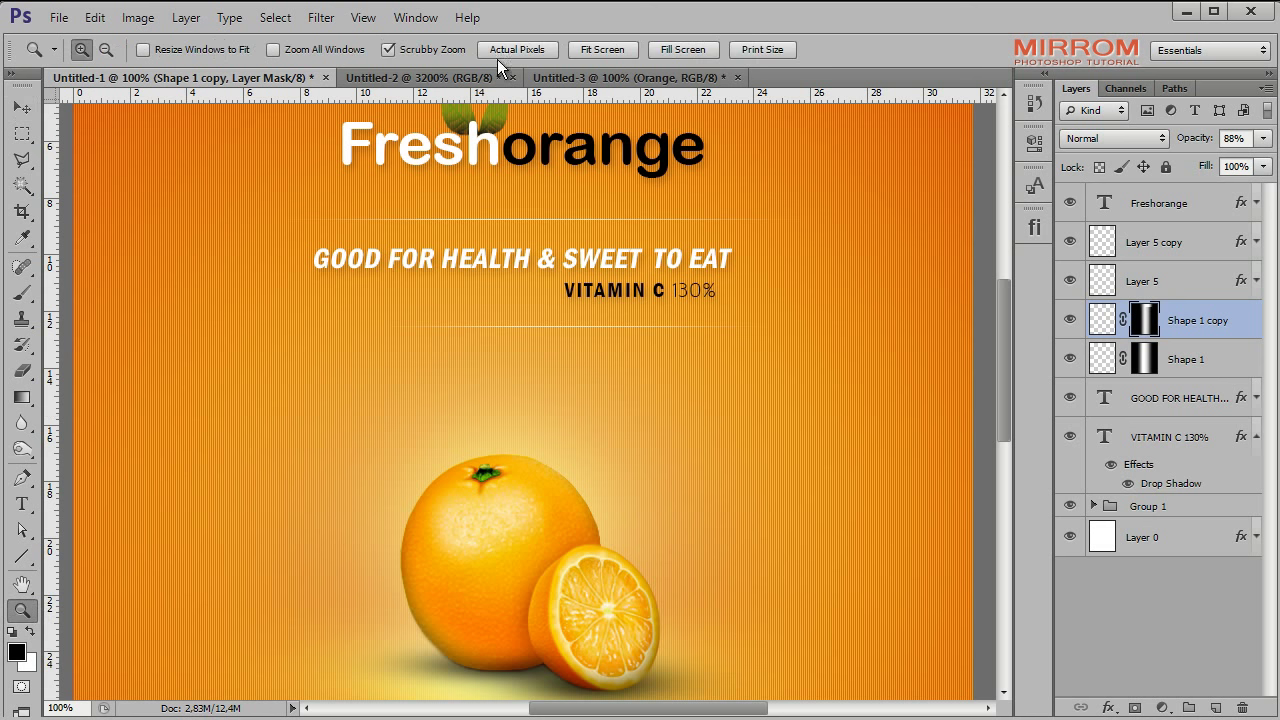
click(590, 50)
key(v)
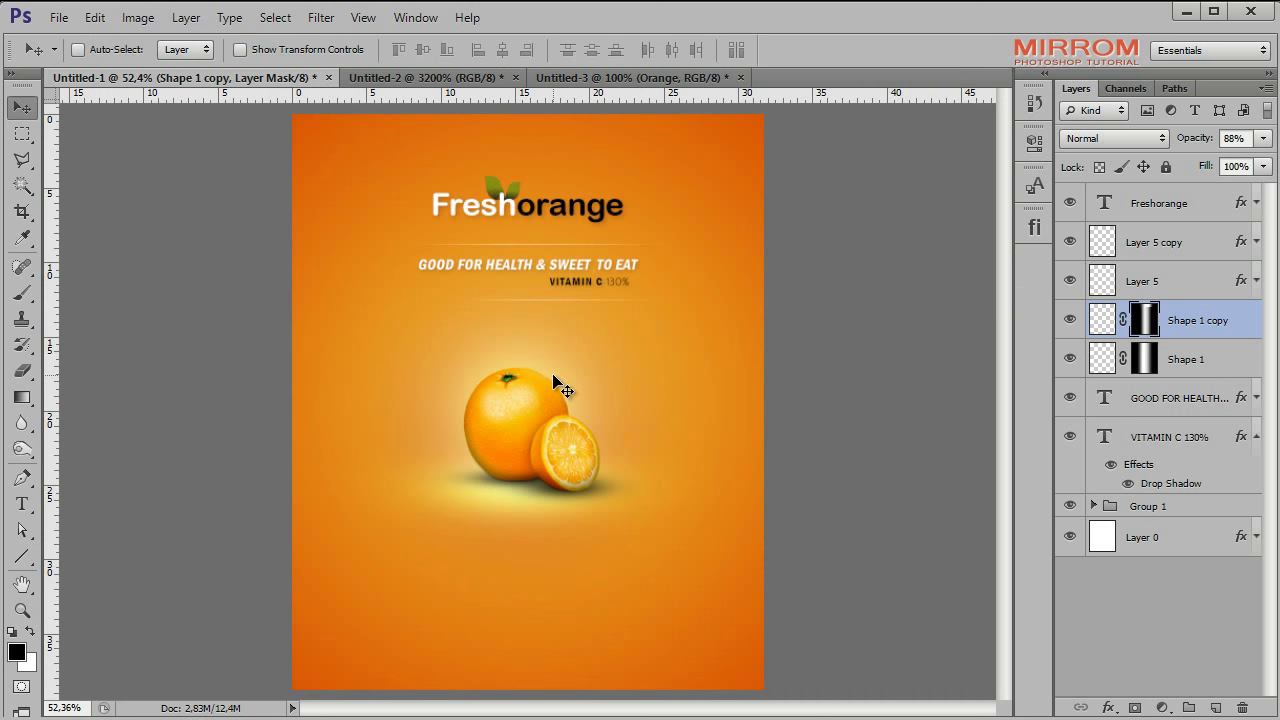
click(1256, 440)
click(1158, 470)
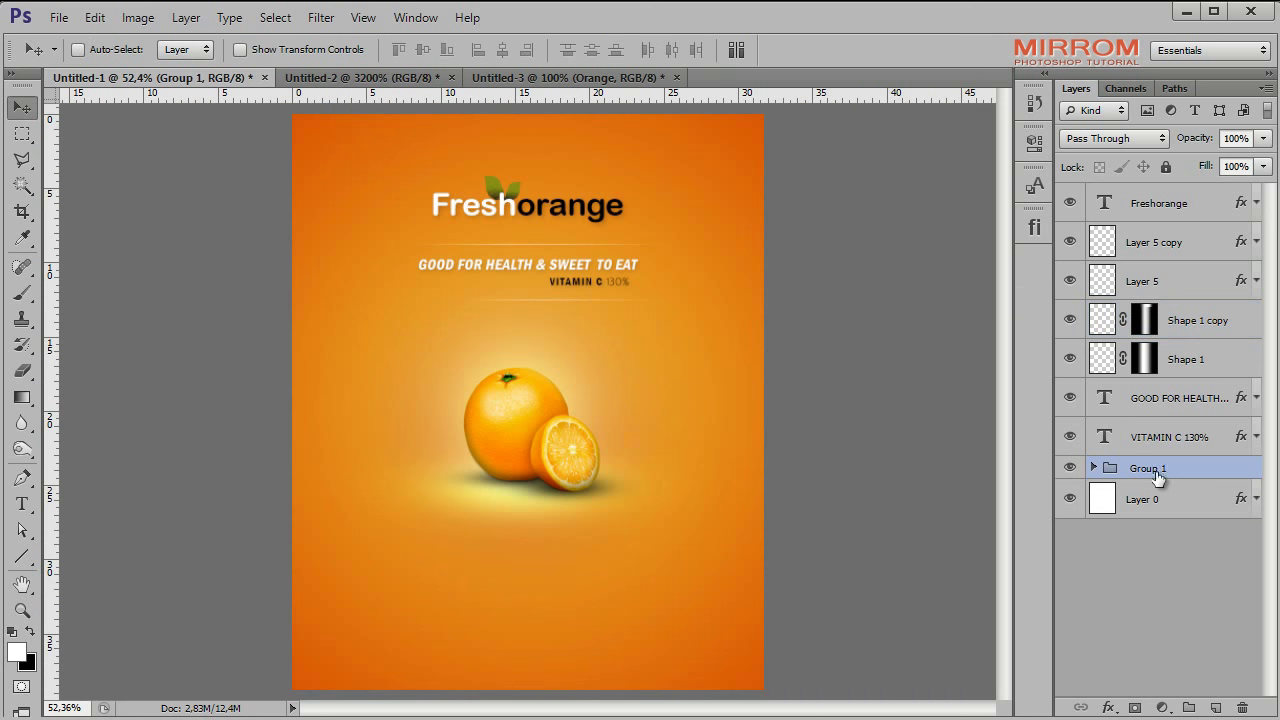
click(22, 503)
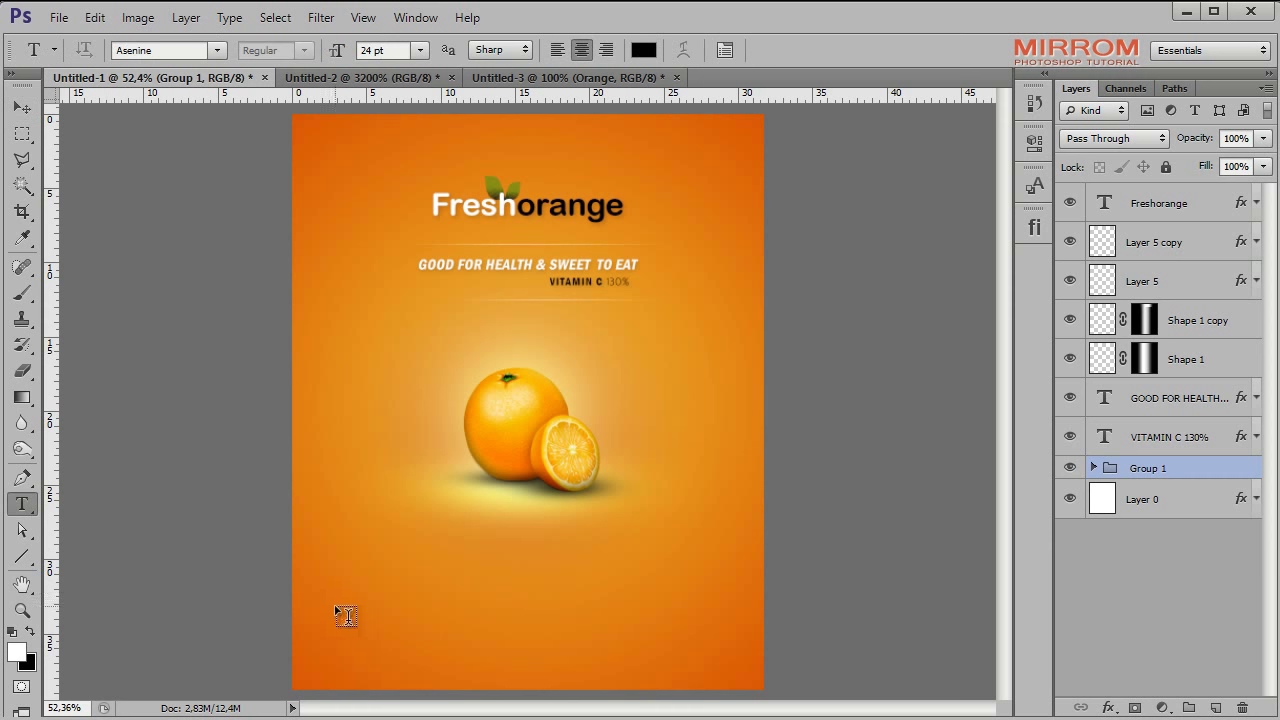
click(500, 567)
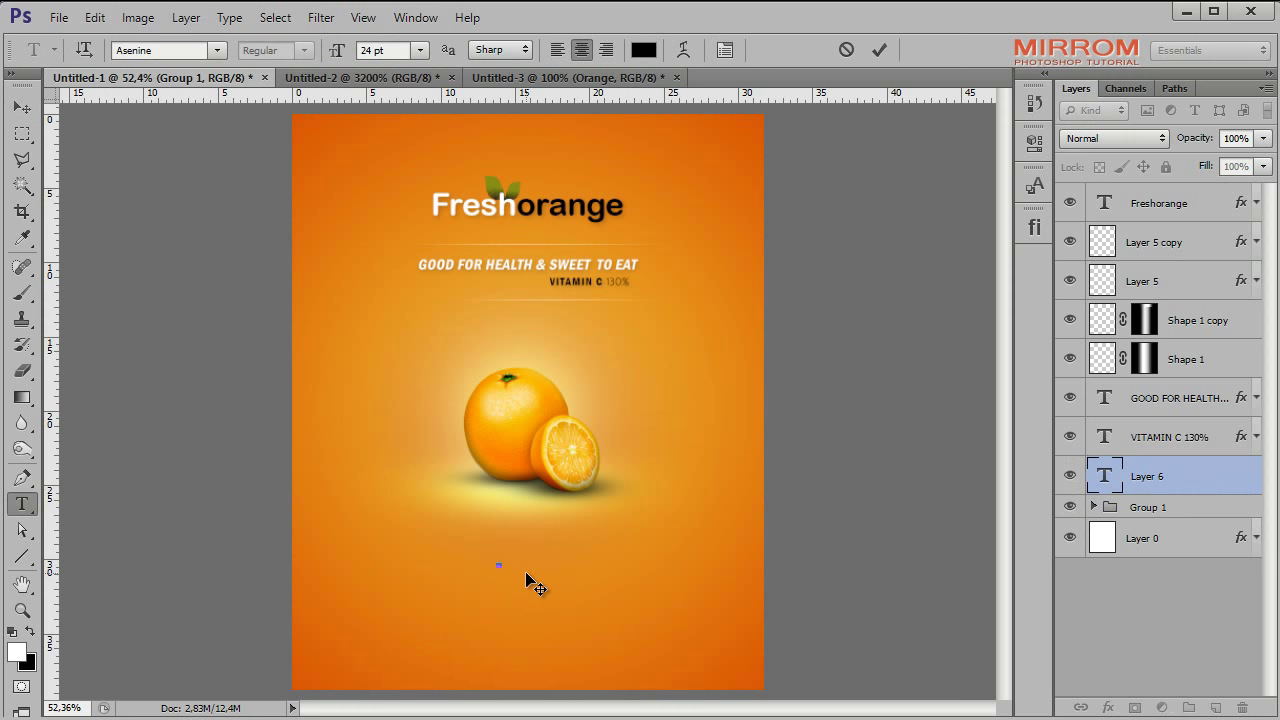
Step: Type the BENEFIT heading and colour it white
text(BENEFIT)
click(880, 50)
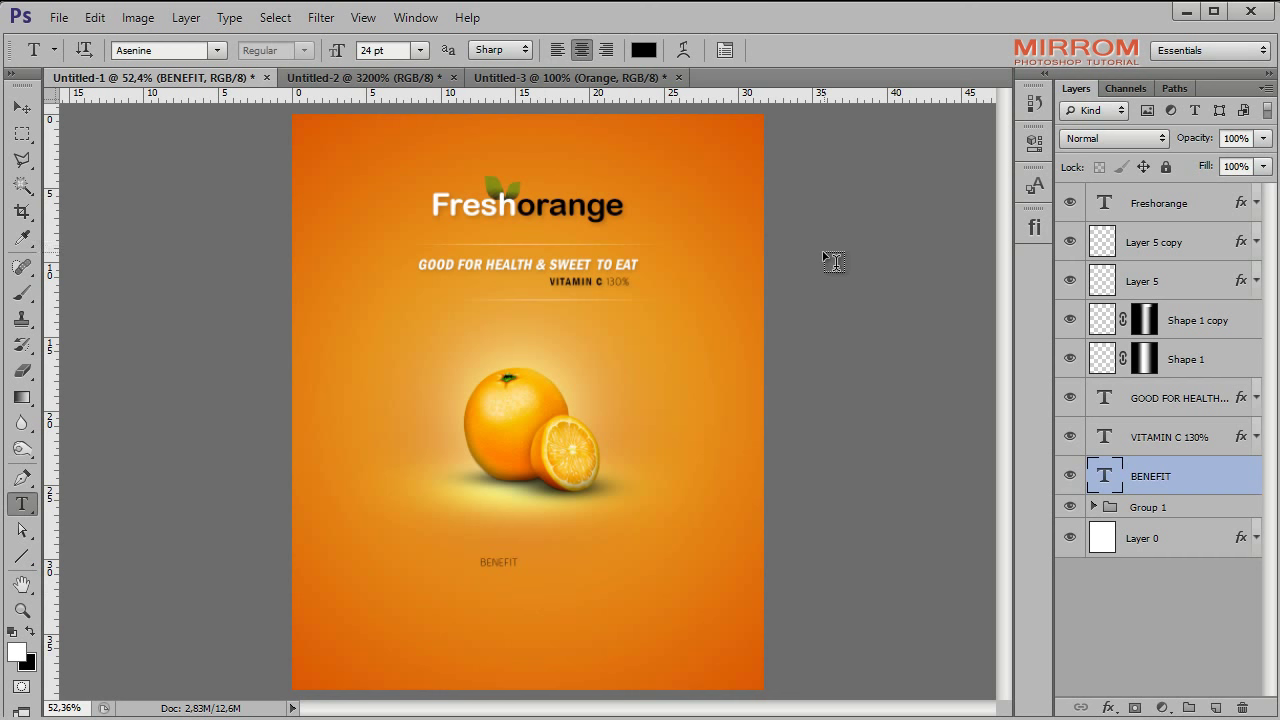
double_click(1107, 478)
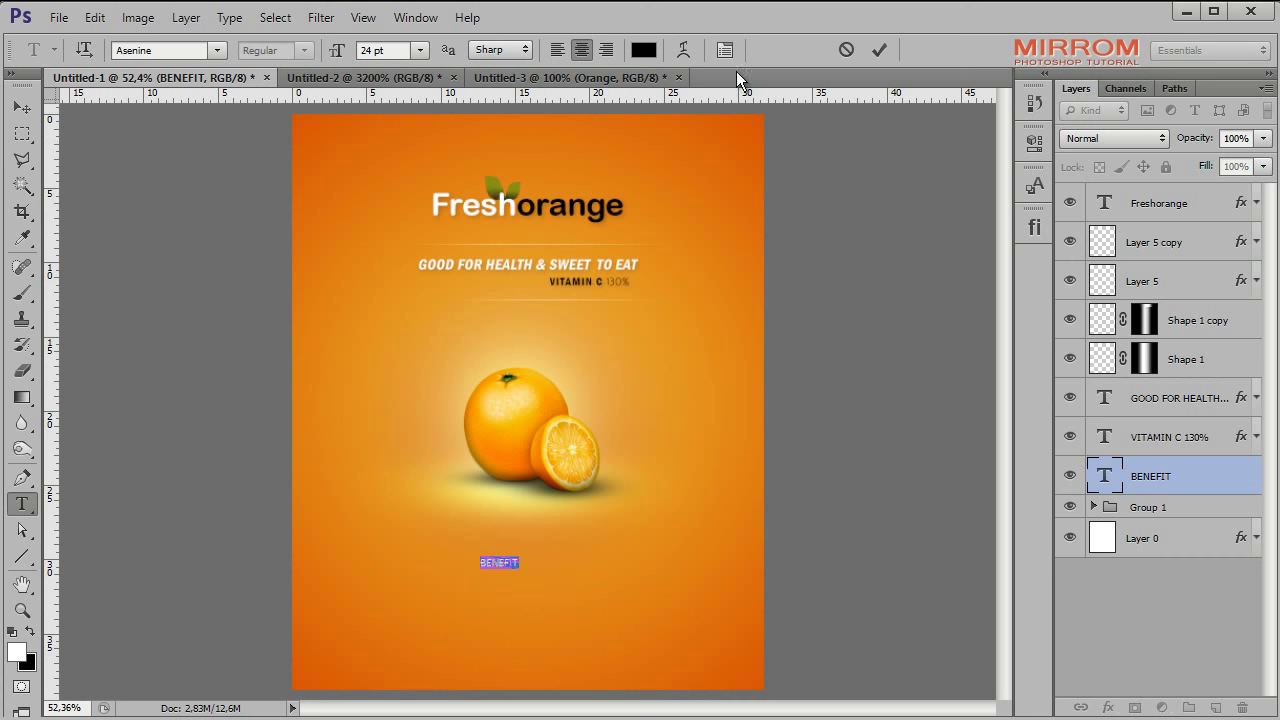
click(725, 50)
click(960, 262)
click(576, 220)
click(1024, 207)
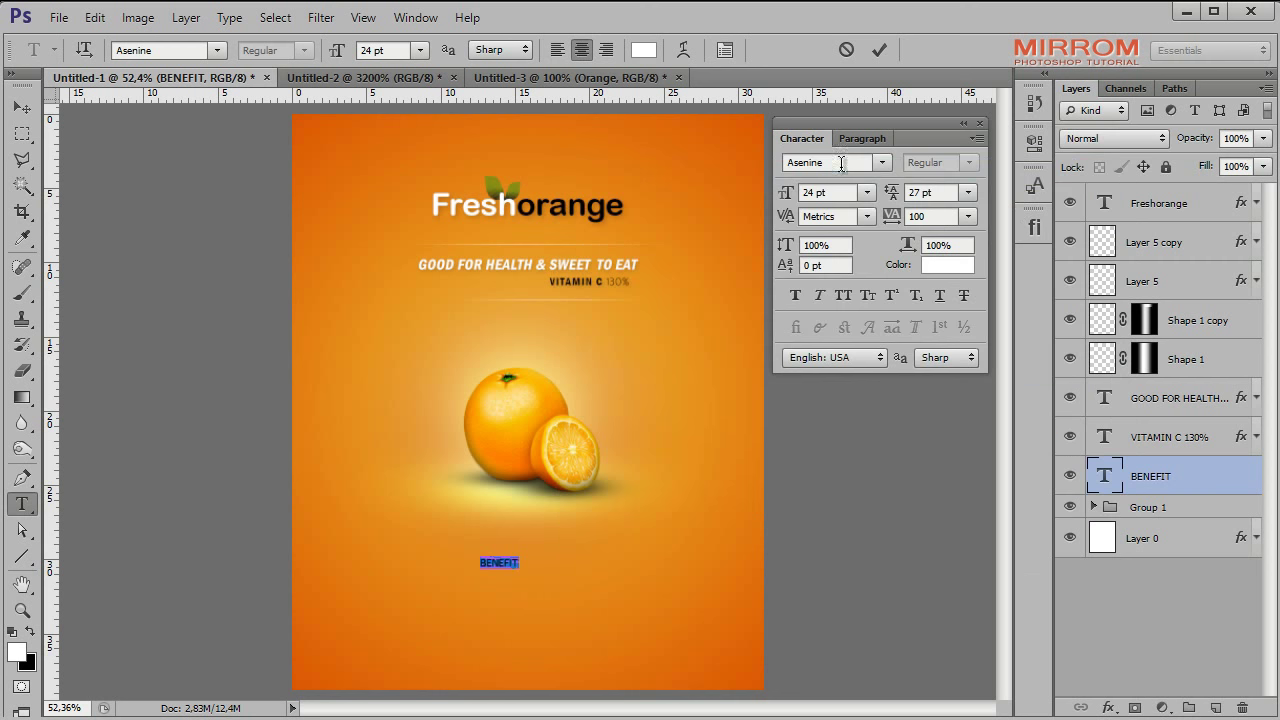
Step: Set BENEFIT in Franklin Gothic at 19 pt
click(841, 164)
text(Felix Titling)
click(884, 143)
click(803, 138)
click(882, 162)
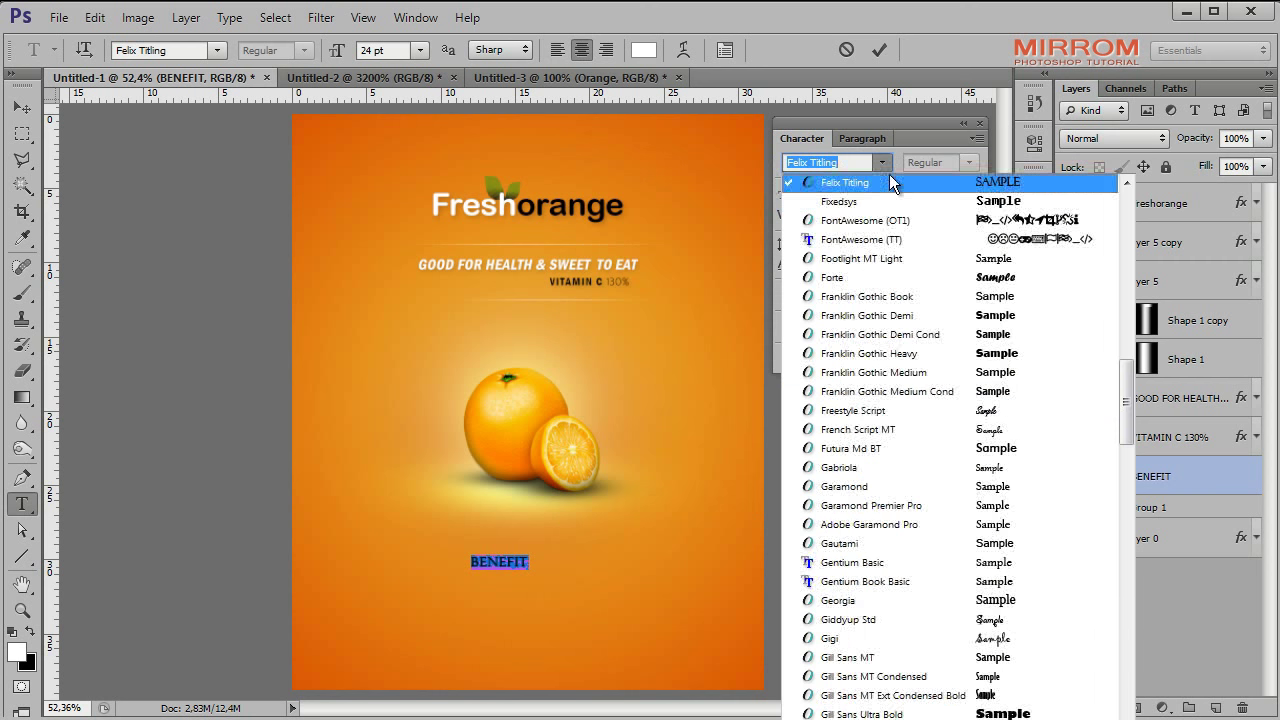
key(Return)
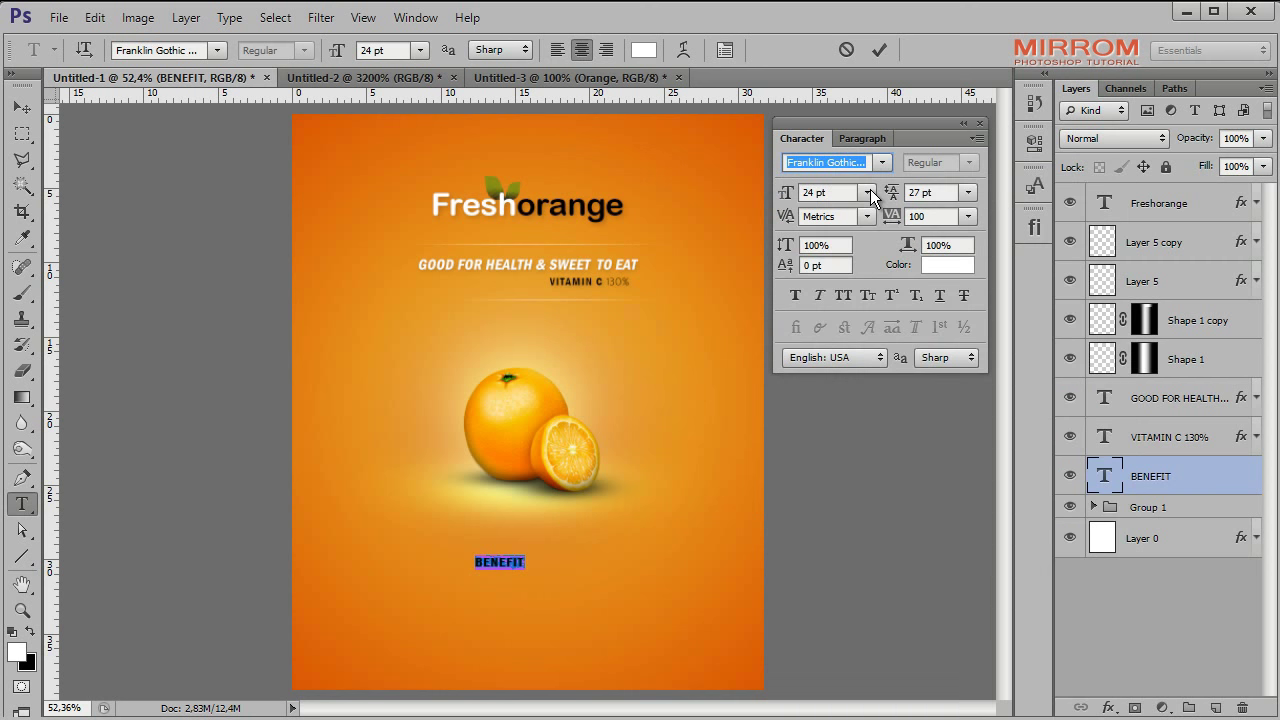
click(868, 192)
click(868, 398)
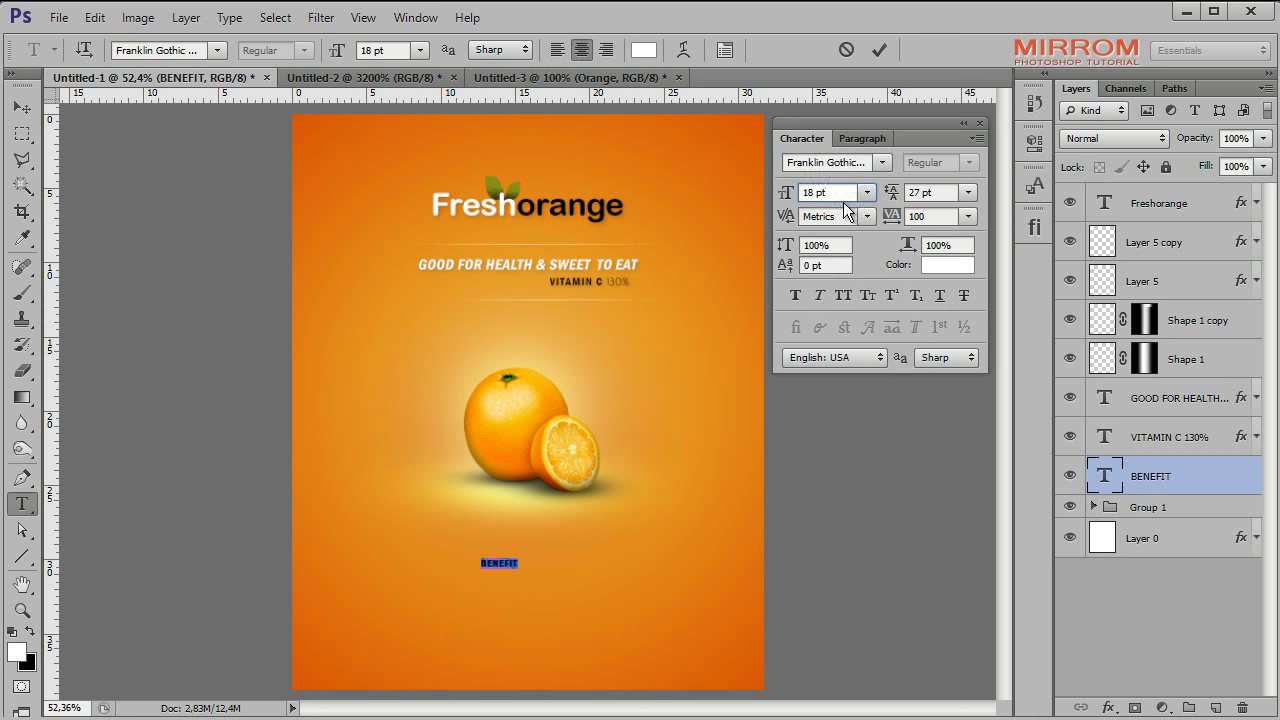
key(Up)
Step: Give BENEFIT tracking 25 and centre it under the orange
click(968, 216)
click(960, 455)
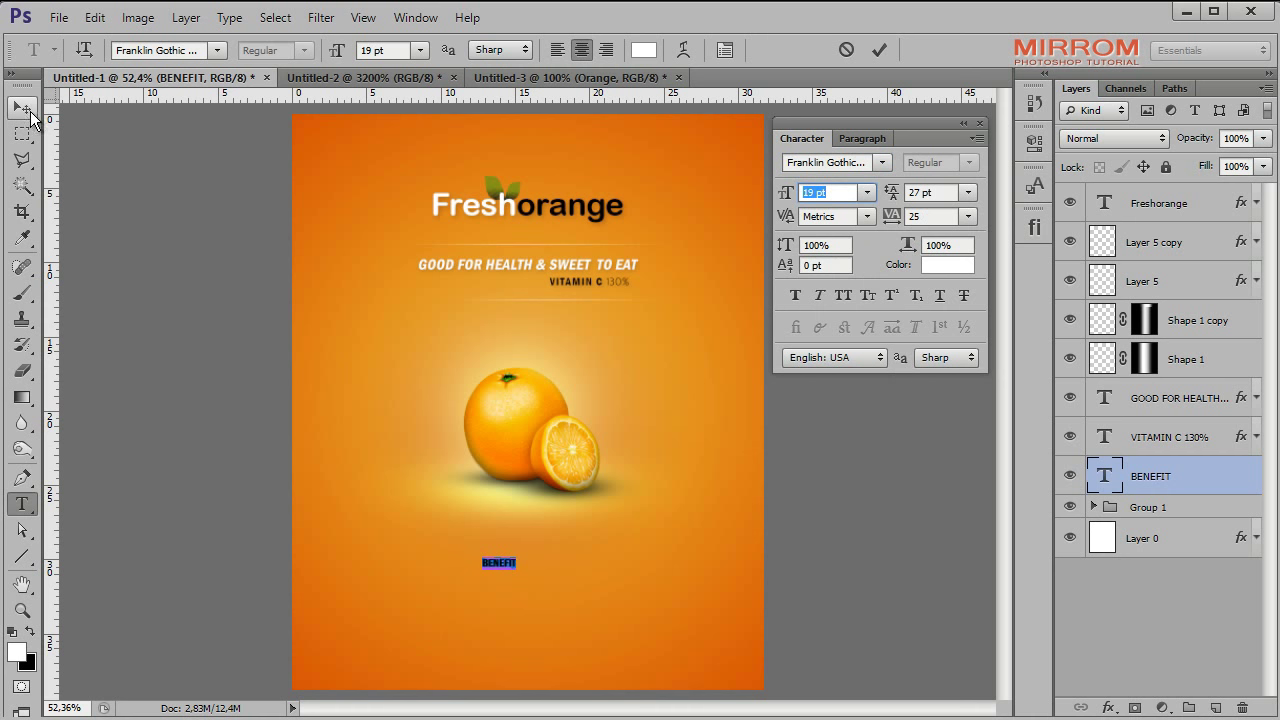
click(22, 107)
drag(522, 573, 551, 559)
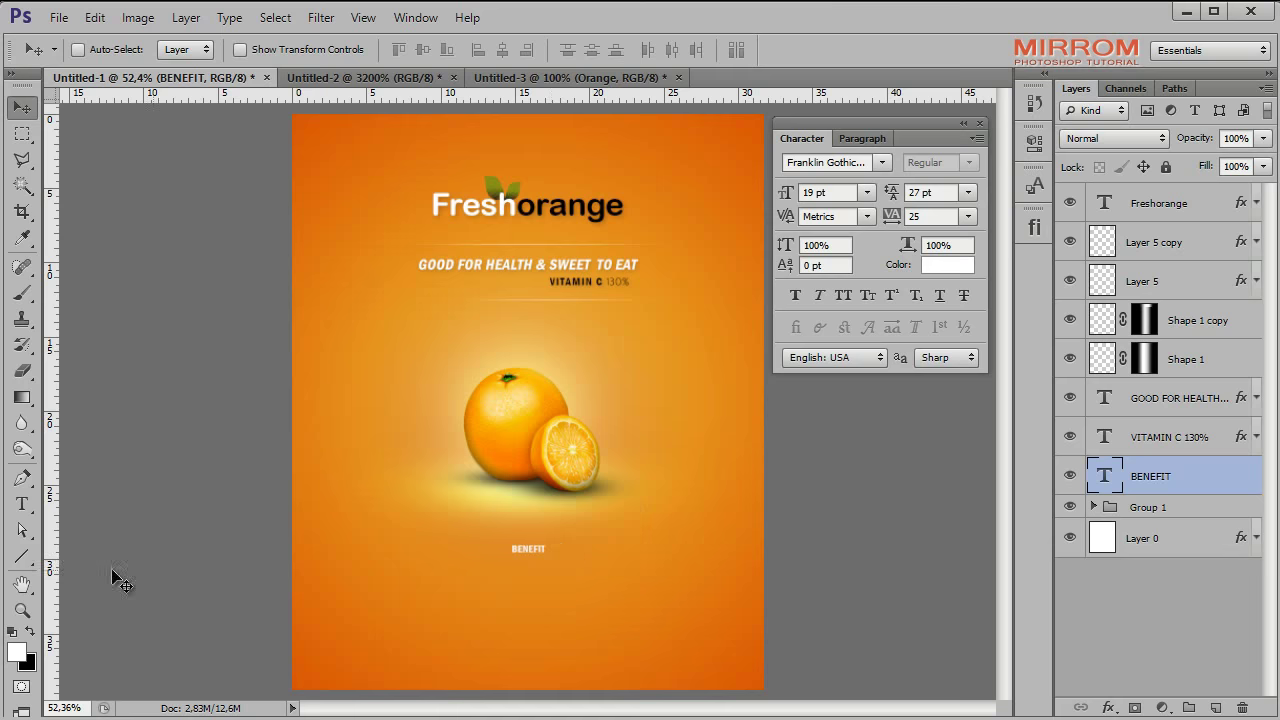
Step: Zoom to 100% and move the BENEFIT heading down slightly
double_click(22, 609)
click(22, 107)
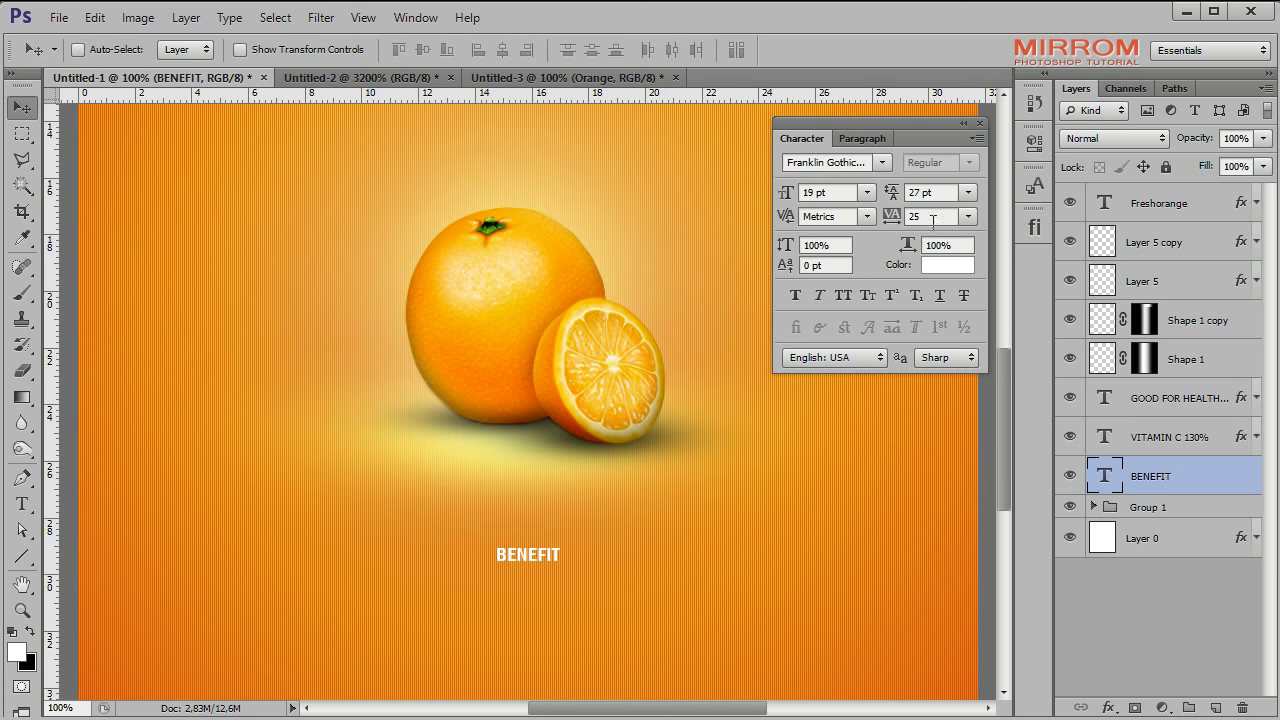
scroll(997, 385, down, 3)
click(980, 123)
drag(529, 383, 529, 416)
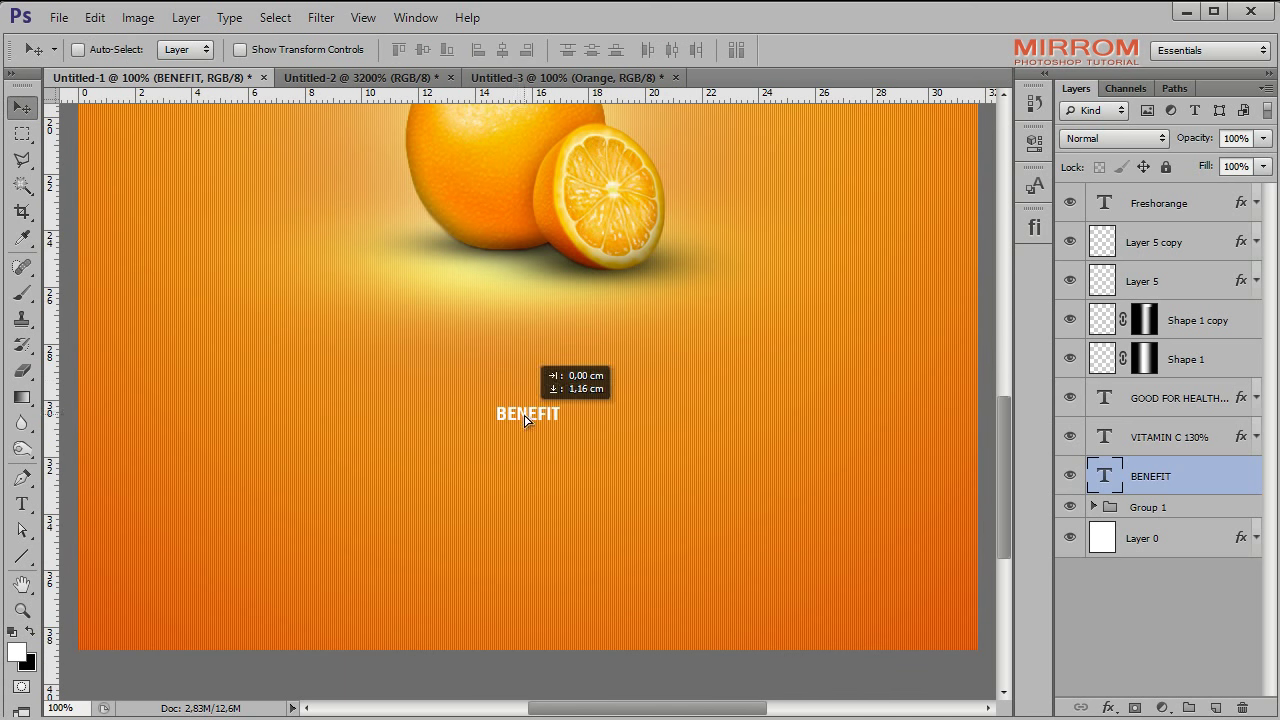
Step: Add a paragraph box below BENEFIT holding the pasted orange-nutrient body text
key(alt+bracketleft)
key(t)
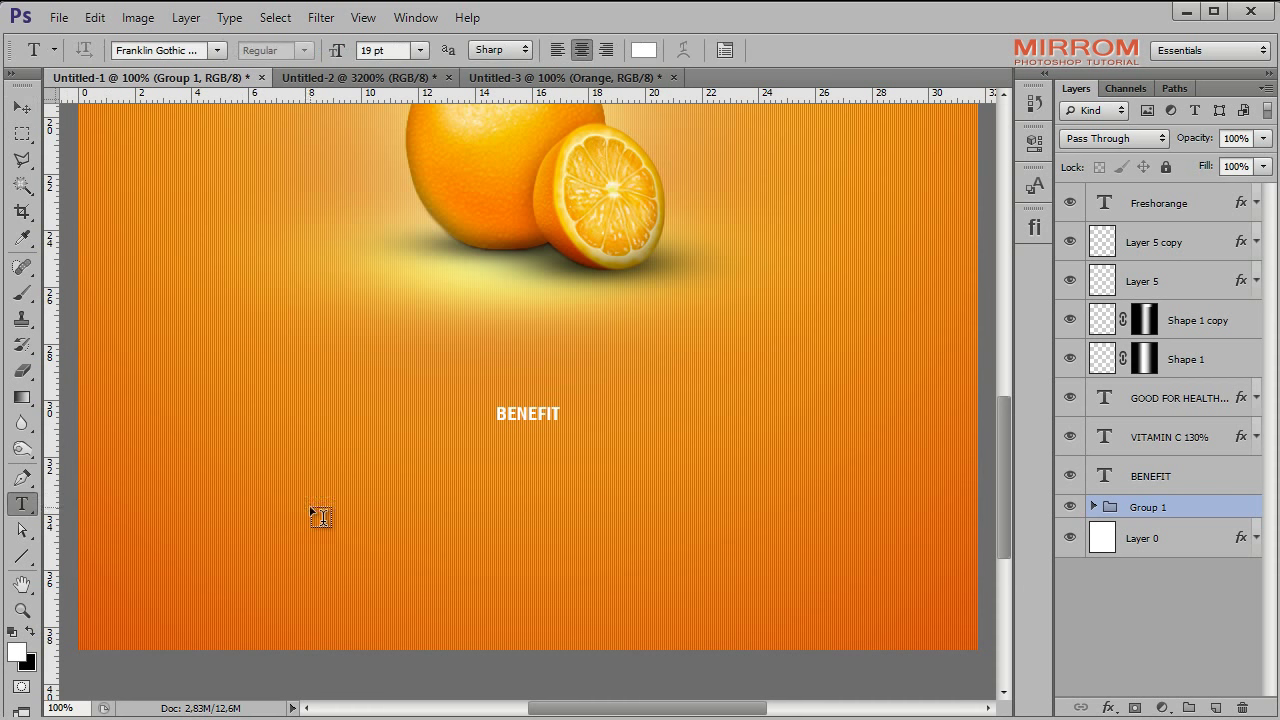
drag(300, 470, 758, 606)
text(One orange provides 130 percent of your vitamin C needs for the day, 2 percent of vitamin A needs, 6 percent of calcium and 0 percent of iron.  Oranges also contain thiamin, riboflavin, niacin, vitamin B-6, folate, pantothenic acid, phosphorus, magnesium, manganese, selenium and copper. Because of their high vitamin C content (over twice the daily need) oranges are associated with boosting the immune system.)
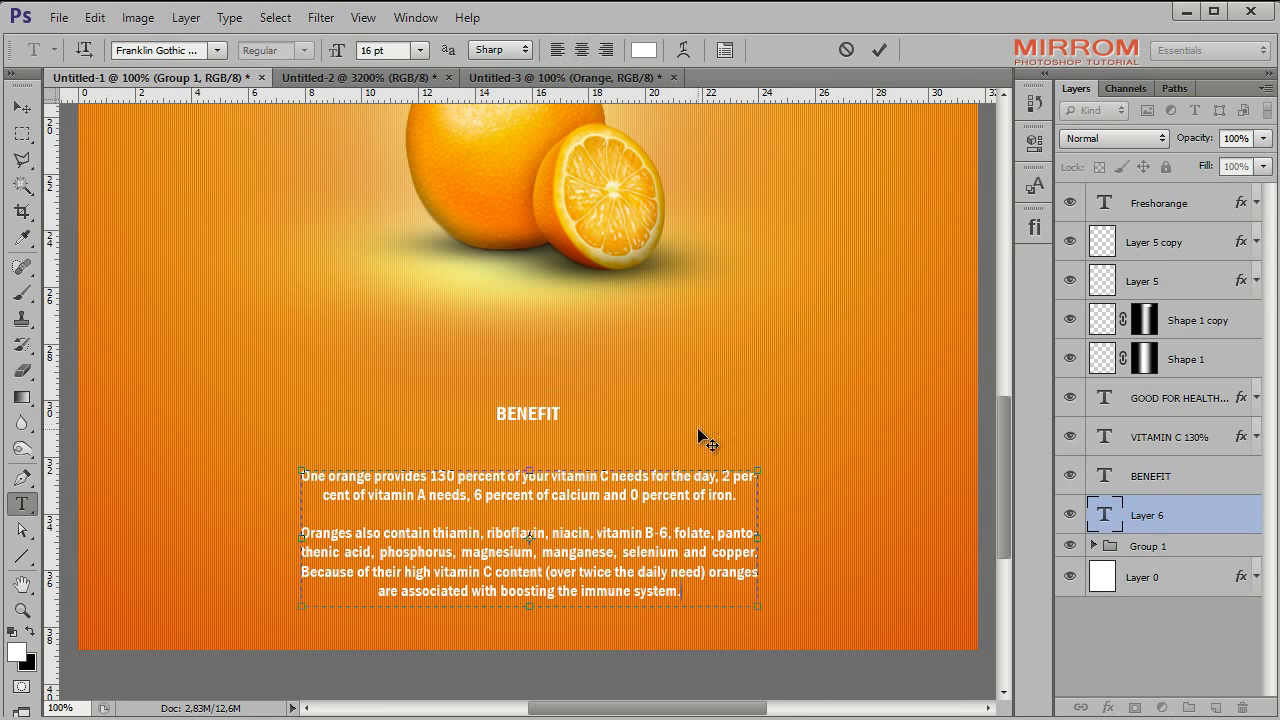
drag(529, 606, 529, 638)
drag(531, 475, 531, 442)
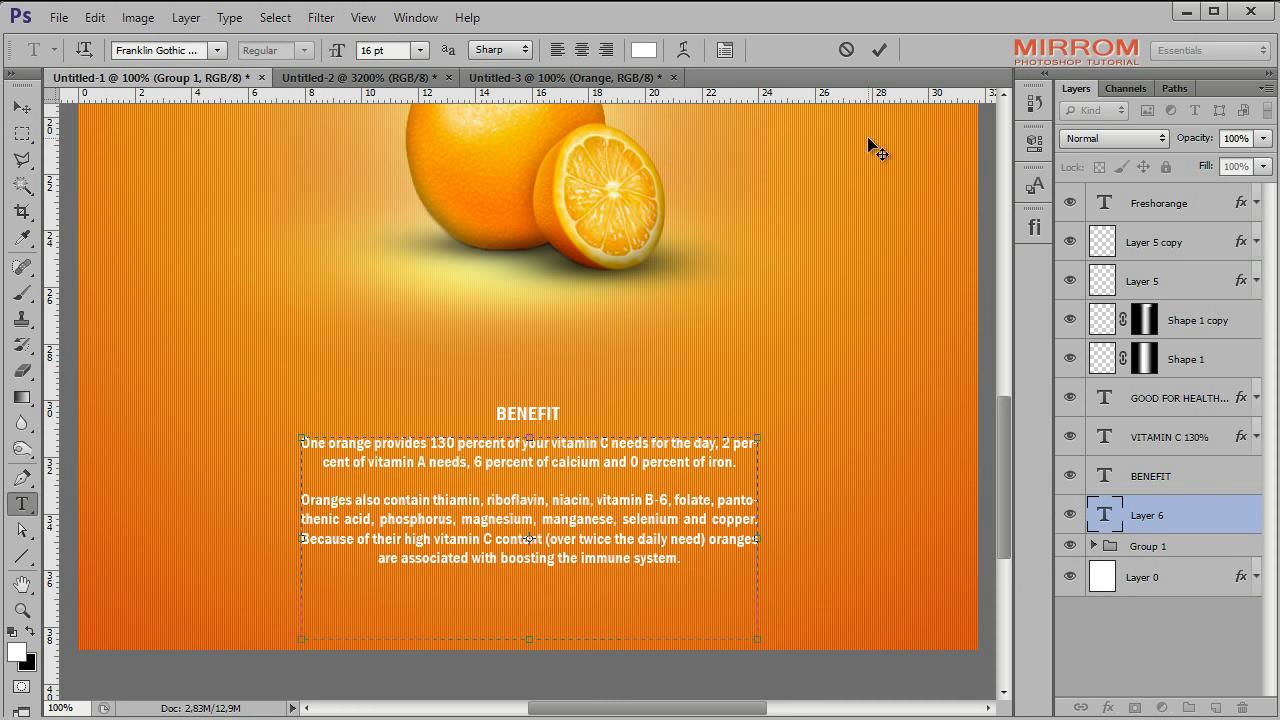
click(879, 49)
Step: Nudge the BENEFIT heading and body text up together
key(v)
shift+click(1150, 476)
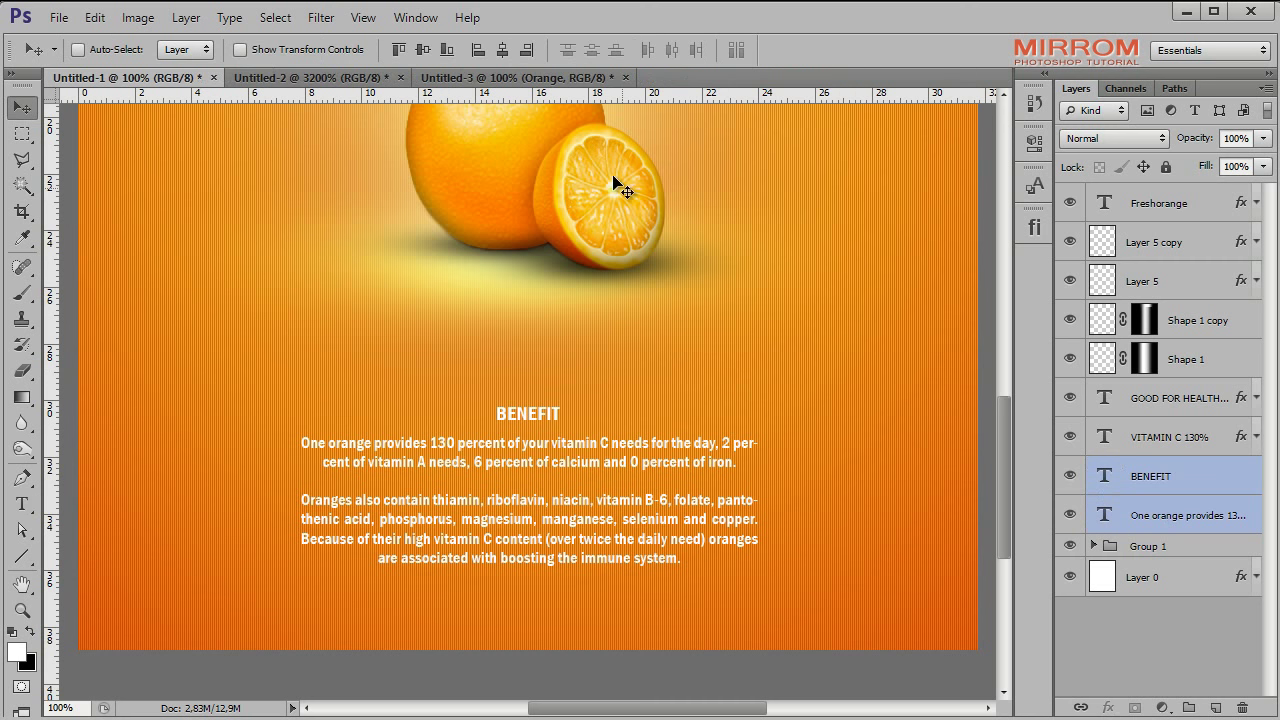
click(502, 49)
click(1150, 476)
key(Up)
key(Up)
key(Up)
shift+click(1172, 527)
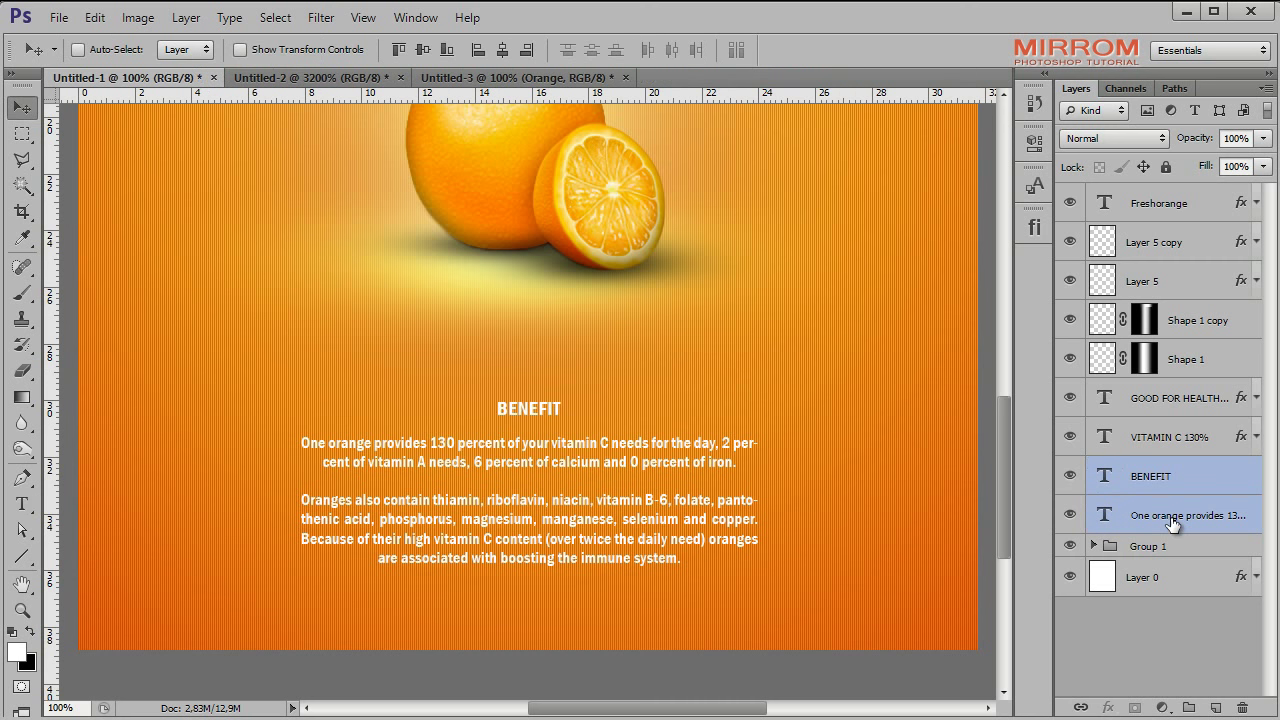
key(Up)
key(Up)
key(Up)
click(1213, 481)
Step: Paste the drop shadow onto BENEFIT and place a duplicate divider line above it
right_click(1213, 481)
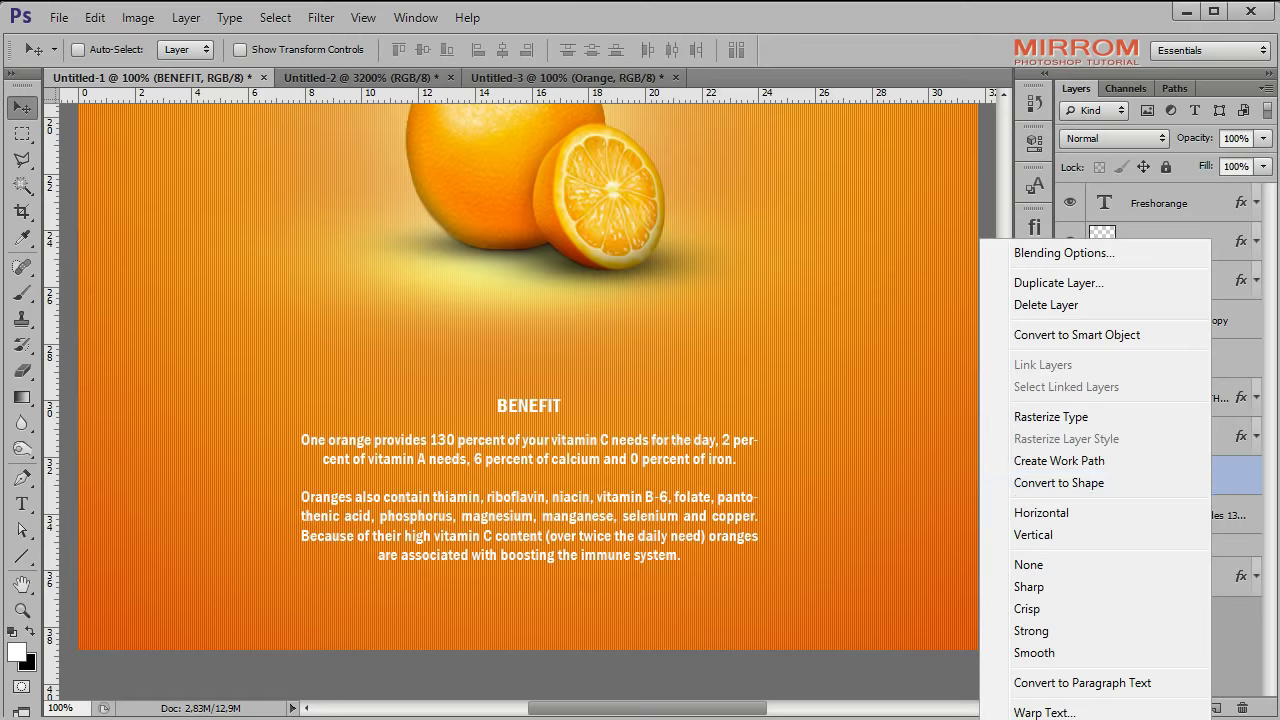
click(1090, 700)
click(1190, 325)
key(ctrl+j)
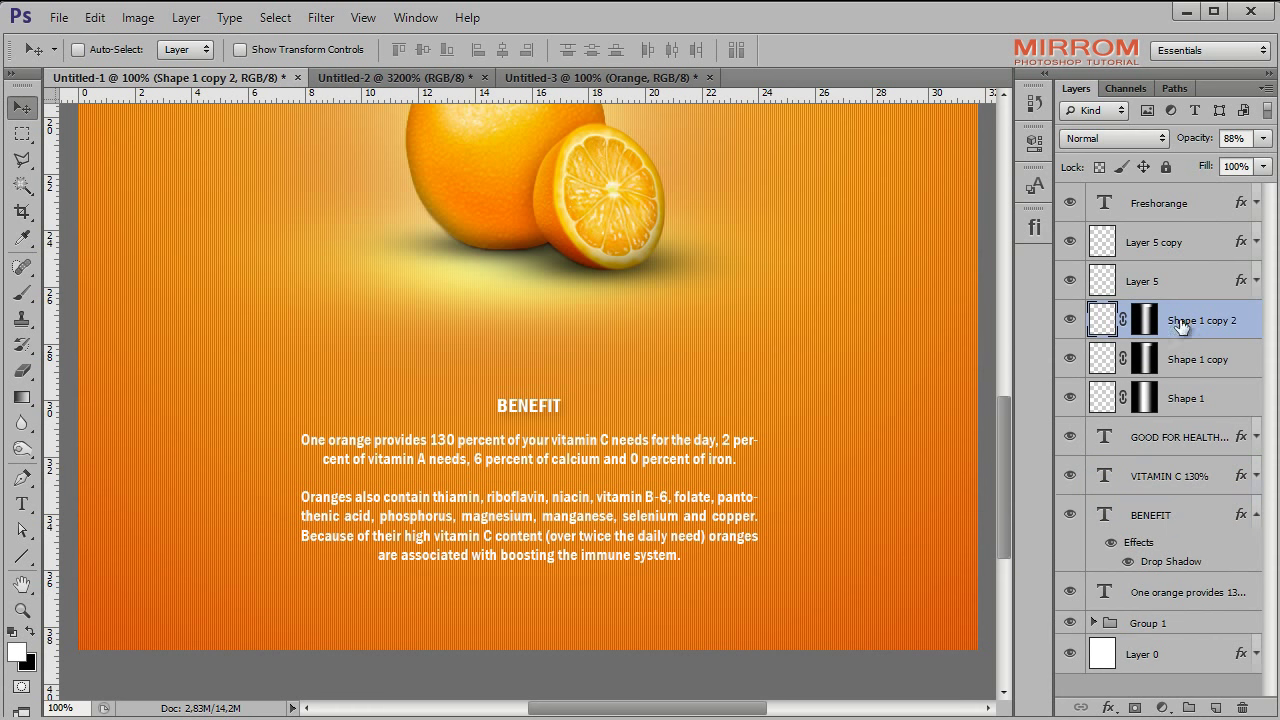
drag(1190, 325, 1150, 495)
mouse_move(604, 327)
mouse_down()
mouse_move(604, 430)
mouse_move(630, 410)
mouse_up()
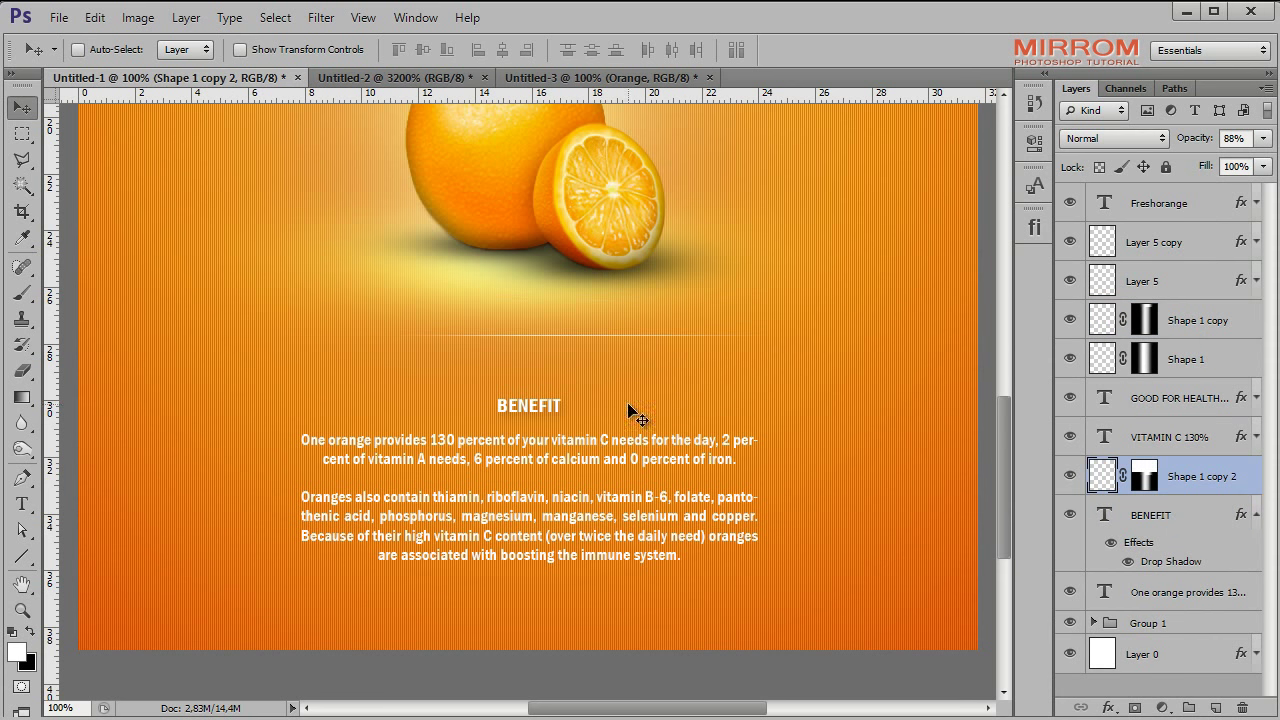
Step: Fade the new divider's ends with a black gradient on its mask
click(1145, 478)
key(g)
key(x)
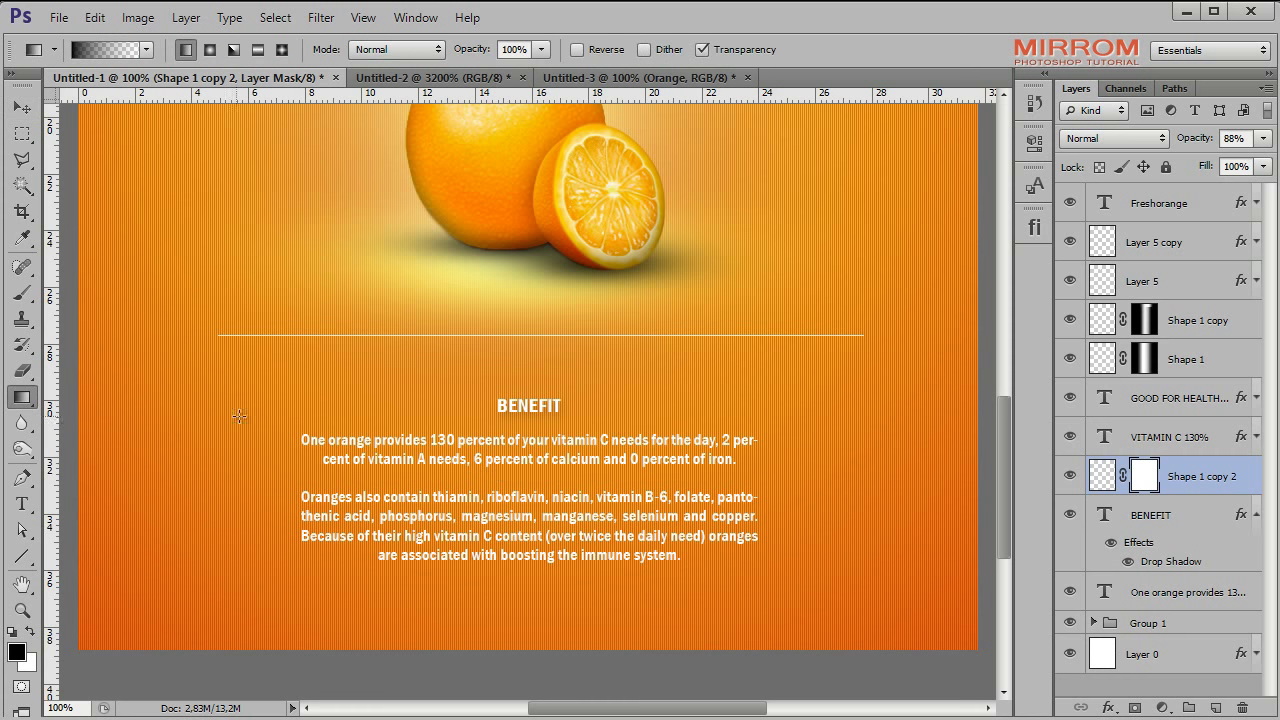
drag(928, 423, 722, 423)
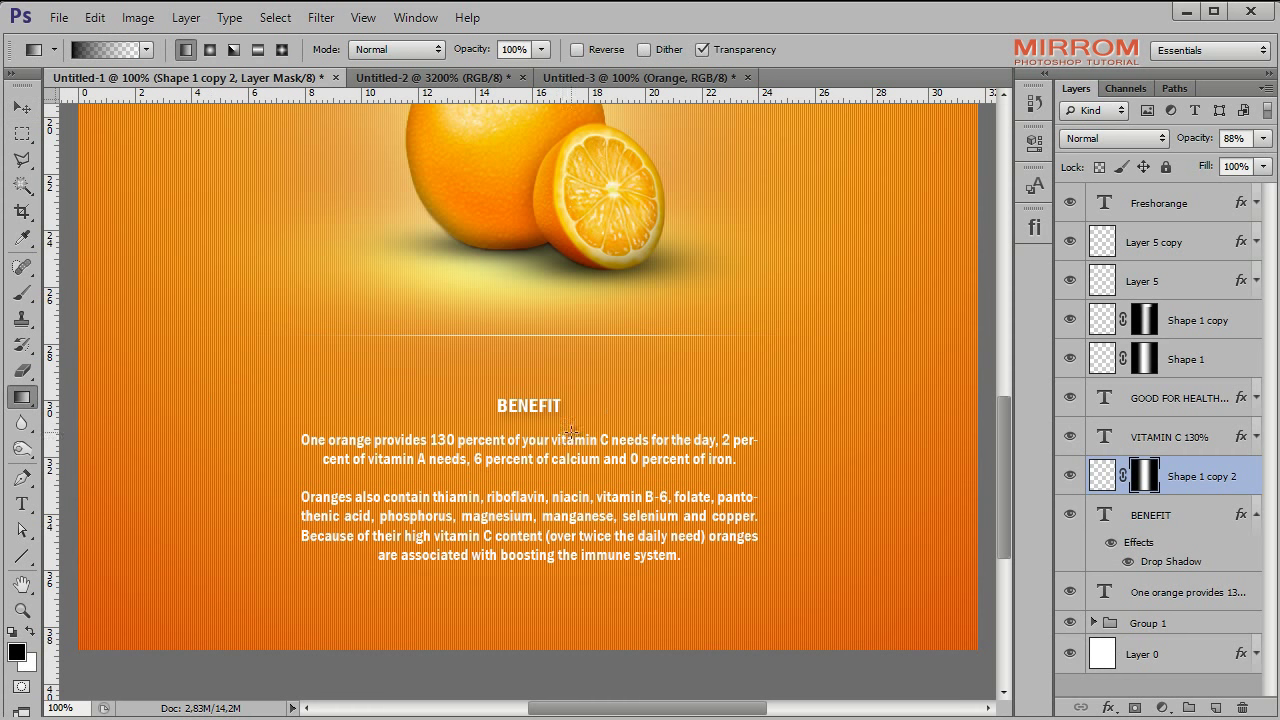
key(v)
Step: Set the new divider to 85% opacity and nudge it down toward BENEFIT
drag(1186, 143, 1176, 147)
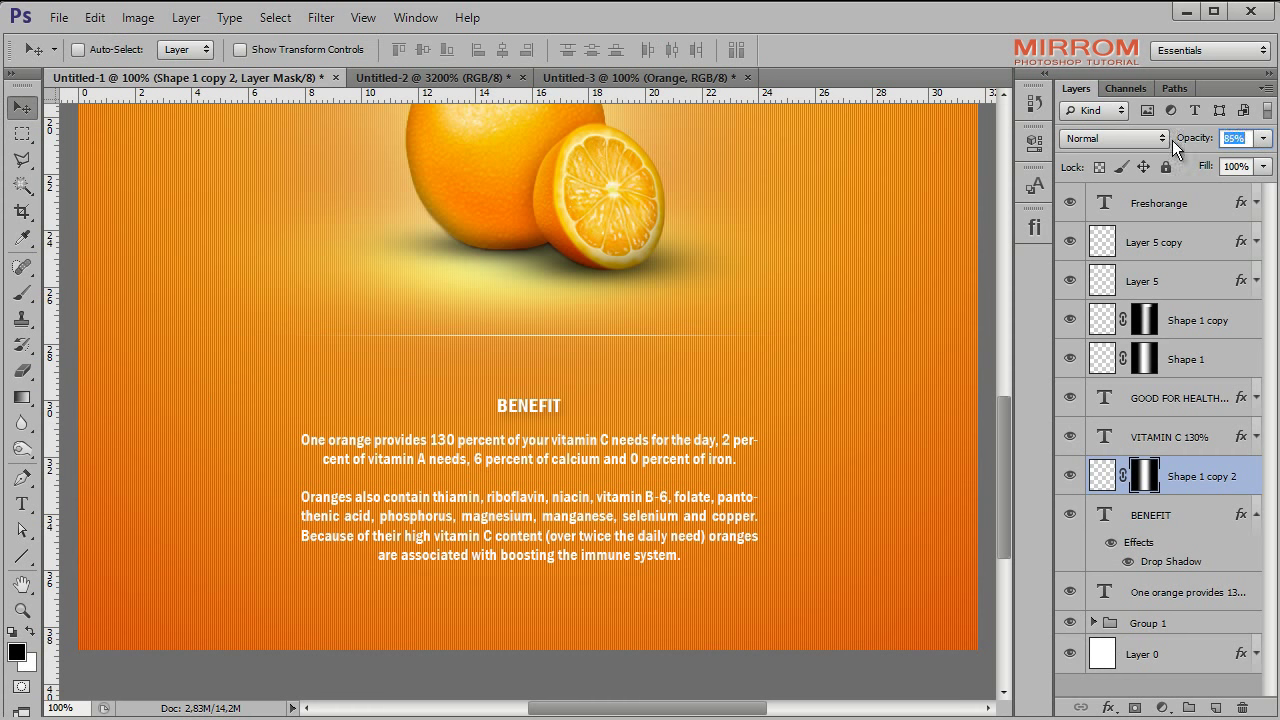
key(Return)
key(Down)
key(Down)
key(Down)
key(Down)
key(Down)
key(Down)
key(Down)
key(Down)
key(Down)
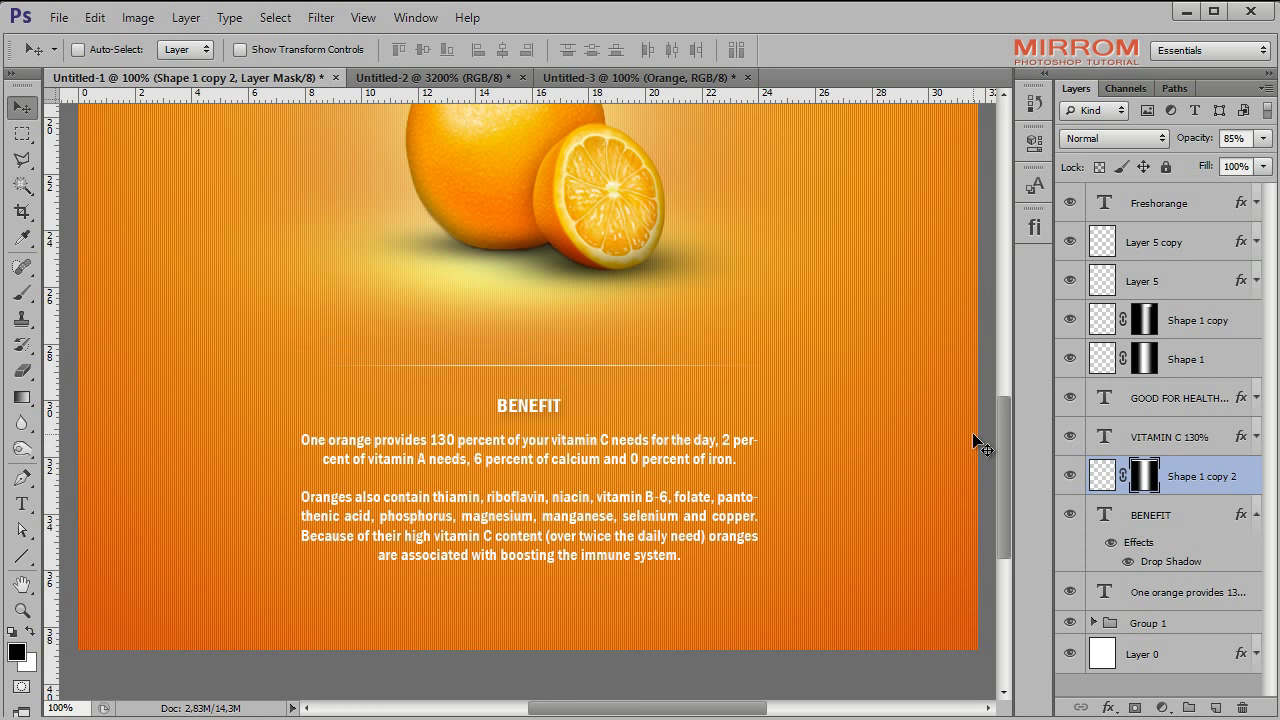
key(Down)
key(Down)
key(Down)
click(1256, 514)
shift+click(1182, 556)
Step: Nudge the divider and text block up, then fit the poster on screen
key(shift+Up)
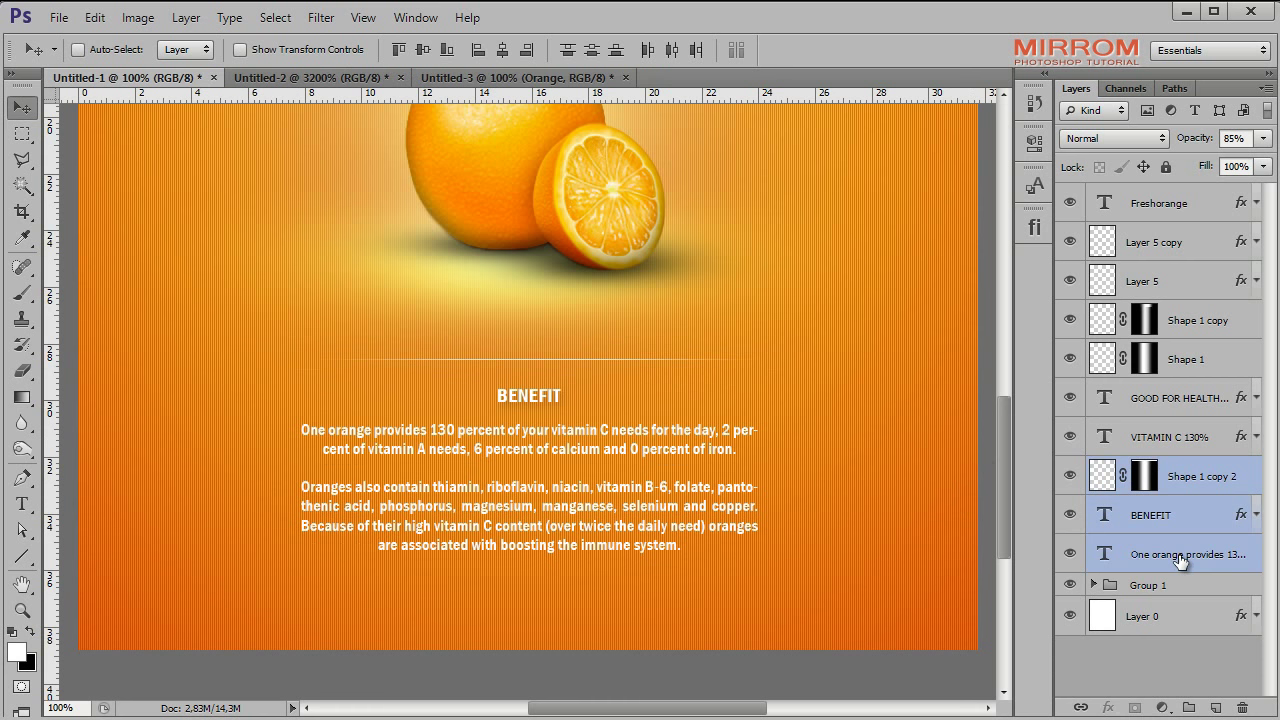
key(shift+Up)
click(22, 610)
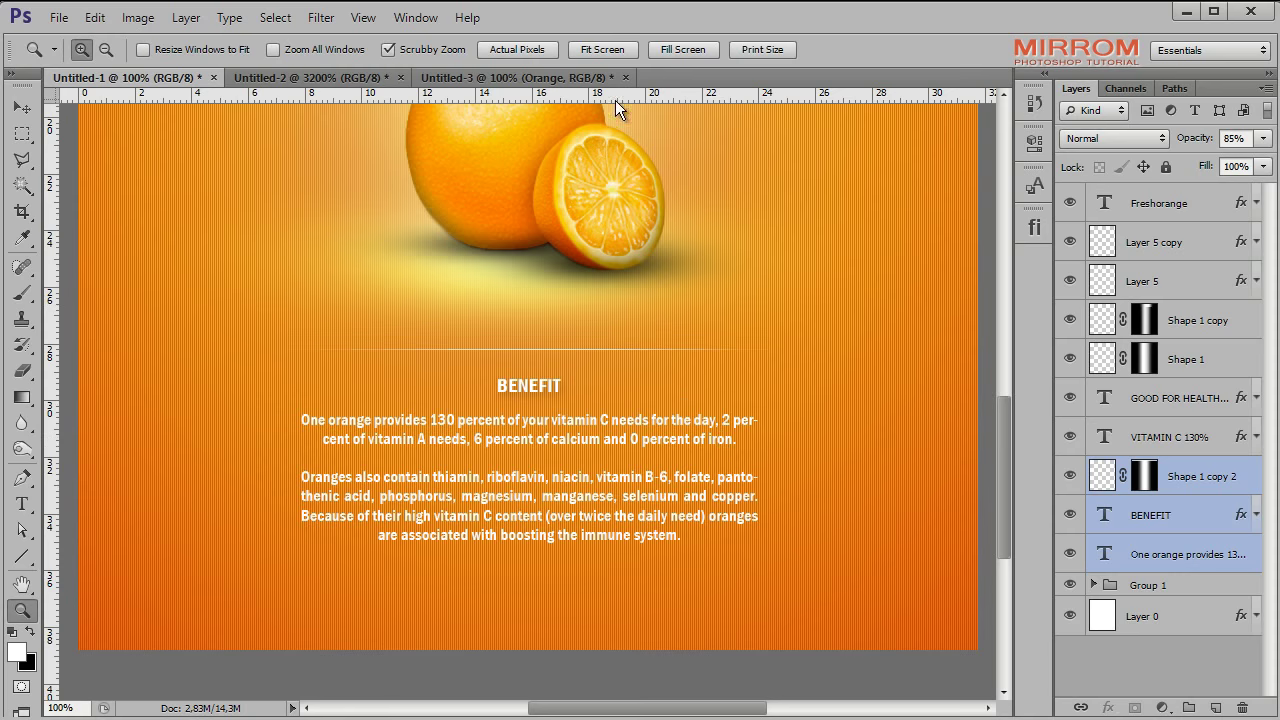
click(602, 50)
Step: Lower Layer 0's Pattern Overlay opacity from 42% to 18%
key(v)
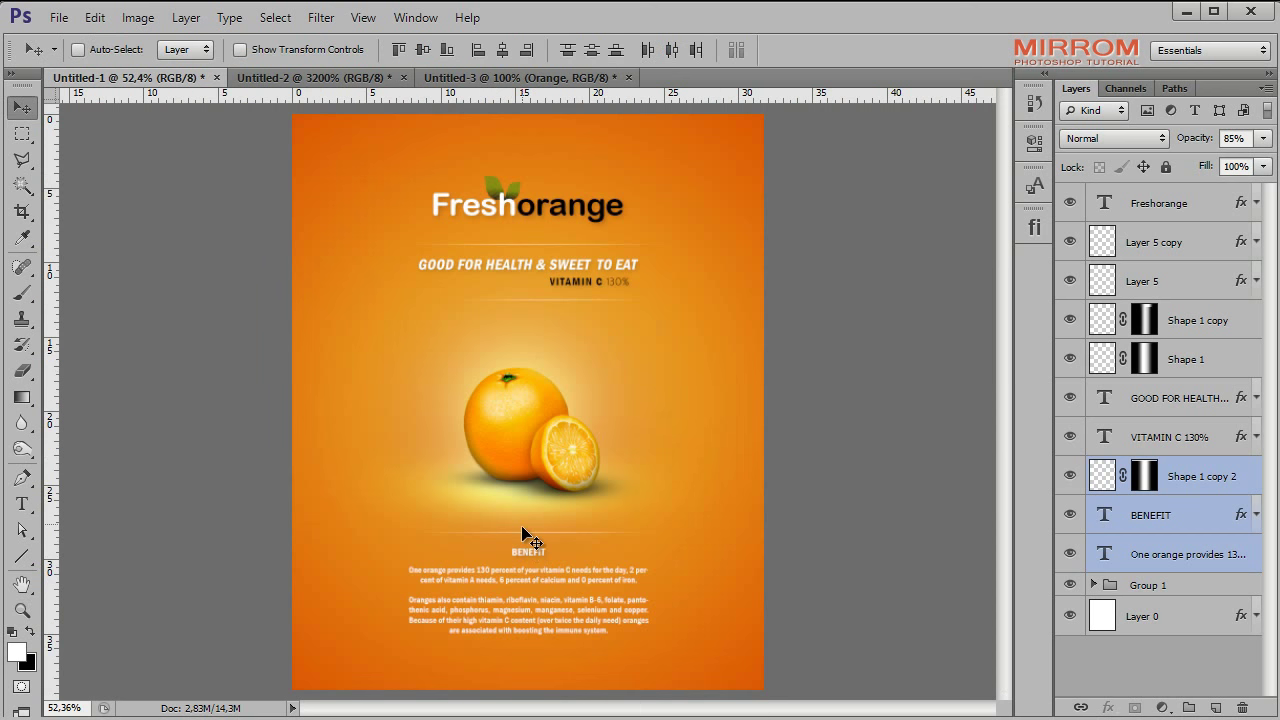
click(1193, 612)
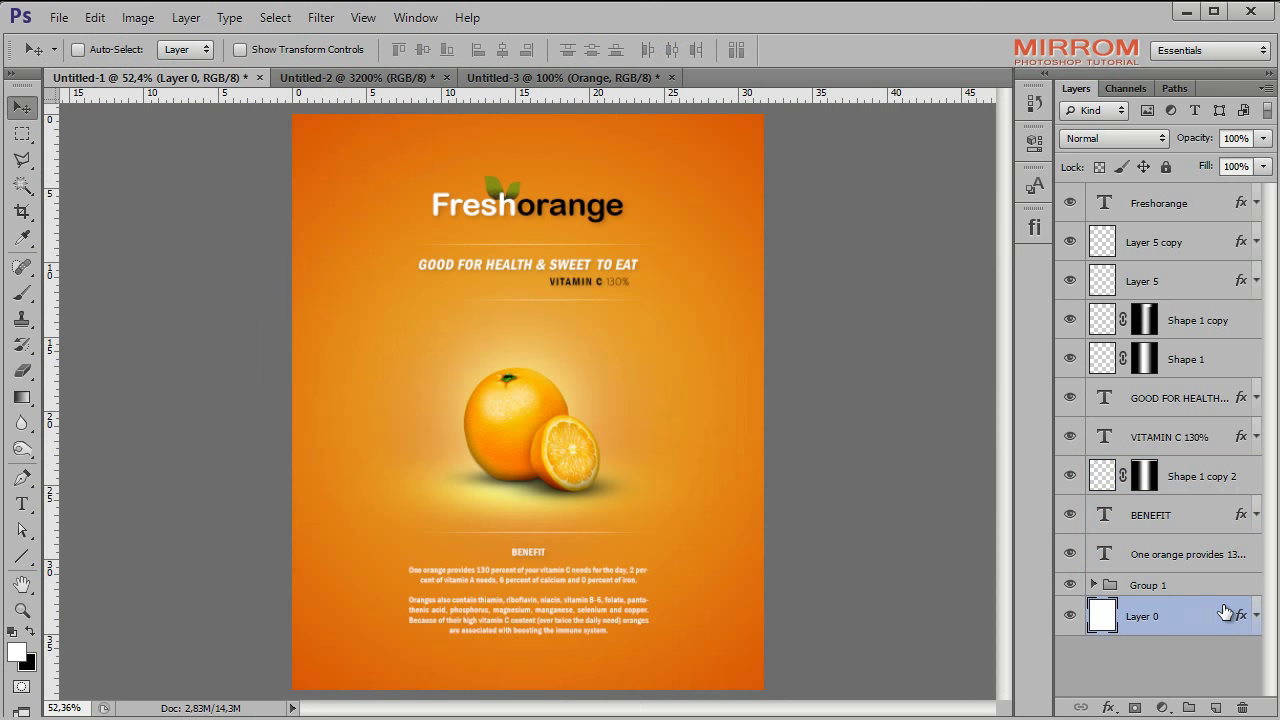
double_click(1225, 612)
click(722, 435)
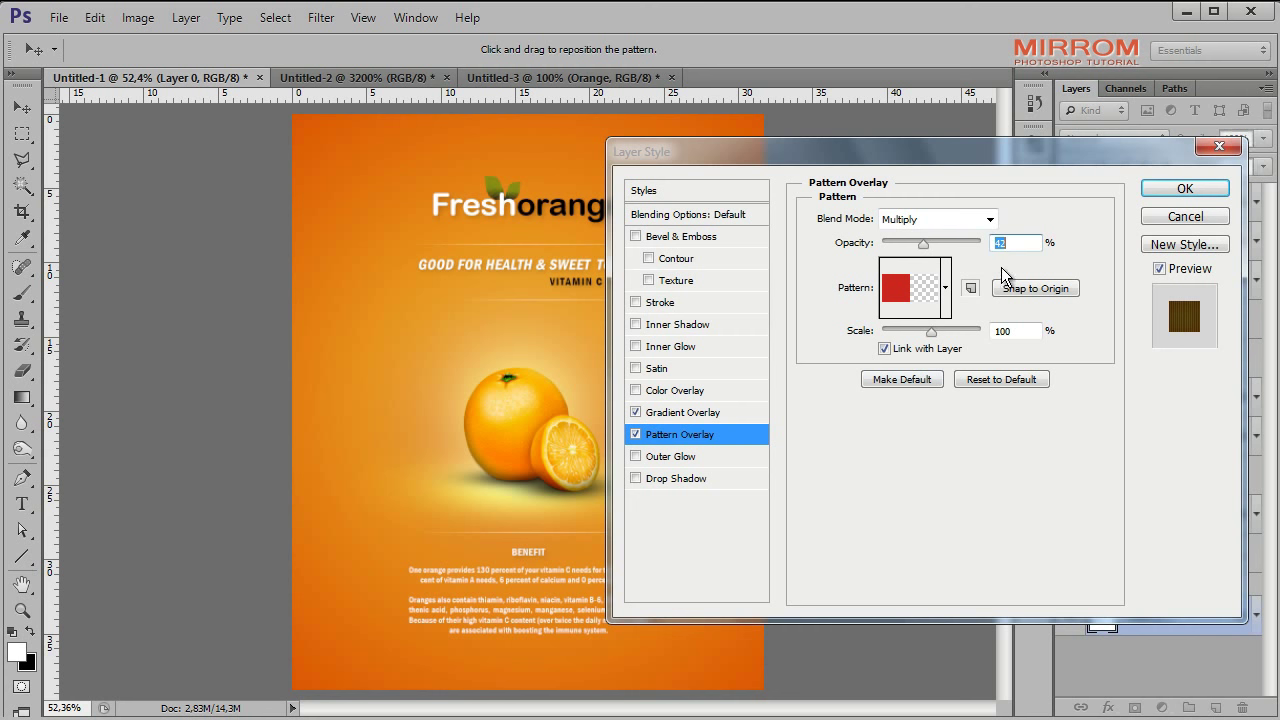
key(shift+Down)
key(shift+Down)
key(Down)
key(Down)
key(Down)
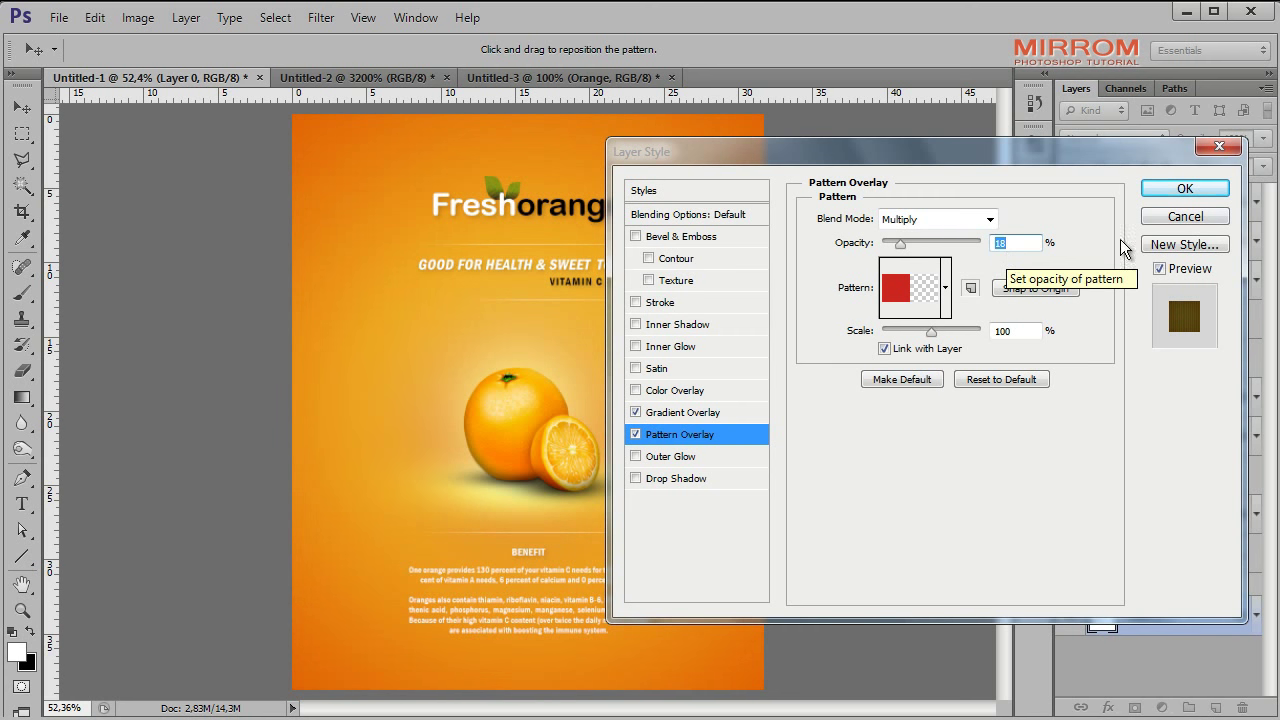
key(Return)
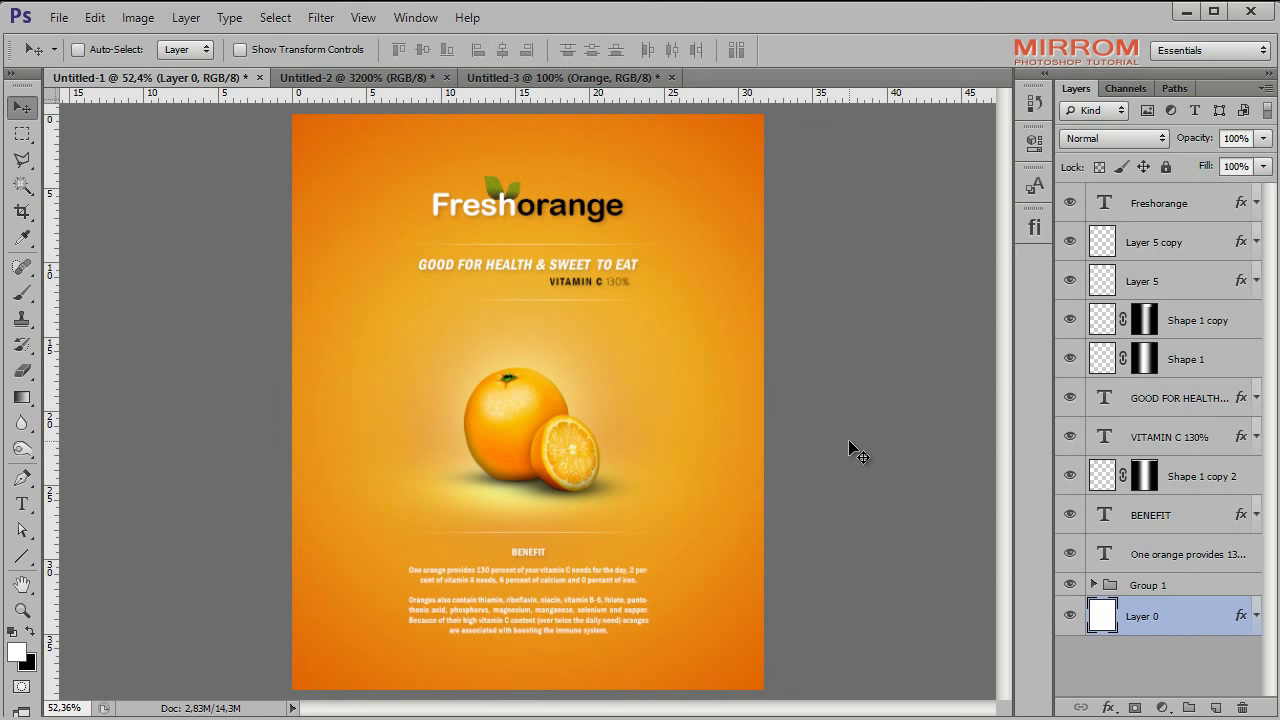
Step: Scroll through the poster at actual pixels with panels hidden, then fit it on screen
key(z)
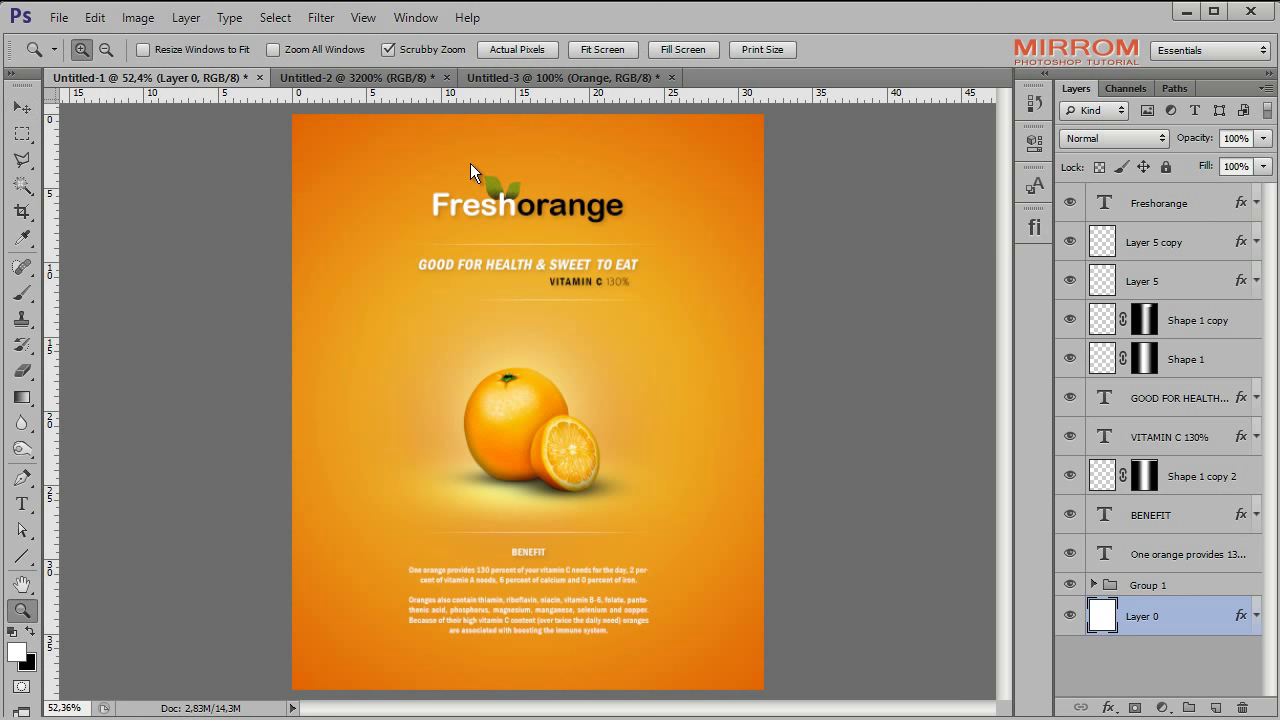
click(512, 52)
key(v)
scroll(478, 366, up, 5)
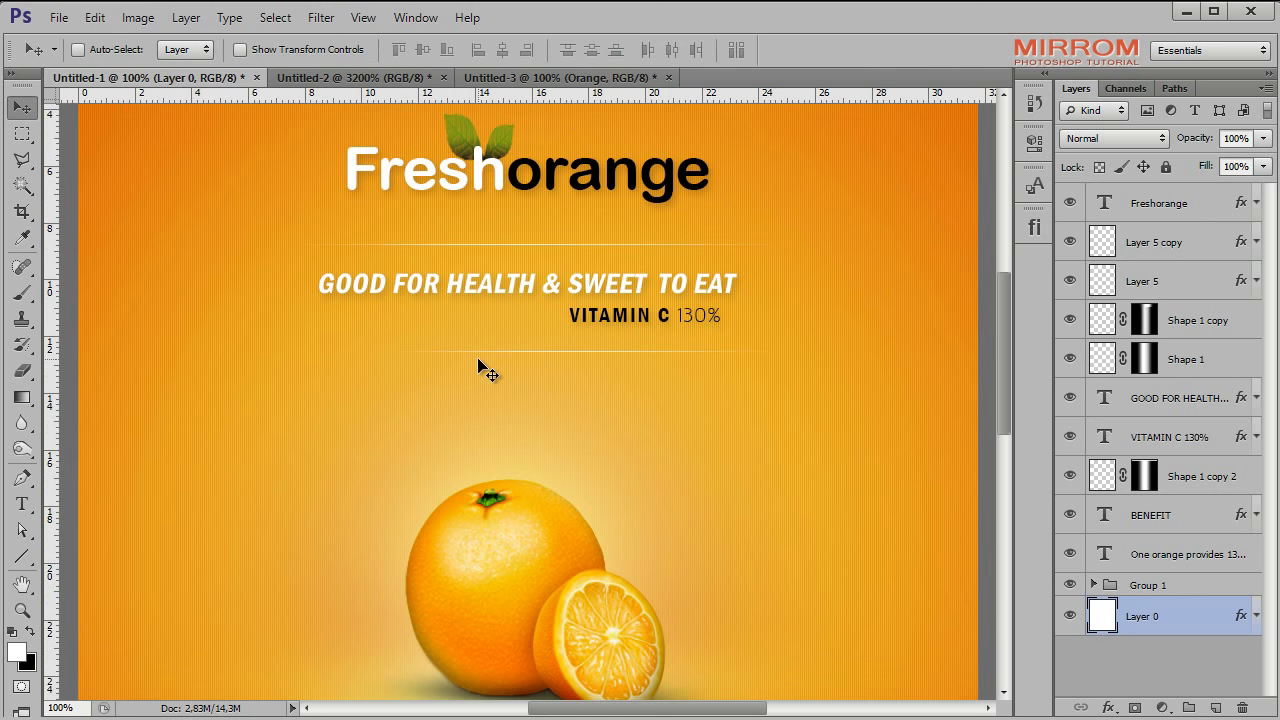
scroll(486, 354, up, 5)
key(Tab)
scroll(661, 250, down, 1)
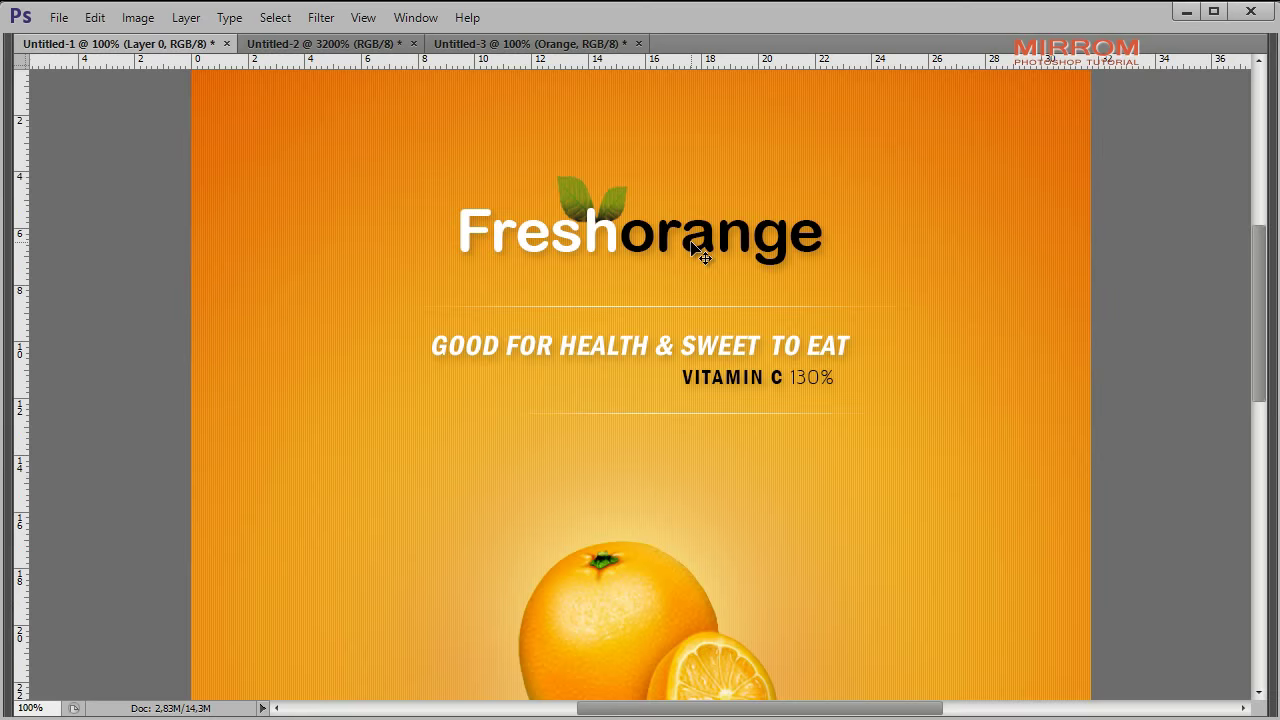
scroll(700, 251, down, 3)
scroll(694, 294, down, 3)
scroll(694, 323, down, 4)
scroll(688, 338, down, 3)
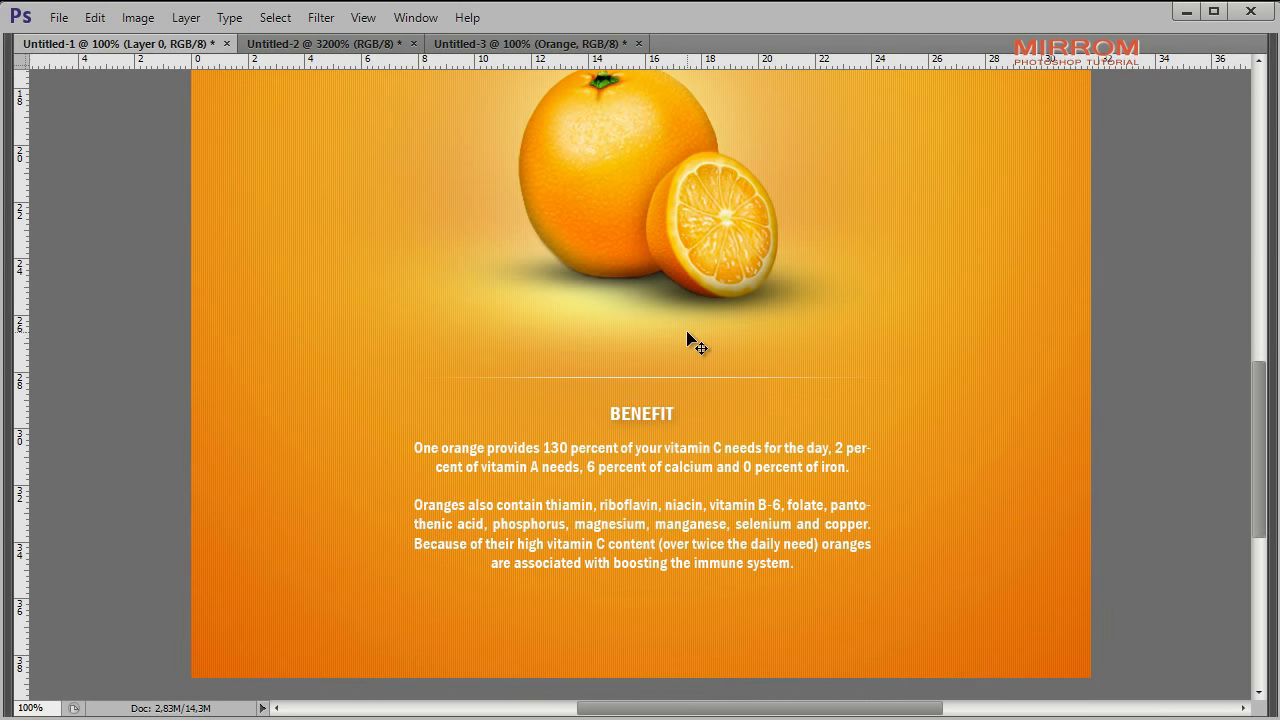
key(ctrl+0)
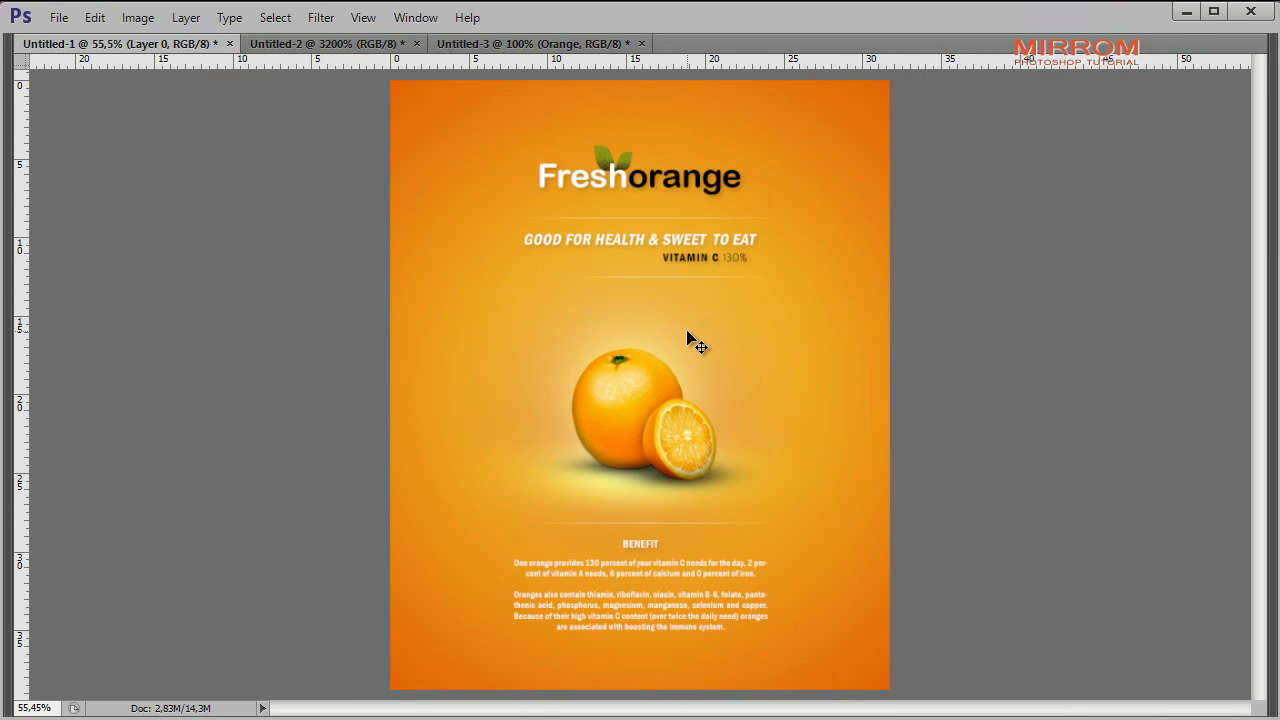